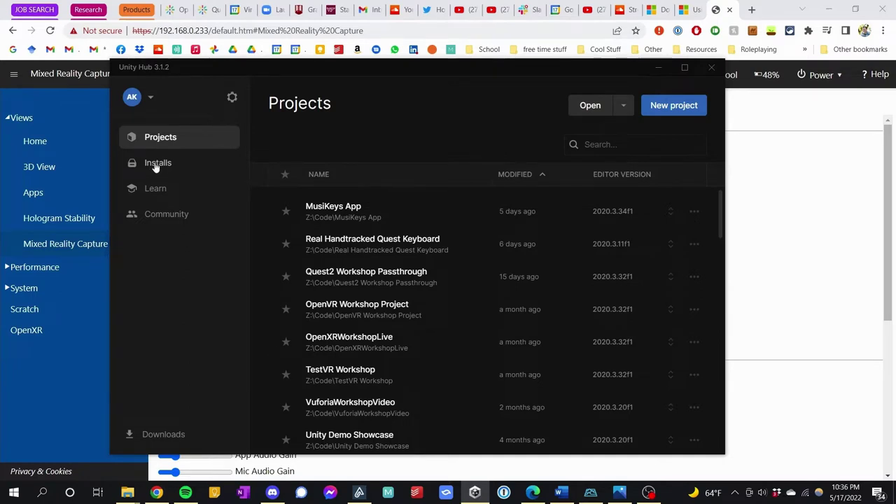
Step: From the Installs page, bring up the list of Unity editor releases available to install
{"action": "left_click", "coordinate": [156, 165]}
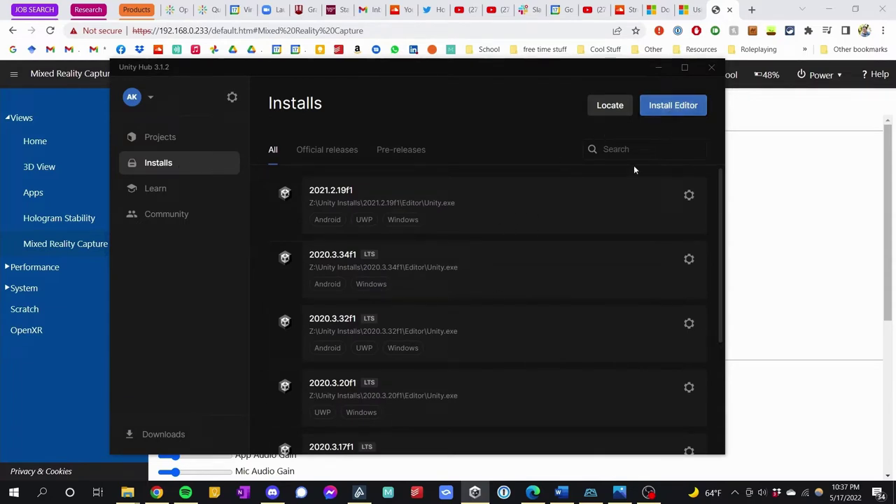
{"action": "left_click", "coordinate": [671, 109]}
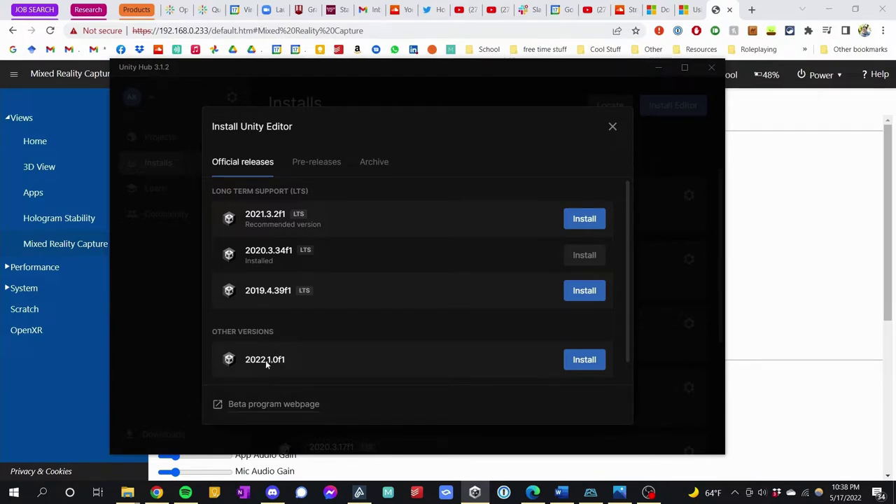
Step: Browse the available editor releases, then close the Install Unity Editor dialog
{"action": "scroll", "coordinate": [261, 362], "scroll_direction": "down", "scroll_amount": 1}
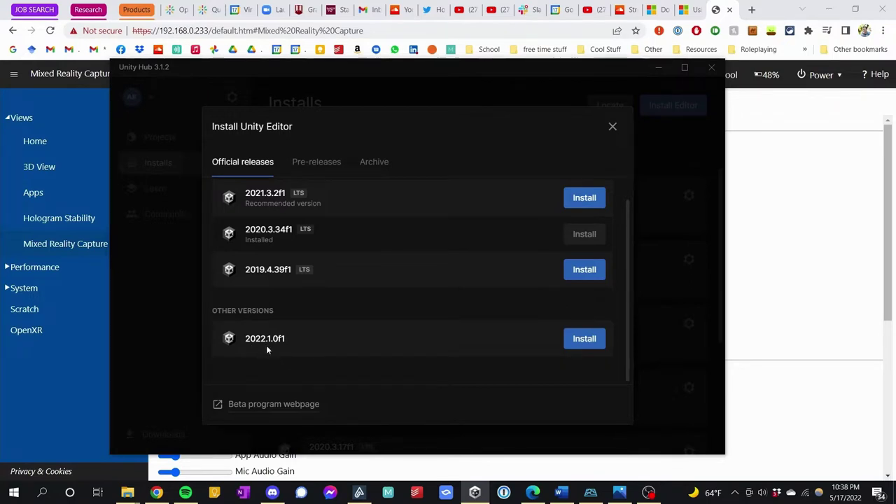
{"action": "scroll", "coordinate": [284, 341], "scroll_direction": "up", "scroll_amount": 1}
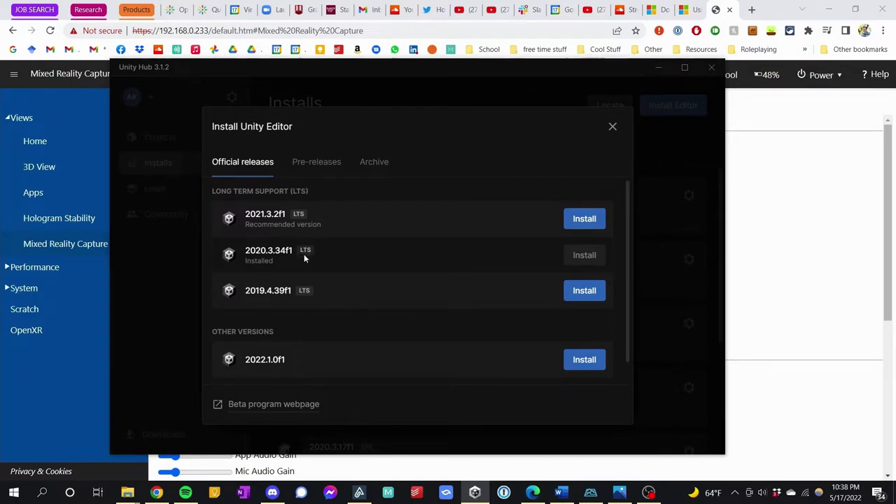
{"action": "left_click", "coordinate": [616, 129]}
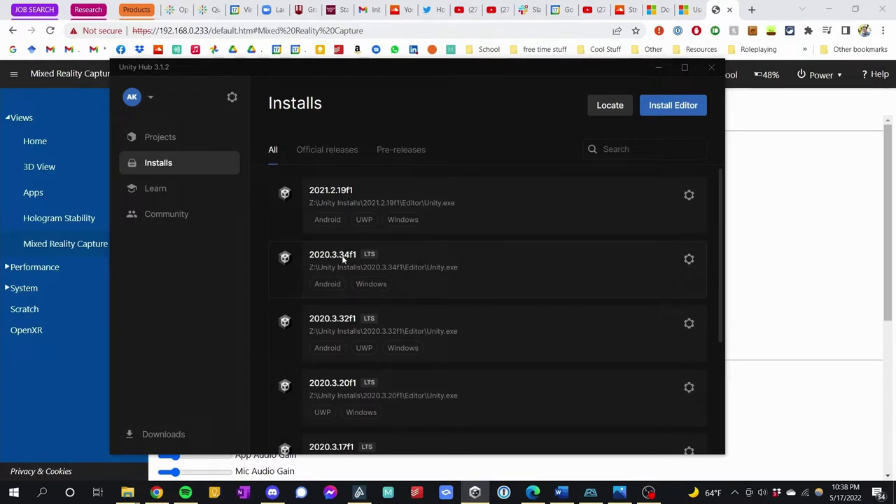
Step: Install the Universal Windows Platform Build Support module for Unity 2020.3.34f1
{"action": "left_click", "coordinate": [689, 261]}
{"action": "left_click", "coordinate": [562, 277]}
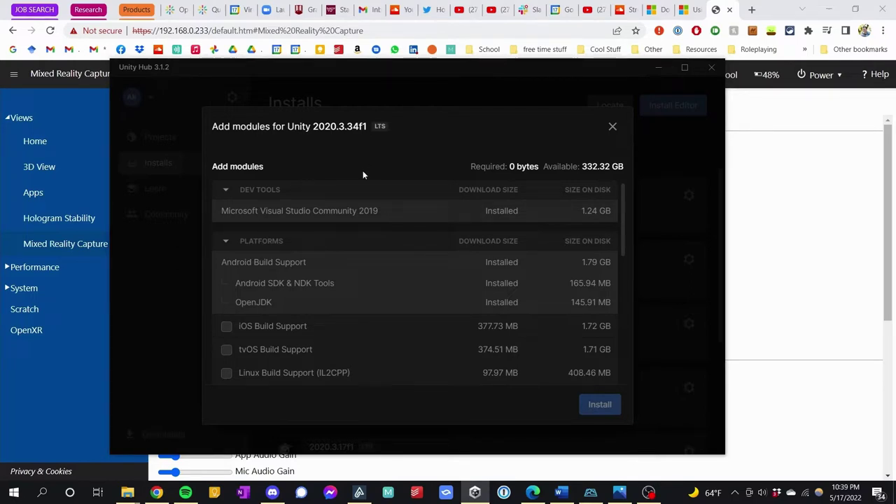
{"action": "scroll", "coordinate": [353, 193], "scroll_direction": "down", "scroll_amount": 10}
{"action": "scroll", "coordinate": [352, 193], "scroll_direction": "up", "scroll_amount": 1}
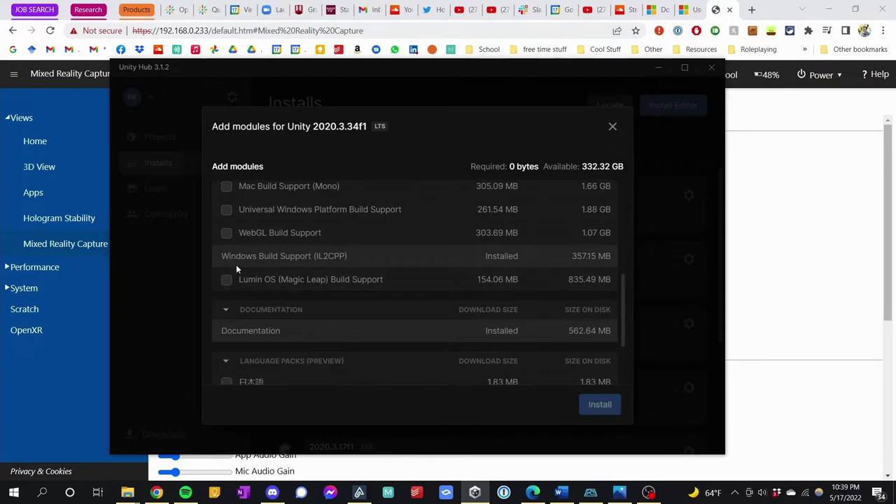
{"action": "scroll", "coordinate": [247, 280], "scroll_direction": "up", "scroll_amount": 1}
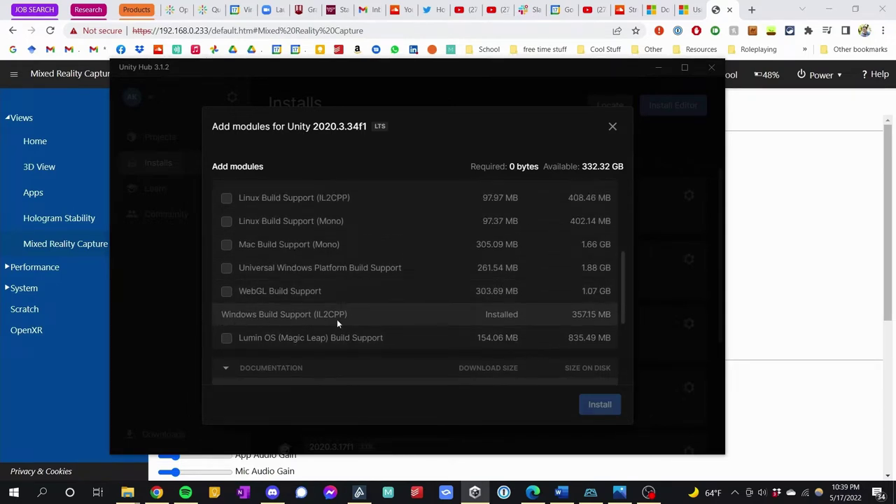
{"action": "left_click", "coordinate": [226, 273]}
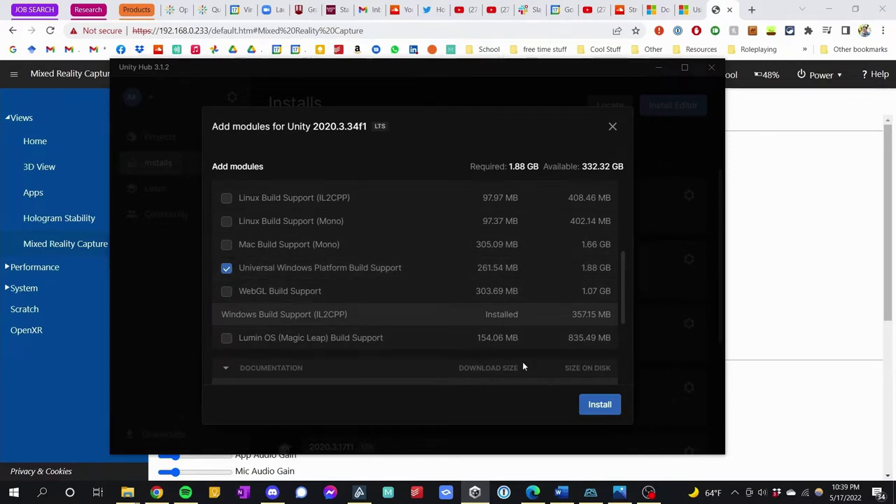
{"action": "left_click", "coordinate": [600, 411]}
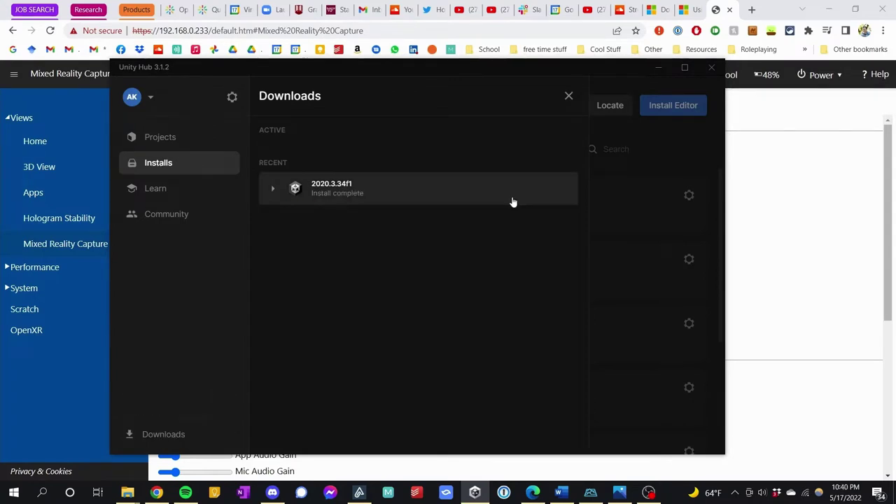
Step: Close Downloads and confirm 2020.3.34f1's module list now includes Universal Windows Platform support
{"action": "left_click", "coordinate": [569, 98]}
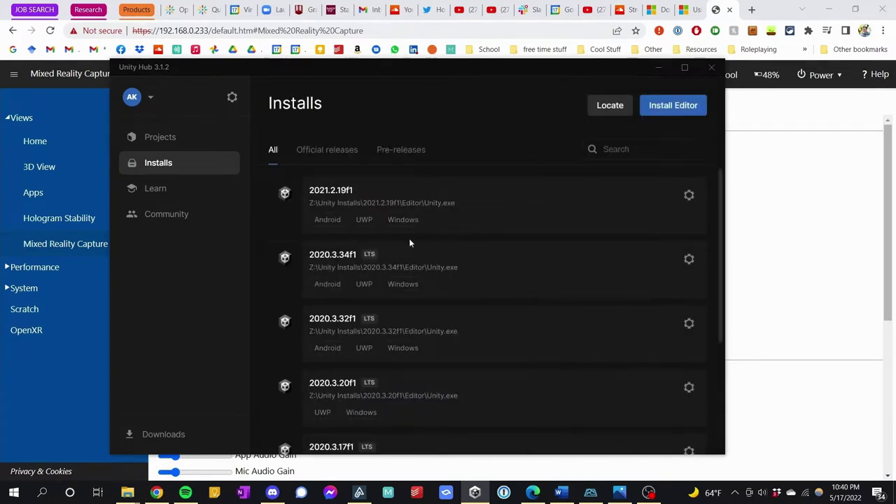
{"action": "left_click", "coordinate": [690, 260]}
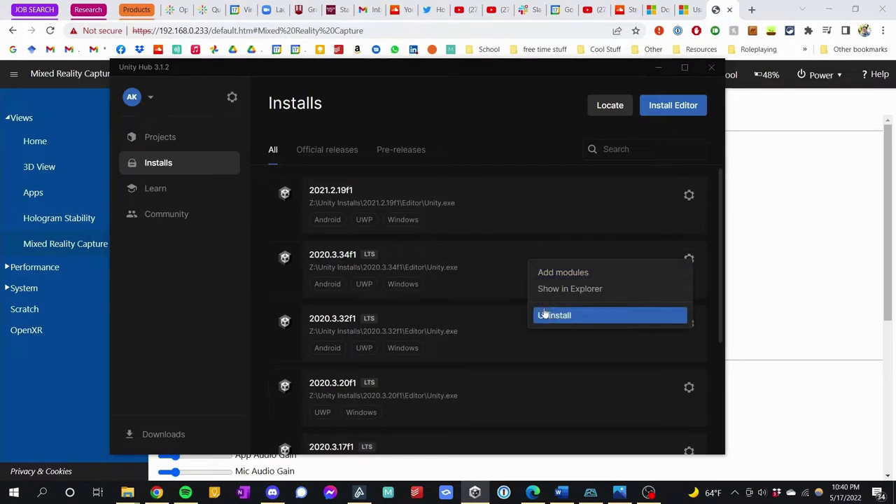
{"action": "left_click", "coordinate": [570, 277]}
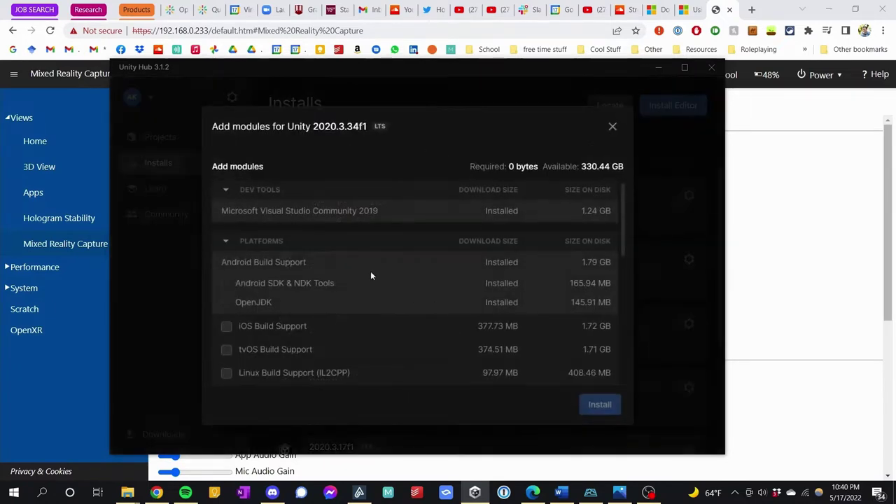
{"action": "scroll", "coordinate": [273, 286], "scroll_direction": "down", "scroll_amount": 5}
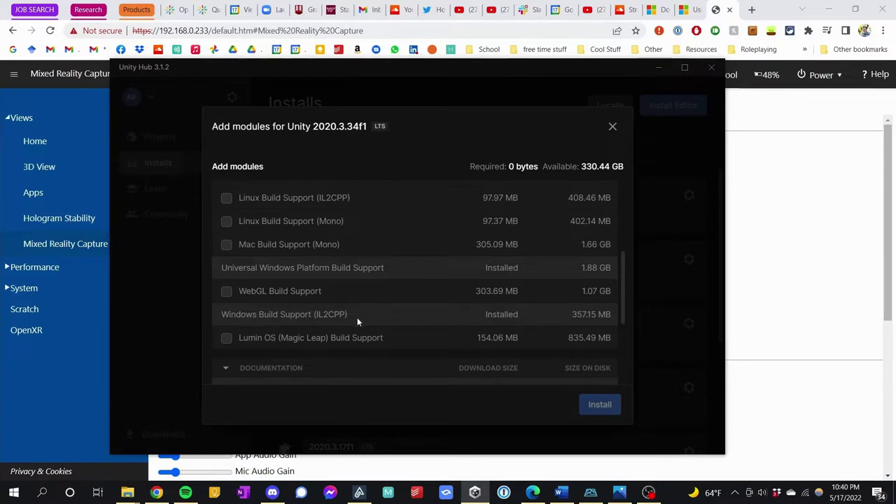
{"action": "scroll", "coordinate": [355, 318], "scroll_direction": "up", "scroll_amount": 5}
{"action": "scroll", "coordinate": [277, 300], "scroll_direction": "down", "scroll_amount": 10}
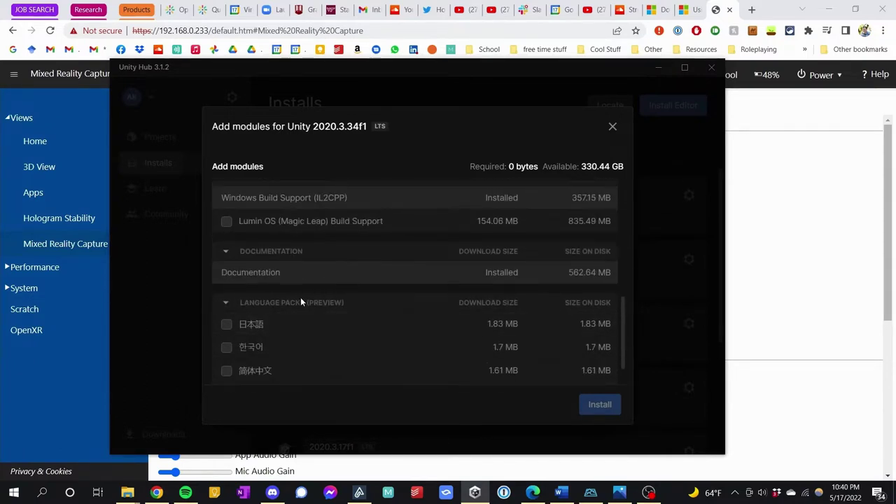
{"action": "scroll", "coordinate": [294, 301], "scroll_direction": "up", "scroll_amount": 10}
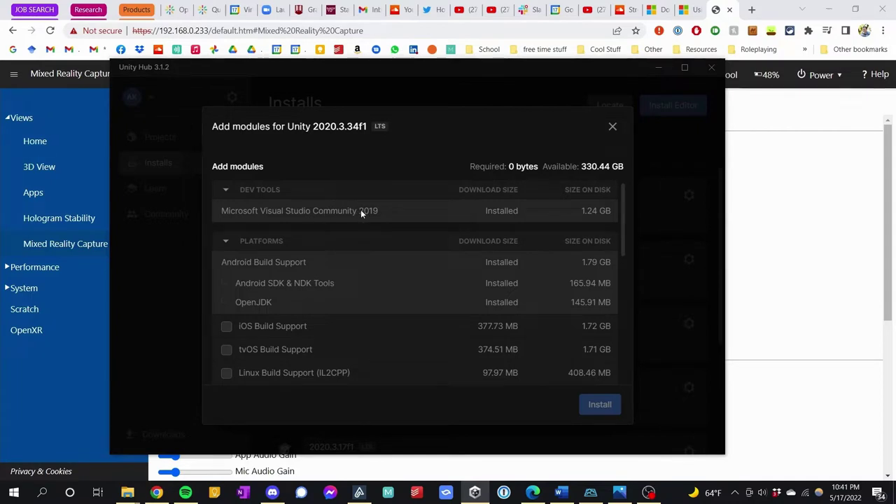
{"action": "left_click", "coordinate": [614, 129]}
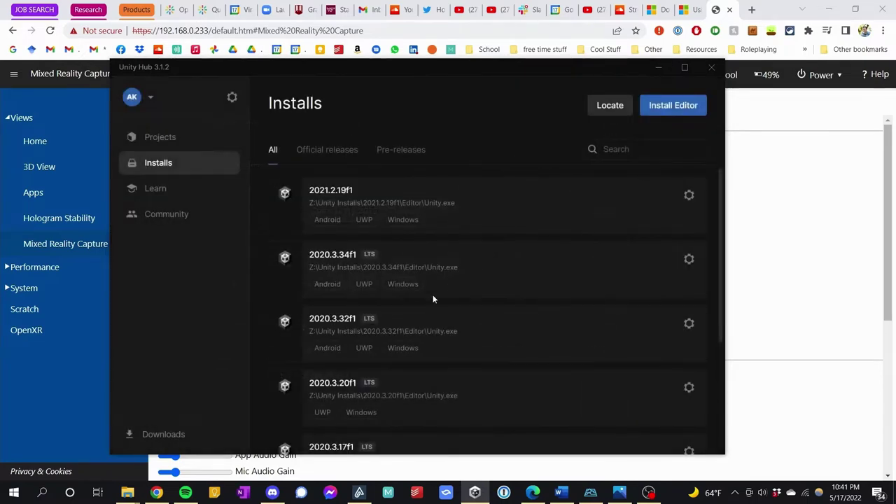
{"action": "left_click", "coordinate": [171, 140]}
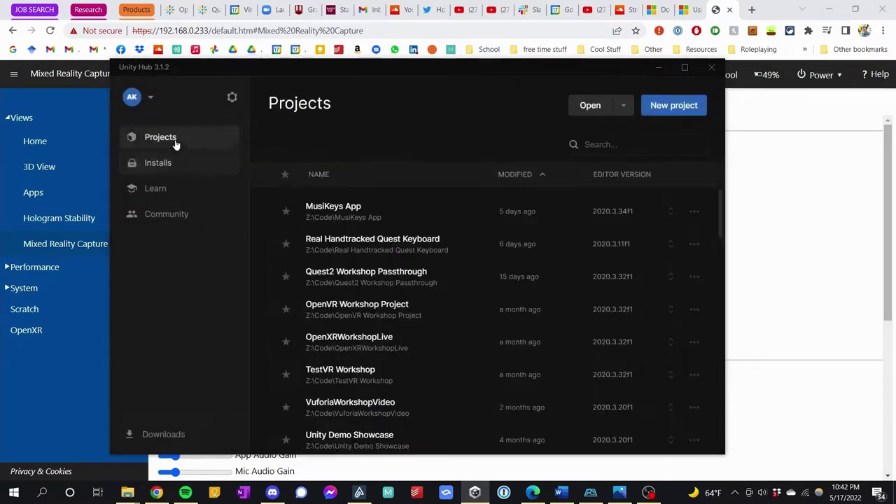
Step: Create a 3D project named 'HoloLens2 Workshop Video' using editor version 2020.3.34f1
{"action": "left_click", "coordinate": [674, 106]}
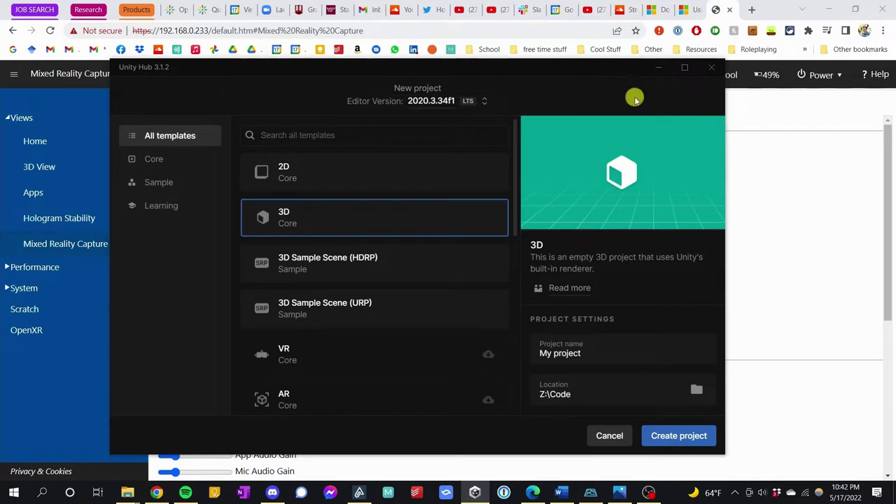
{"action": "left_click", "coordinate": [591, 95]}
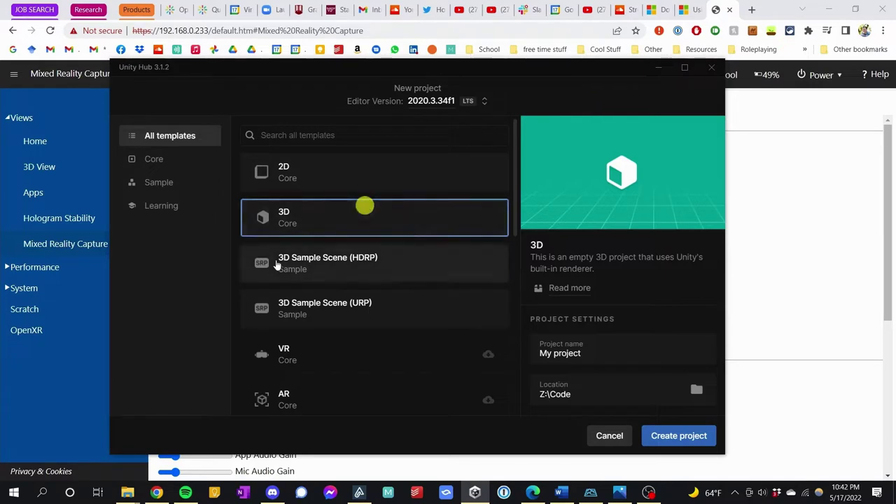
{"action": "left_click", "coordinate": [617, 353]}
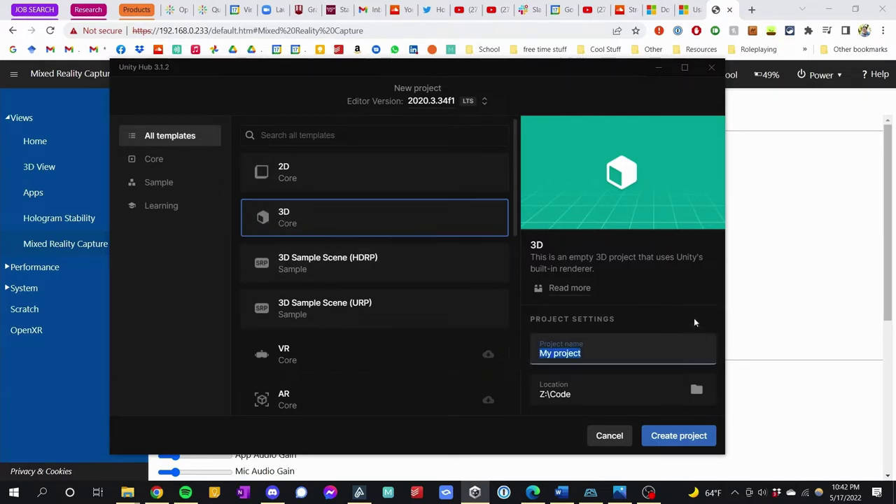
{"action": "type", "text": "HoloLens"}
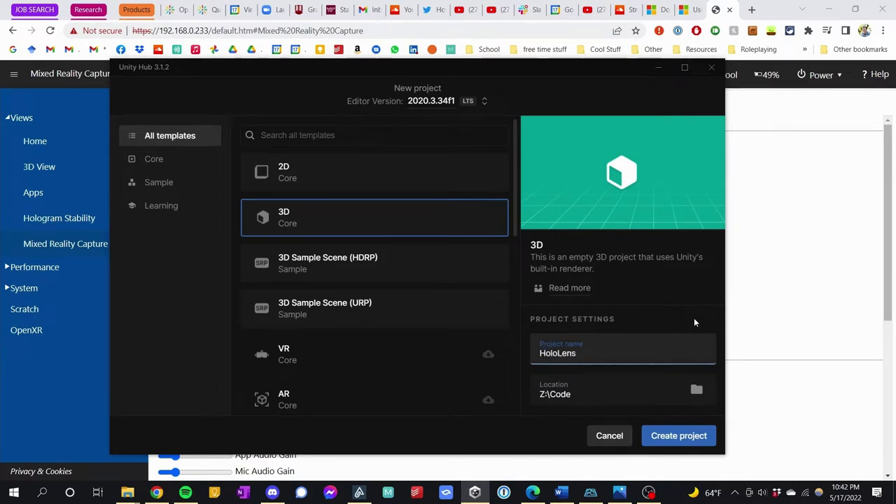
{"action": "type", "text": "2 Workshop Viddeo"}
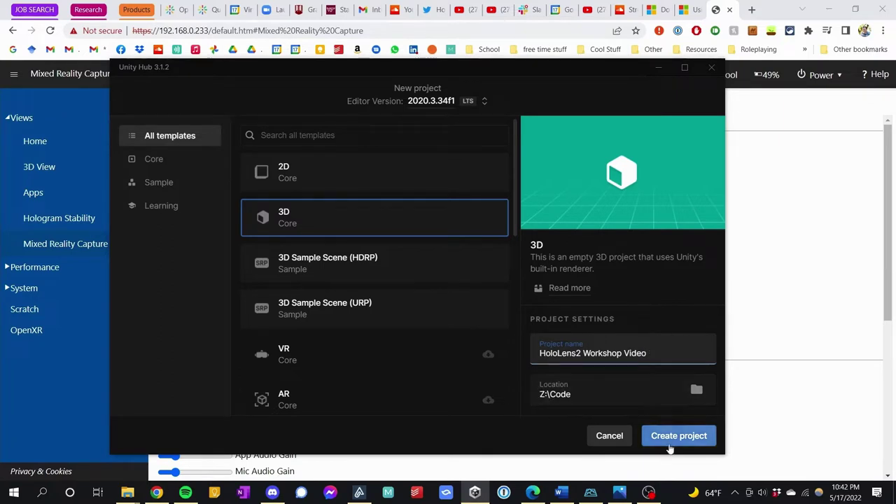
{"action": "left_click", "coordinate": [433, 102]}
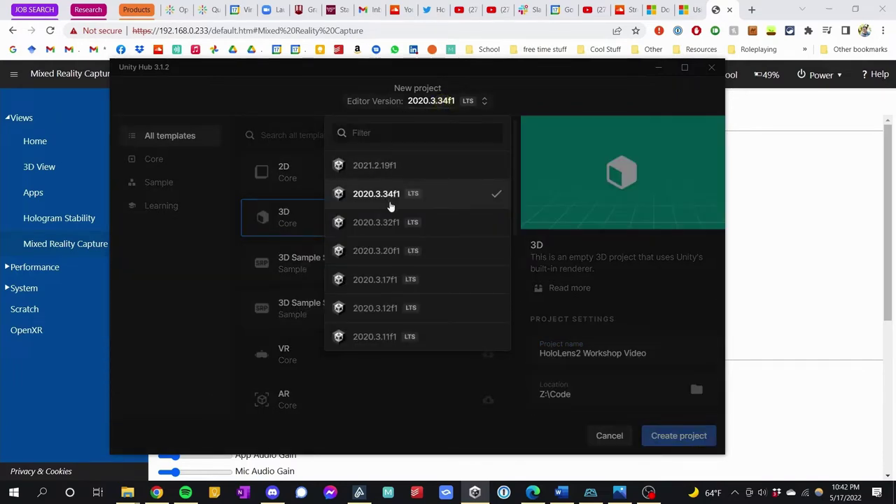
{"action": "left_click", "coordinate": [551, 84]}
{"action": "left_click", "coordinate": [669, 440]}
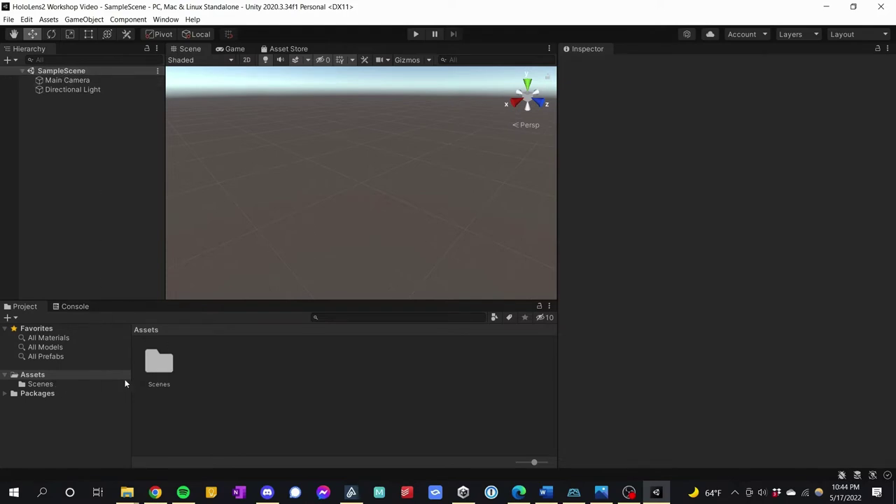
Step: Save the current scene as 'TutorialScene' in the Assets/Scenes folder
{"action": "double_click", "coordinate": [159, 364]}
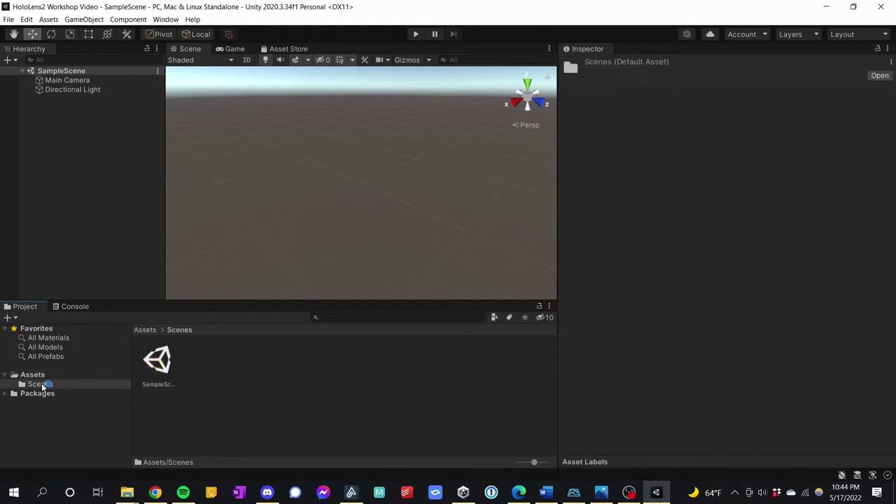
{"action": "left_click", "coordinate": [9, 20]}
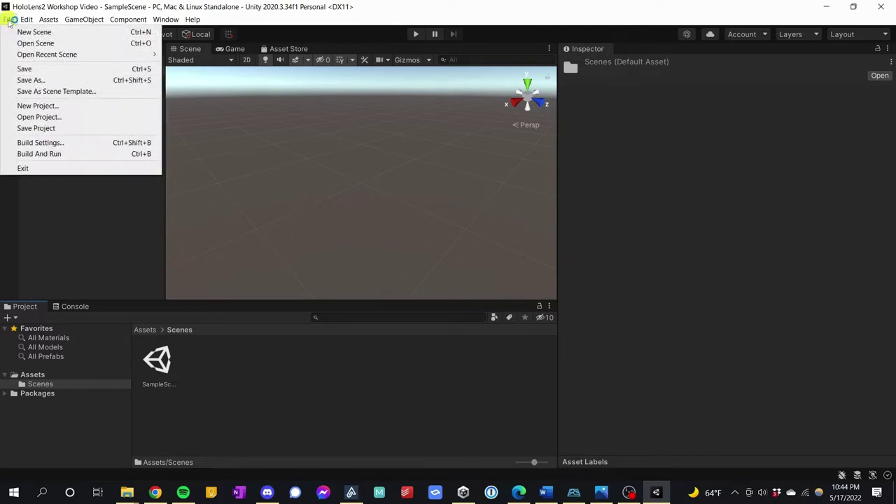
{"action": "left_click", "coordinate": [29, 80]}
{"action": "double_click", "coordinate": [129, 110]}
{"action": "left_click", "coordinate": [105, 243]}
{"action": "type", "text": "TutorialScene"}
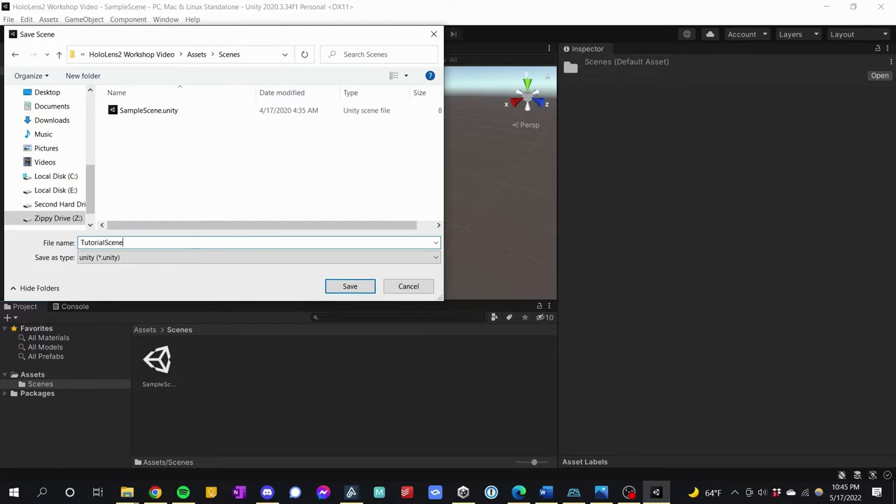
{"action": "left_click", "coordinate": [350, 286]}
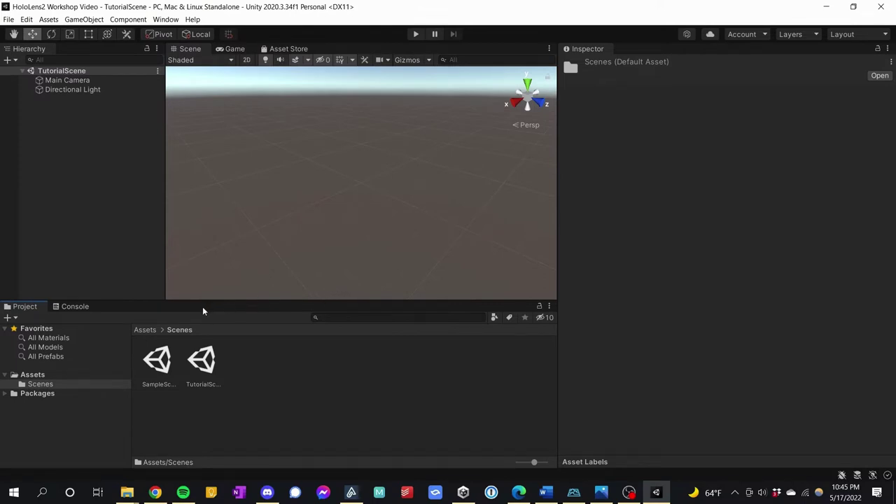
Step: Create a new folder named 'Scripts' in the Assets folder
{"action": "left_click", "coordinate": [30, 375]}
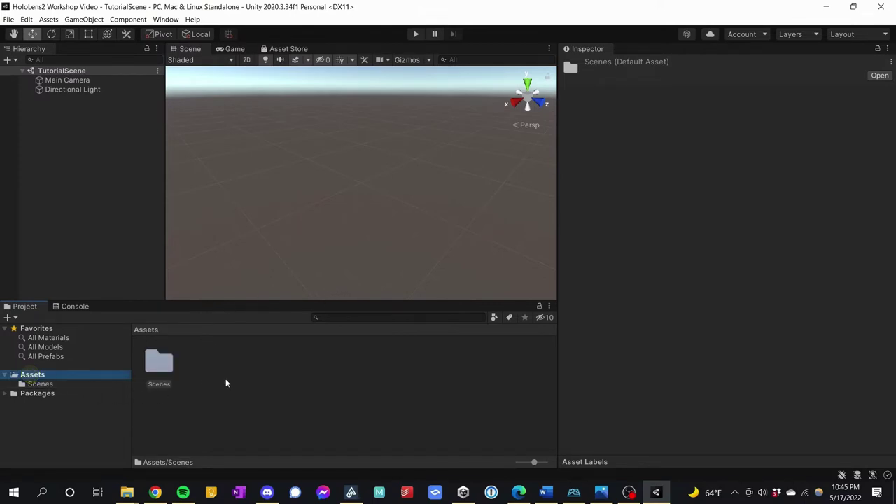
{"action": "left_click", "coordinate": [204, 400]}
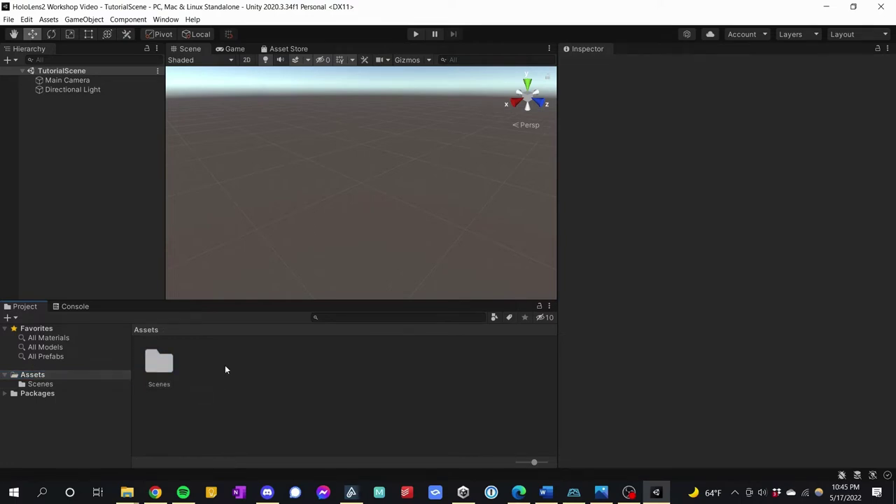
{"action": "right_click", "coordinate": [232, 381]}
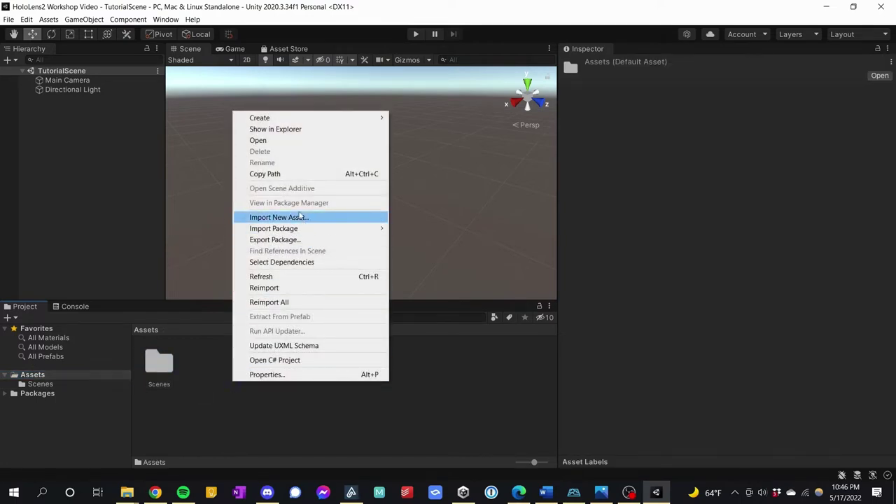
{"action": "mouse_move", "coordinate": [315, 118]}
{"action": "left_click", "coordinate": [420, 94]}
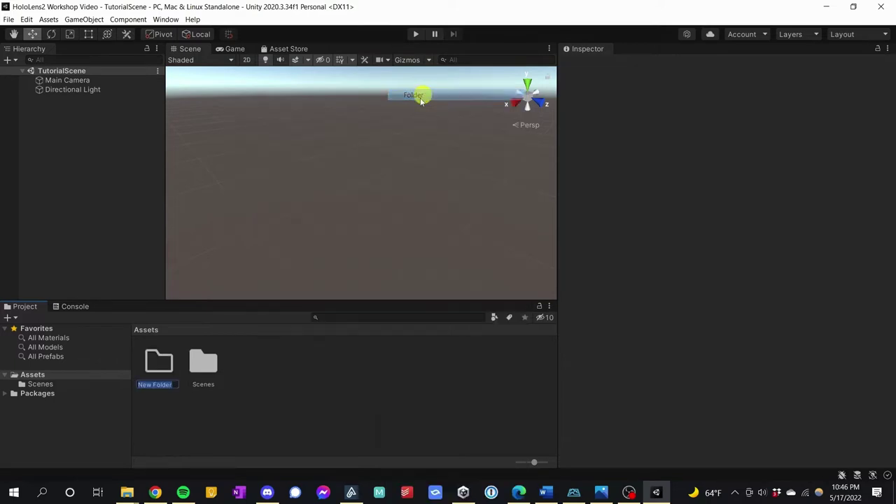
{"action": "type", "text": "Scripts"}
{"action": "key", "text": "Return"}
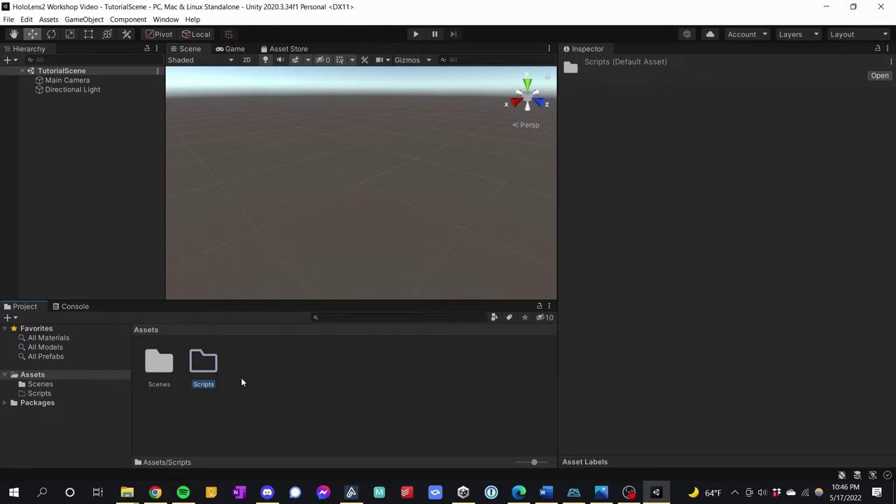
Step: Create a second folder named 'Materials' in Assets
{"action": "right_click", "coordinate": [244, 356]}
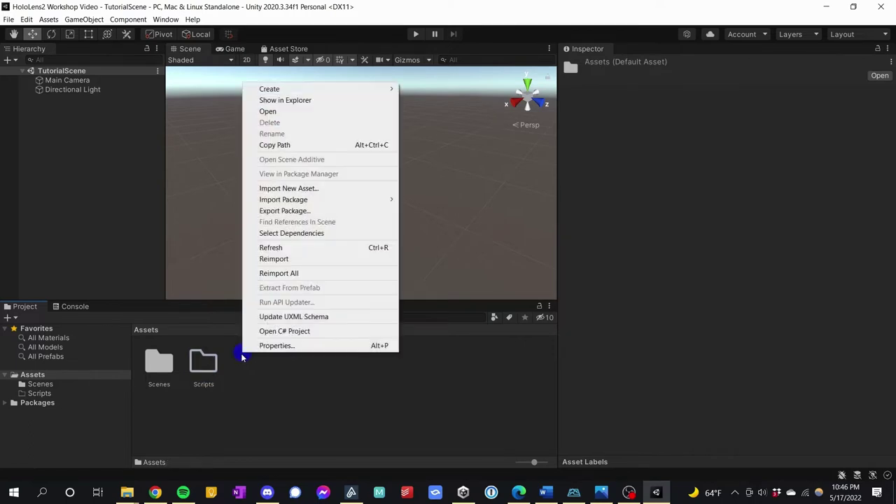
{"action": "mouse_move", "coordinate": [306, 91]}
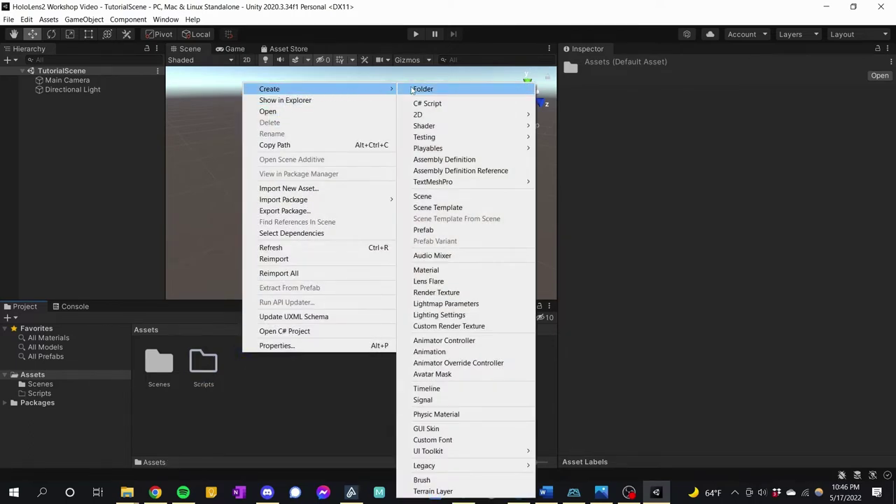
{"action": "left_click", "coordinate": [412, 89]}
{"action": "type", "text": "Materials"}
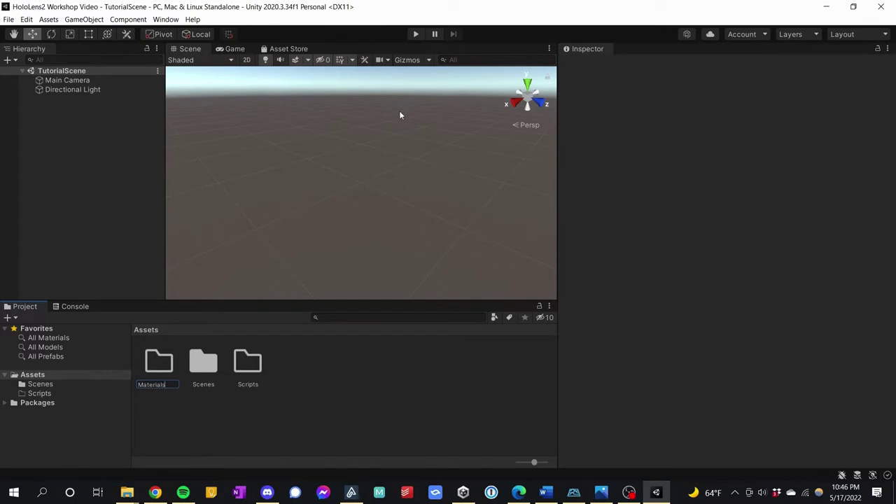
{"action": "key", "text": "Return"}
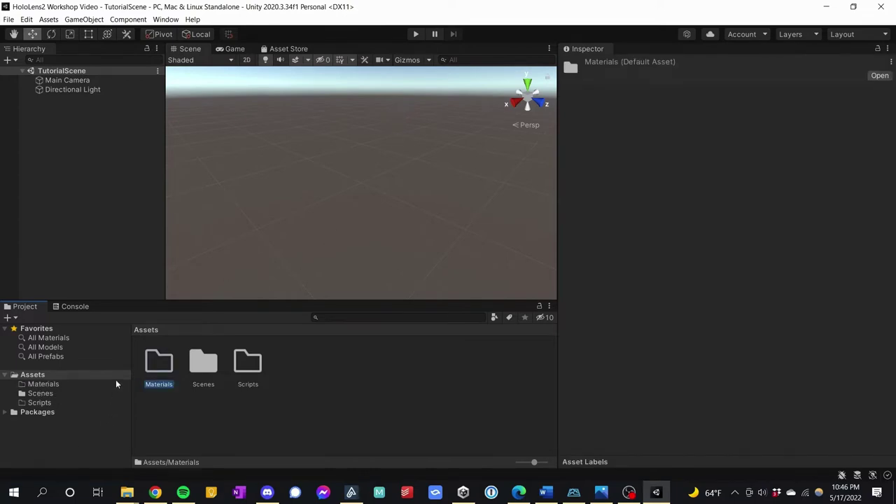
Step: Add TutorialScene to the Build Settings scene list and select Universal Windows Platform
{"action": "left_click", "coordinate": [9, 20]}
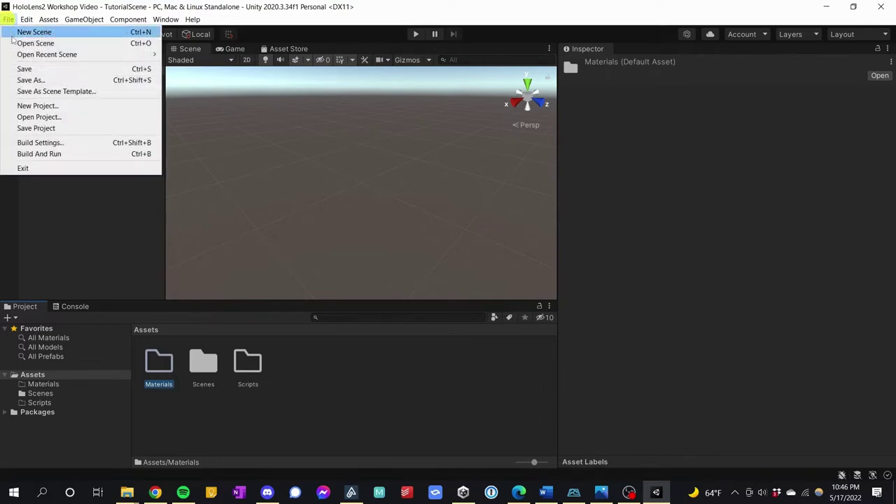
{"action": "left_click", "coordinate": [47, 146]}
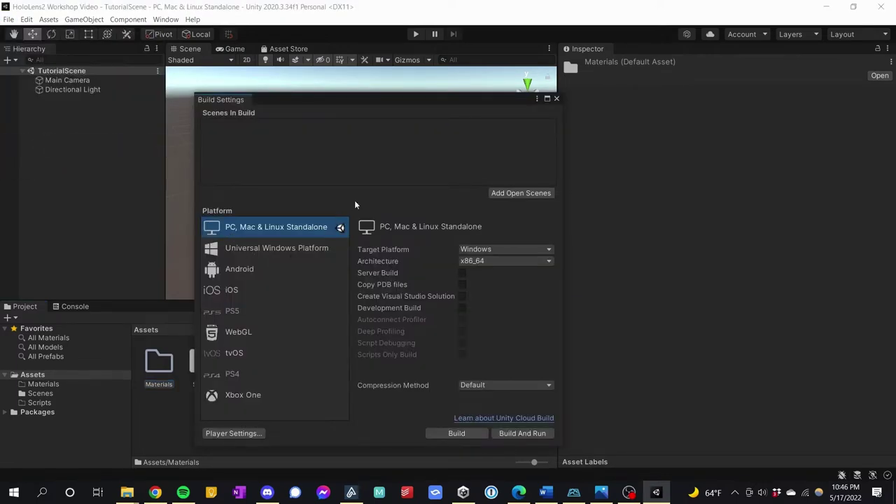
{"action": "left_click", "coordinate": [513, 195]}
{"action": "left_click", "coordinate": [266, 248]}
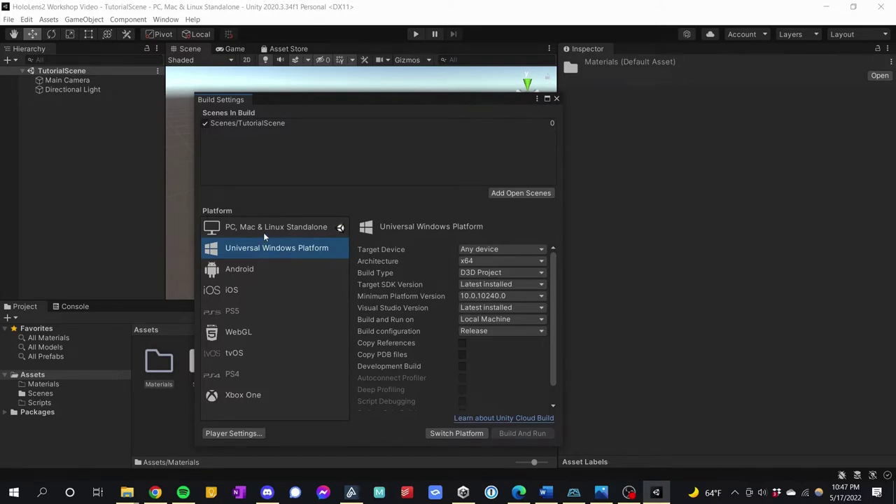
{"action": "left_click", "coordinate": [264, 235]}
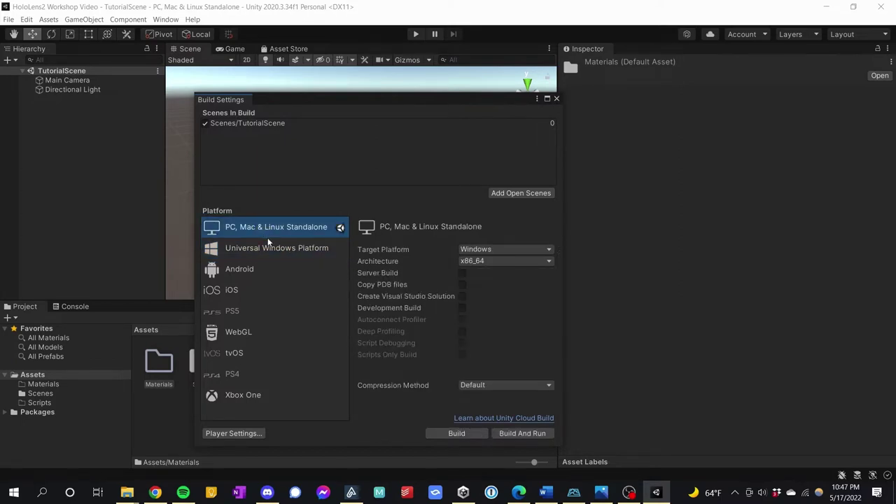
{"action": "left_click", "coordinate": [248, 254]}
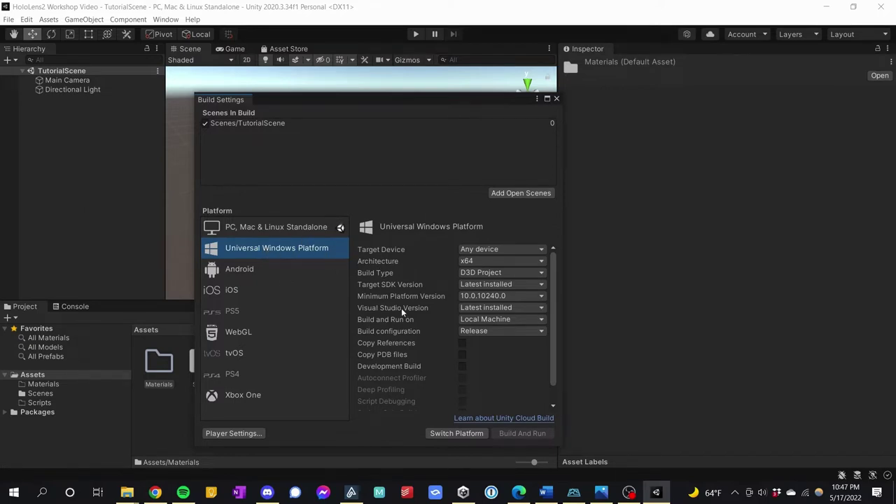
{"action": "left_click", "coordinate": [501, 250]}
Step: Configure the UWP build: HoloLens target, ARM64 architecture, USB Device run target, Release configuration
{"action": "left_click", "coordinate": [496, 295]}
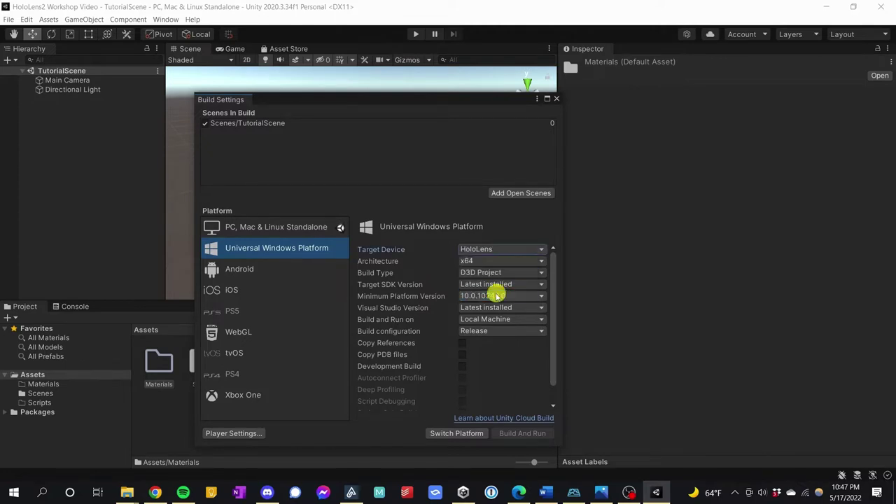
{"action": "left_click", "coordinate": [485, 261]}
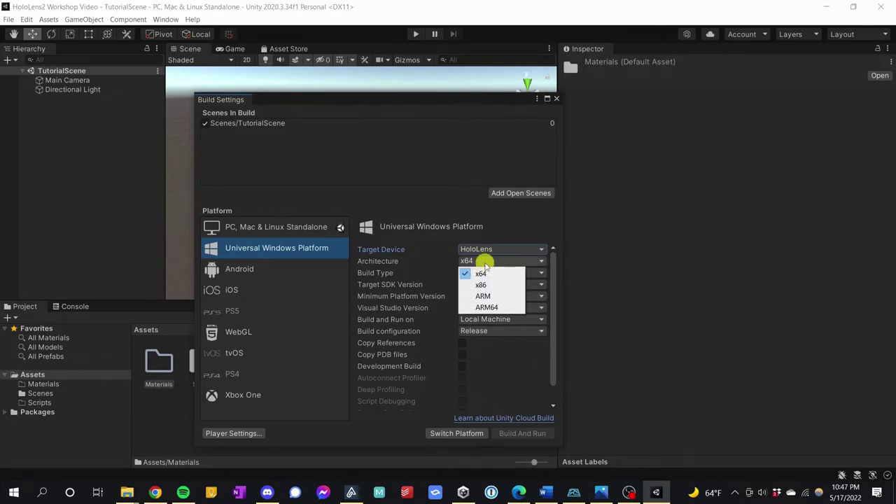
{"action": "left_click", "coordinate": [488, 308]}
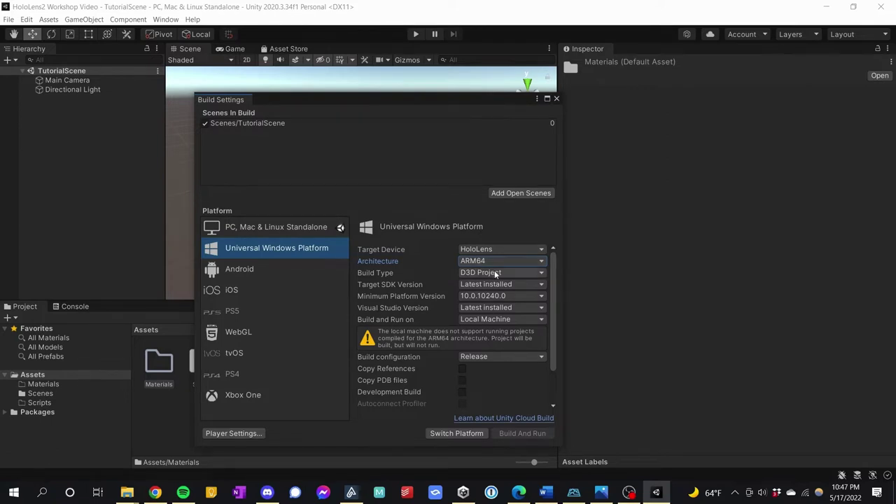
{"action": "left_click", "coordinate": [495, 319]}
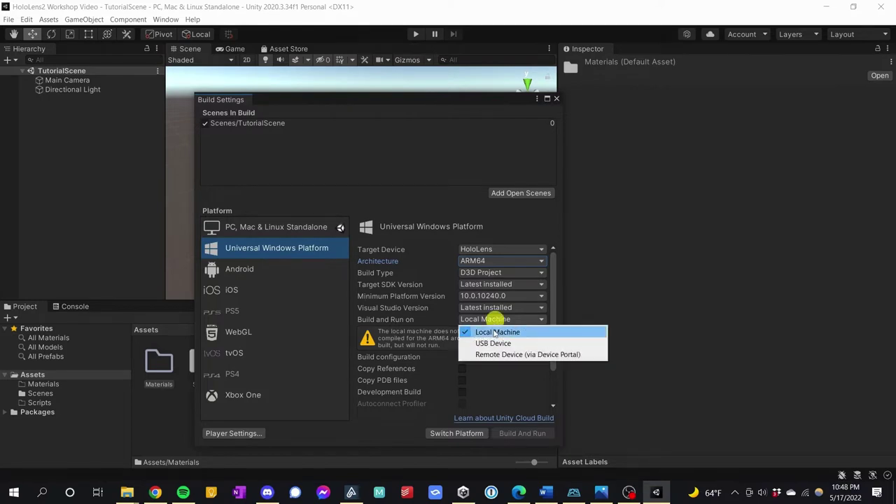
{"action": "left_click", "coordinate": [490, 342]}
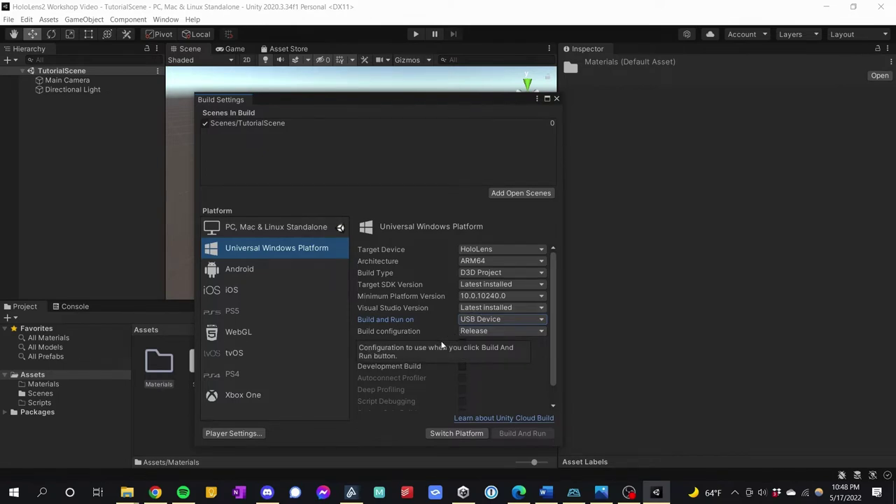
{"action": "left_click", "coordinate": [482, 333]}
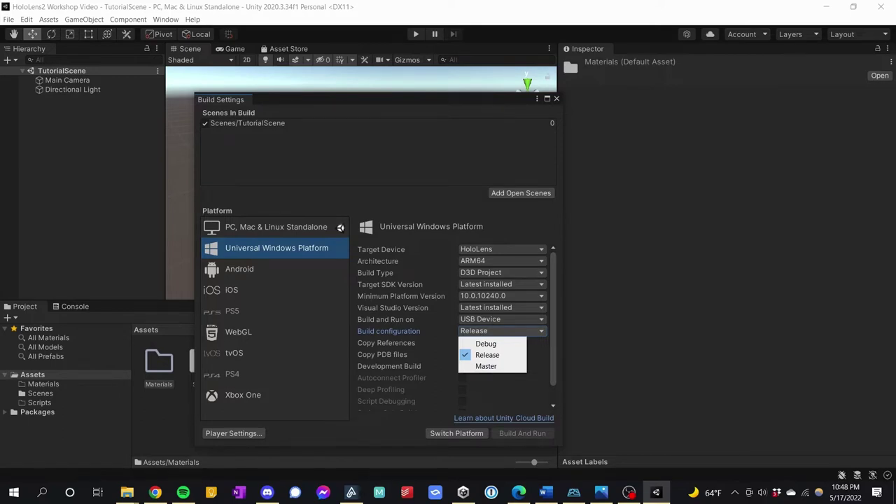
{"action": "left_click", "coordinate": [385, 427]}
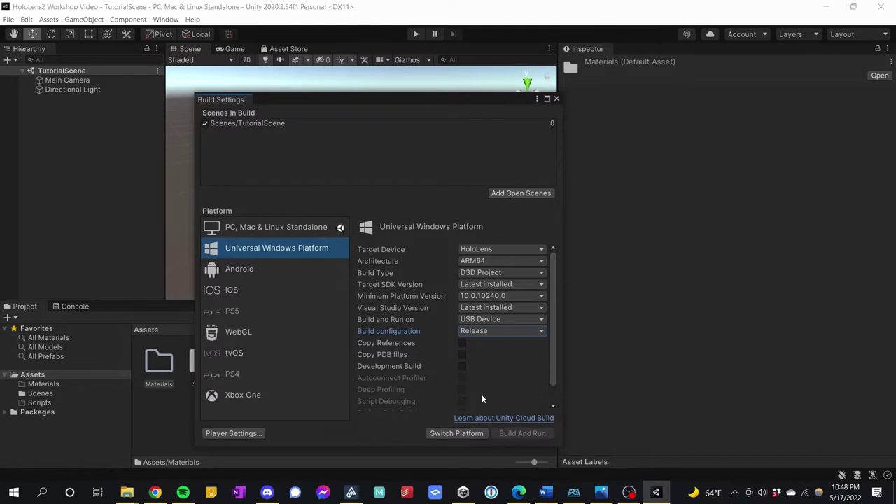
{"action": "scroll", "coordinate": [483, 393], "scroll_direction": "down", "scroll_amount": 2}
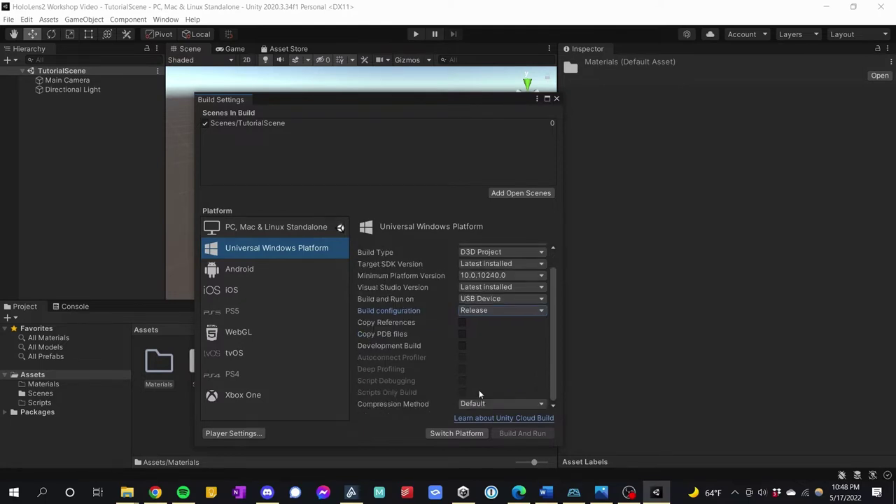
Step: Switch the project's build platform to Universal Windows Platform from Build Settings
{"action": "left_click", "coordinate": [451, 437]}
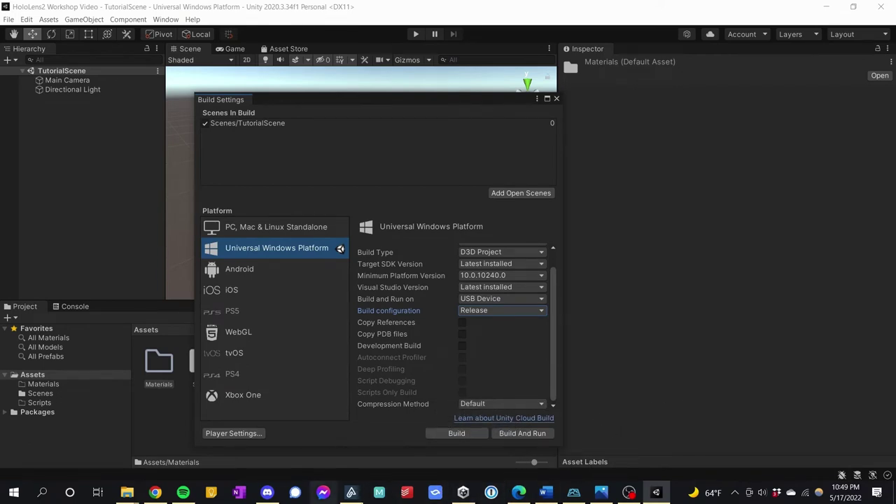
Step: In Chrome, review the Microsoft Download Center tab, selecting its web address and Mixed Reality Feature Tool heading
{"action": "left_click", "coordinate": [155, 493]}
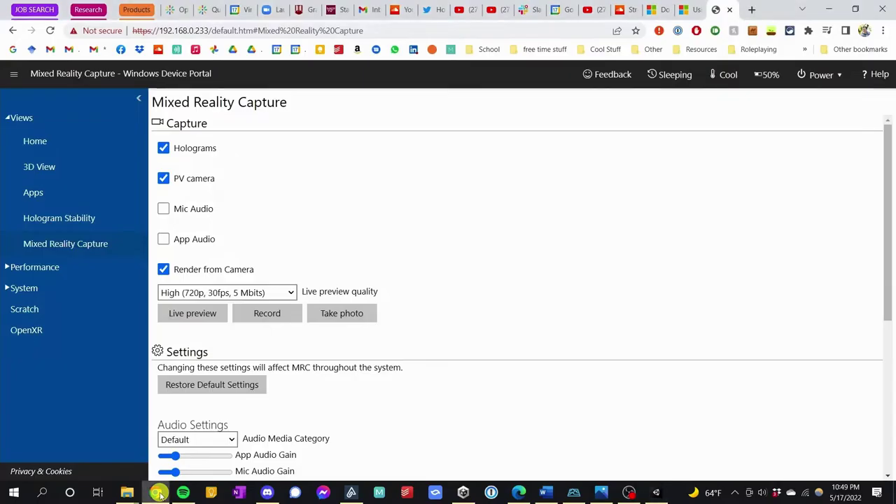
{"action": "left_click", "coordinate": [685, 7]}
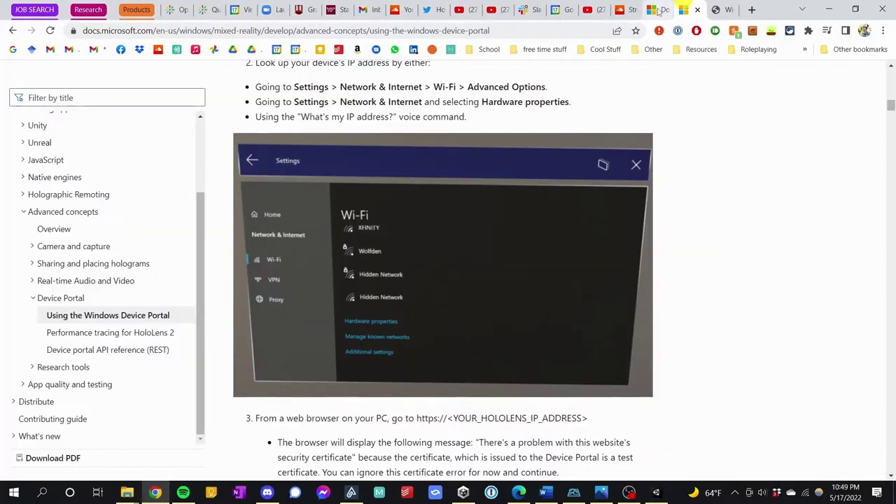
{"action": "left_click", "coordinate": [655, 10]}
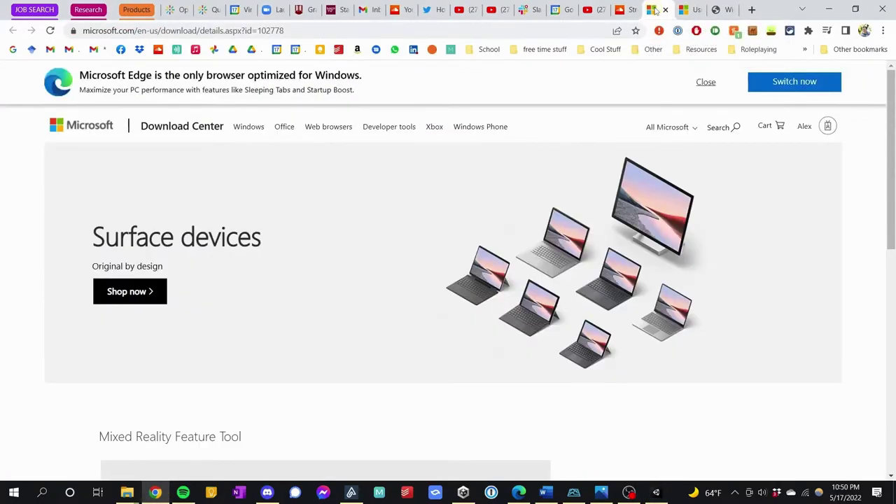
{"action": "scroll", "coordinate": [374, 222], "scroll_direction": "down", "scroll_amount": 5}
{"action": "scroll", "coordinate": [231, 182], "scroll_direction": "up", "scroll_amount": 3}
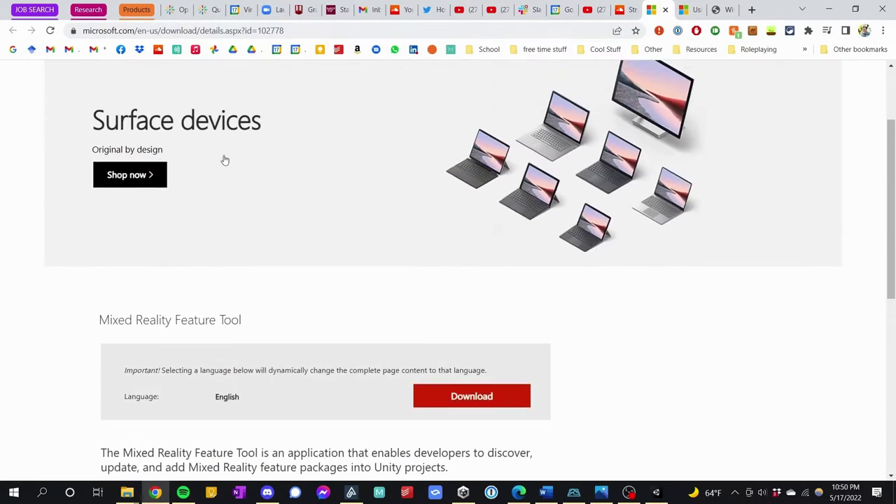
{"action": "left_click_drag", "start_coordinate": [290, 32], "coordinate": [85, 33]}
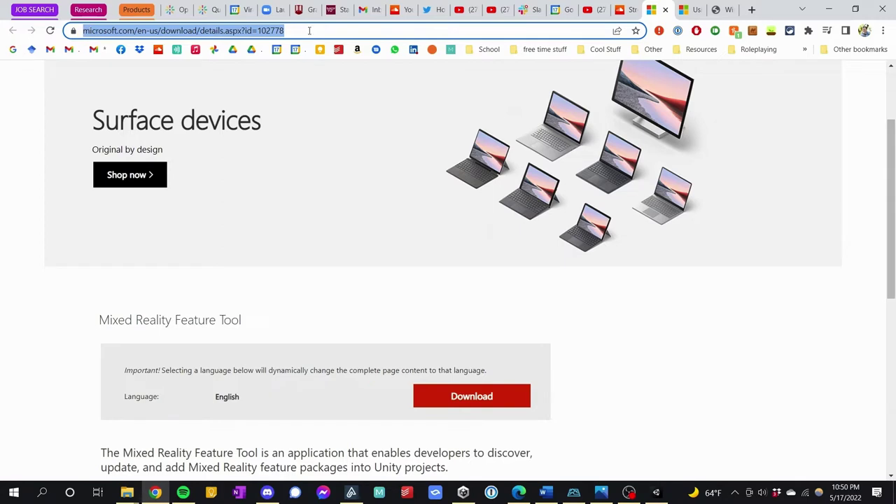
{"action": "left_click_drag", "start_coordinate": [242, 320], "coordinate": [92, 320]}
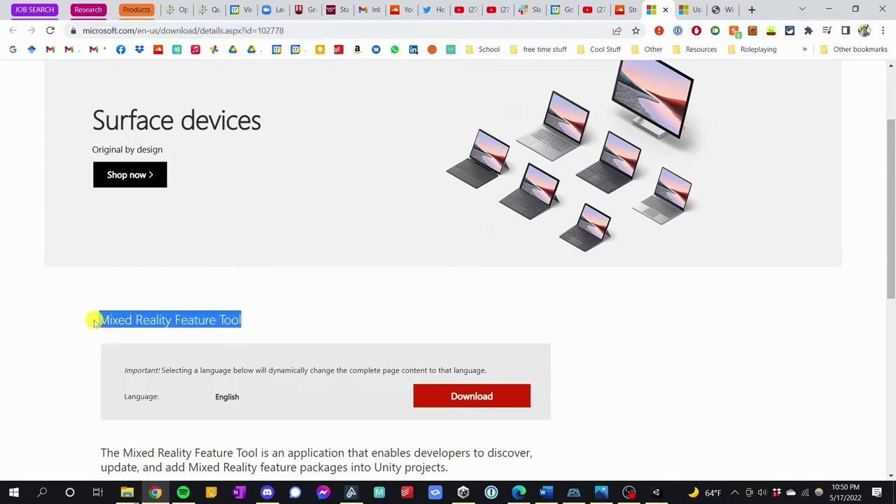
{"action": "left_click", "coordinate": [254, 323]}
{"action": "left_click_drag", "start_coordinate": [250, 326], "coordinate": [205, 320]}
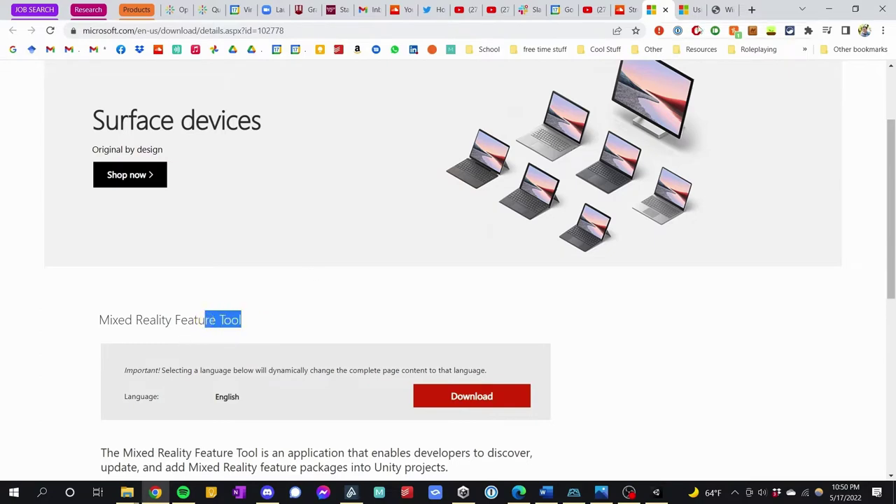
Step: Google 'mixed reality feature tool', view the Microsoft download page, then return to the Device Portal tab
{"action": "left_click", "coordinate": [752, 9]}
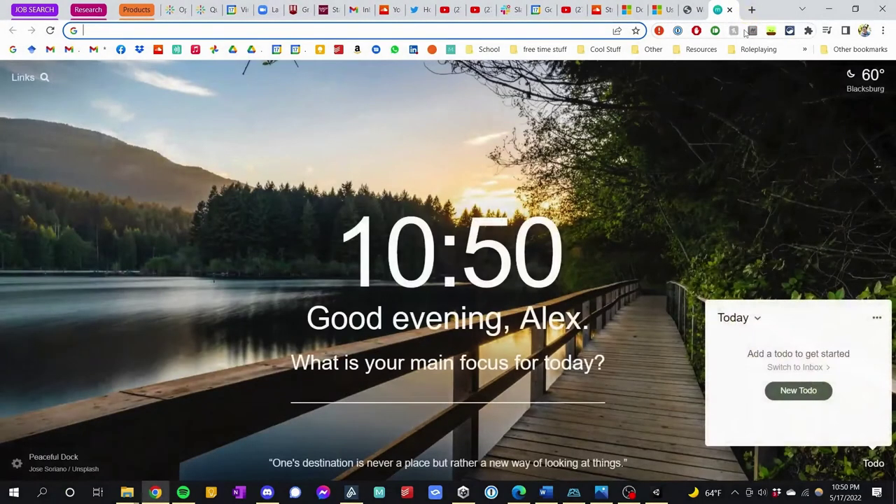
{"action": "type", "text": "mixed reali"}
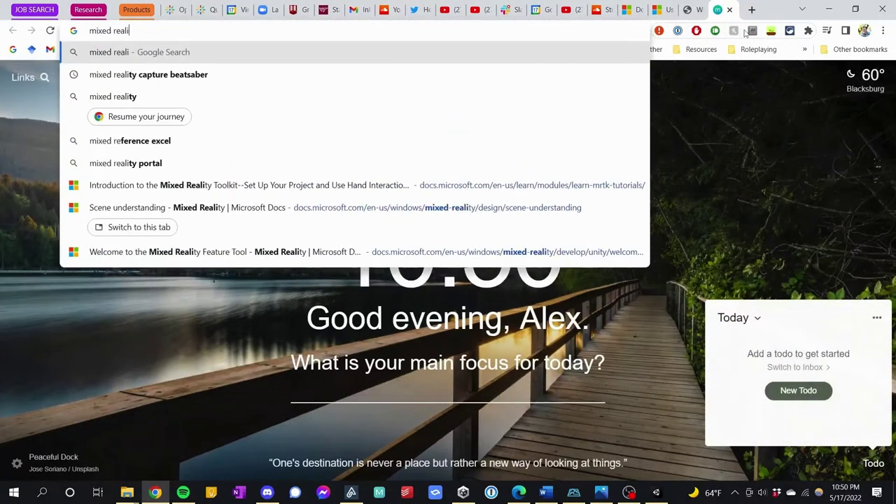
{"action": "type", "text": "ty feature tool"}
{"action": "key", "text": "Return"}
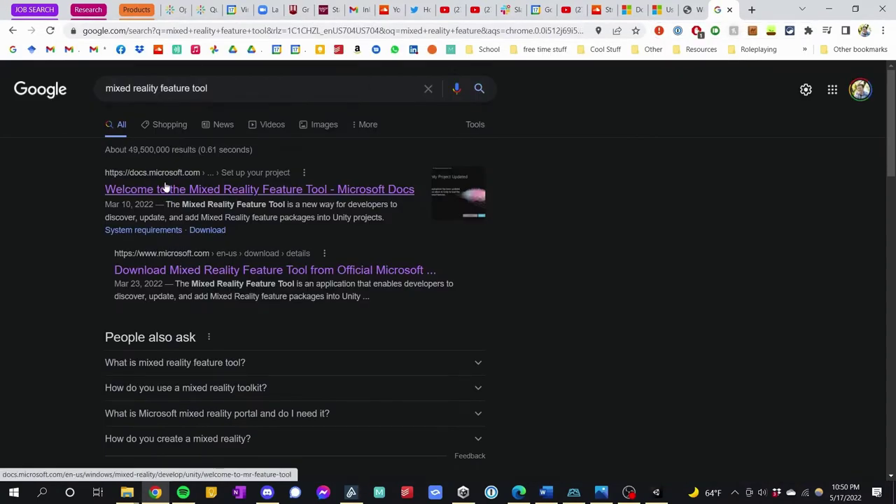
{"action": "left_click", "coordinate": [139, 273]}
{"action": "left_click", "coordinate": [260, 273]}
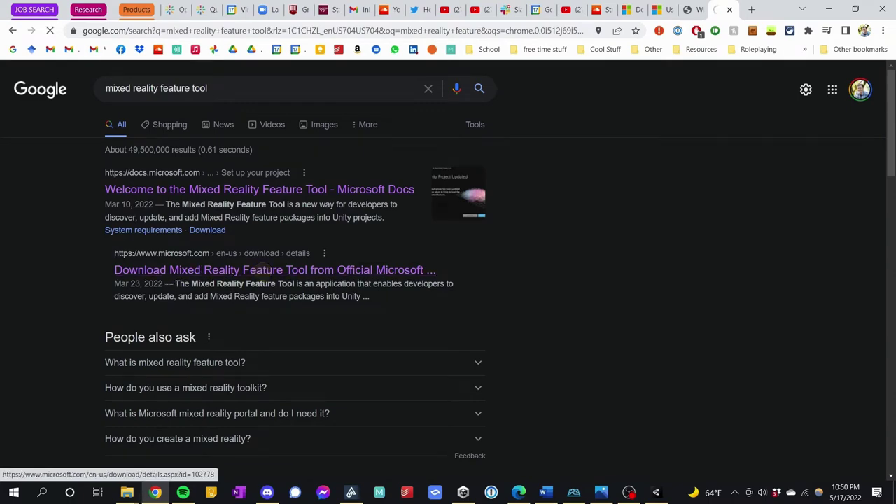
{"action": "scroll", "coordinate": [298, 259], "scroll_direction": "down", "scroll_amount": 5}
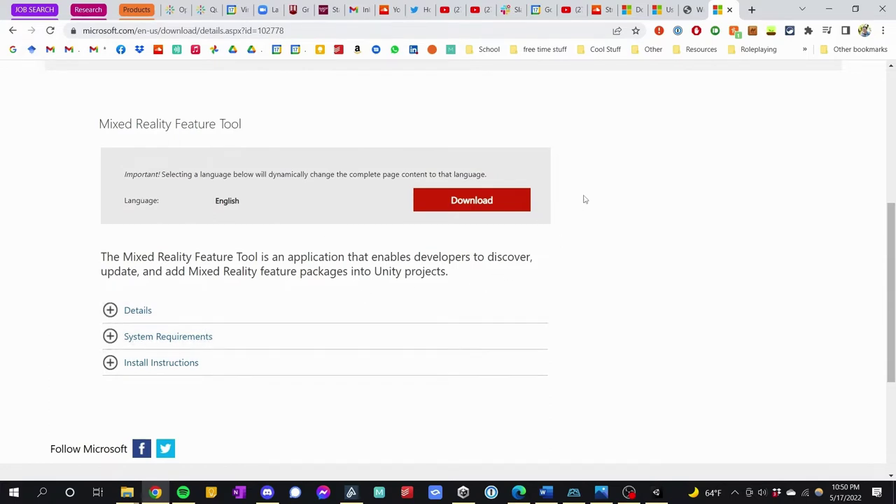
{"action": "left_click", "coordinate": [729, 9]}
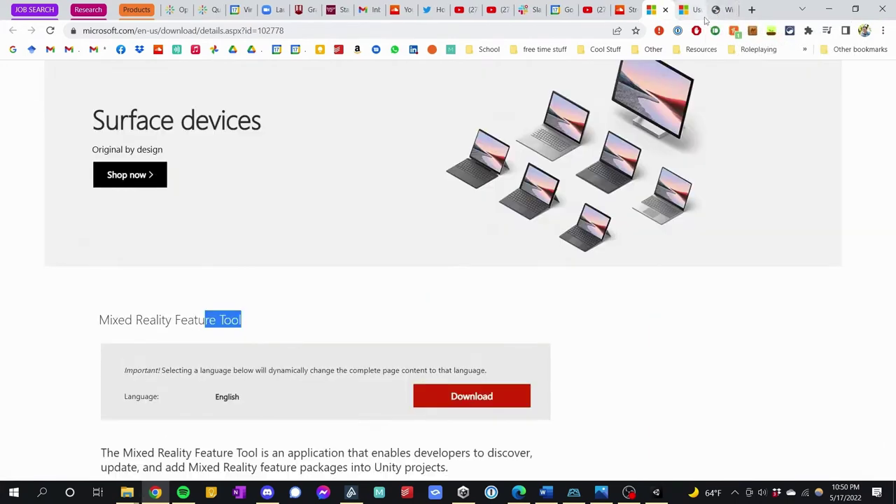
{"action": "left_click", "coordinate": [719, 10]}
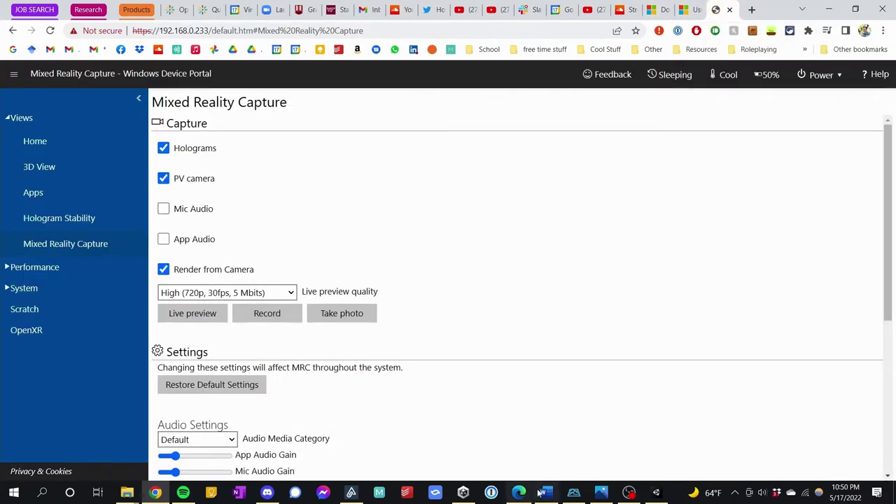
Step: Bring up the Mixed Reality Feature Tool, check its Settings, then start selecting features
{"action": "left_click", "coordinate": [572, 493]}
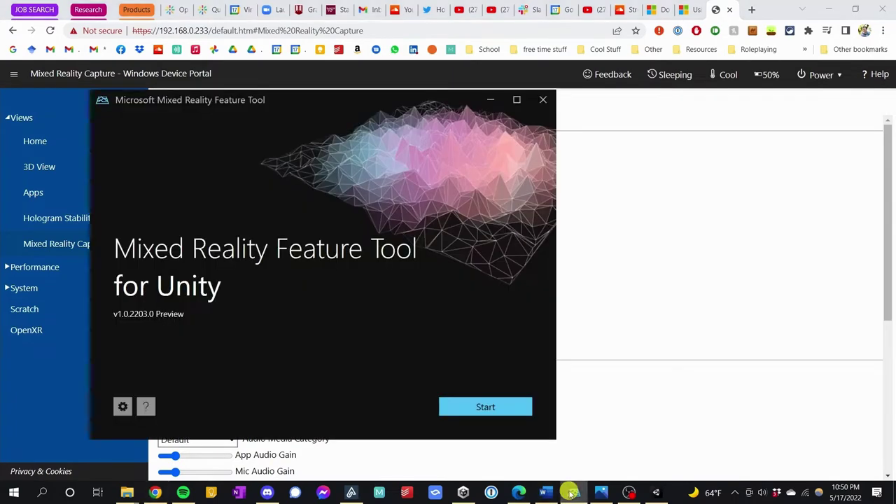
{"action": "left_click_drag", "start_coordinate": [446, 92], "coordinate": [359, 113]}
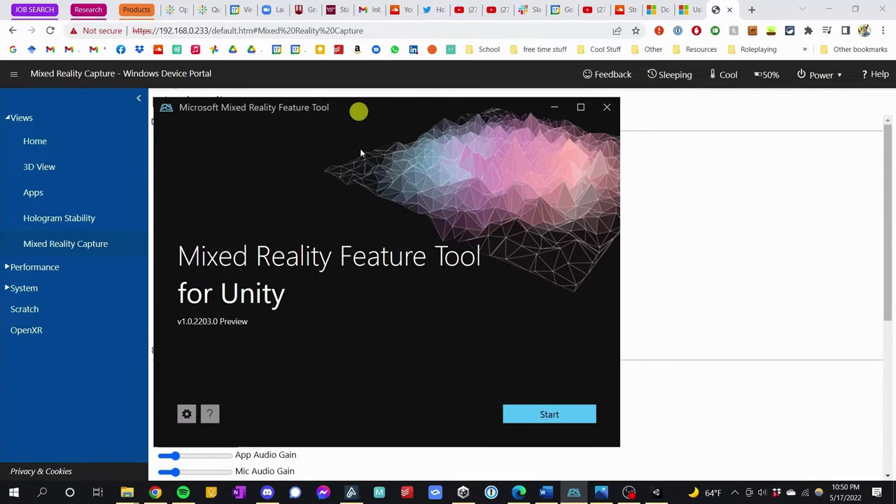
{"action": "left_click", "coordinate": [187, 414]}
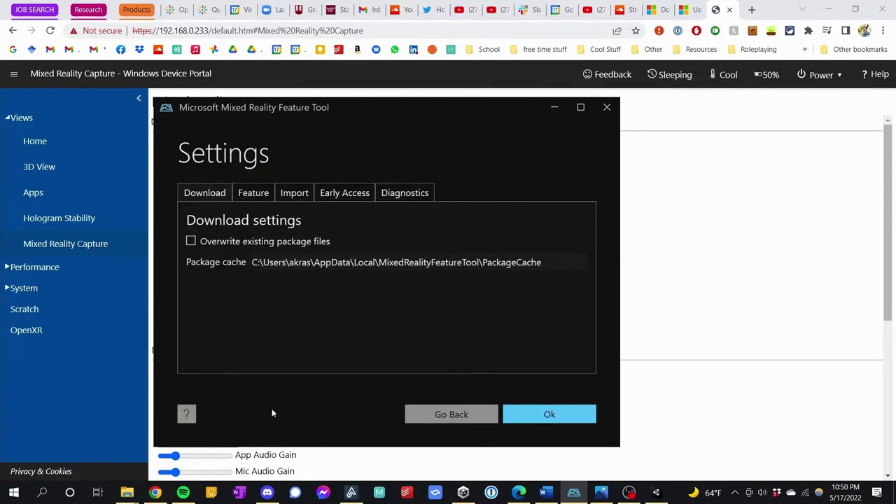
{"action": "left_click", "coordinate": [462, 417]}
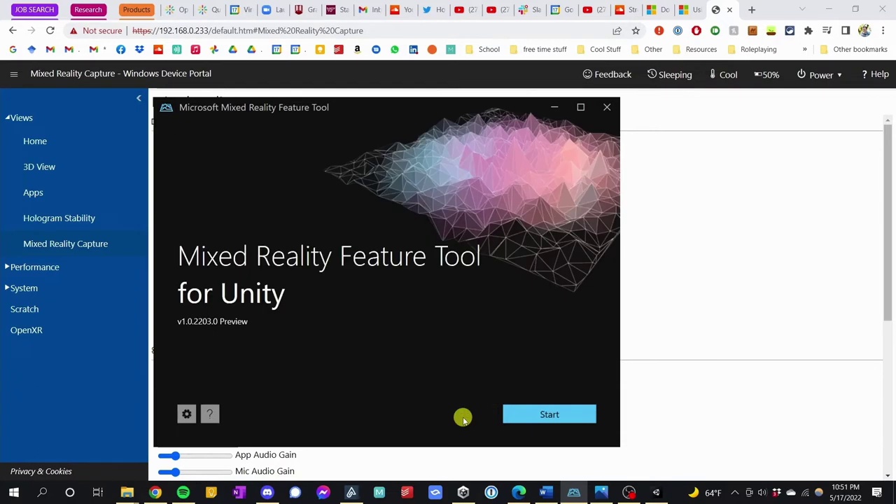
{"action": "left_click", "coordinate": [539, 416]}
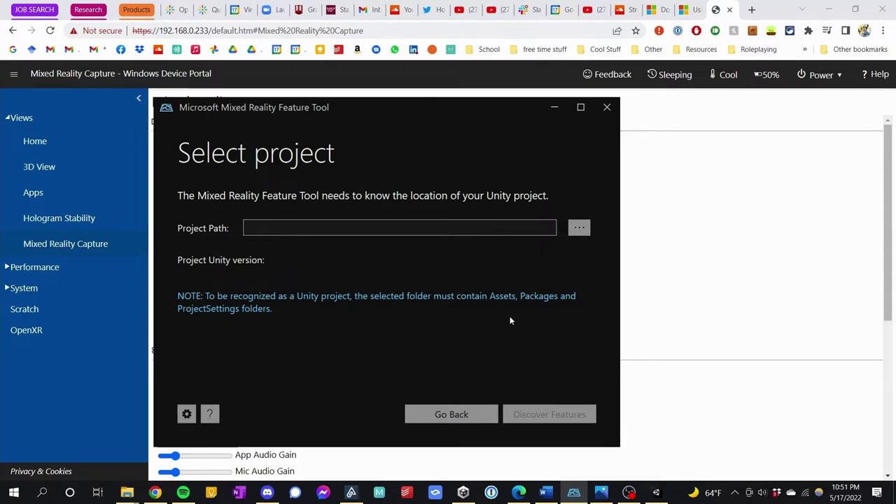
Step: Browse to Z:\Code\HoloLens2 Workshop Video and use it as the project path
{"action": "left_click", "coordinate": [578, 230]}
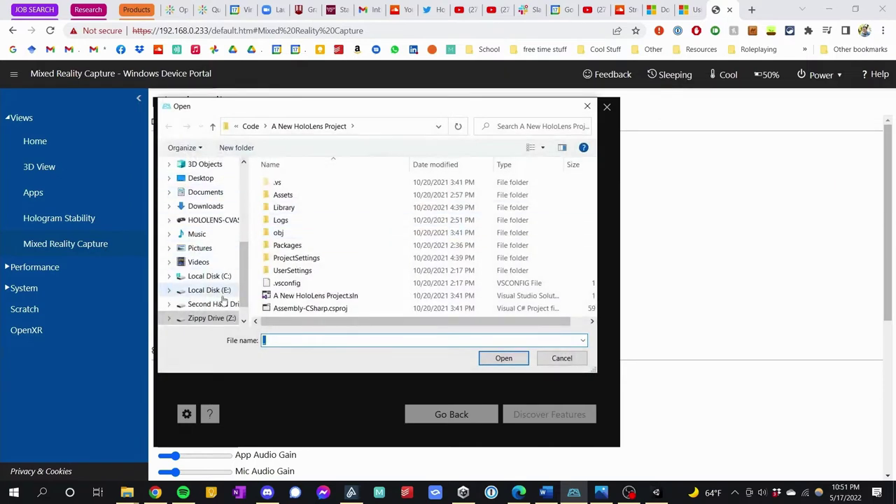
{"action": "left_click", "coordinate": [211, 320]}
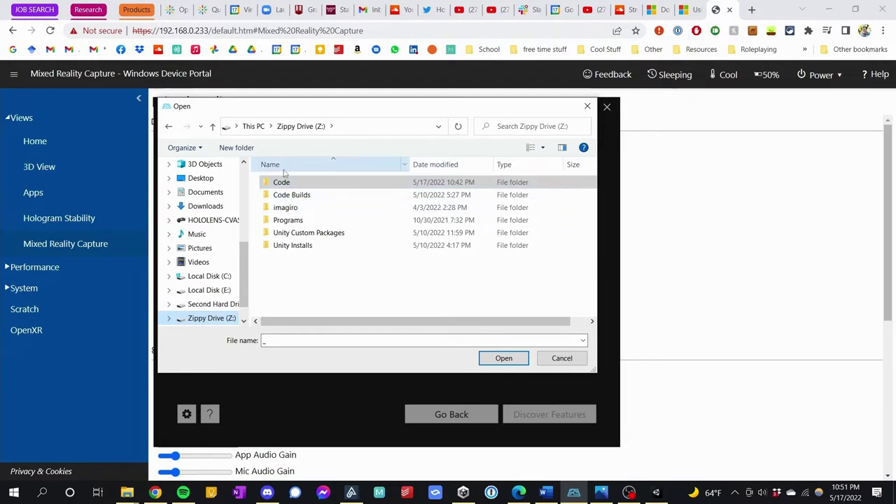
{"action": "left_click", "coordinate": [279, 184]}
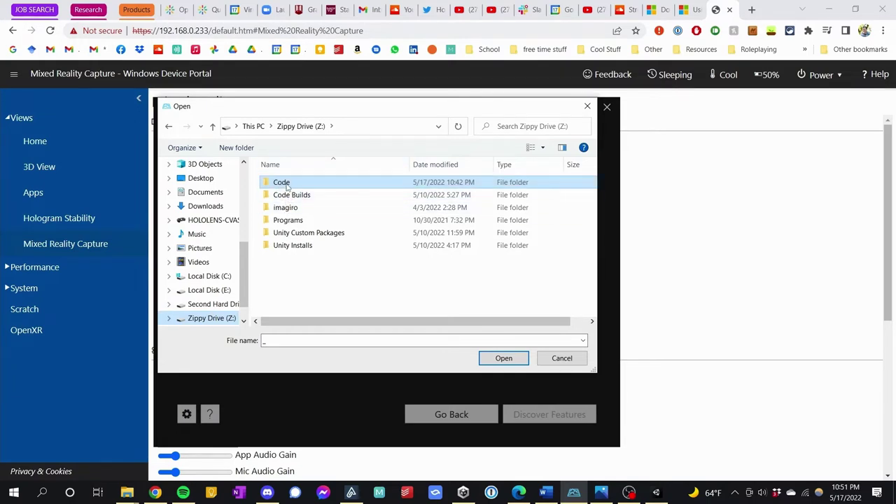
{"action": "double_click", "coordinate": [283, 182]}
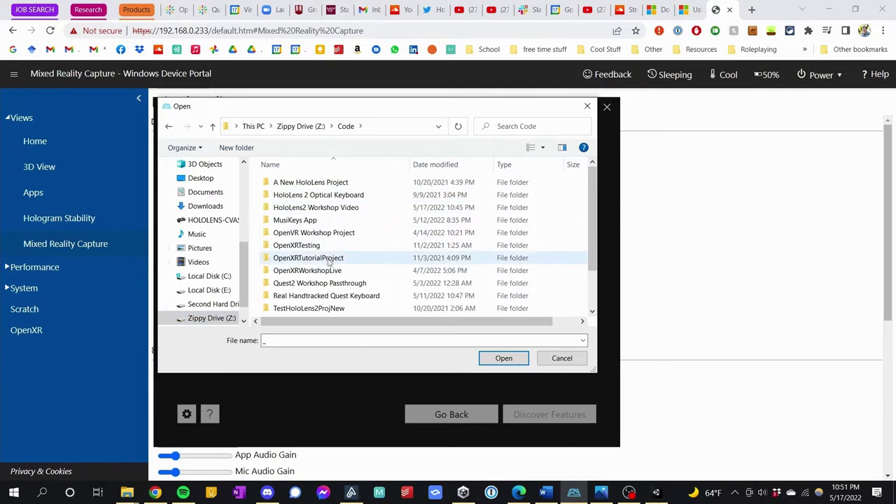
{"action": "scroll", "coordinate": [329, 273], "scroll_direction": "down", "scroll_amount": 1}
{"action": "scroll", "coordinate": [305, 294], "scroll_direction": "up", "scroll_amount": 1}
{"action": "left_click", "coordinate": [293, 207]}
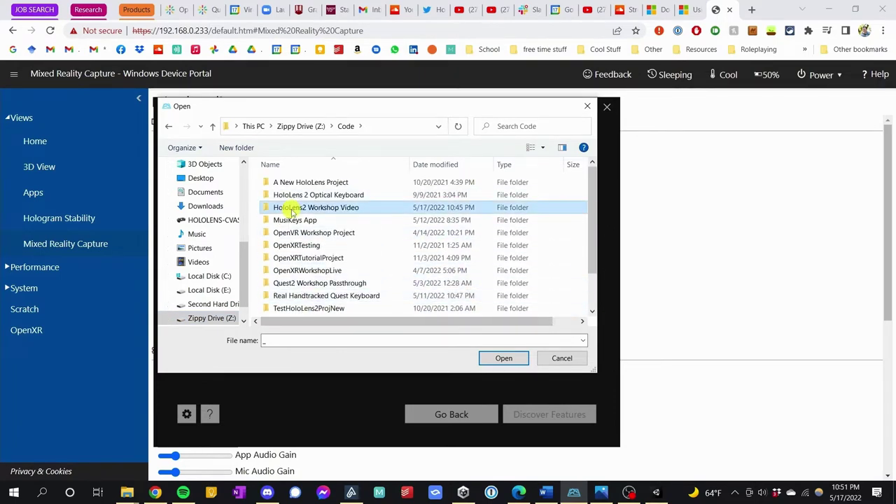
{"action": "double_click", "coordinate": [326, 208]}
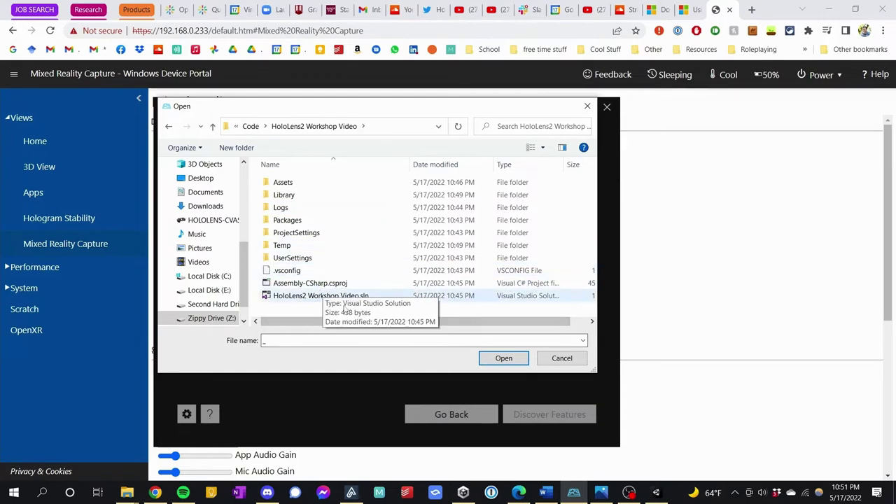
{"action": "left_click", "coordinate": [510, 361]}
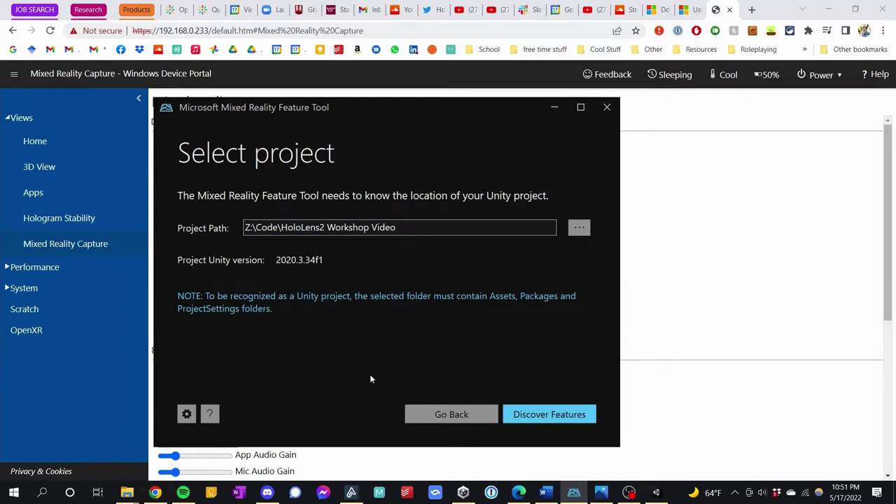
Step: Discover features and tick Mixed Reality Toolkit Foundation 2.7.3 under the Mixed Reality Toolkit group
{"action": "left_click", "coordinate": [534, 417]}
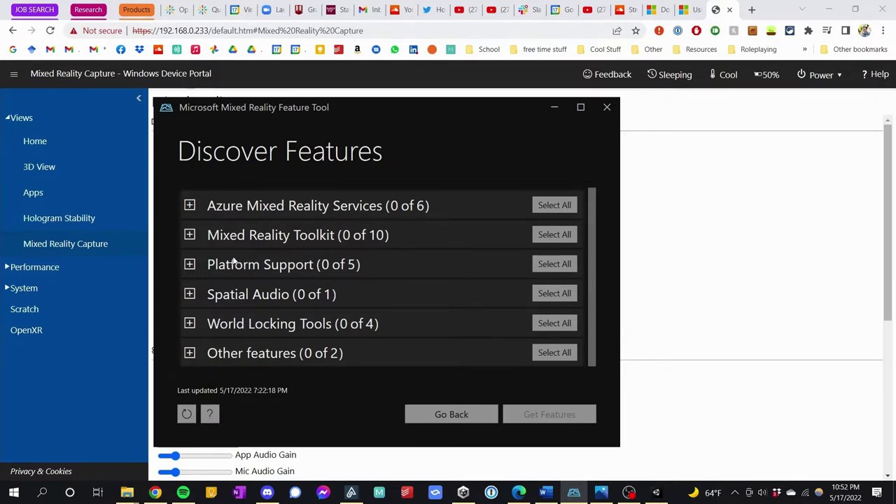
{"action": "left_click", "coordinate": [189, 234]}
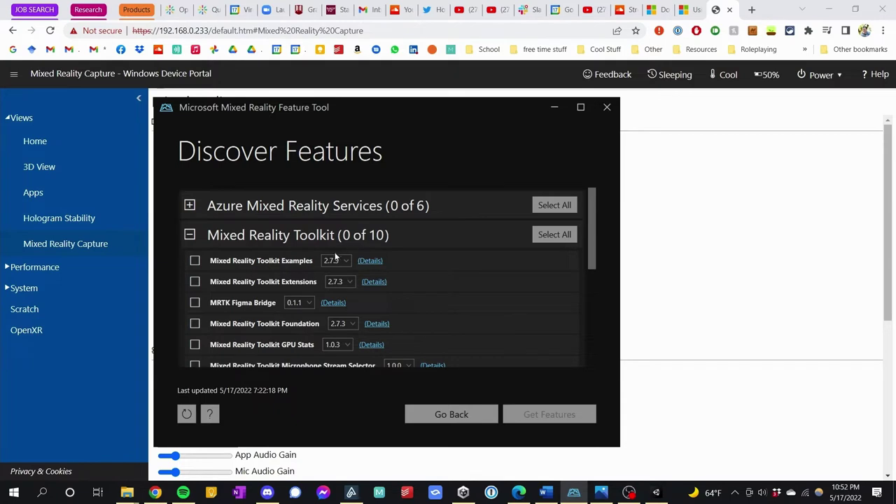
{"action": "scroll", "coordinate": [259, 278], "scroll_direction": "down", "scroll_amount": 1}
{"action": "scroll", "coordinate": [262, 276], "scroll_direction": "up", "scroll_amount": 1}
{"action": "scroll", "coordinate": [273, 318], "scroll_direction": "down", "scroll_amount": 1}
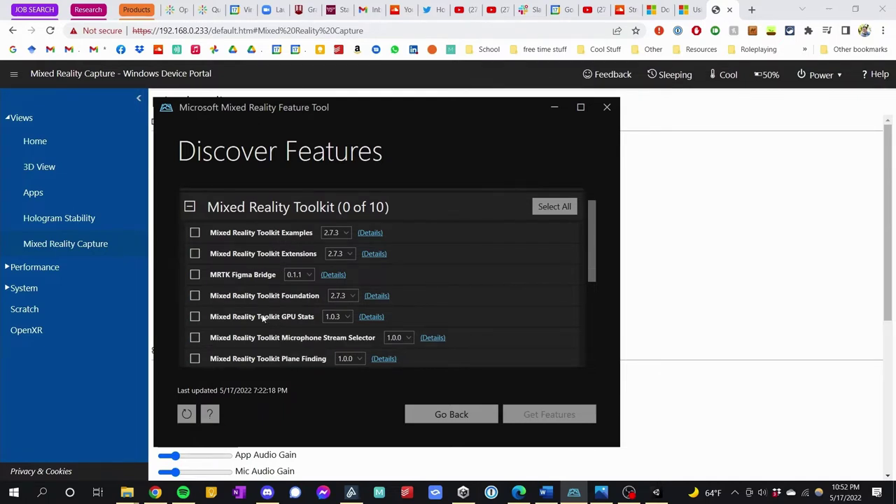
{"action": "left_click", "coordinate": [195, 295]}
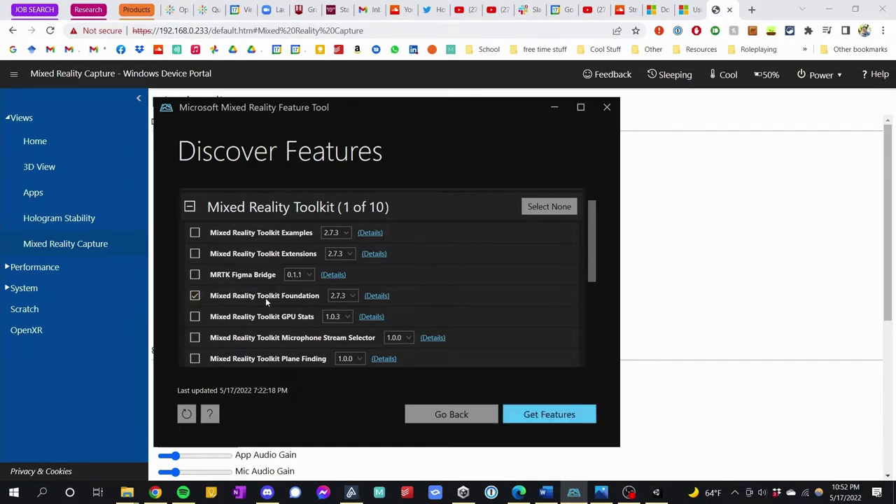
{"action": "scroll", "coordinate": [296, 314], "scroll_direction": "down", "scroll_amount": 2}
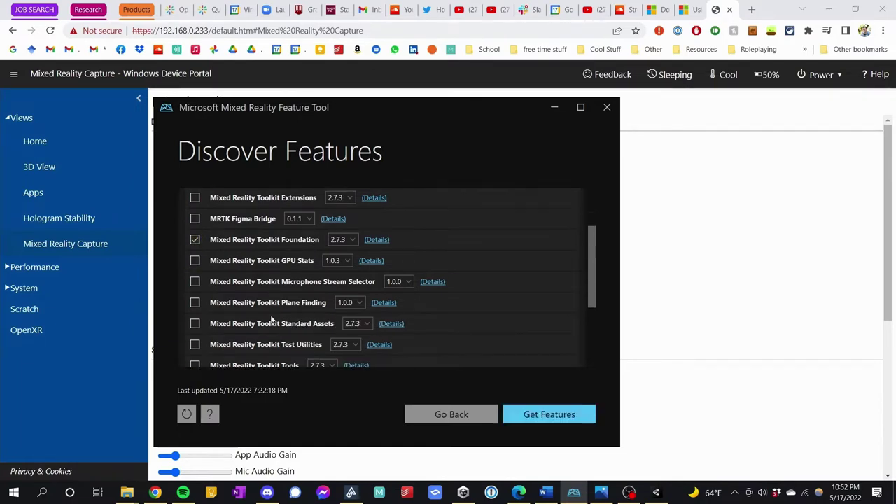
{"action": "scroll", "coordinate": [270, 323], "scroll_direction": "down", "scroll_amount": 1}
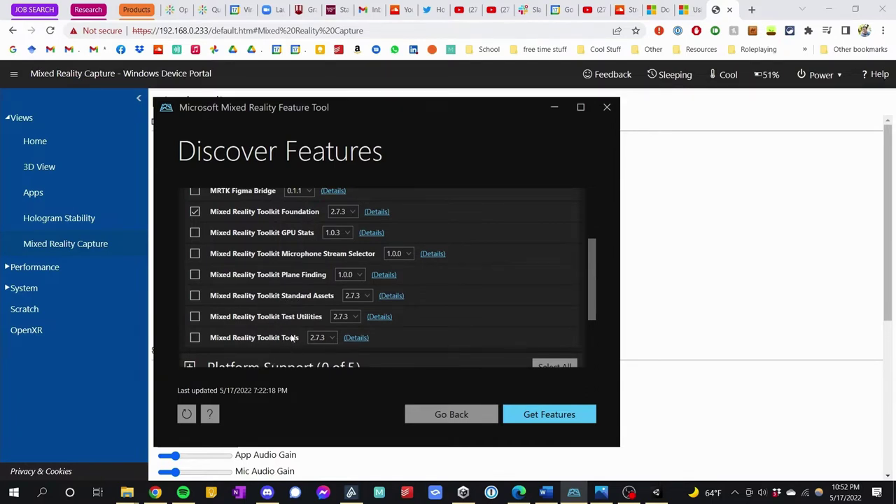
{"action": "scroll", "coordinate": [281, 316], "scroll_direction": "down", "scroll_amount": 2}
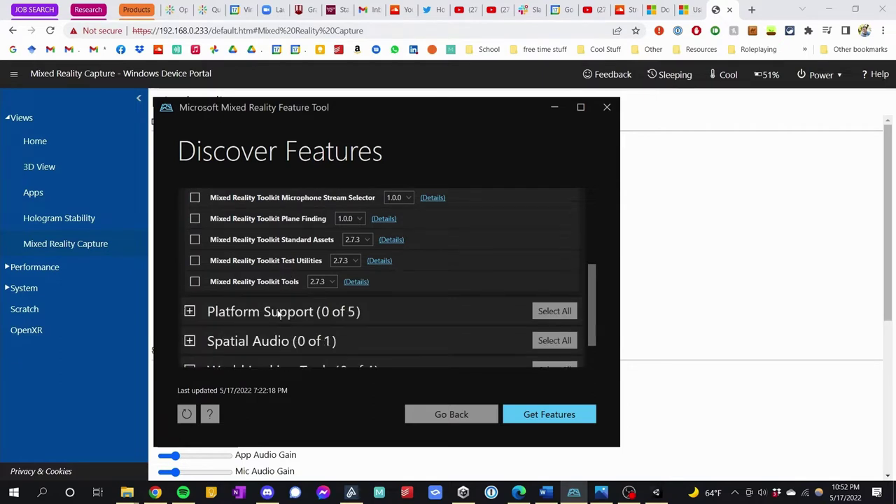
{"action": "scroll", "coordinate": [278, 314], "scroll_direction": "down", "scroll_amount": 2}
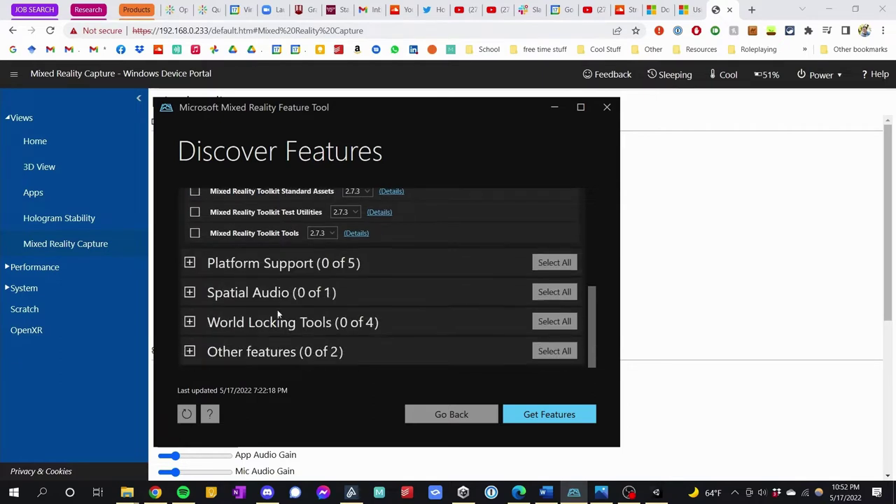
Step: Tick the Mixed Reality OpenXR Plugin 1.4.0 under Platform Support and get the features
{"action": "left_click", "coordinate": [189, 264]}
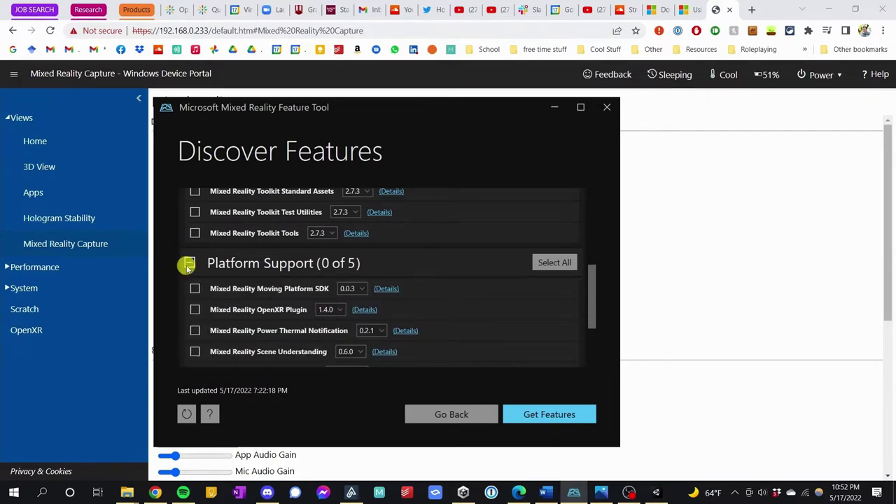
{"action": "left_click", "coordinate": [195, 310]}
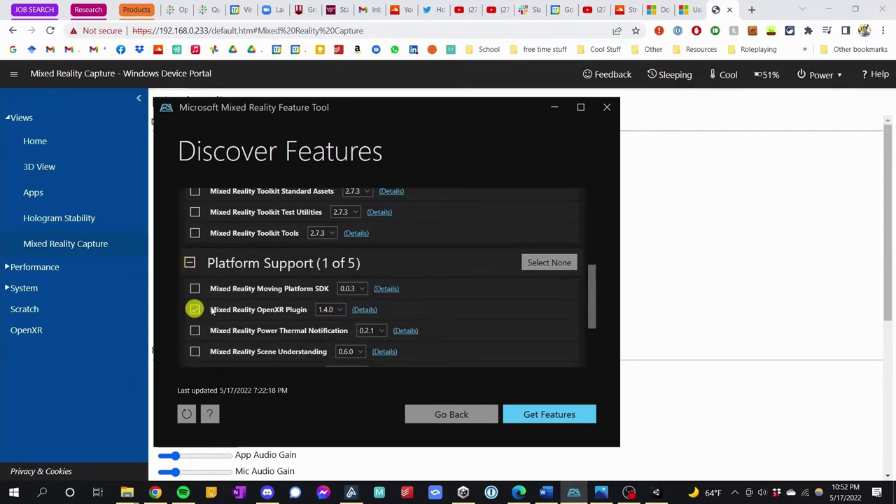
{"action": "left_click", "coordinate": [337, 311]}
{"action": "left_click", "coordinate": [342, 311]}
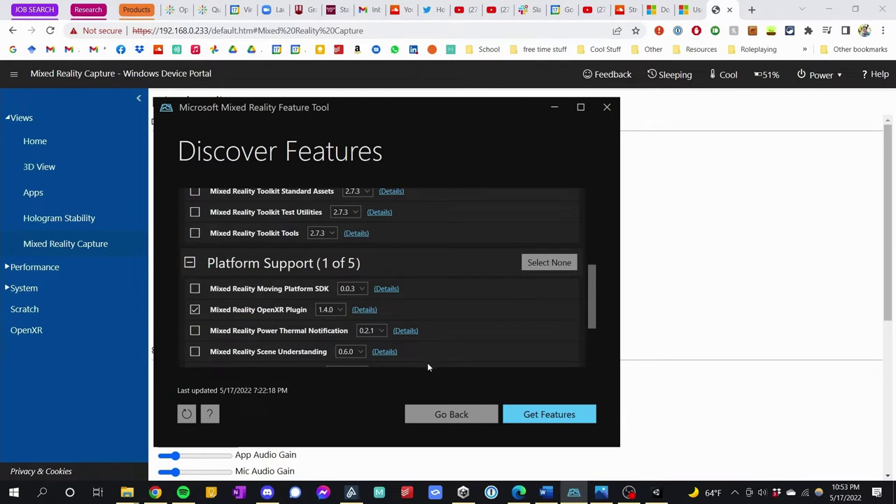
{"action": "scroll", "coordinate": [378, 350], "scroll_direction": "down", "scroll_amount": 1}
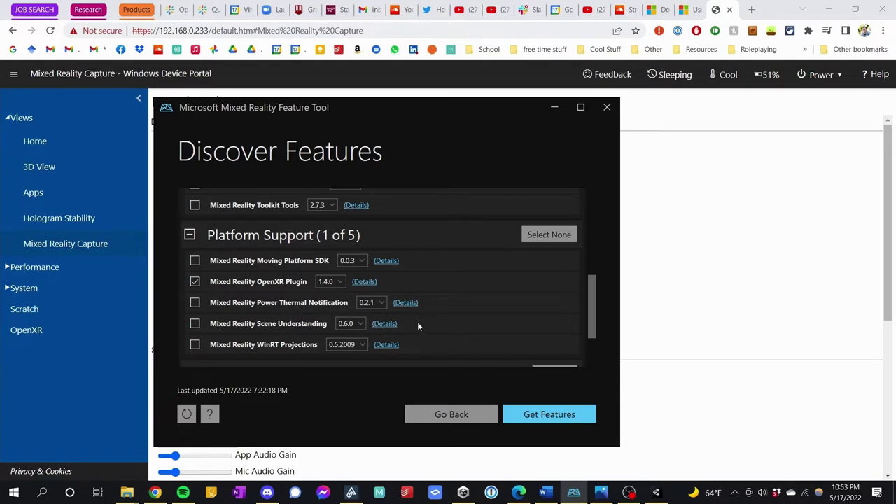
{"action": "left_click", "coordinate": [538, 416]}
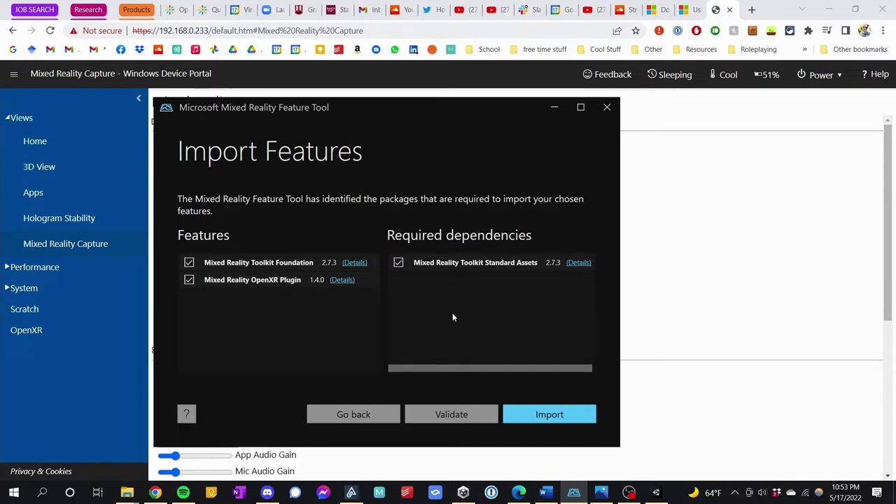
Step: Validate the selection with no issues, then import and approve the MRTK and OpenXR packages
{"action": "left_click", "coordinate": [448, 416]}
{"action": "left_click", "coordinate": [481, 283]}
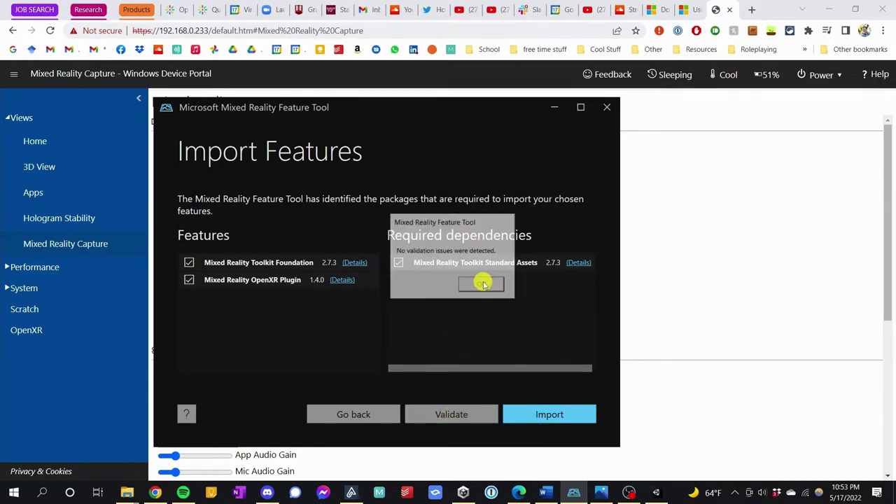
{"action": "left_click", "coordinate": [548, 419]}
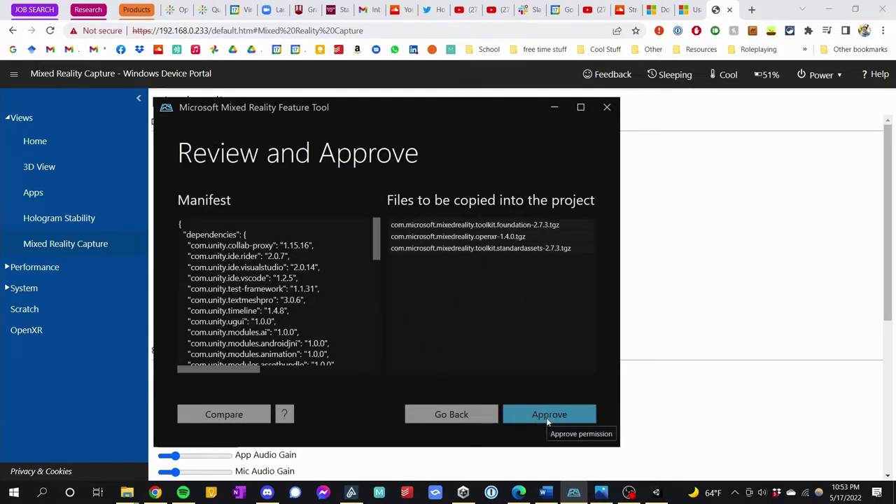
{"action": "left_click", "coordinate": [545, 418]}
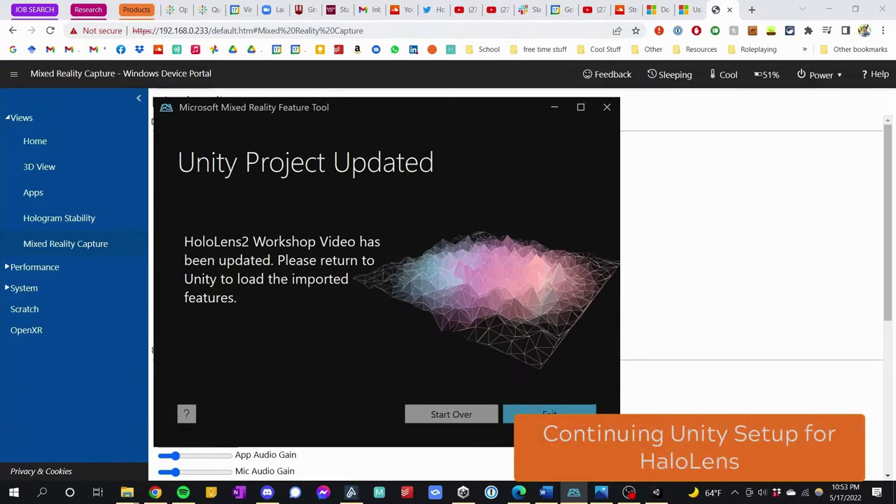
Step: Exit the Feature Tool, return to Unity, and enable the native input system backends
{"action": "left_click", "coordinate": [549, 414]}
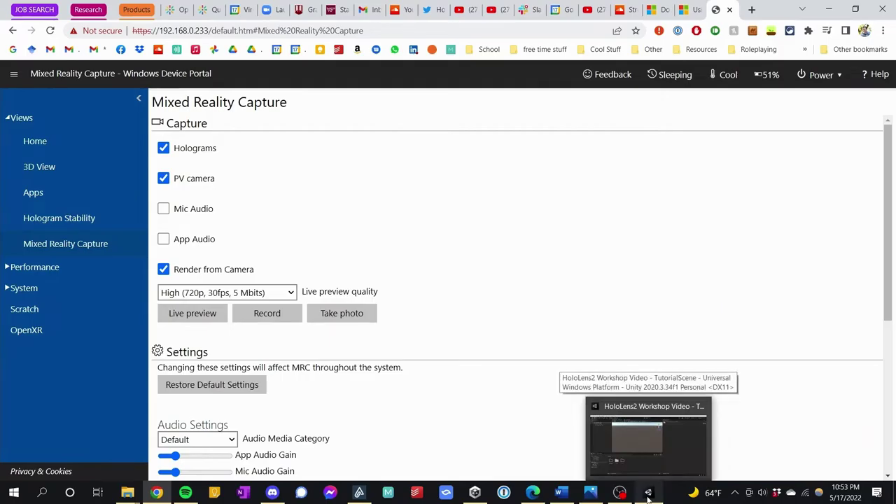
{"action": "left_click", "coordinate": [607, 470]}
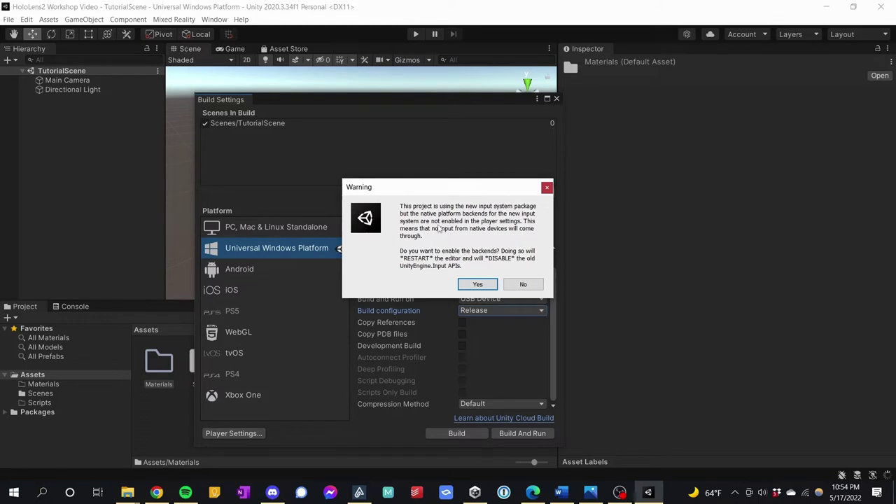
{"action": "left_click", "coordinate": [477, 285]}
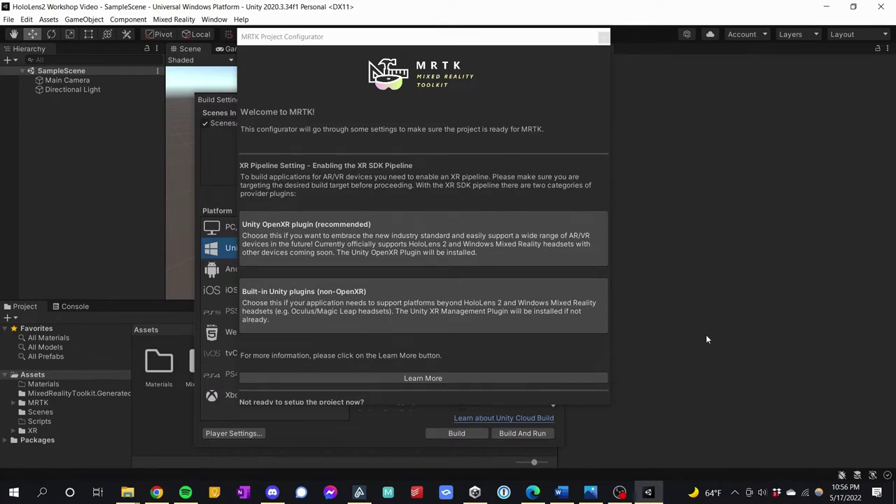
Step: Choose the Unity OpenXR plugin (recommended) in the MRTK Project Configurator
{"action": "left_click", "coordinate": [560, 492]}
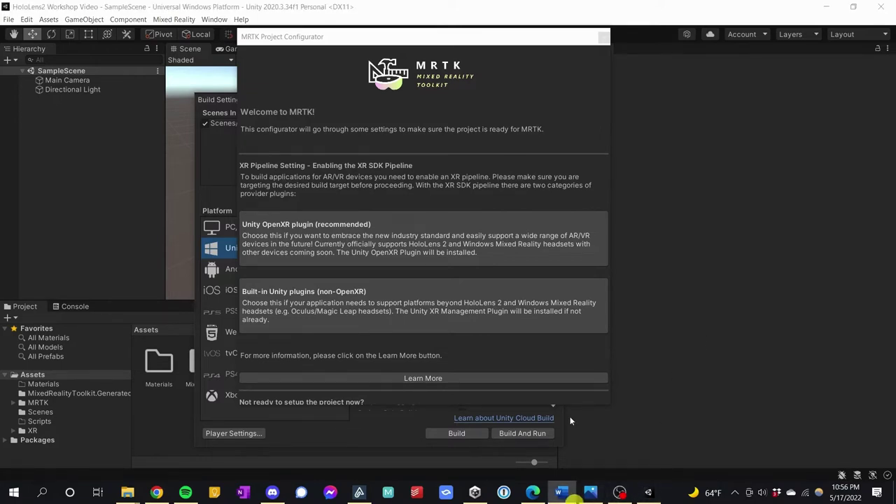
{"action": "left_click", "coordinate": [462, 37]}
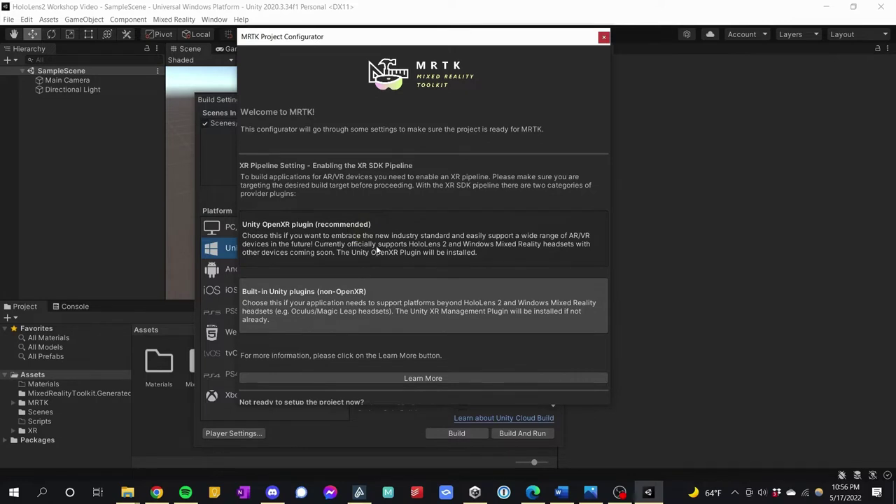
{"action": "left_click", "coordinate": [389, 301]}
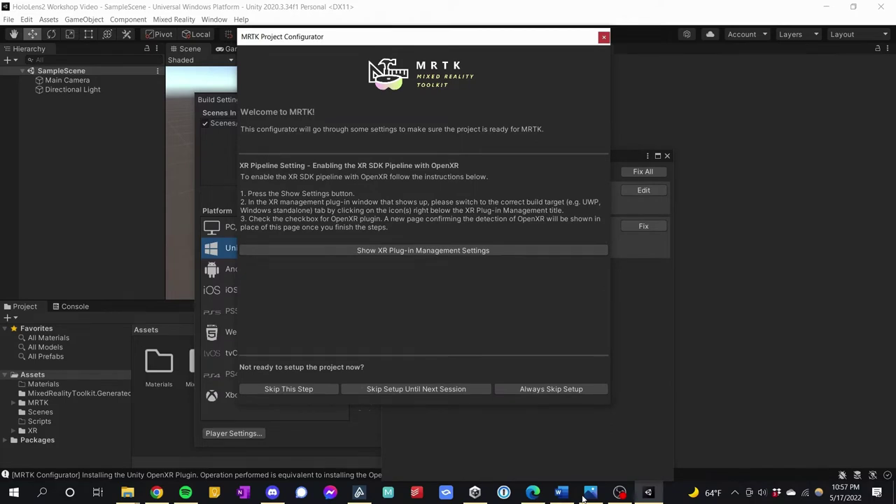
Step: Show the XR Plug-in Management settings and move the Project Settings window higher
{"action": "left_click", "coordinate": [429, 254]}
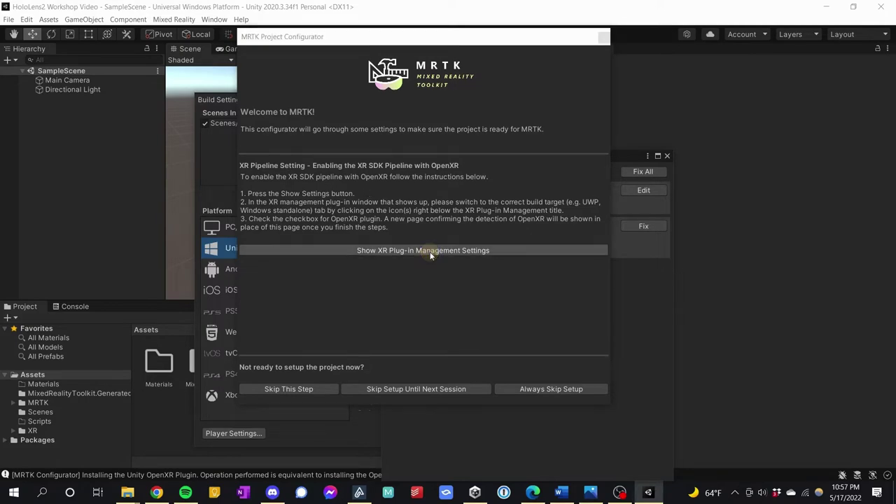
{"action": "left_click_drag", "start_coordinate": [426, 206], "coordinate": [451, 111]}
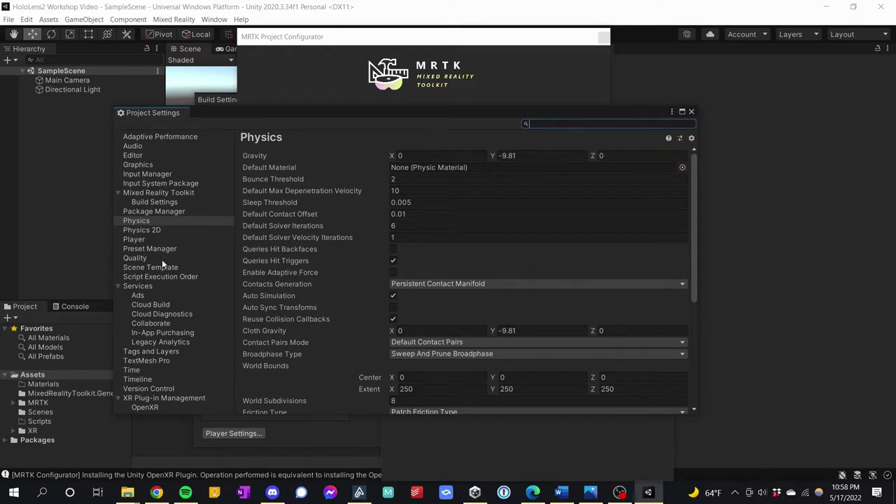
Step: Enable OpenXR with the Microsoft HoloLens feature group, Fix All validation issues, then edit OpenXR settings
{"action": "left_click", "coordinate": [143, 399]}
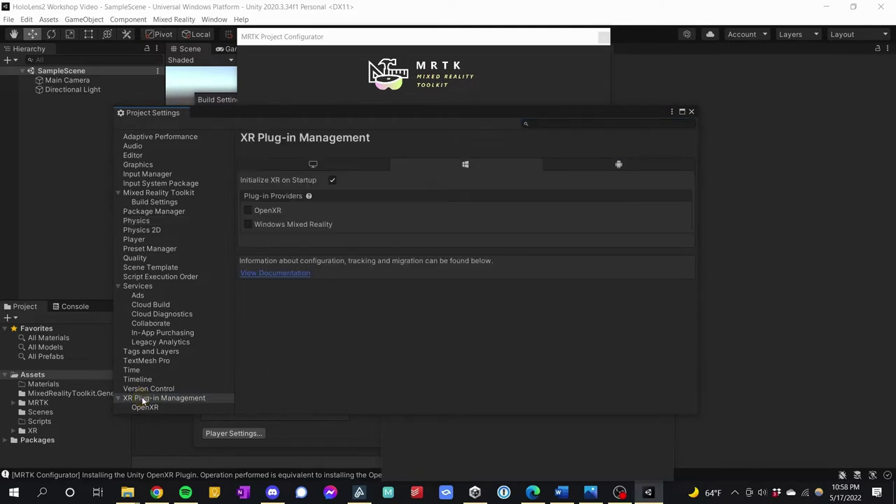
{"action": "left_click", "coordinate": [248, 211]}
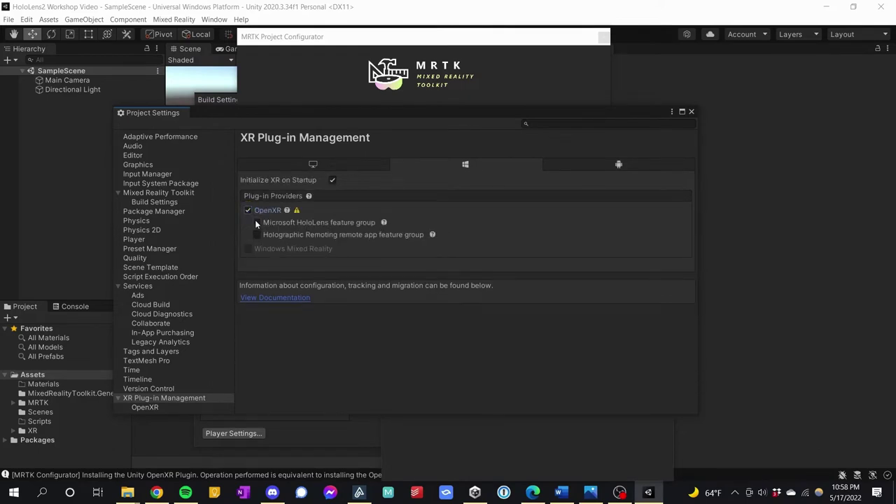
{"action": "left_click", "coordinate": [256, 223]}
{"action": "left_click", "coordinate": [296, 211]}
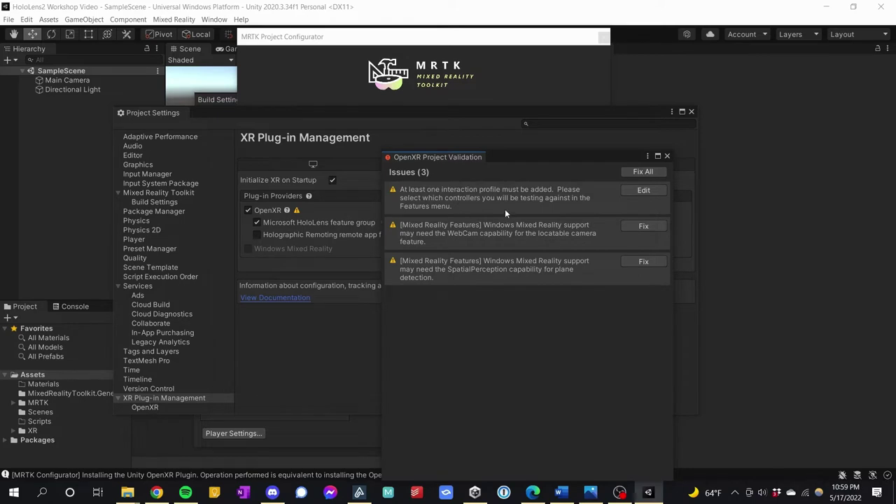
{"action": "left_click", "coordinate": [640, 172]}
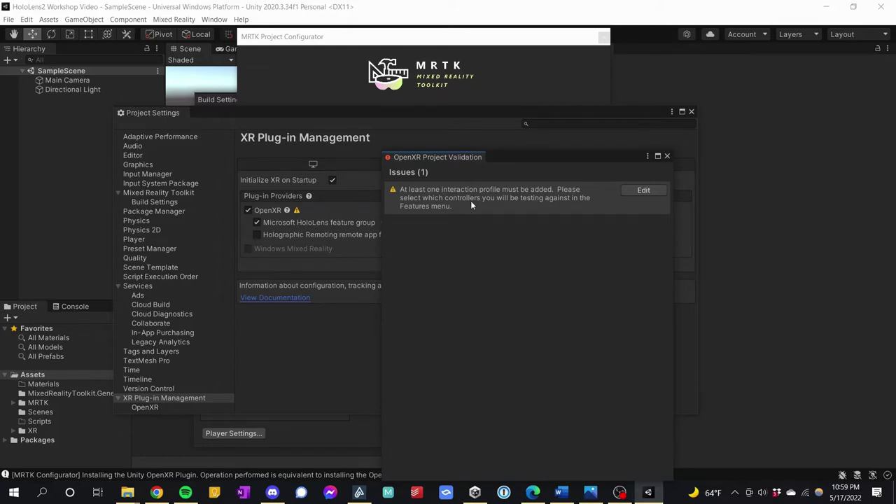
{"action": "left_click", "coordinate": [633, 189]}
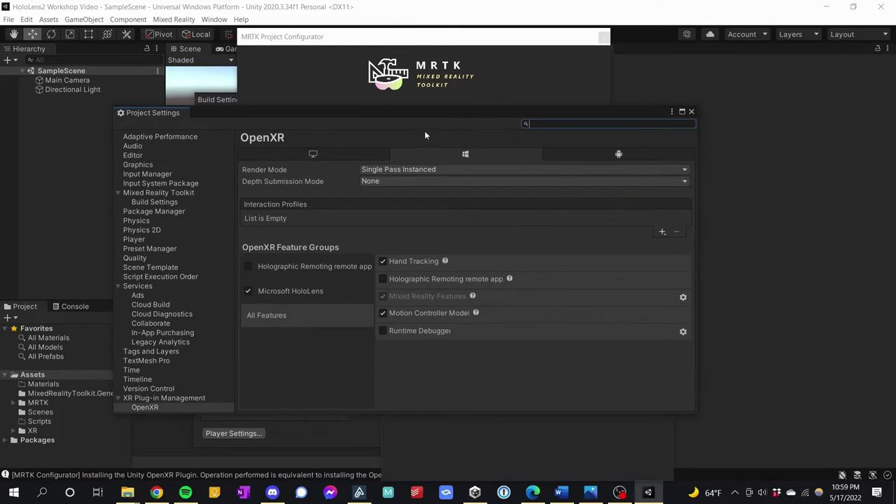
{"action": "left_click", "coordinate": [160, 397]}
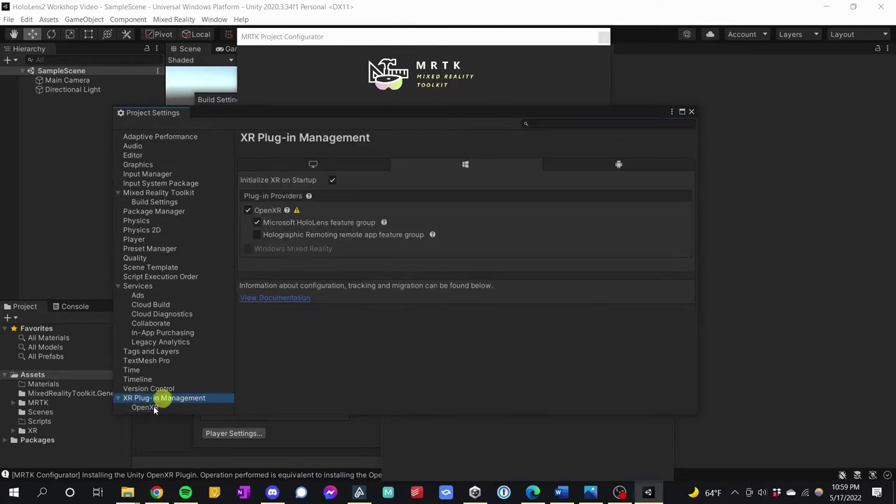
{"action": "left_click", "coordinate": [154, 408]}
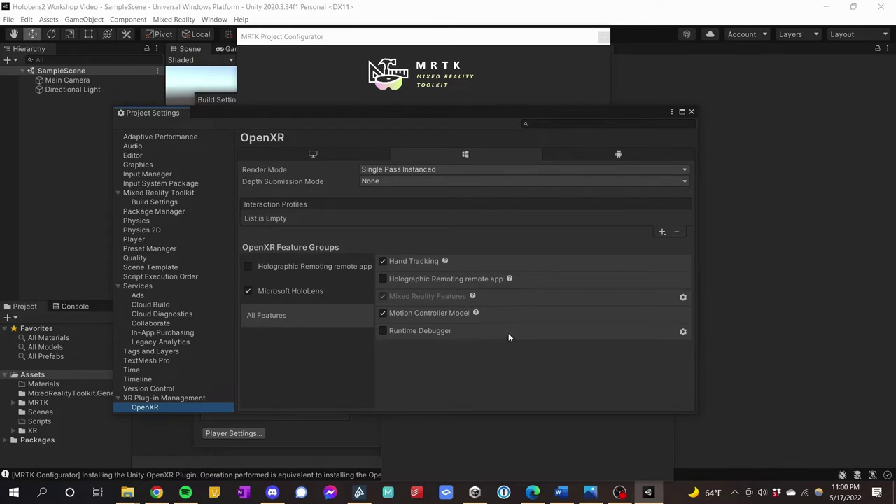
Step: Add the Eye Gaze and Microsoft Hand Interaction profiles to OpenXR
{"action": "left_click", "coordinate": [658, 233]}
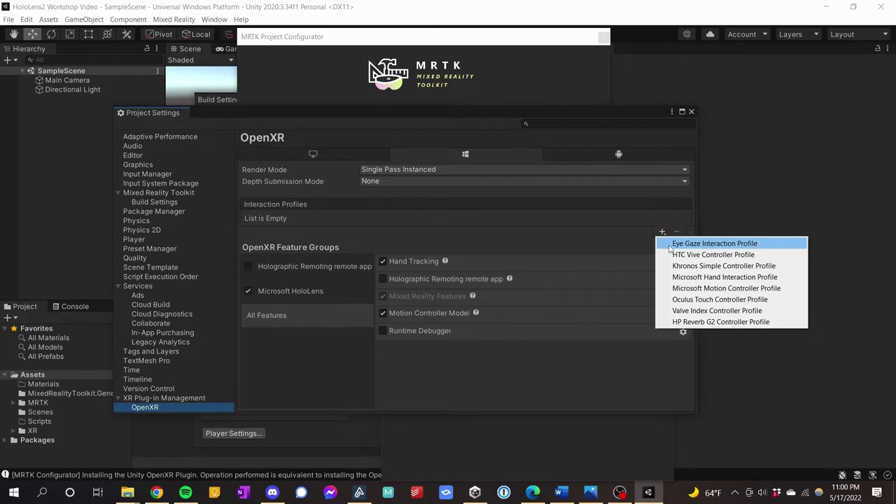
{"action": "left_click", "coordinate": [670, 245]}
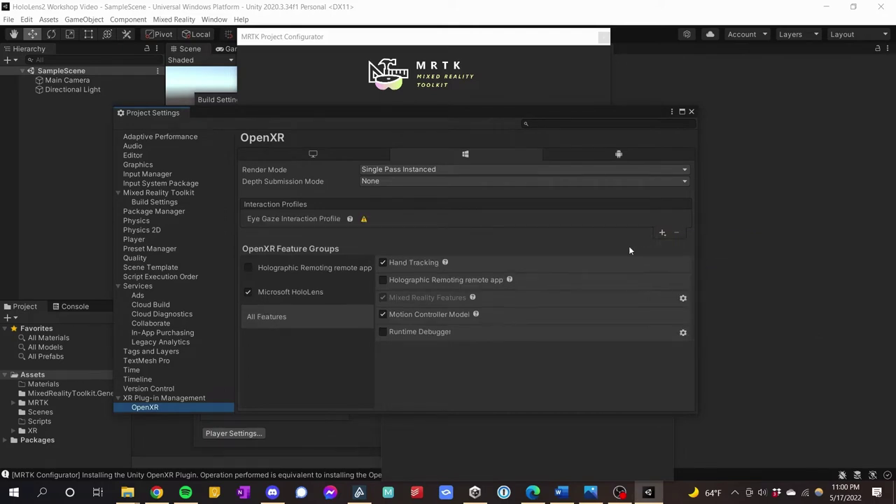
{"action": "left_click", "coordinate": [663, 233]}
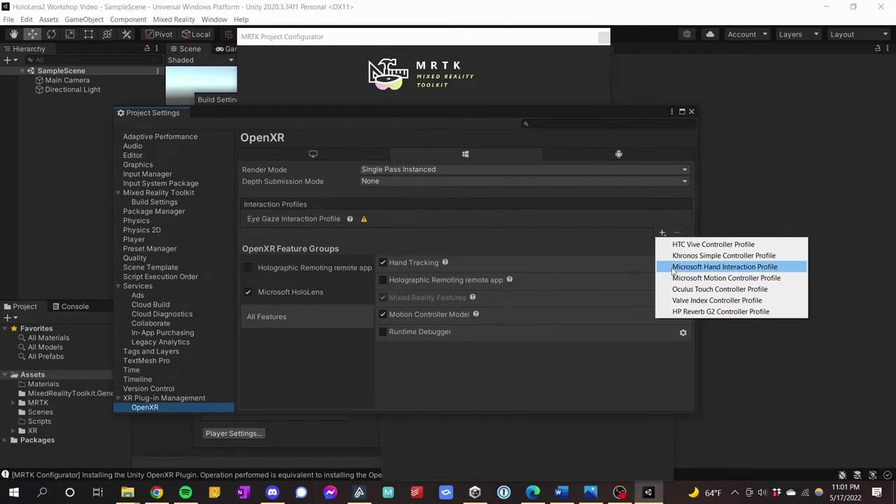
{"action": "left_click", "coordinate": [673, 268]}
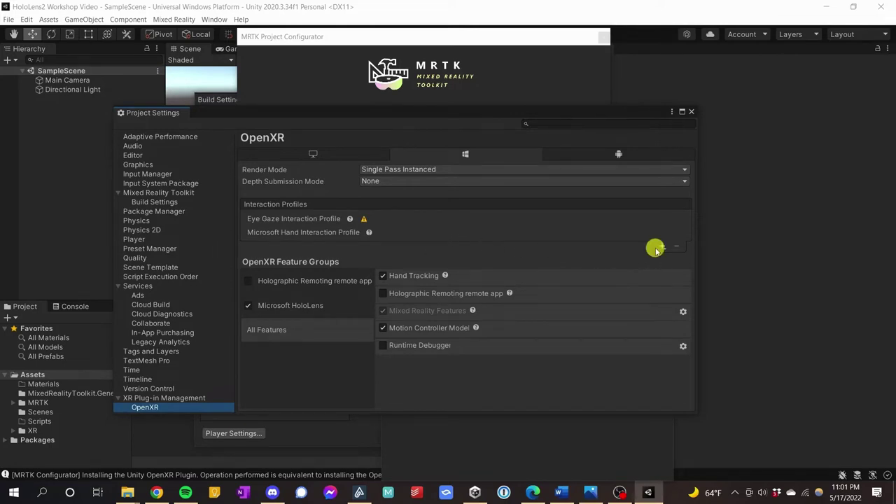
{"action": "left_click", "coordinate": [659, 248]}
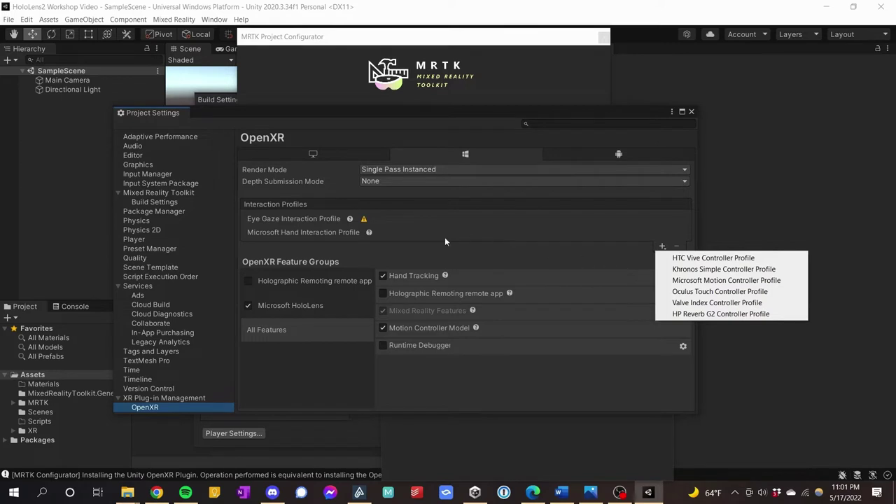
{"action": "left_click", "coordinate": [425, 246]}
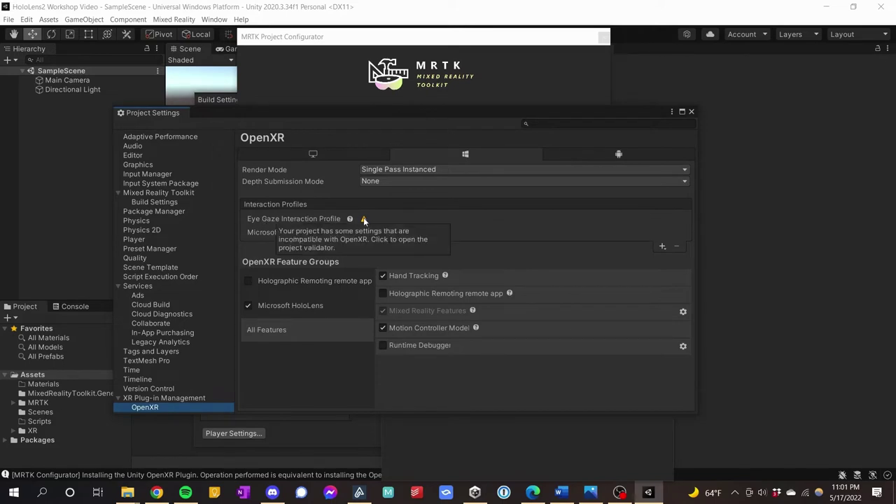
Step: Fix the Gaze Input capability issue and close project validation
{"action": "left_click", "coordinate": [363, 220]}
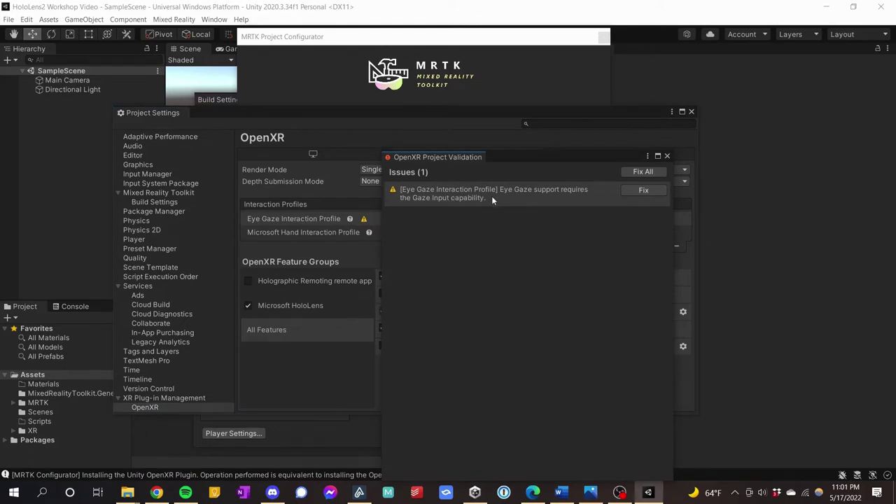
{"action": "left_click", "coordinate": [649, 172]}
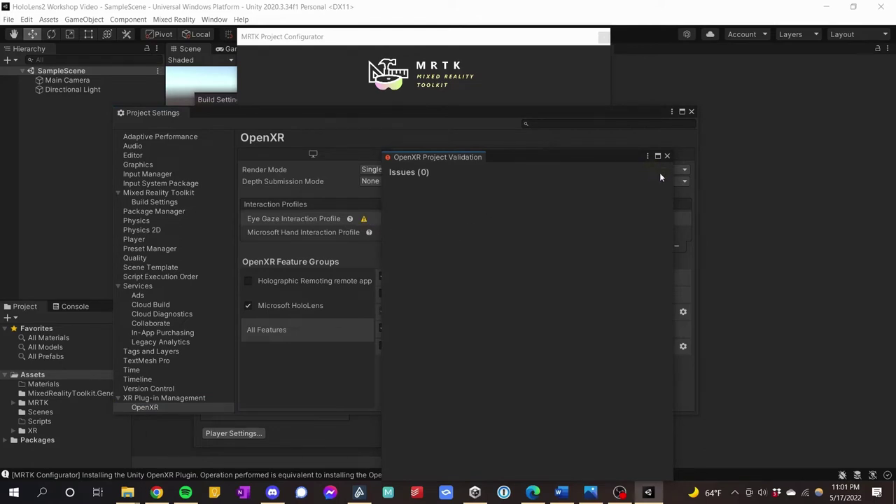
{"action": "left_click", "coordinate": [667, 156]}
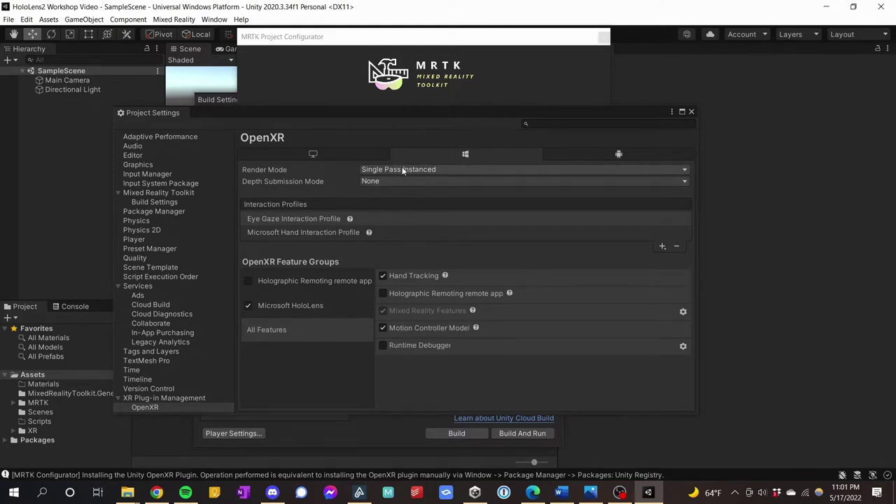
Step: Set OpenXR Depth Submission Mode to Depth 16 Bit and keep Render Mode at Single Pass Instanced
{"action": "left_click", "coordinate": [382, 181]}
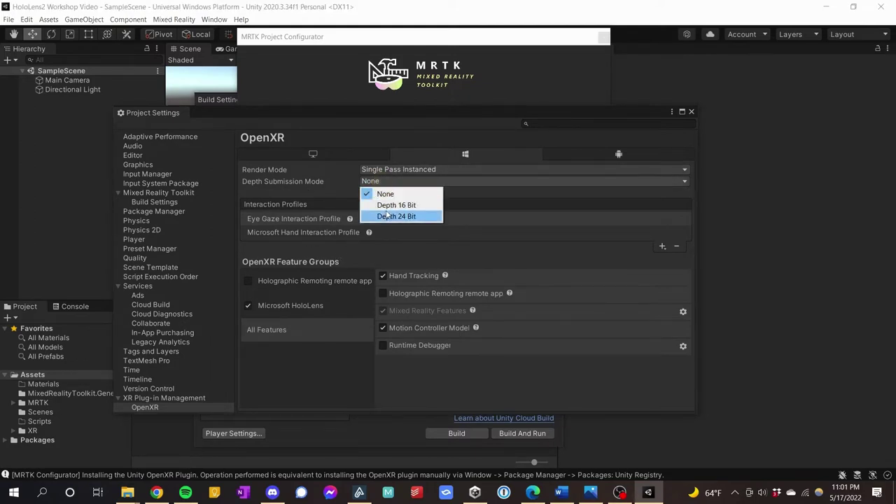
{"action": "left_click", "coordinate": [393, 205]}
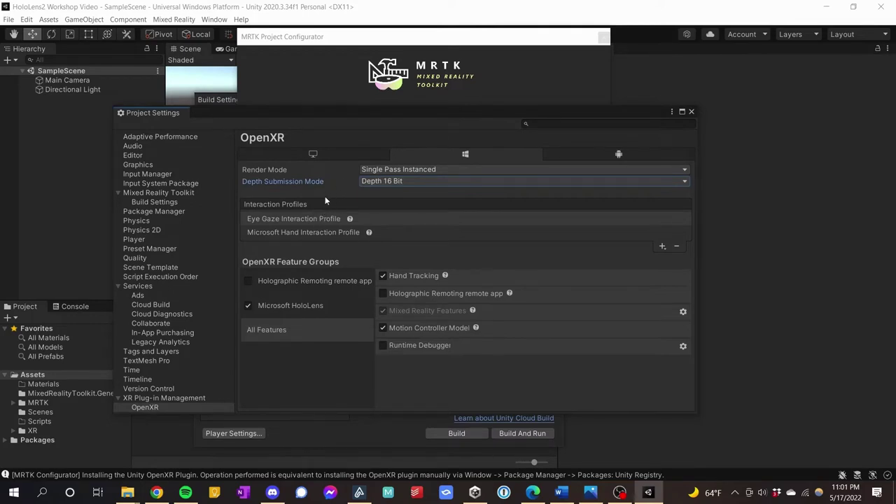
{"action": "left_click", "coordinate": [370, 170]}
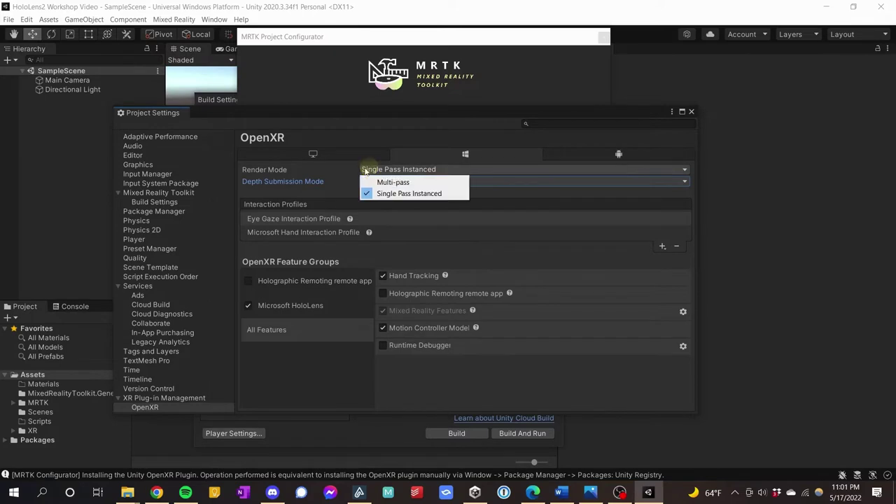
{"action": "left_click", "coordinate": [337, 172]}
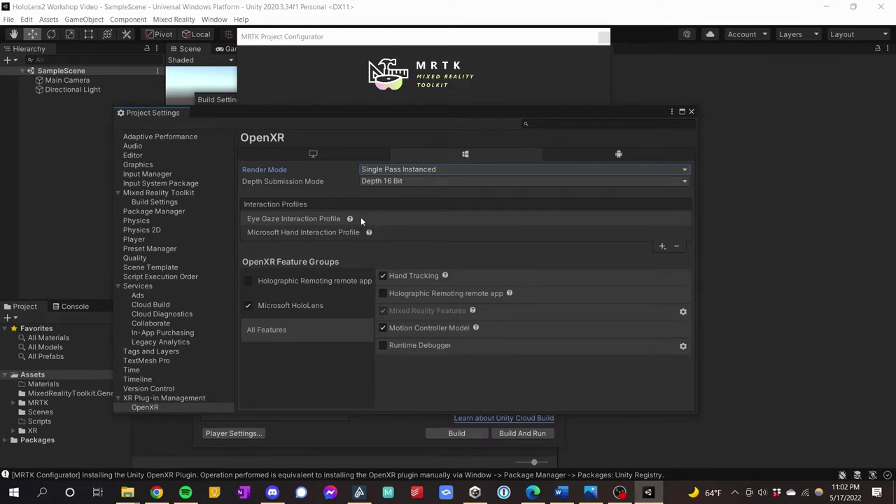
Step: Bring the MRTK Project Configurator forward and apply the recommended HoloLens 2 project settings
{"action": "left_click", "coordinate": [348, 40]}
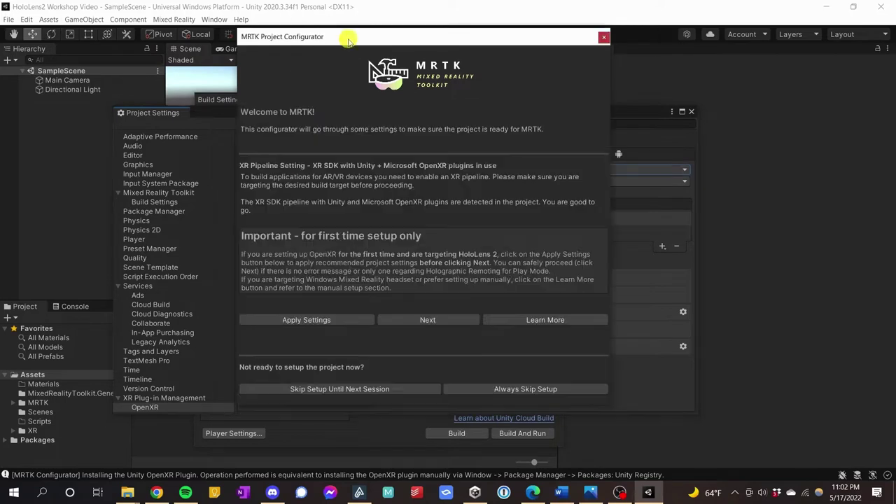
{"action": "mouse_move", "coordinate": [348, 41]}
{"action": "left_mouse_down"}
{"action": "mouse_move", "coordinate": [333, 51]}
{"action": "mouse_move", "coordinate": [341, 50]}
{"action": "left_mouse_up"}
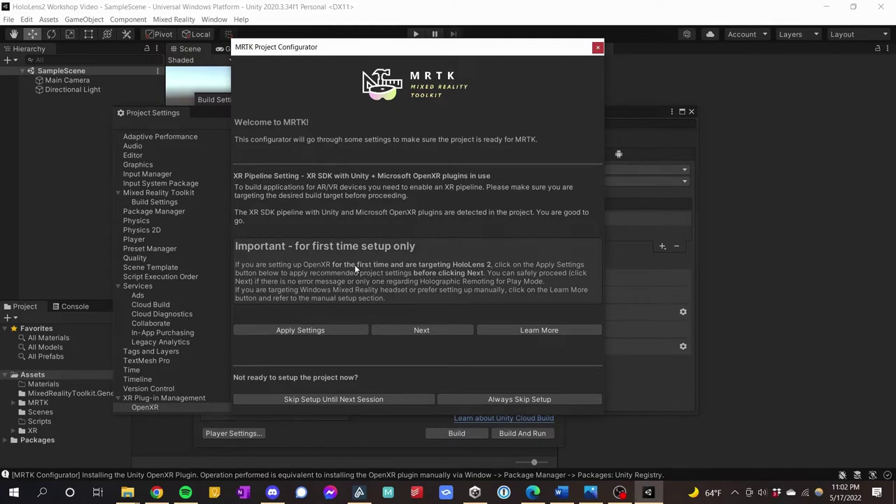
{"action": "left_click", "coordinate": [307, 333]}
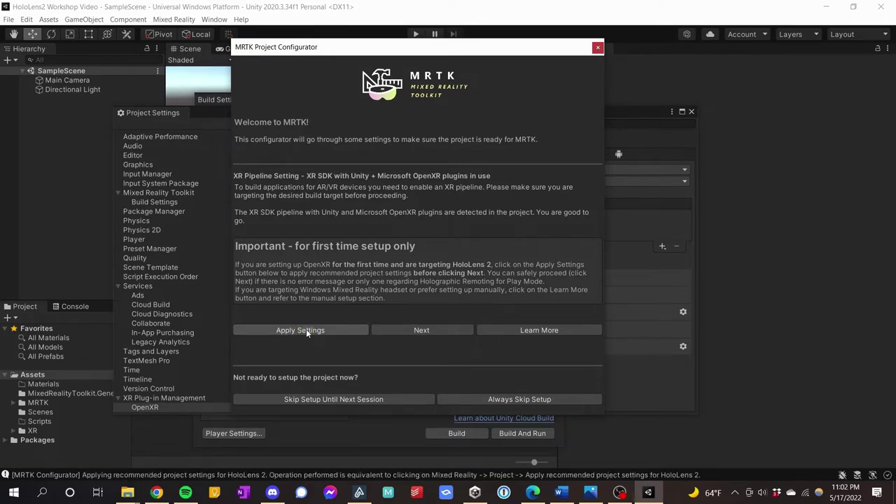
Step: Apply the checked default MRTK project settings and accept the required editor restart
{"action": "left_click", "coordinate": [404, 333]}
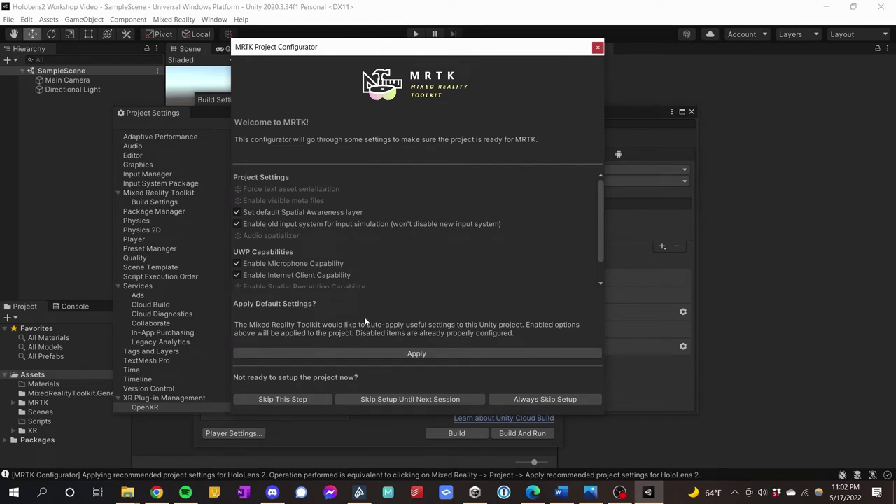
{"action": "scroll", "coordinate": [315, 255], "scroll_direction": "down", "scroll_amount": 3}
{"action": "scroll", "coordinate": [297, 238], "scroll_direction": "up", "scroll_amount": 3}
{"action": "scroll", "coordinate": [315, 241], "scroll_direction": "down", "scroll_amount": 2}
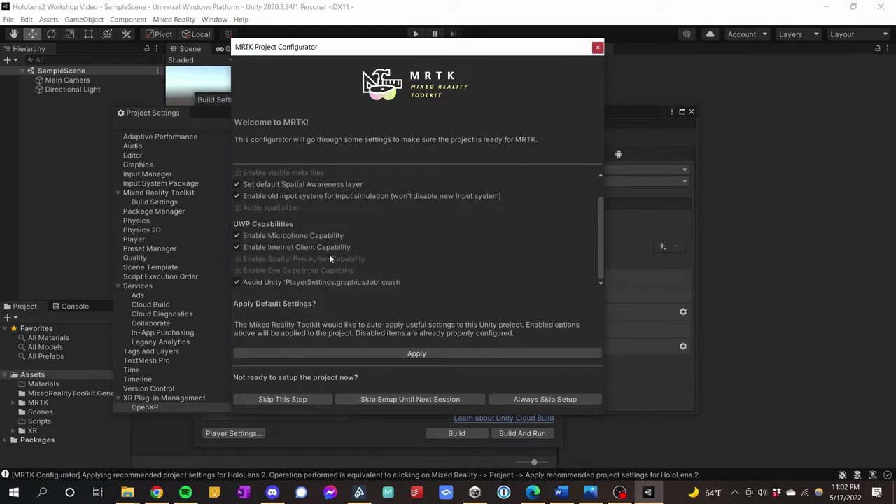
{"action": "left_click", "coordinate": [391, 355]}
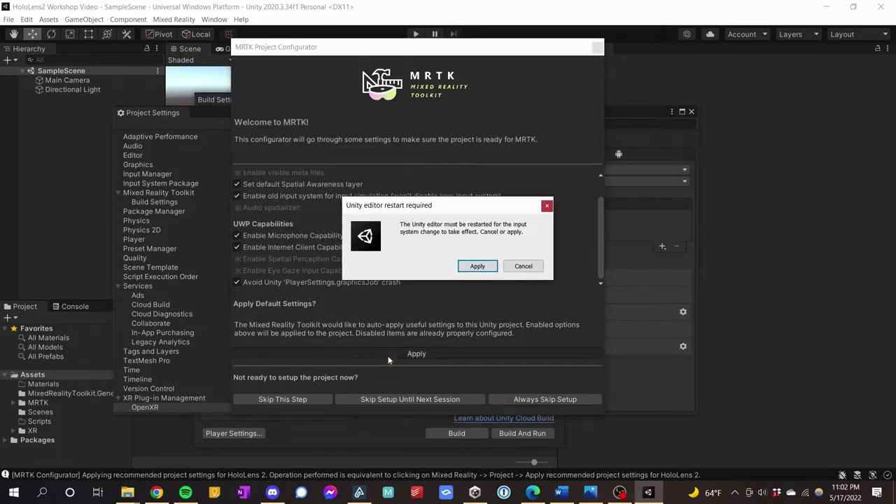
{"action": "left_click", "coordinate": [477, 266]}
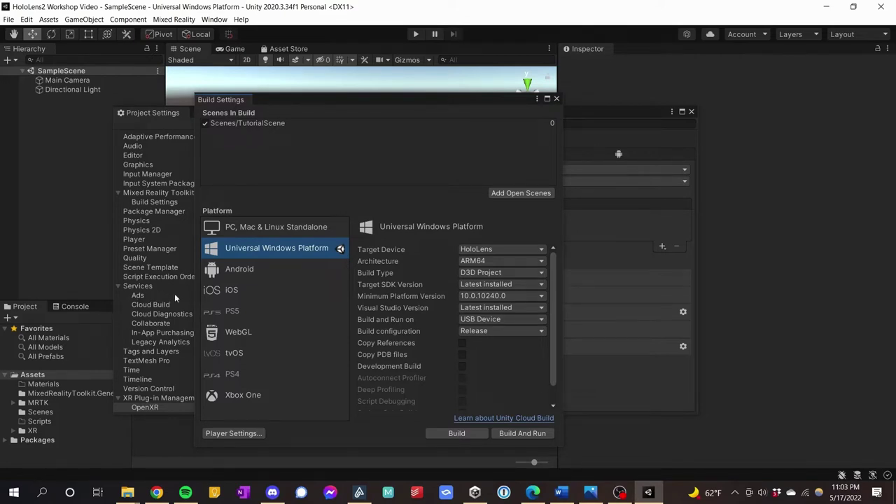
Step: Close Build Settings and Project Settings, then restore and re-maximize the Unity editor window
{"action": "left_click", "coordinate": [556, 99]}
{"action": "left_click", "coordinate": [692, 111]}
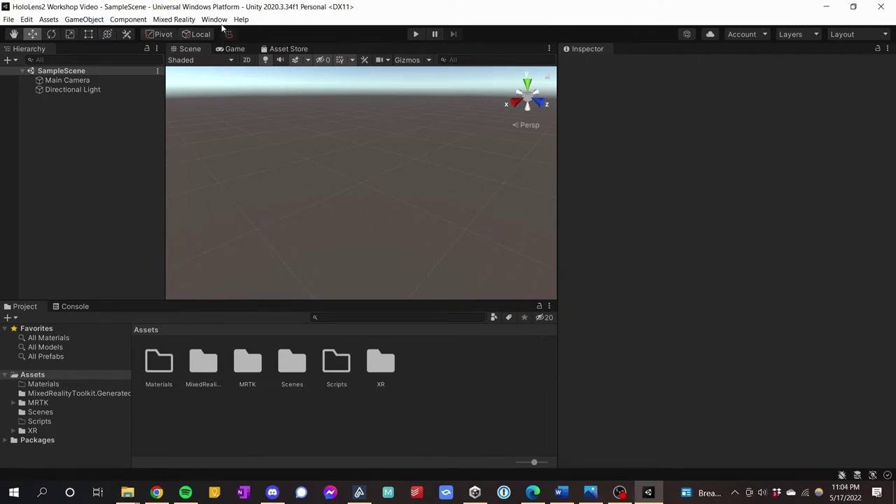
{"action": "double_click", "coordinate": [179, 10]}
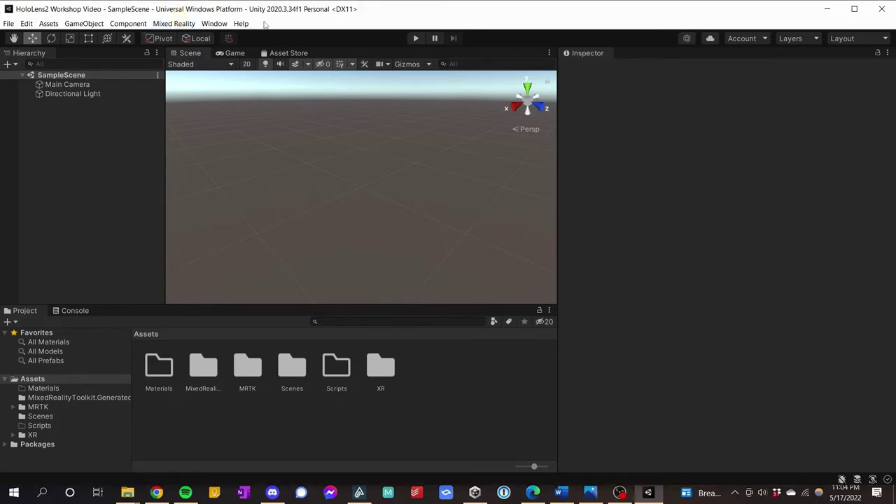
{"action": "double_click", "coordinate": [271, 14]}
Step: Run Mixed Reality > Toolkit > Utilities > Configure Project for MRTK
{"action": "left_click", "coordinate": [174, 19]}
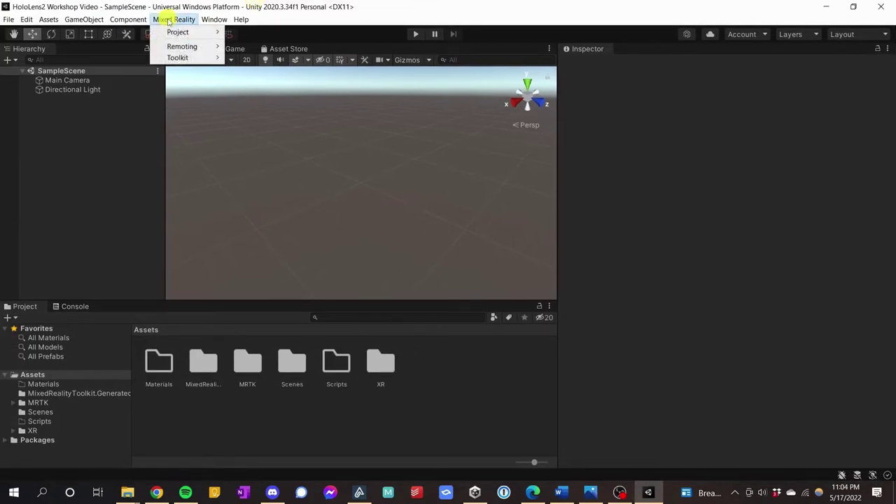
{"action": "mouse_move", "coordinate": [202, 62]}
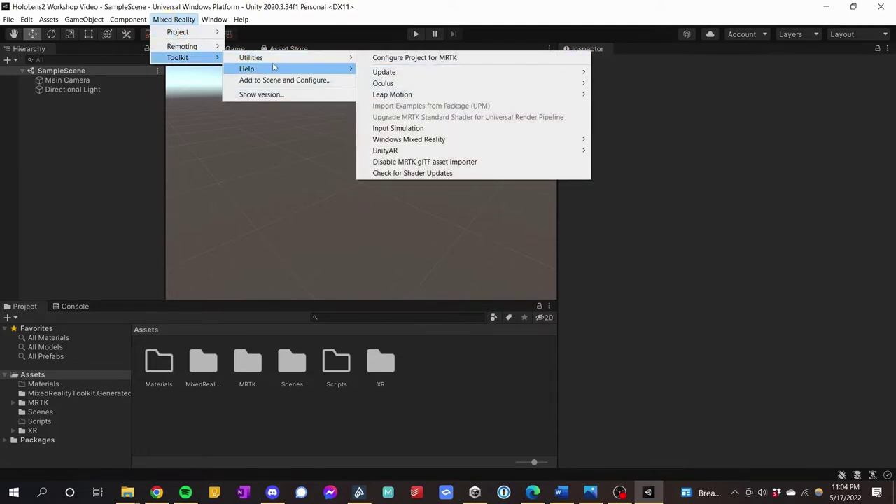
{"action": "mouse_move", "coordinate": [345, 61]}
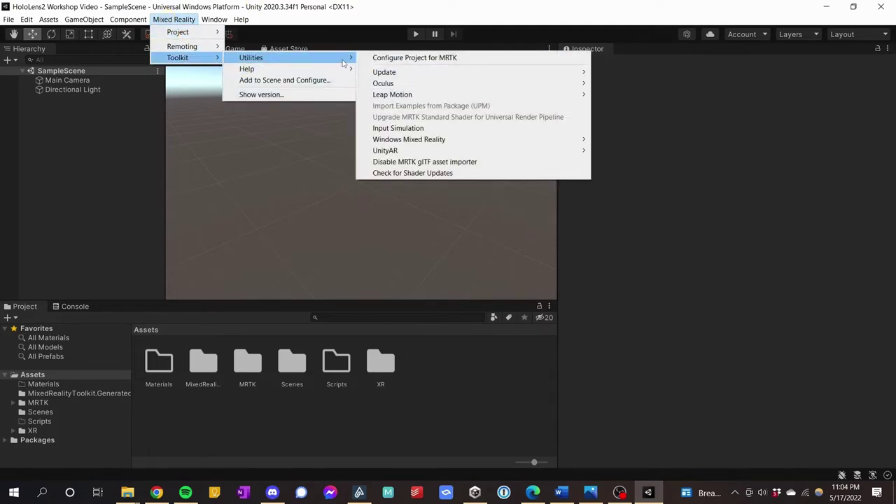
{"action": "left_click", "coordinate": [386, 62]}
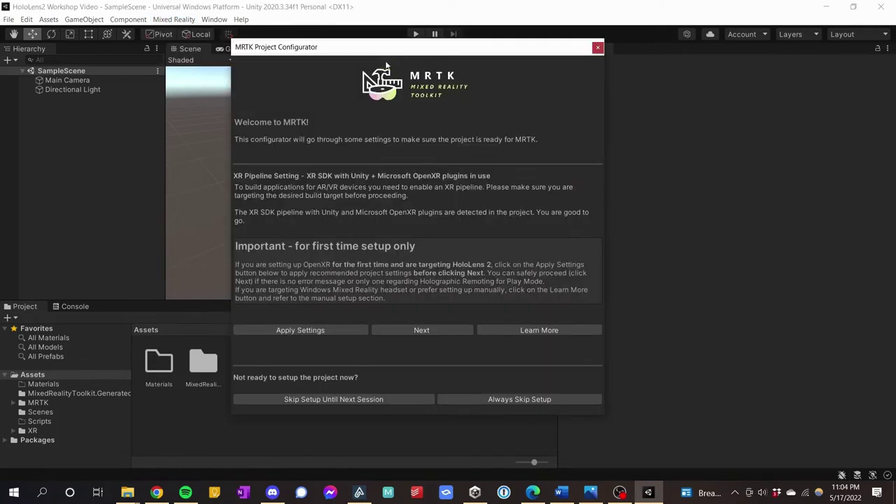
Step: Advance to the TextMesh Pro step, import TMP Essentials, and finish the configurator with Done
{"action": "left_click", "coordinate": [387, 331]}
{"action": "left_click", "coordinate": [387, 354]}
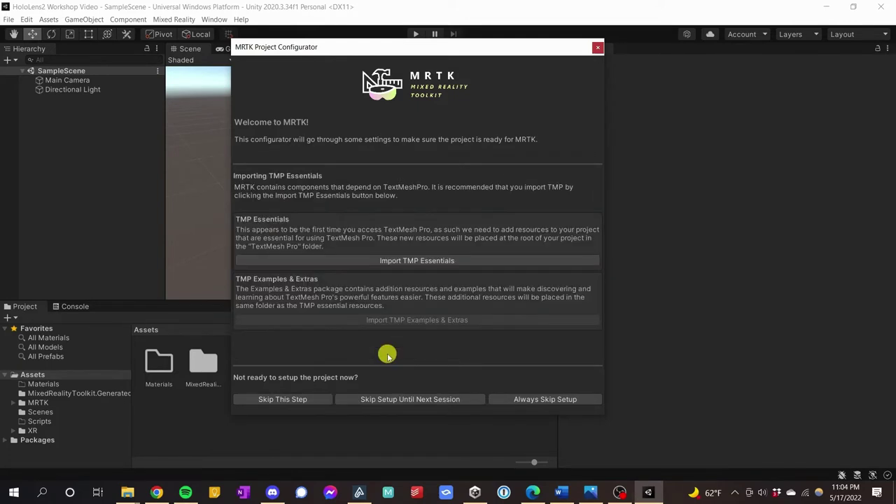
{"action": "left_click", "coordinate": [387, 260]}
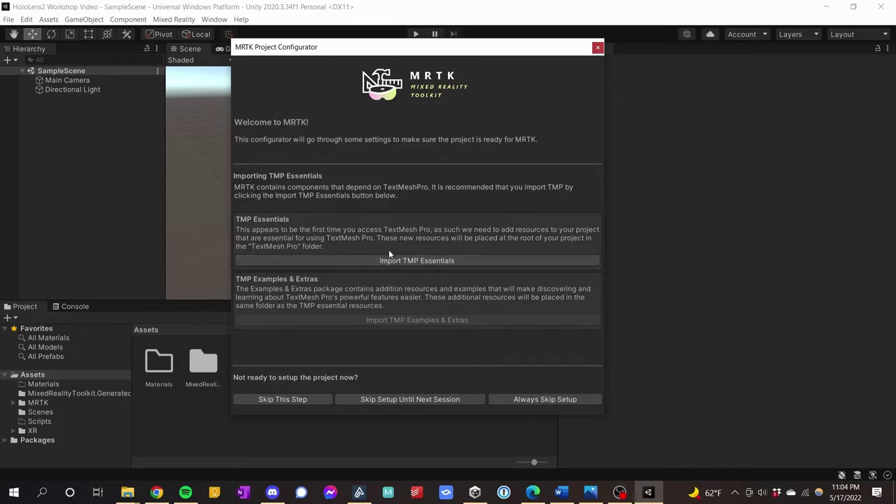
{"action": "left_click", "coordinate": [390, 260]}
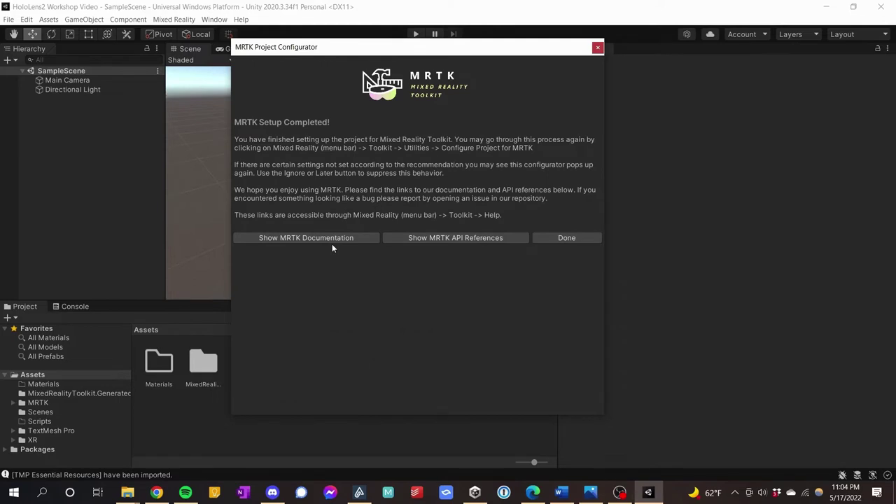
{"action": "left_click", "coordinate": [570, 238]}
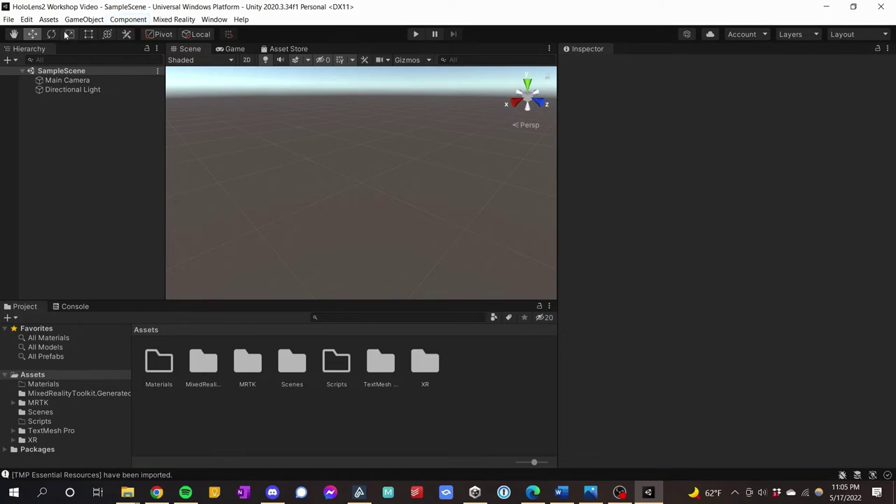
Step: Open Edit > Project Settings and show the Player page
{"action": "left_click", "coordinate": [26, 19]}
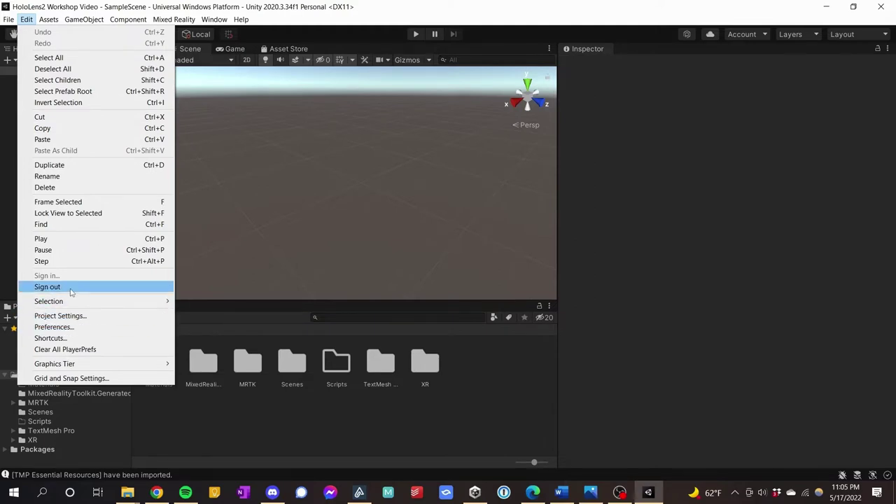
{"action": "left_click", "coordinate": [66, 315]}
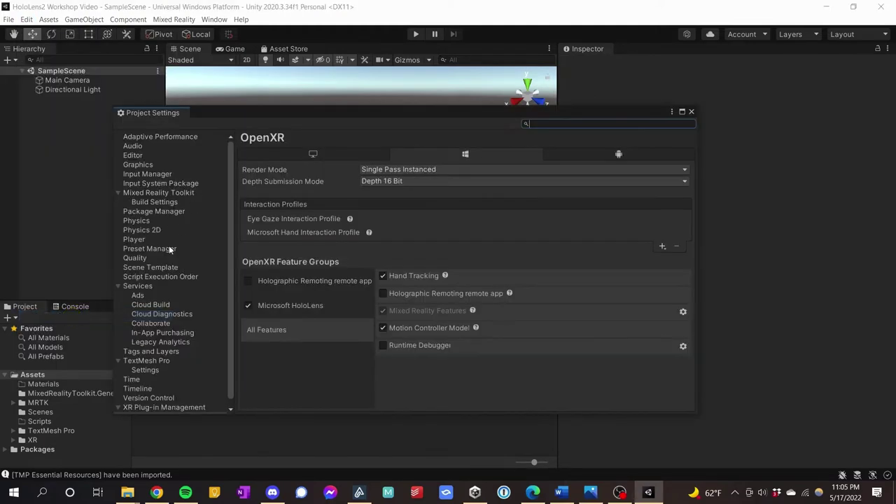
{"action": "left_click", "coordinate": [136, 239]}
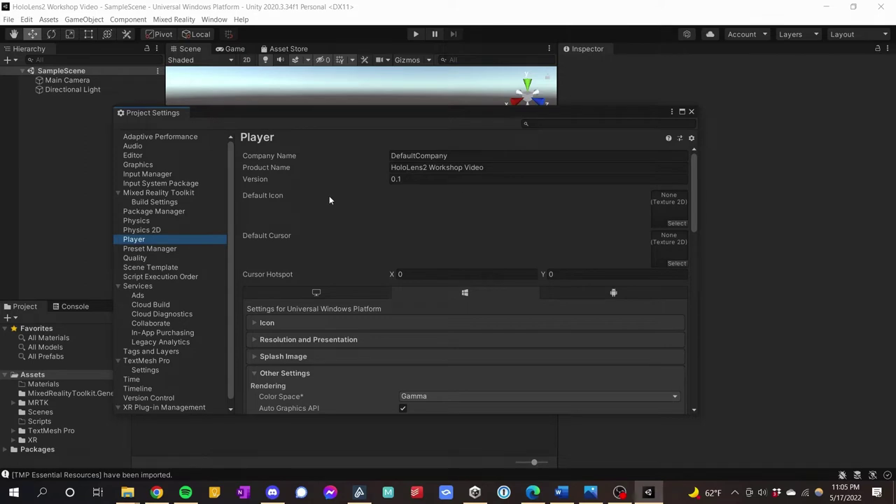
Step: Scroll the Player settings down and expand Publishing Settings, revealing package name Template3D
{"action": "left_click", "coordinate": [434, 167]}
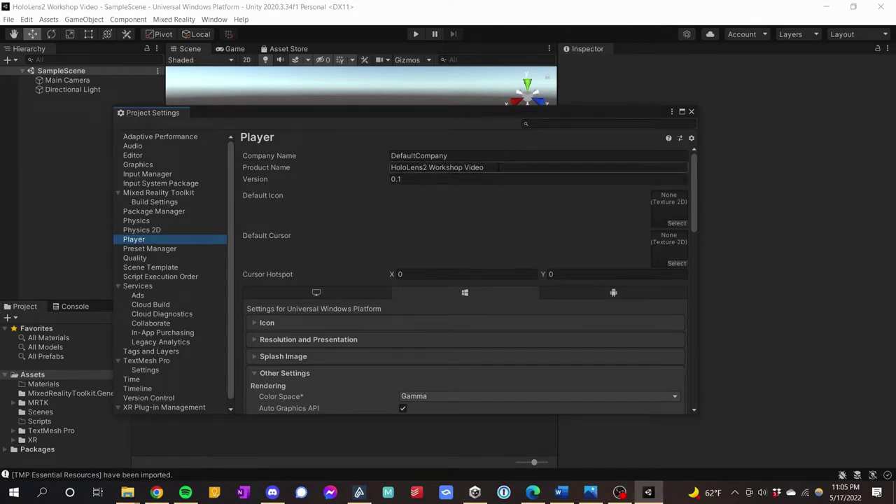
{"action": "left_click", "coordinate": [499, 168]}
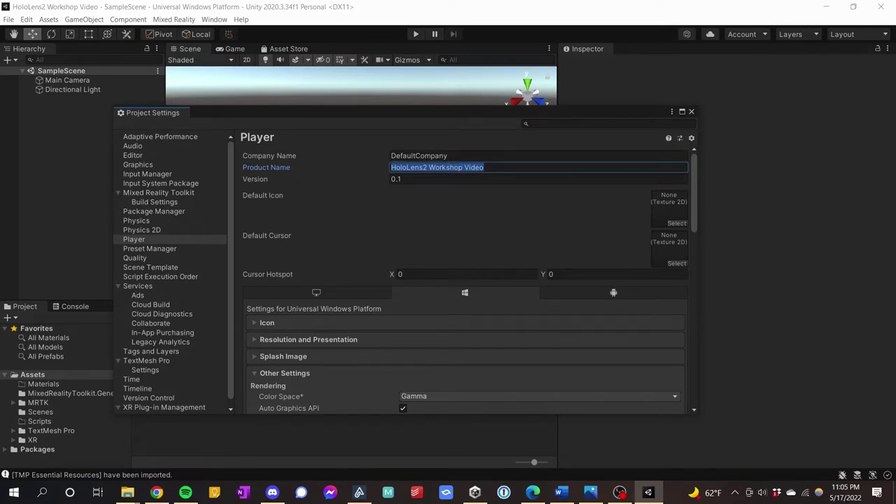
{"action": "scroll", "coordinate": [322, 255], "scroll_direction": "down", "scroll_amount": 2}
{"action": "scroll", "coordinate": [311, 302], "scroll_direction": "down", "scroll_amount": 7}
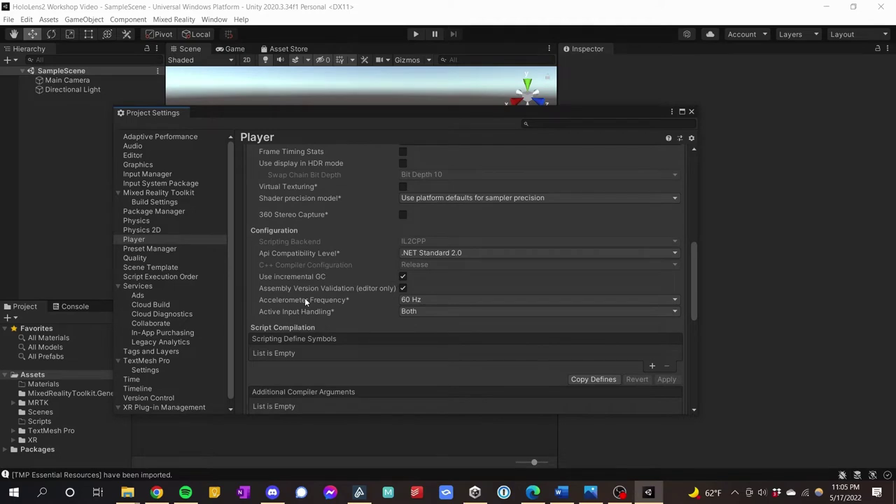
{"action": "scroll", "coordinate": [306, 301], "scroll_direction": "down", "scroll_amount": 10}
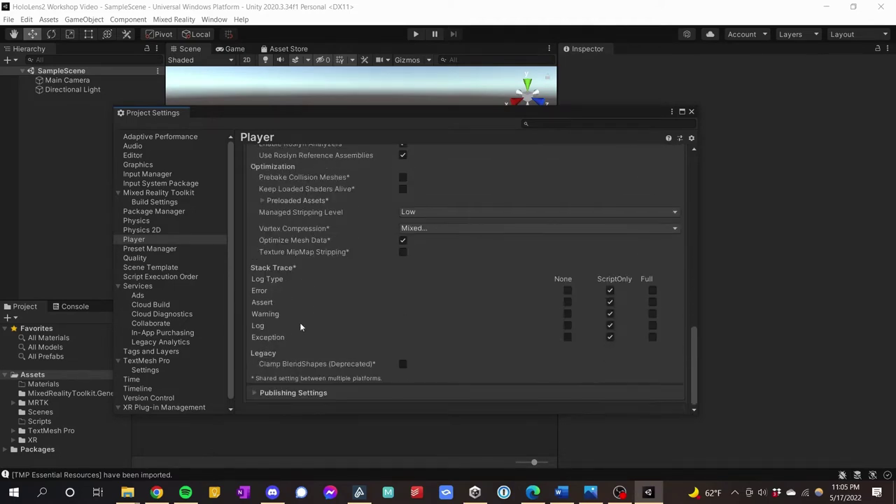
{"action": "left_click", "coordinate": [253, 393]}
{"action": "scroll", "coordinate": [252, 391], "scroll_direction": "down", "scroll_amount": 10}
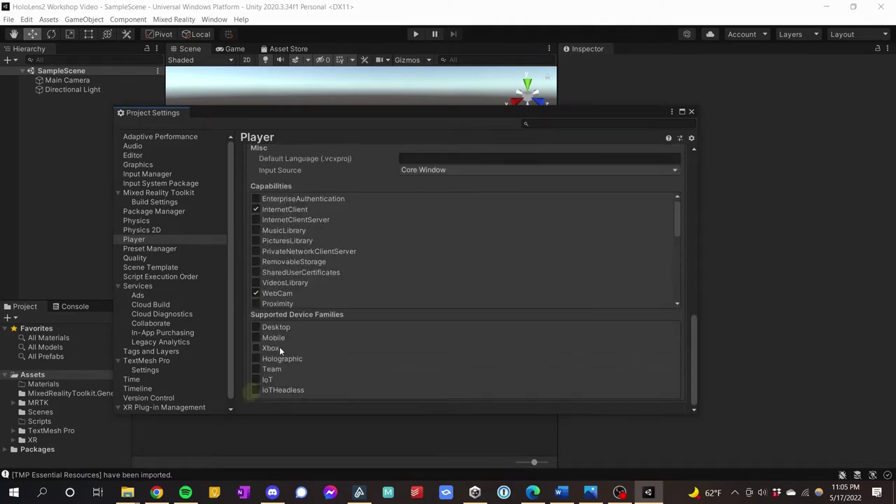
{"action": "scroll", "coordinate": [289, 221], "scroll_direction": "up", "scroll_amount": 10}
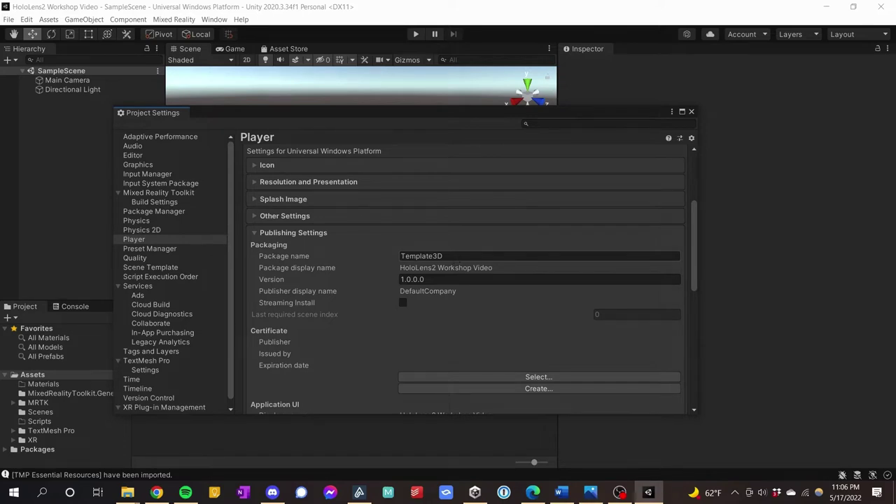
Step: Replace the Template3D package name with WorkshopVid
{"action": "left_click", "coordinate": [403, 256]}
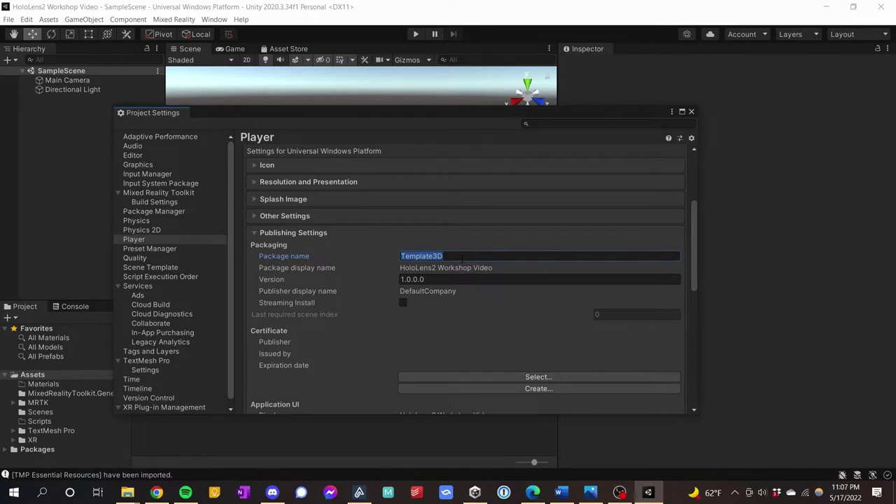
{"action": "type", "text": "WorkshopVid"}
Step: Change the Product Name to 'A HoloLens2 Workshop Video' and close Project Settings
{"action": "scroll", "coordinate": [357, 321], "scroll_direction": "up", "scroll_amount": 5}
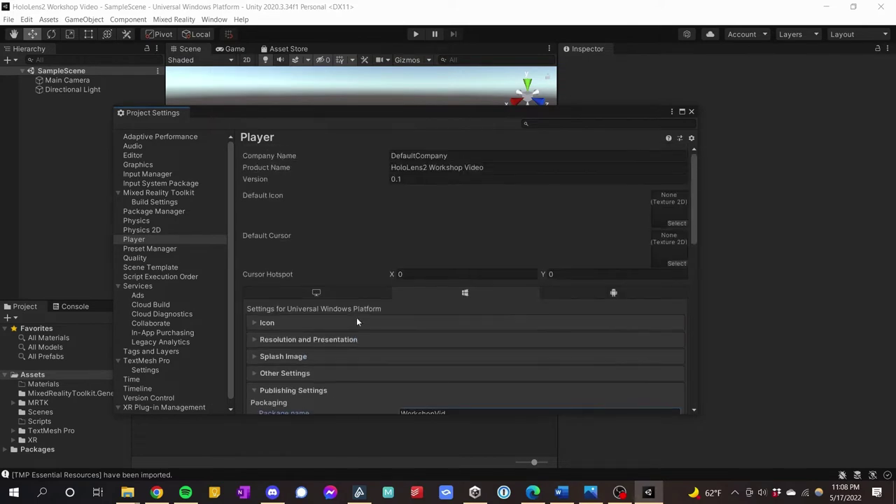
{"action": "left_click", "coordinate": [394, 168]}
{"action": "left_click", "coordinate": [394, 168]}
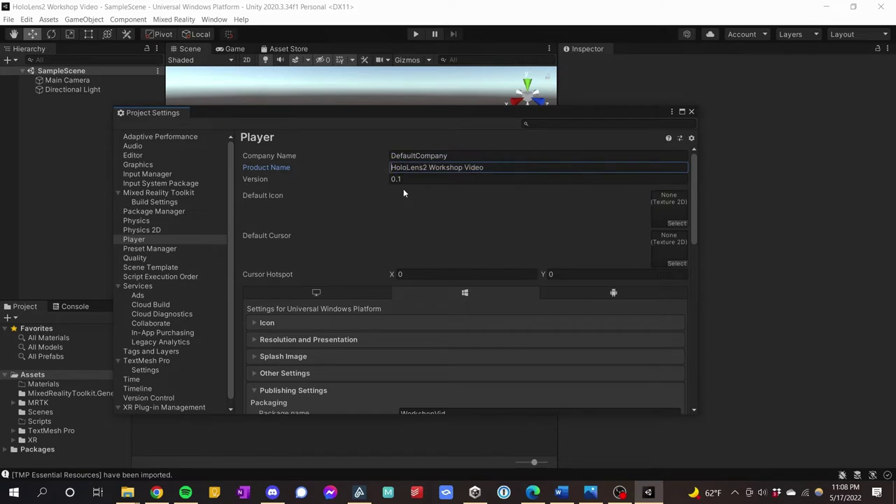
{"action": "type", "text": "_"}
{"action": "type", "text": "_"}
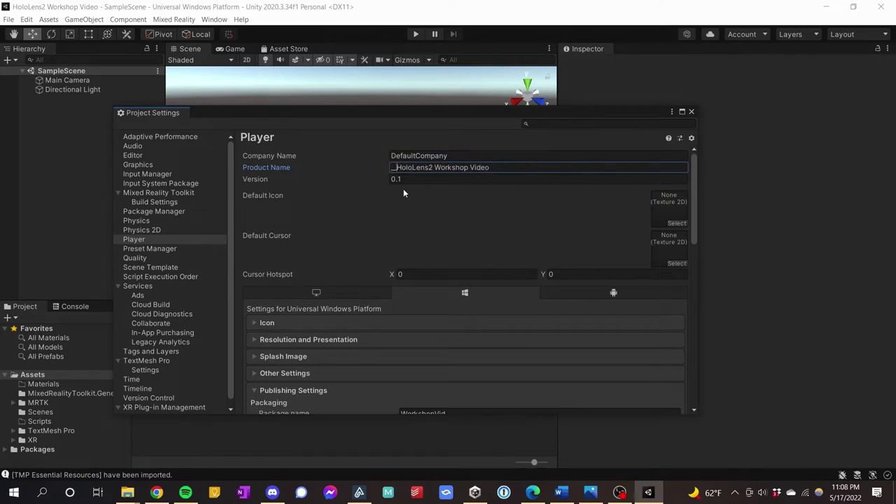
{"action": "key", "text": "BackSpace"}
{"action": "type", "text": "A"}
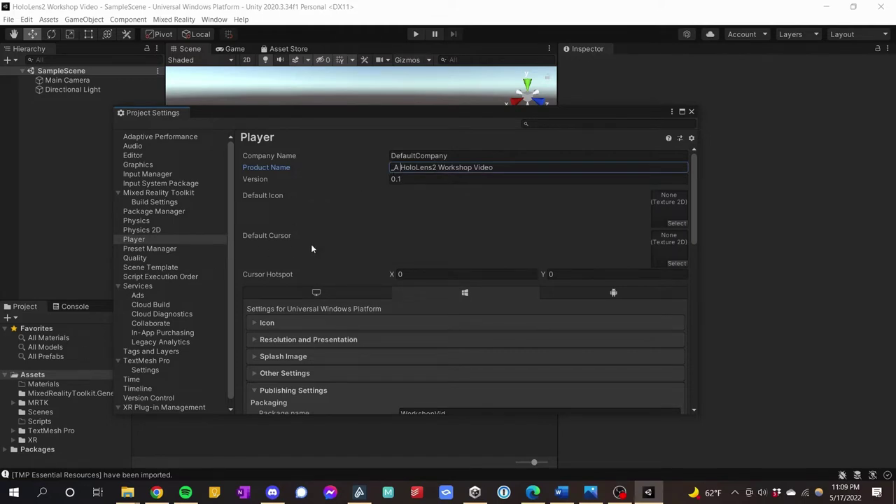
{"action": "left_click", "coordinate": [692, 111]}
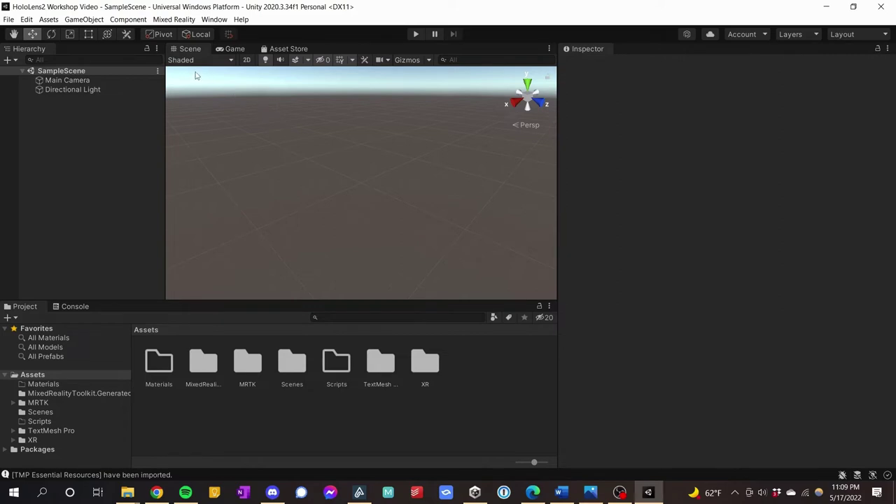
Step: Add the Mixed Reality Toolkit to the scene via Mixed Reality > Toolkit > Add to Scene and Configure
{"action": "left_click", "coordinate": [174, 19]}
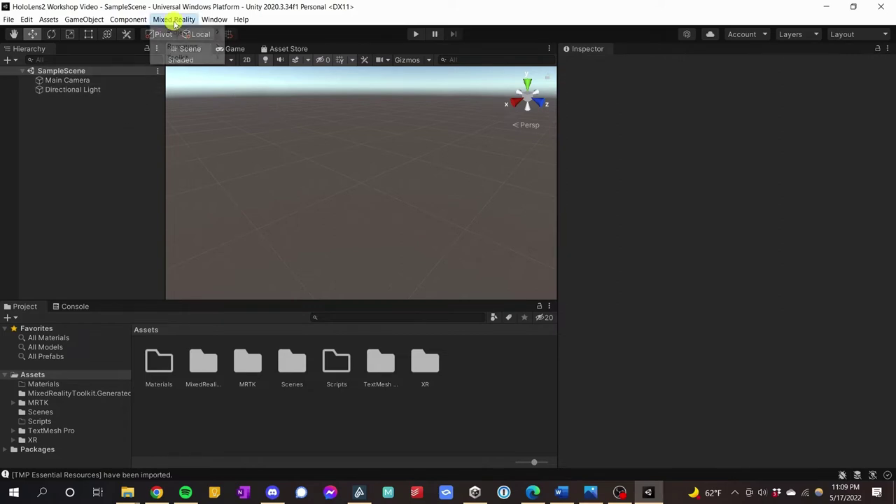
{"action": "mouse_move", "coordinate": [193, 61]}
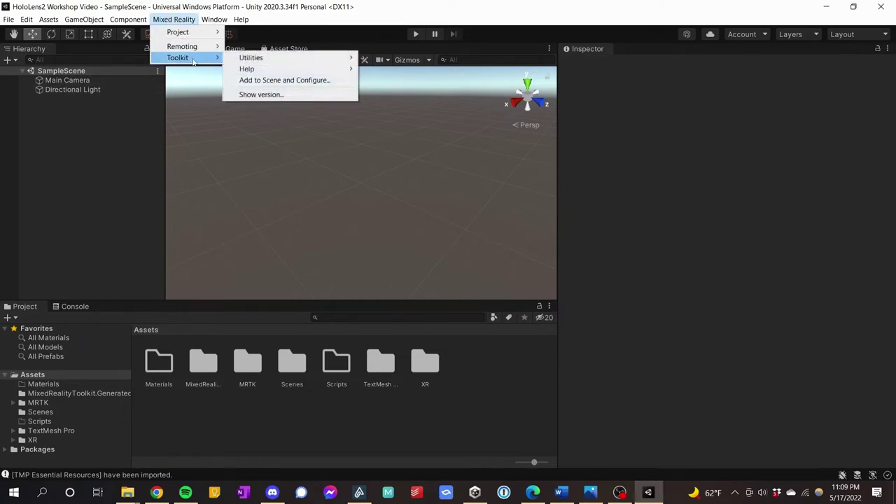
{"action": "left_click", "coordinate": [256, 81]}
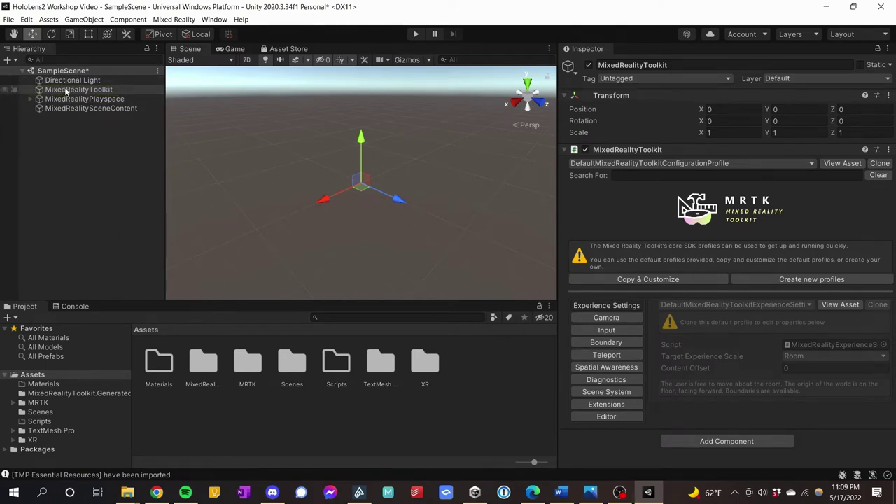
Step: Inspect MixedRealityPlayspace and MixedRealitySceneContent in the Hierarchy, then open the Scenes folder
{"action": "left_click", "coordinate": [30, 98]}
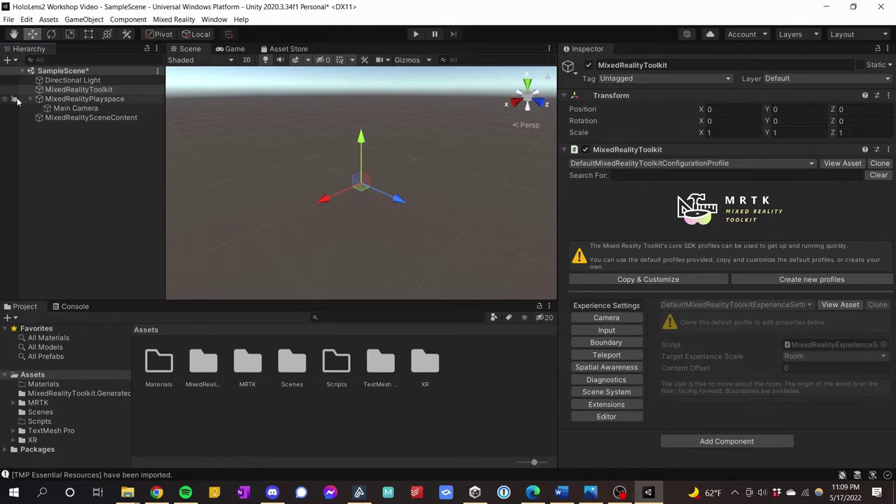
{"action": "left_click", "coordinate": [30, 100]}
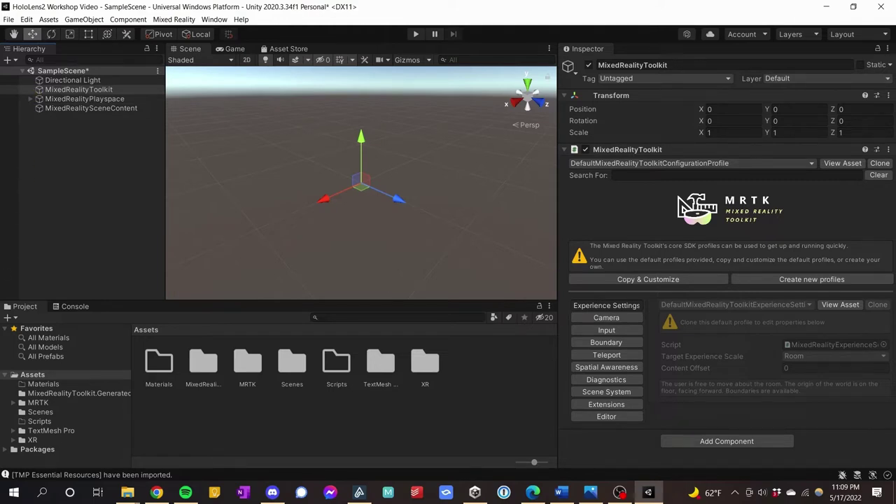
{"action": "left_click", "coordinate": [104, 100]}
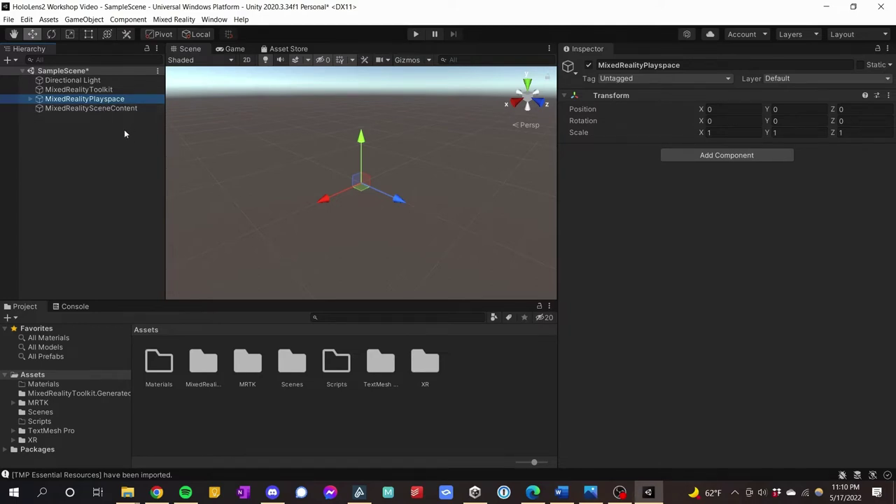
{"action": "left_click", "coordinate": [97, 110]}
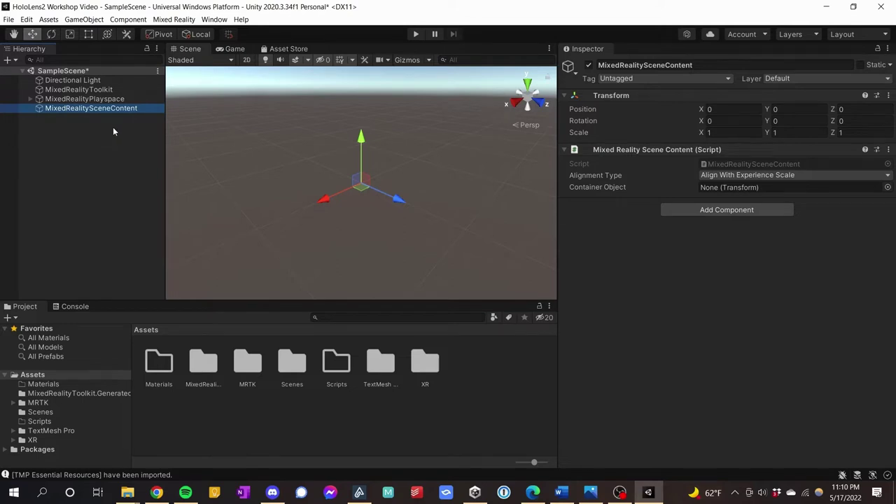
{"action": "double_click", "coordinate": [294, 366]}
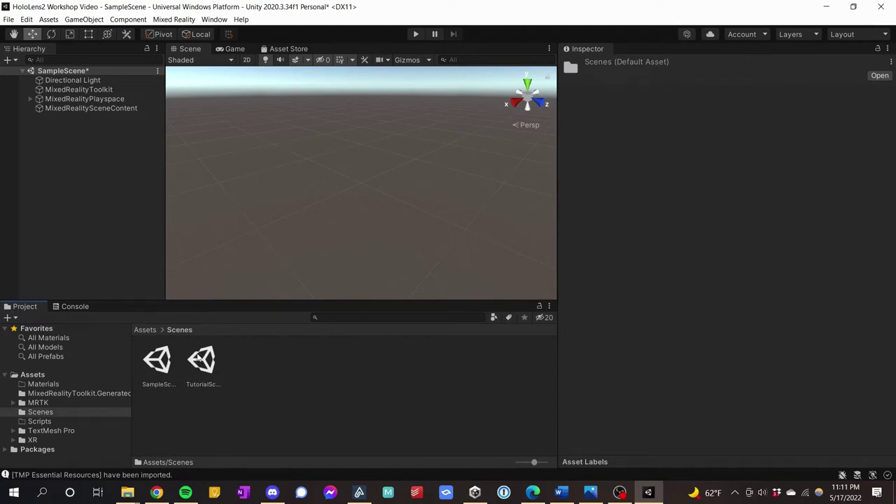
Step: Save SampleScene with Ctrl+S, then browse the MRTK folder and return to the top-level Assets folder
{"action": "left_click", "coordinate": [96, 170]}
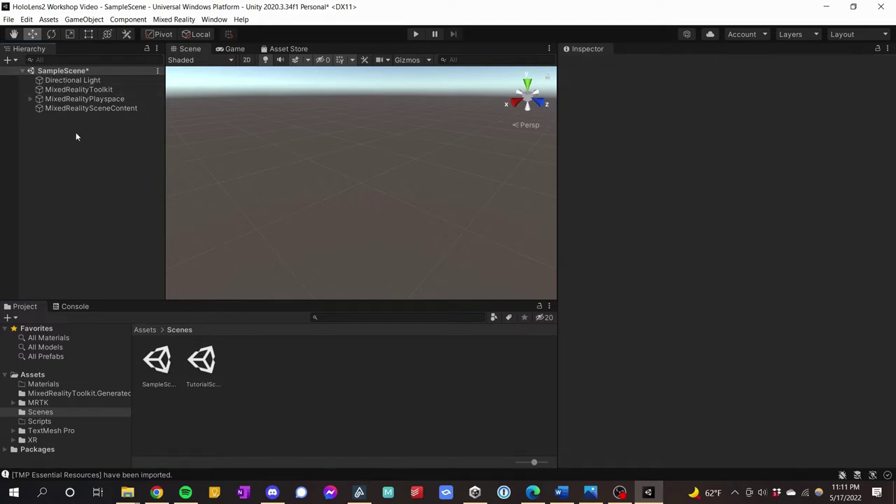
{"action": "key", "text": "ctrl+s"}
{"action": "left_click", "coordinate": [40, 402]}
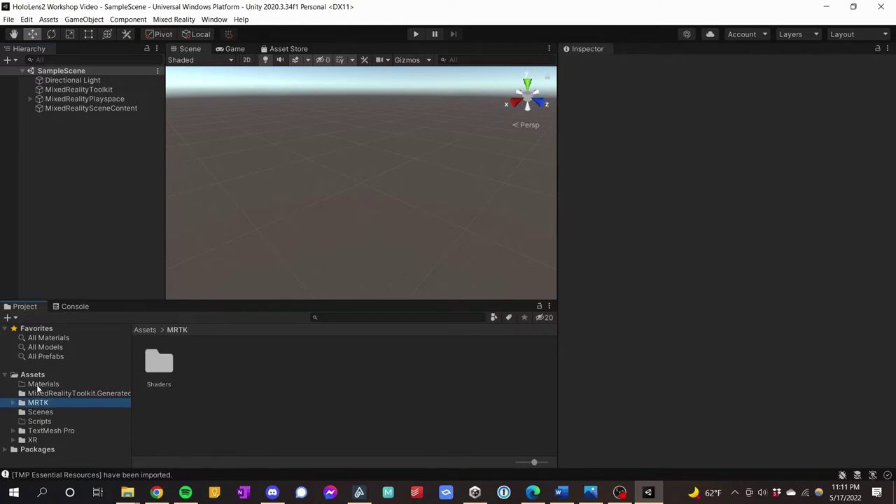
{"action": "left_click", "coordinate": [30, 375]}
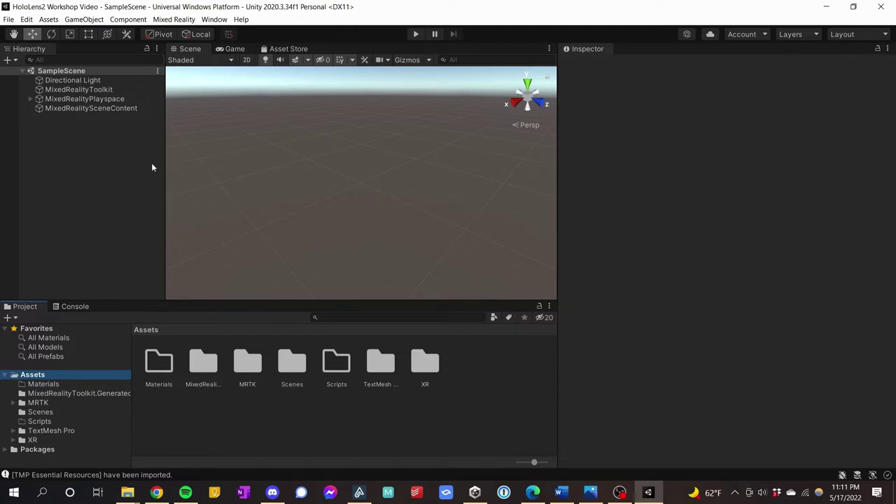
Step: Select the Main Camera under MixedRealityPlayspace and enable Gizmos to show its icon and view frustum
{"action": "left_click", "coordinate": [85, 100]}
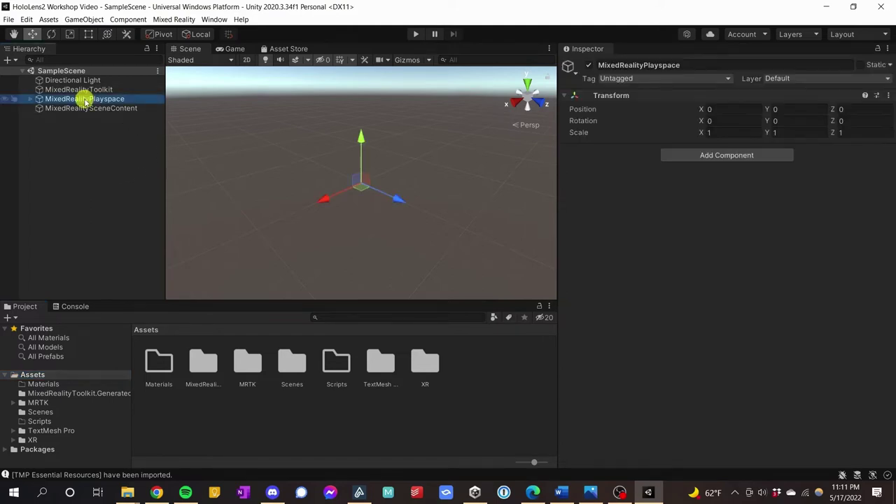
{"action": "left_click", "coordinate": [31, 100]}
{"action": "left_click", "coordinate": [70, 109]}
{"action": "right_click_drag", "start_coordinate": [282, 107], "coordinate": [303, 127]}
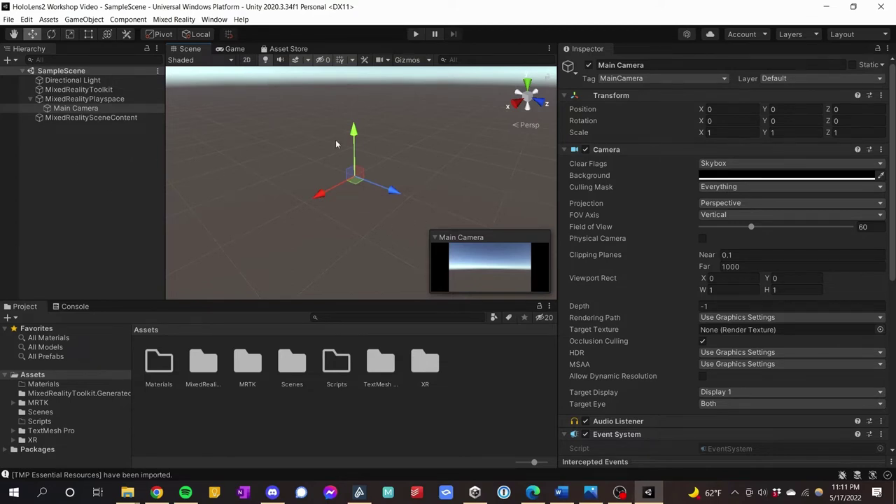
{"action": "left_click", "coordinate": [84, 99]}
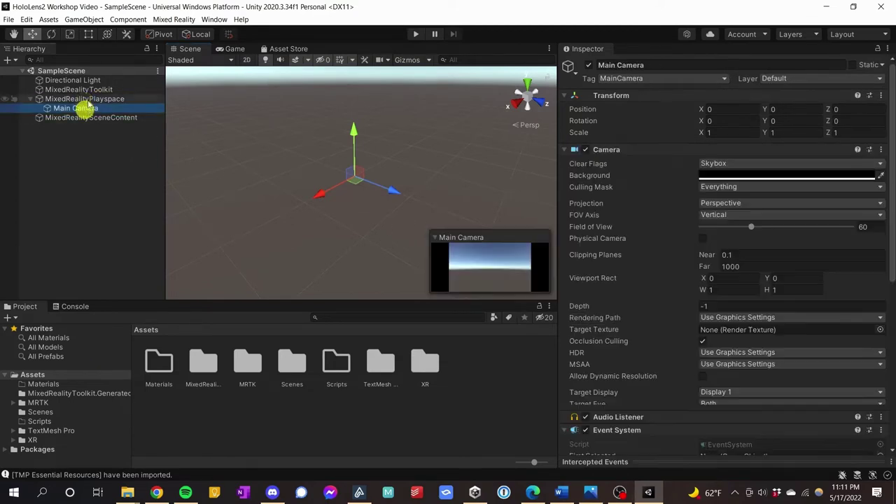
{"action": "left_click", "coordinate": [79, 109]}
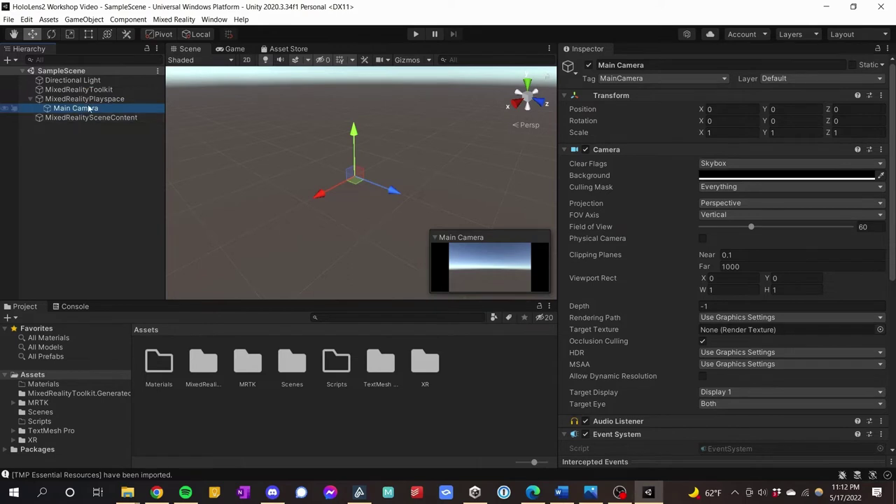
{"action": "left_click", "coordinate": [416, 62]}
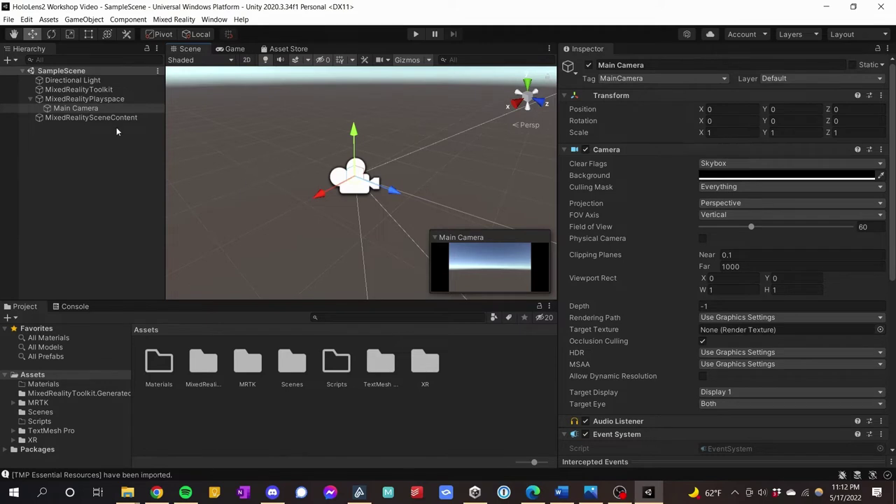
{"action": "left_click", "coordinate": [42, 99]}
{"action": "left_click", "coordinate": [60, 108]}
{"action": "right_click_drag", "start_coordinate": [353, 183], "coordinate": [305, 167]}
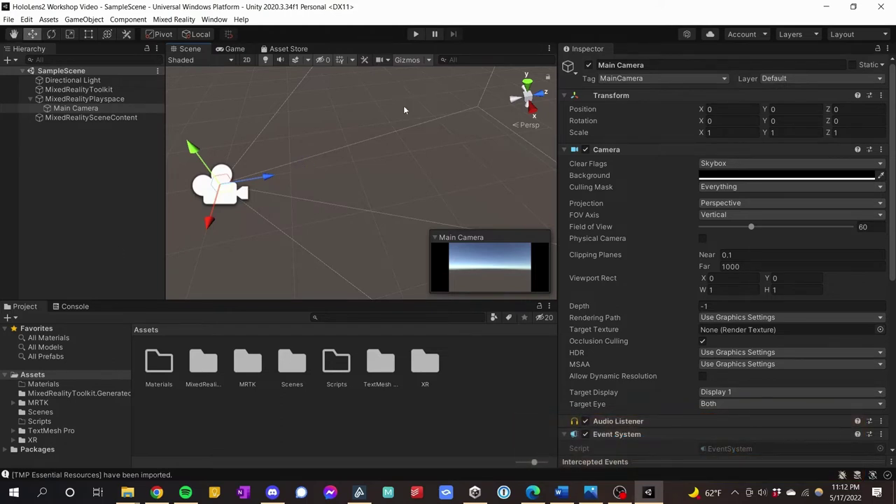
Step: Create a Cube, reset its Transform, move it to Z 2.97, and parent it under MixedRealitySceneContent
{"action": "left_click", "coordinate": [84, 19]}
{"action": "mouse_move", "coordinate": [102, 70]}
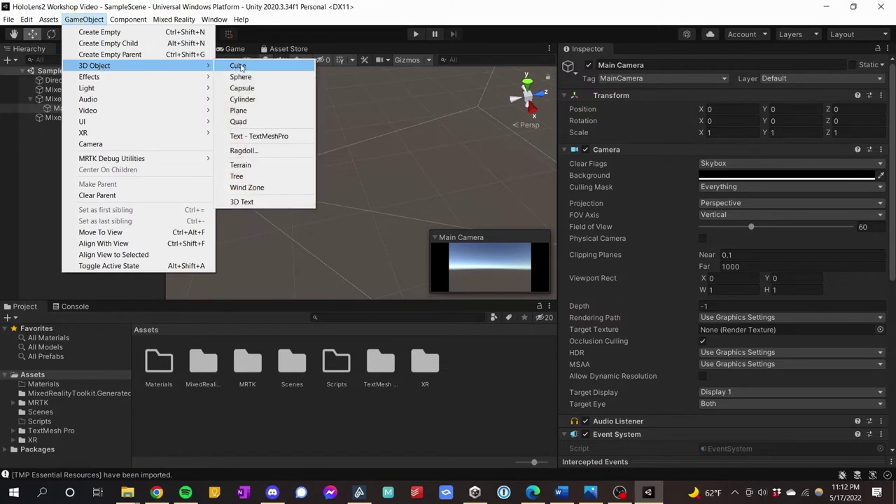
{"action": "left_click", "coordinate": [241, 65]}
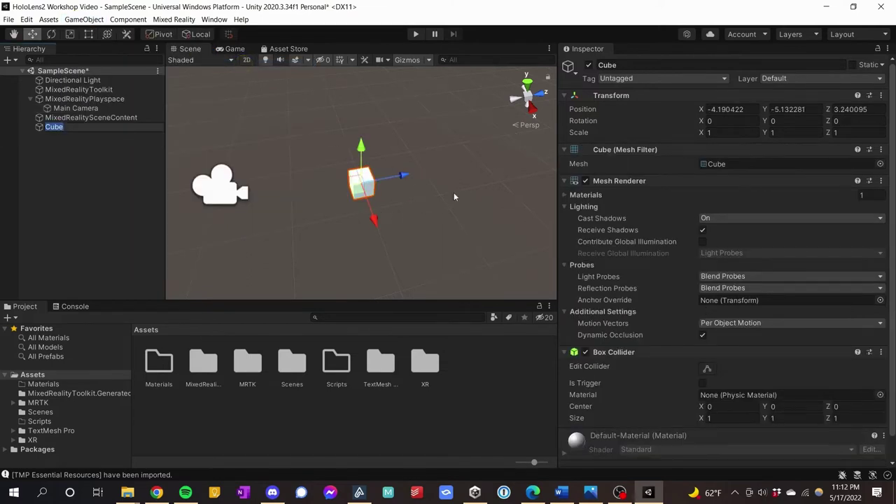
{"action": "left_click", "coordinate": [881, 95]}
{"action": "left_click", "coordinate": [840, 110]}
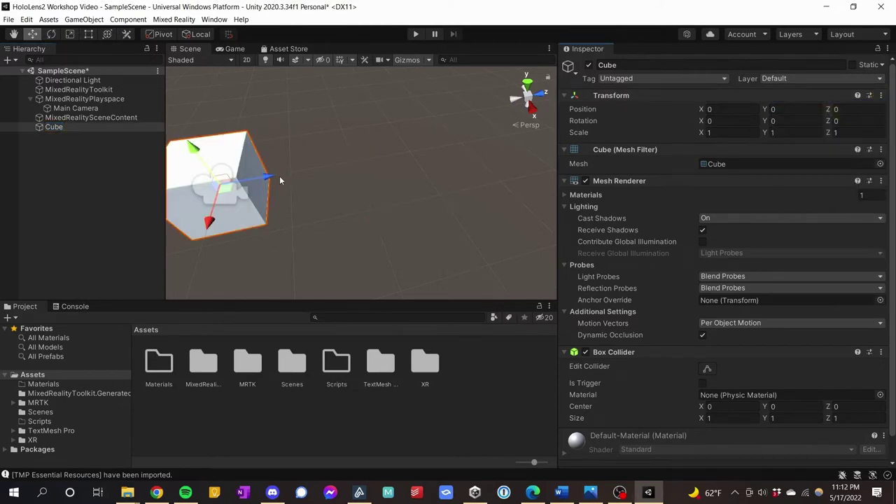
{"action": "left_click_drag", "start_coordinate": [266, 178], "coordinate": [450, 162]}
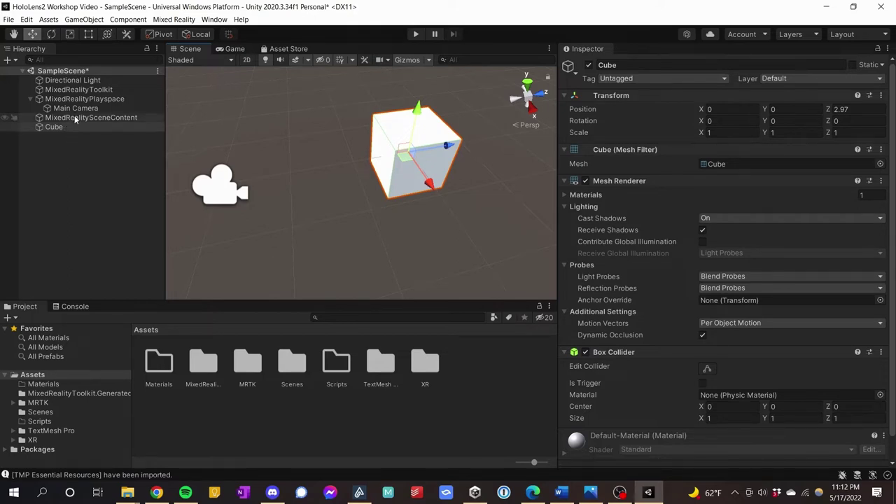
{"action": "left_click_drag", "start_coordinate": [62, 126], "coordinate": [69, 119]}
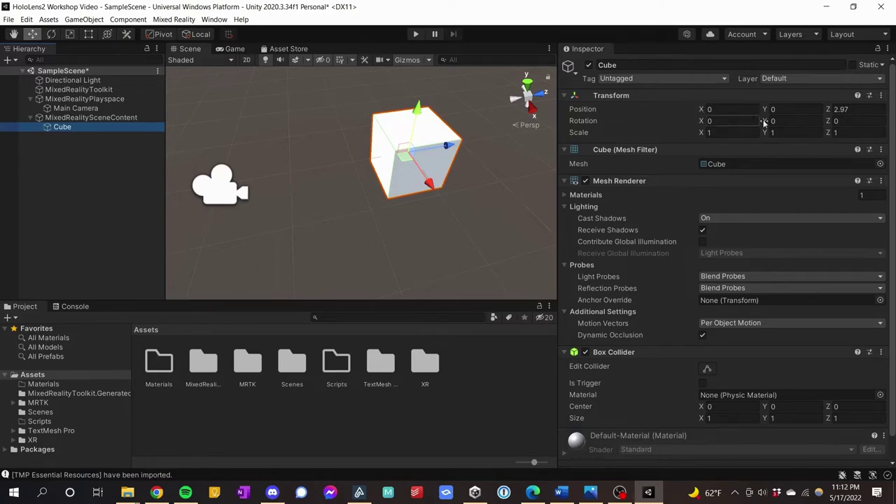
Step: Set the Cube's Position Z to 1 and Scale to 0.2 on X, Y and Z, previewing in Game view
{"action": "left_click", "coordinate": [856, 109]}
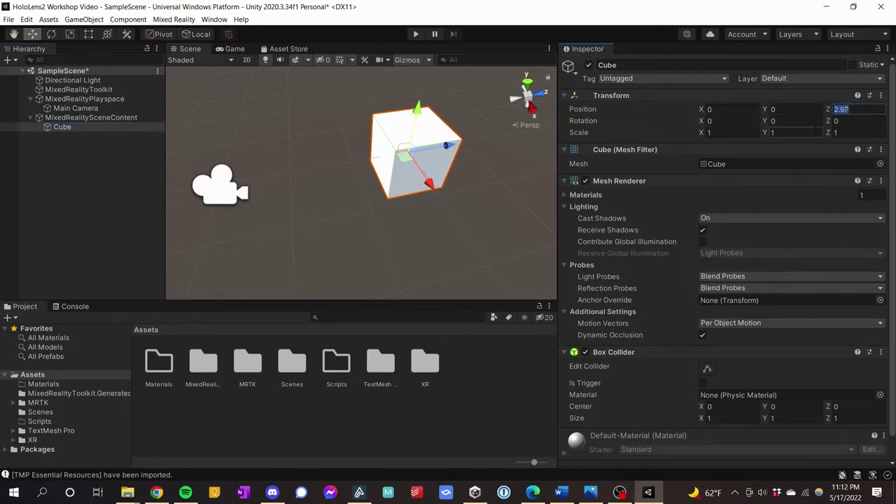
{"action": "type", "text": "1"}
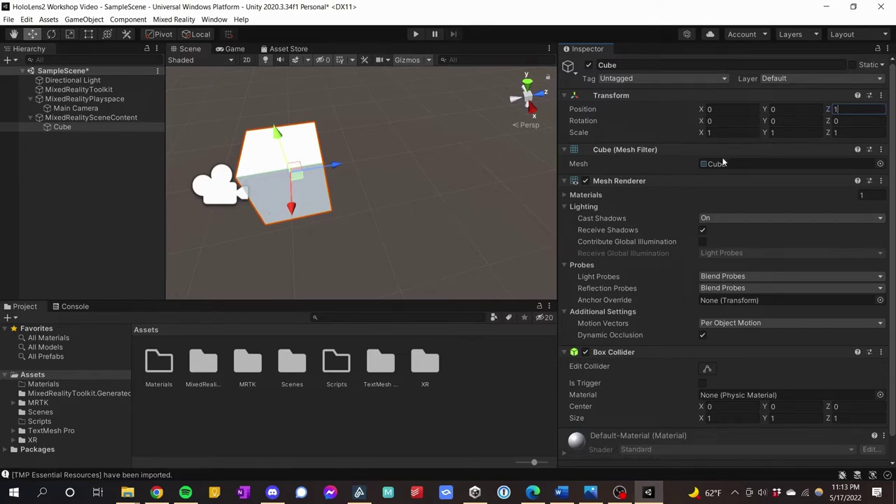
{"action": "left_click", "coordinate": [721, 133]}
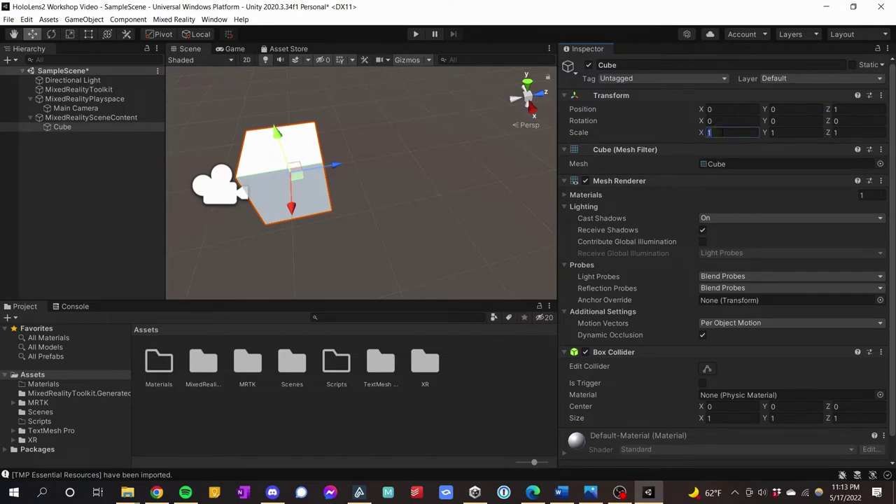
{"action": "type", "text": "0.2"}
{"action": "left_click", "coordinate": [814, 134]}
{"action": "type", "text": "0.2"}
{"action": "left_click", "coordinate": [858, 131]}
{"action": "type", "text": "0.2"}
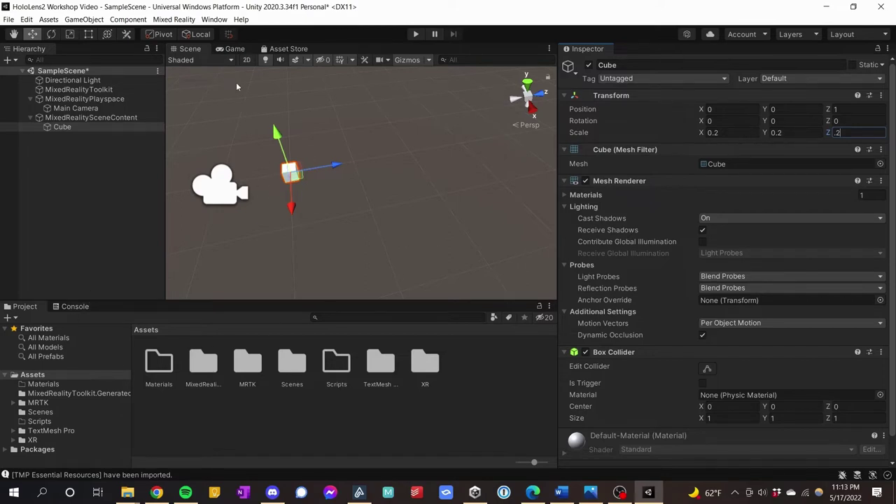
{"action": "left_click", "coordinate": [233, 49]}
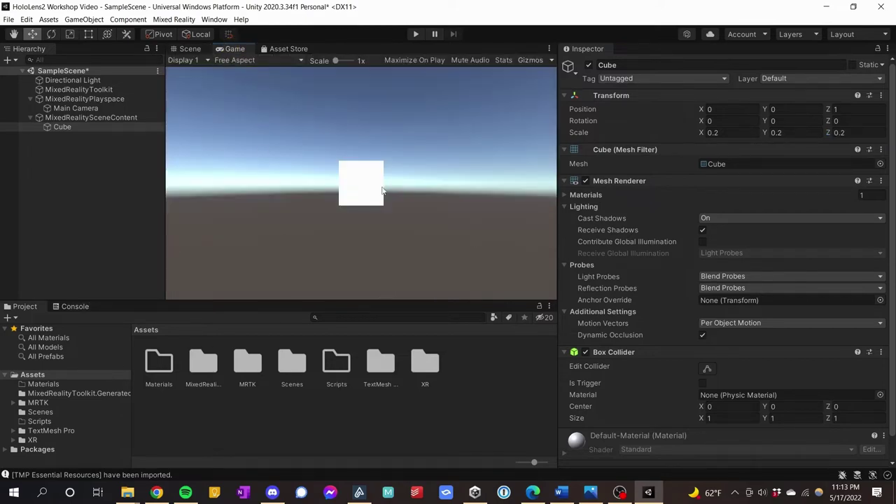
{"action": "left_click", "coordinate": [191, 49]}
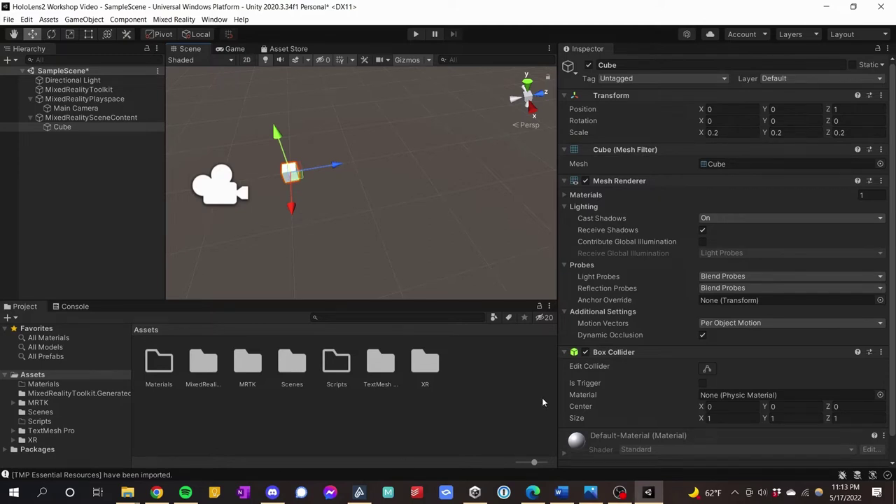
Step: In the Materials folder, create two new materials named Red and Green
{"action": "left_click", "coordinate": [159, 362]}
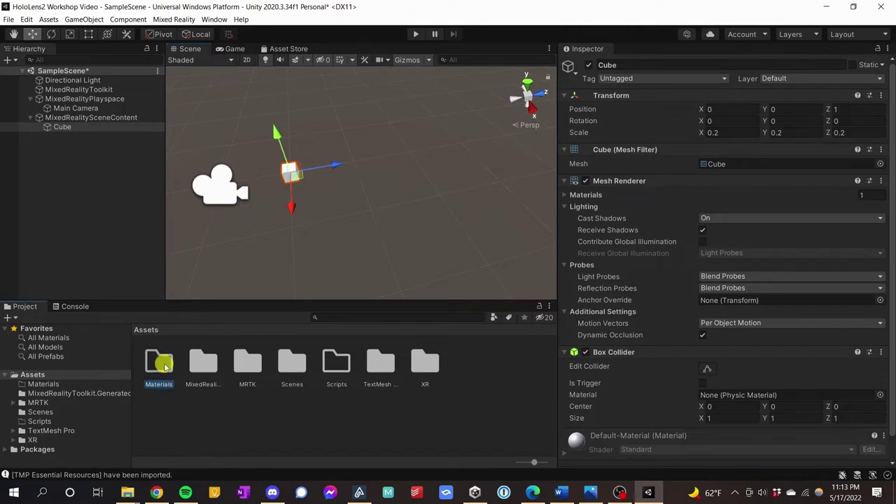
{"action": "double_click", "coordinate": [161, 365]}
{"action": "right_click", "coordinate": [234, 389]}
{"action": "mouse_move", "coordinate": [313, 110]}
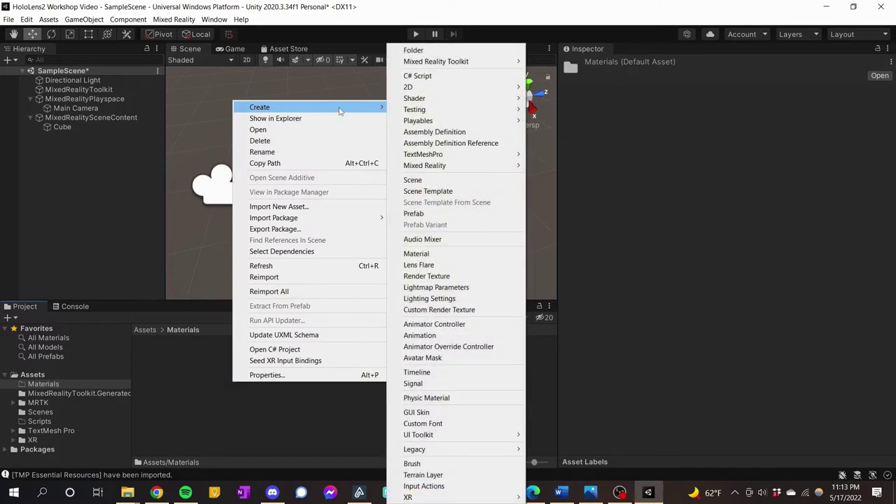
{"action": "left_click", "coordinate": [428, 254]}
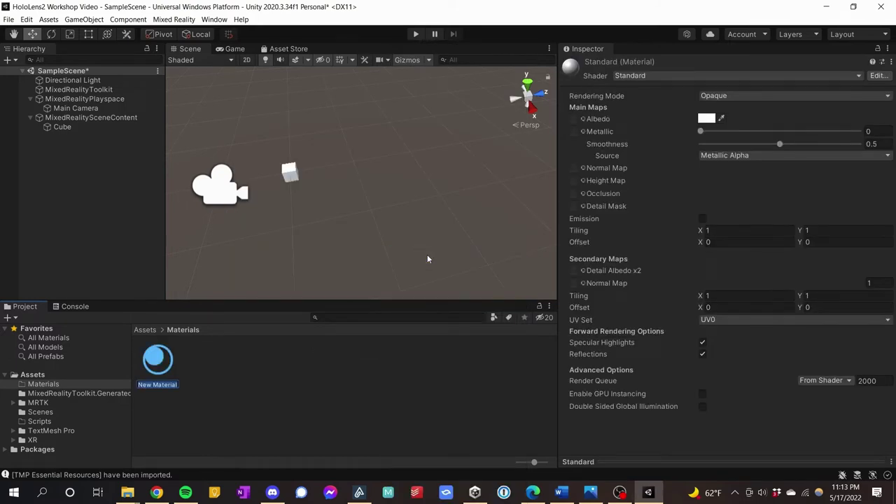
{"action": "type", "text": "Red"}
{"action": "key", "text": "Return"}
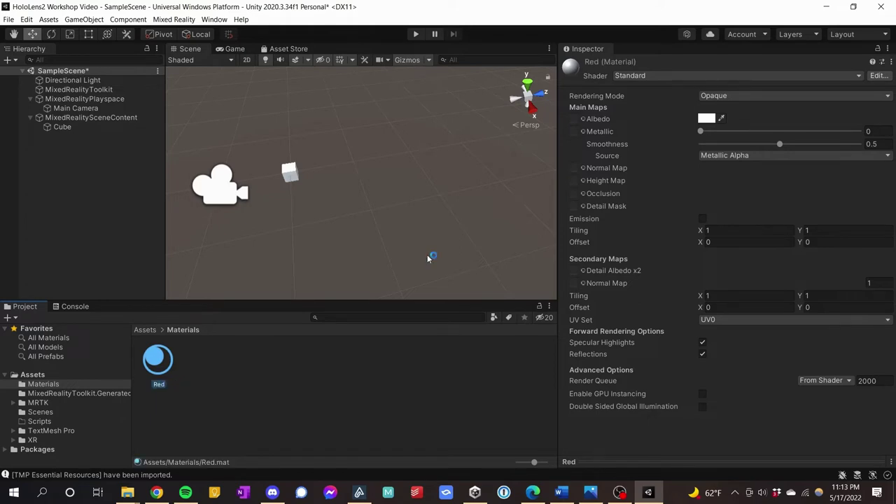
{"action": "right_click", "coordinate": [205, 380]}
{"action": "mouse_move", "coordinate": [290, 103]}
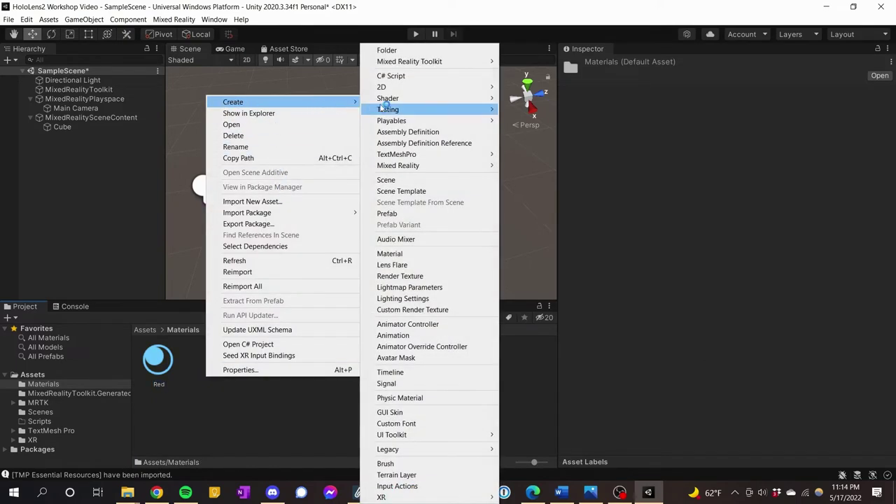
{"action": "left_click", "coordinate": [417, 254]}
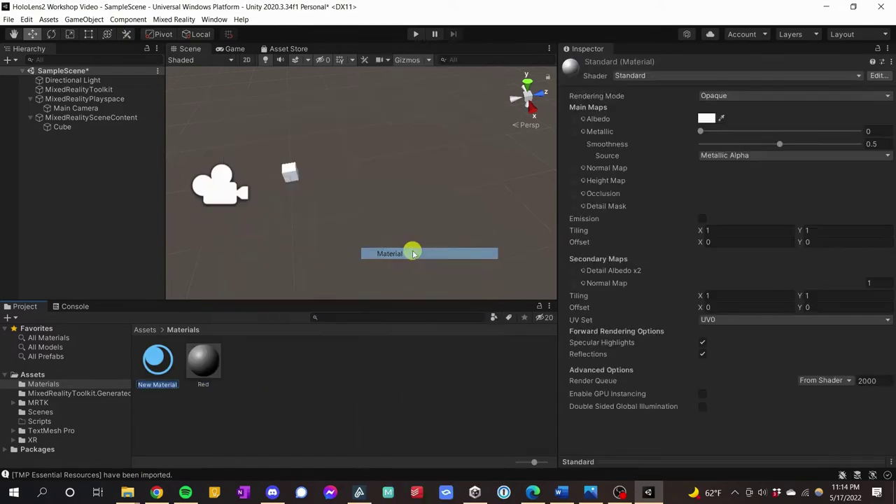
{"action": "type", "text": "Green"}
{"action": "key", "text": "Return"}
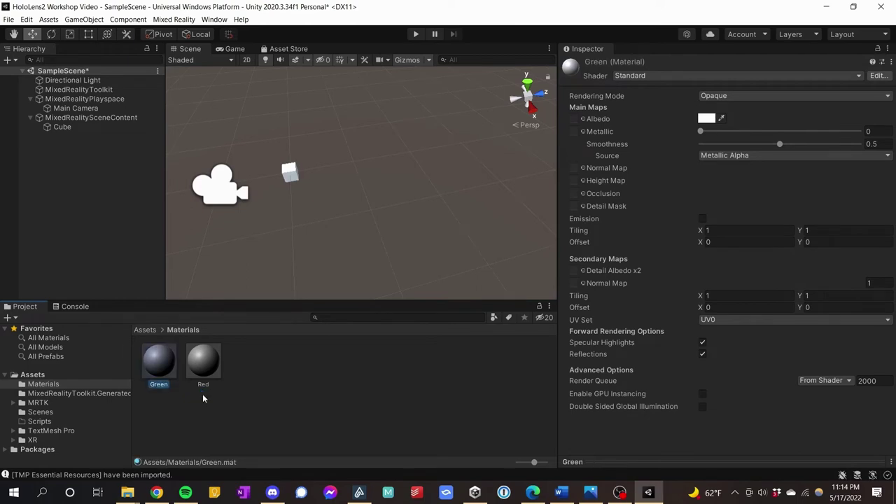
Step: Create two more materials named Yellow and Blue
{"action": "right_click", "coordinate": [257, 365]}
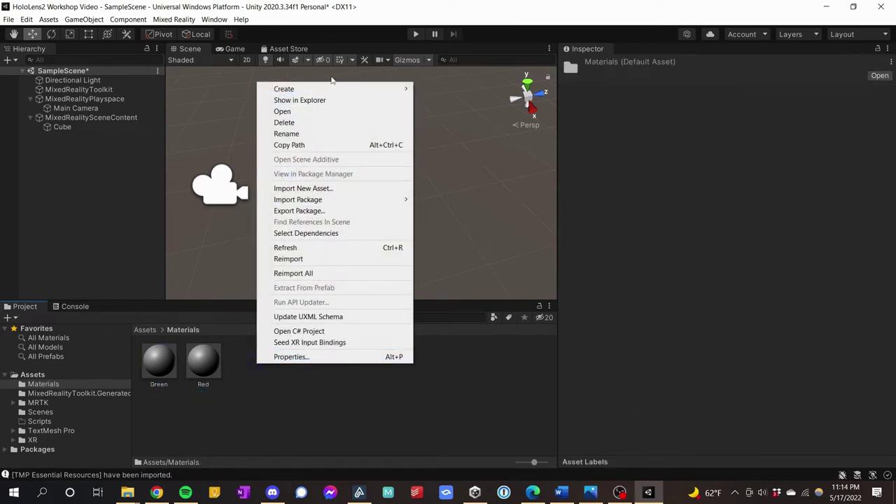
{"action": "mouse_move", "coordinate": [356, 89]}
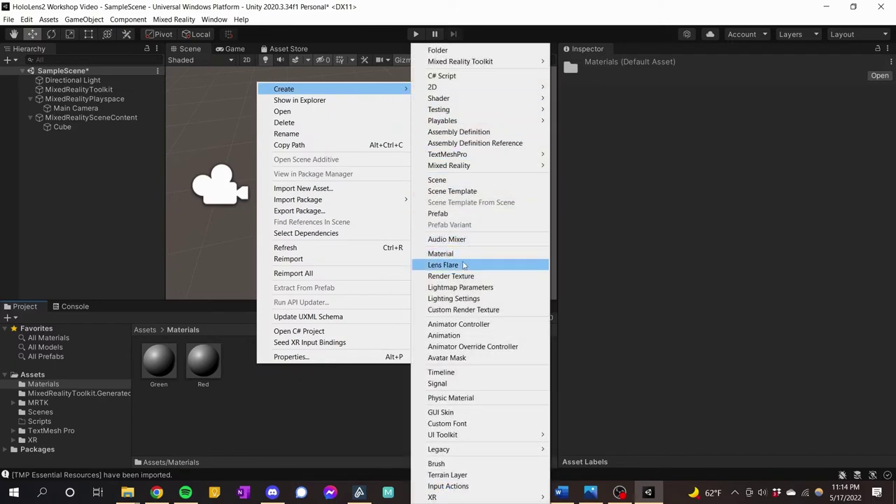
{"action": "left_click", "coordinate": [462, 254]}
{"action": "type", "text": "Yellow"}
{"action": "key", "text": "Return"}
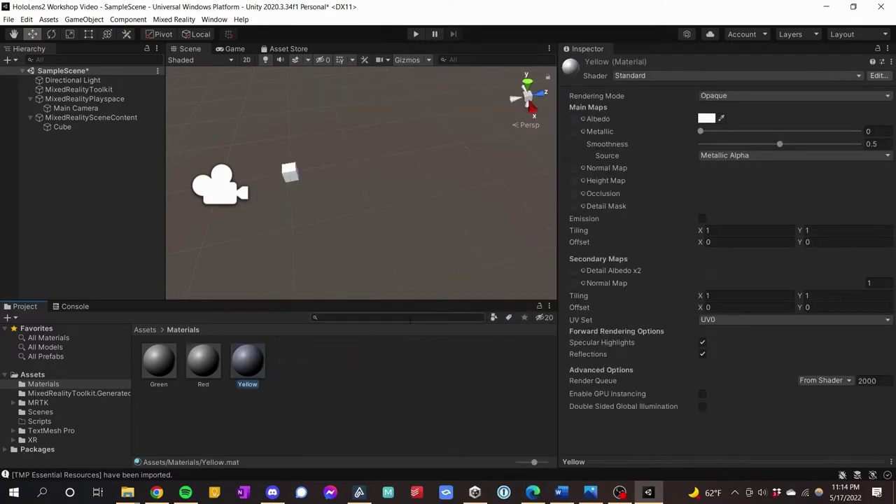
{"action": "right_click", "coordinate": [397, 398]}
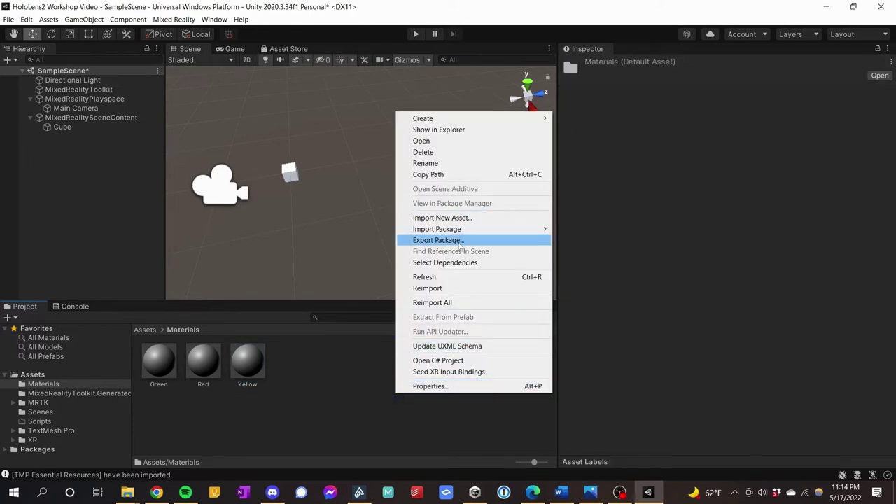
{"action": "mouse_move", "coordinate": [484, 122]}
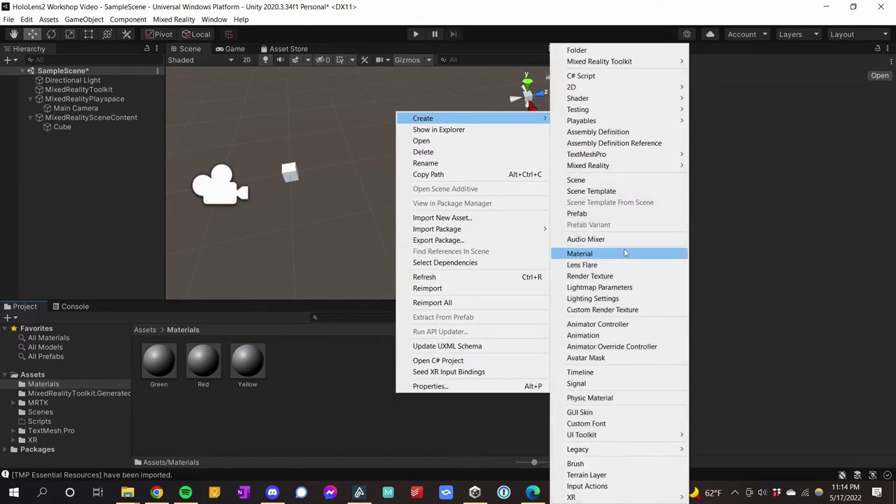
{"action": "left_click", "coordinate": [606, 253]}
{"action": "type", "text": "Blue"}
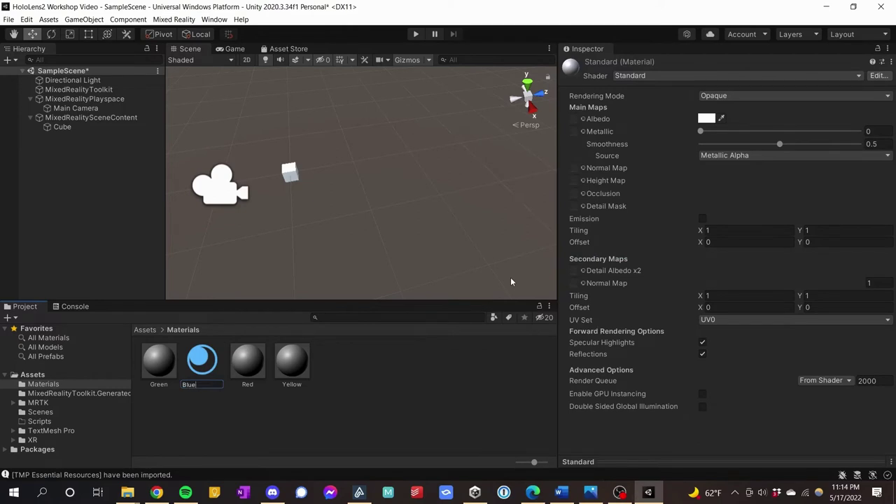
{"action": "key", "text": "Return"}
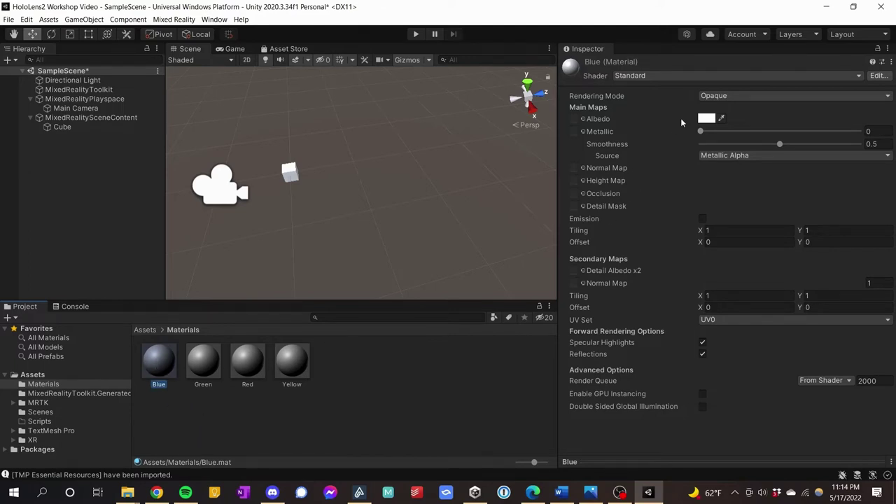
Step: Set the Blue material's Albedo color to a saturated blue
{"action": "left_click", "coordinate": [708, 118]}
{"action": "left_click", "coordinate": [738, 255]}
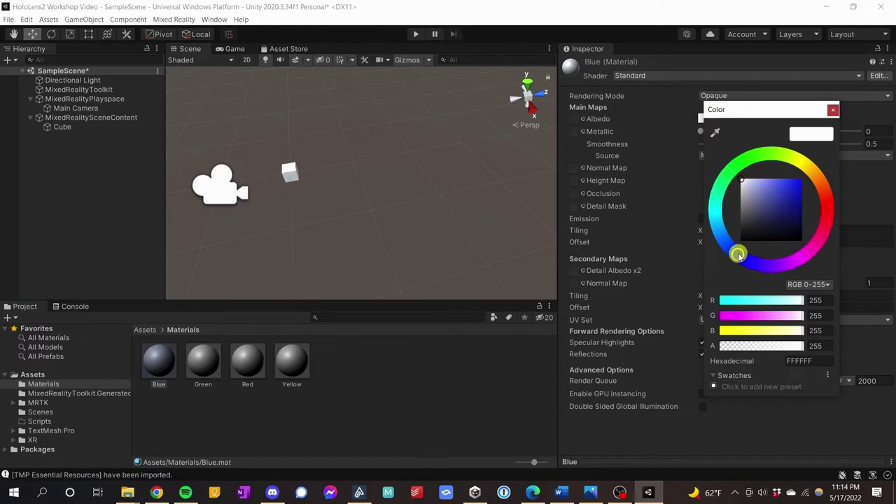
{"action": "left_click", "coordinate": [833, 110]}
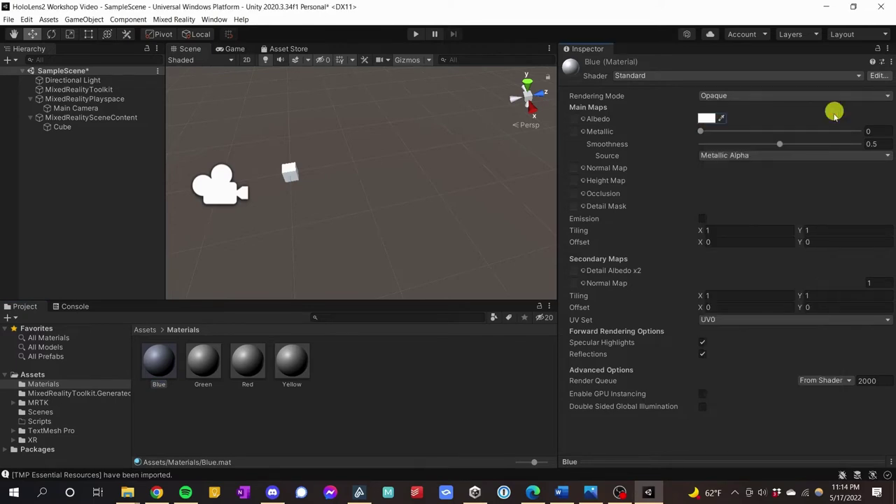
{"action": "left_click", "coordinate": [708, 119]}
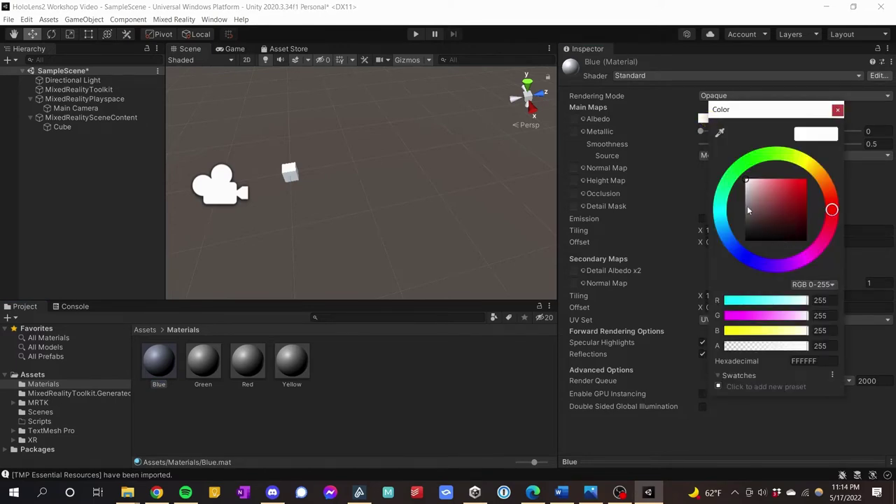
{"action": "left_click", "coordinate": [742, 257]}
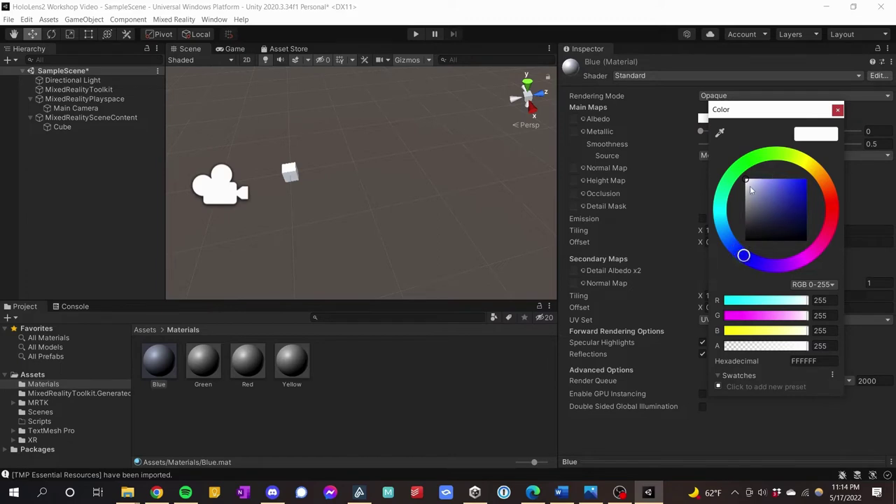
{"action": "left_click_drag", "start_coordinate": [746, 186], "coordinate": [801, 196]}
{"action": "left_click", "coordinate": [838, 110]}
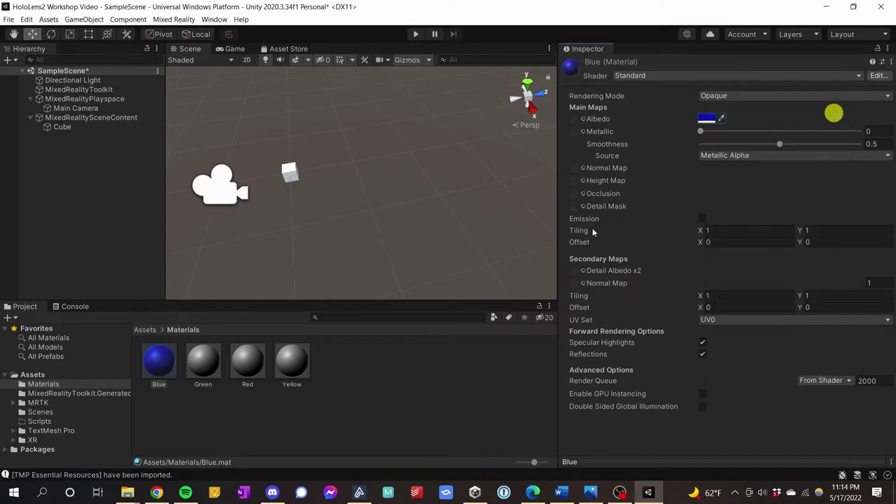
Step: Set the Green material's Albedo color to a deep green (10870F)
{"action": "left_click", "coordinate": [205, 370]}
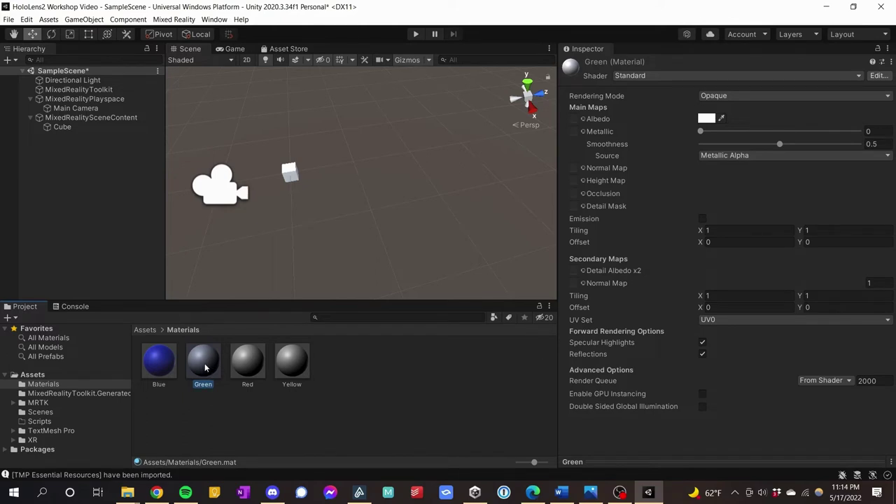
{"action": "right_click", "coordinate": [205, 367]}
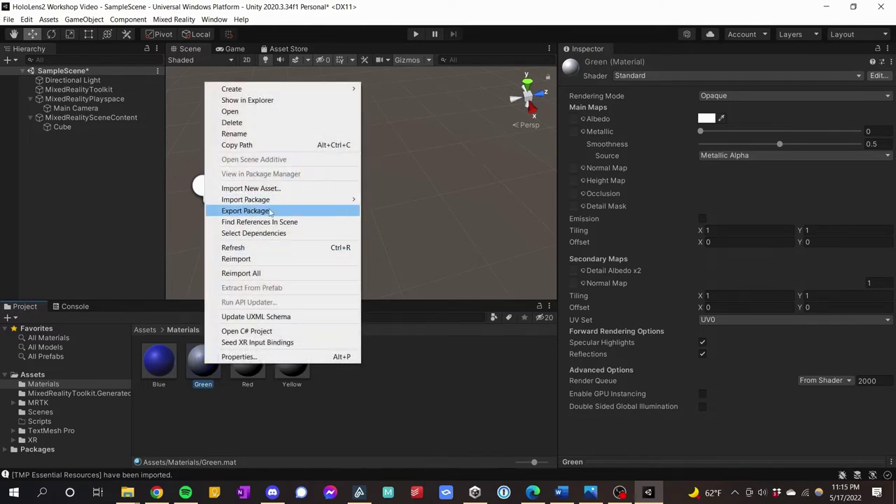
{"action": "left_click", "coordinate": [196, 373]}
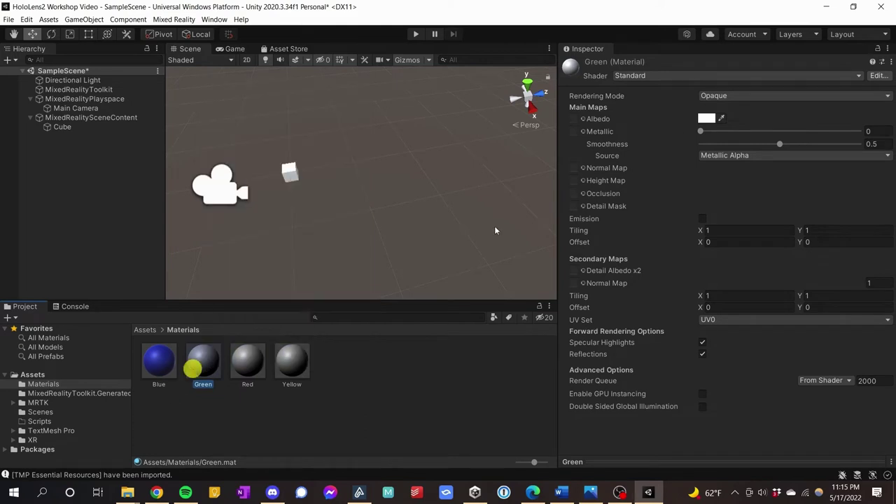
{"action": "left_click", "coordinate": [706, 119]}
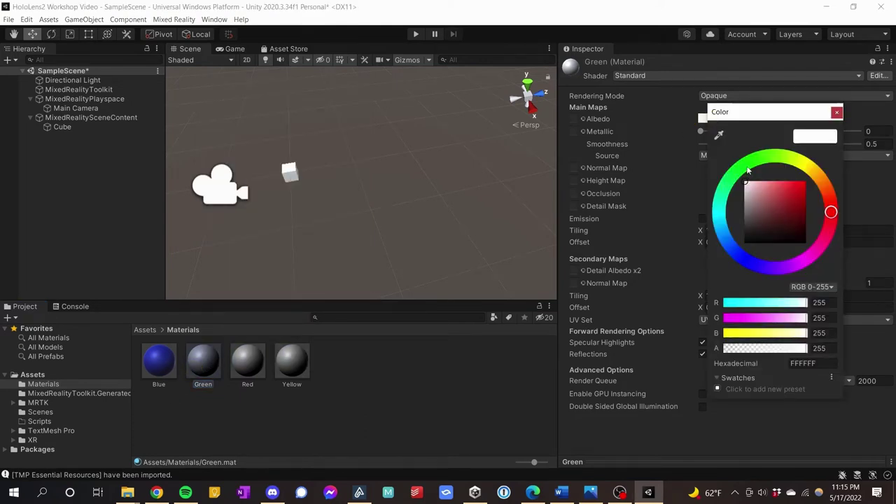
{"action": "left_click", "coordinate": [747, 167]}
{"action": "mouse_move", "coordinate": [775, 206]}
{"action": "left_mouse_down"}
{"action": "mouse_move", "coordinate": [794, 222]}
{"action": "mouse_move", "coordinate": [797, 203]}
{"action": "mouse_move", "coordinate": [802, 214]}
{"action": "left_mouse_up"}
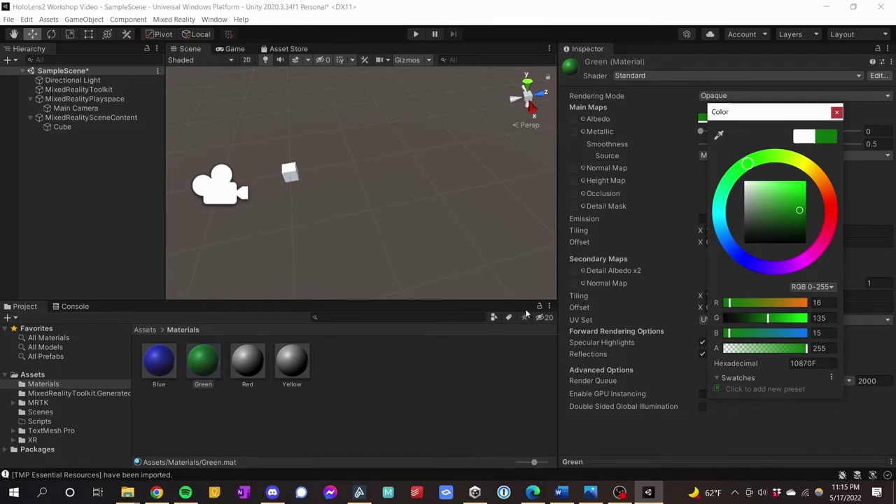
Step: Set the Red material's Albedo colour to red
{"action": "left_click", "coordinate": [246, 361]}
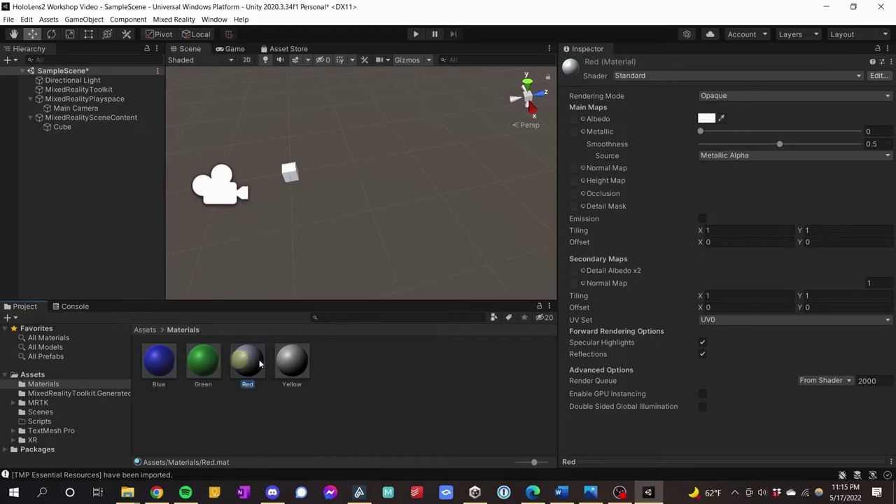
{"action": "left_click", "coordinate": [707, 118]}
{"action": "left_click_drag", "start_coordinate": [797, 205], "coordinate": [823, 179]}
{"action": "left_click", "coordinate": [843, 110]}
Step: Set the Yellow material's Albedo colour to yellow
{"action": "left_click", "coordinate": [292, 361]}
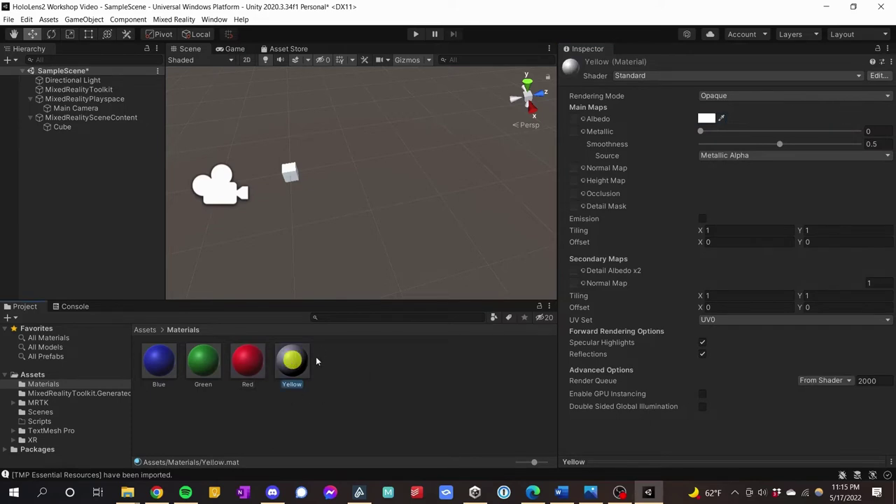
{"action": "left_click", "coordinate": [707, 118]}
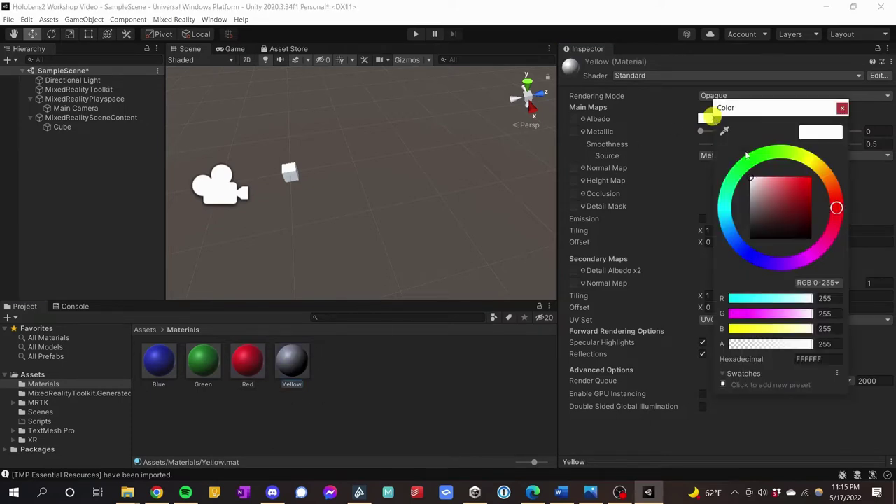
{"action": "left_click", "coordinate": [811, 164]}
{"action": "left_click_drag", "start_coordinate": [802, 214], "coordinate": [807, 189]}
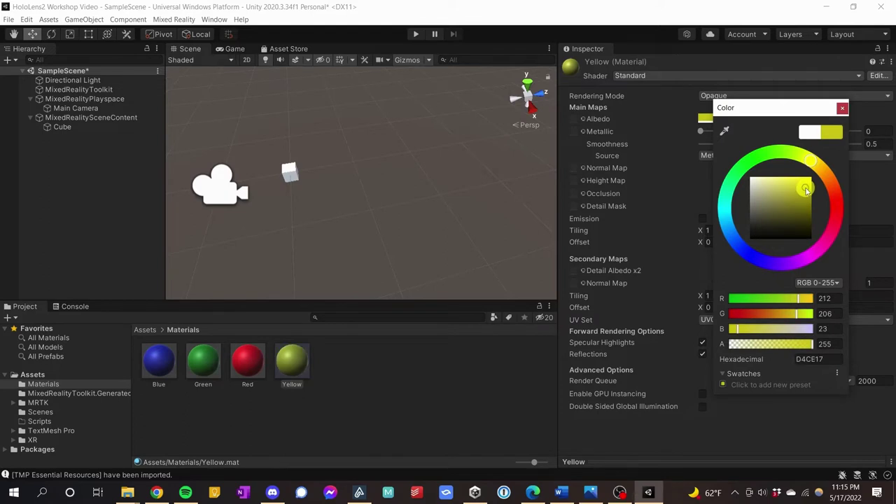
{"action": "left_click", "coordinate": [842, 108]}
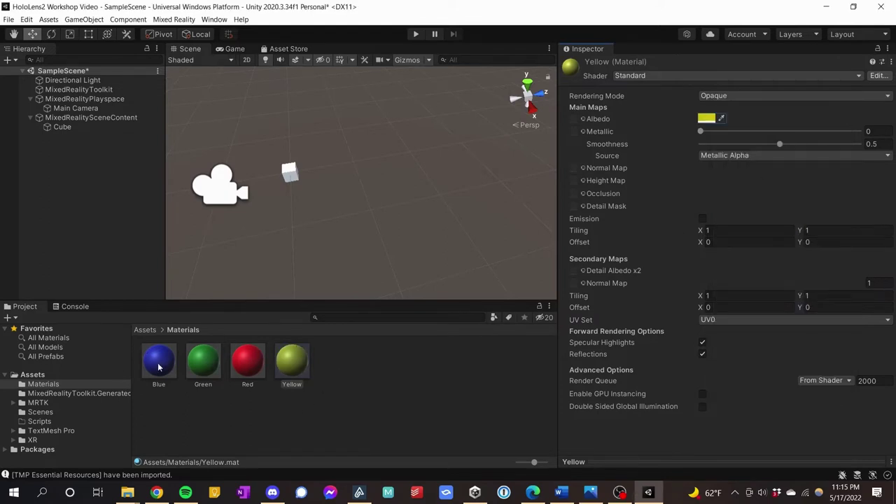
Step: Try the Blue, Green and Red materials on the Cube, ending with Blue
{"action": "left_click_drag", "start_coordinate": [154, 378], "coordinate": [288, 174]}
{"action": "left_click_drag", "start_coordinate": [210, 370], "coordinate": [289, 173]}
{"action": "left_click_drag", "start_coordinate": [248, 360], "coordinate": [284, 173]}
{"action": "left_click_drag", "start_coordinate": [158, 361], "coordinate": [290, 181]}
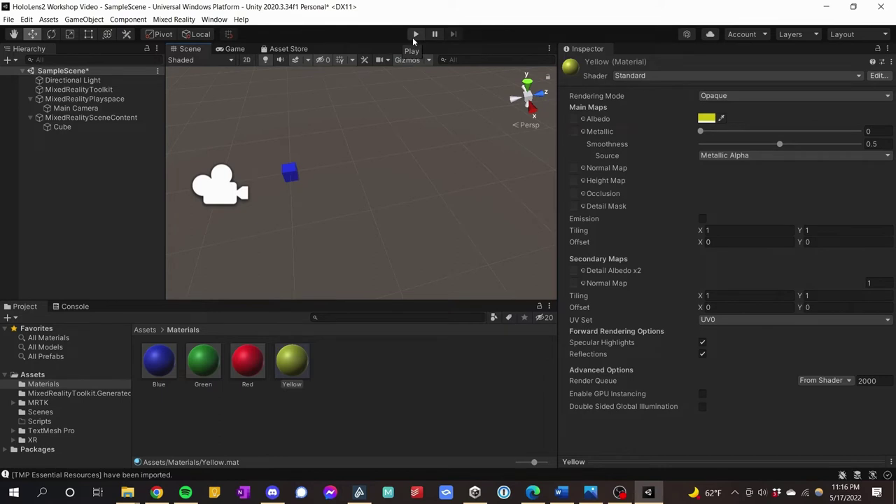
Step: Save the scene, enter Play mode and look around the cube in the Game view
{"action": "key", "text": "ctrl+s"}
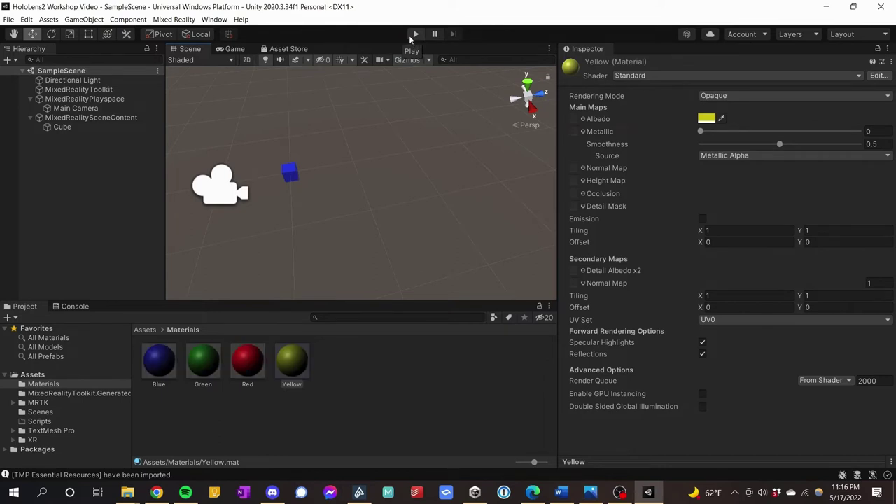
{"action": "left_click", "coordinate": [414, 34]}
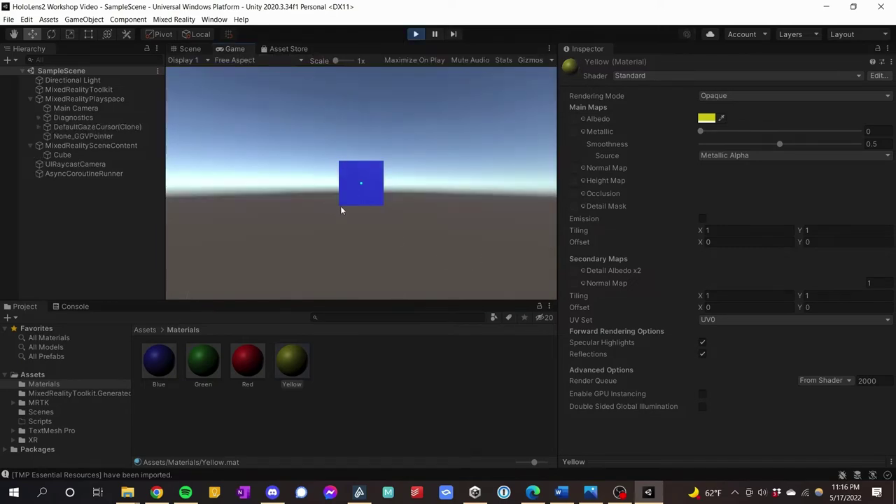
{"action": "left_click", "coordinate": [409, 189]}
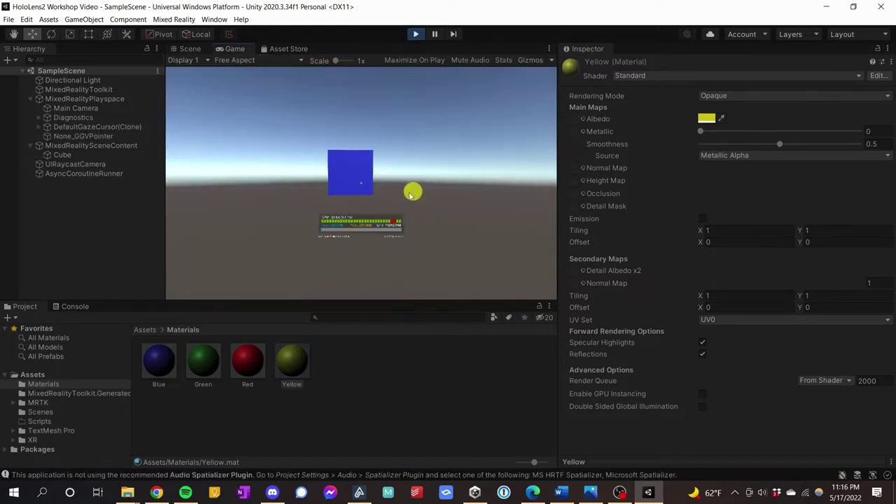
{"action": "right_click_drag", "start_coordinate": [382, 175], "coordinate": [359, 162]}
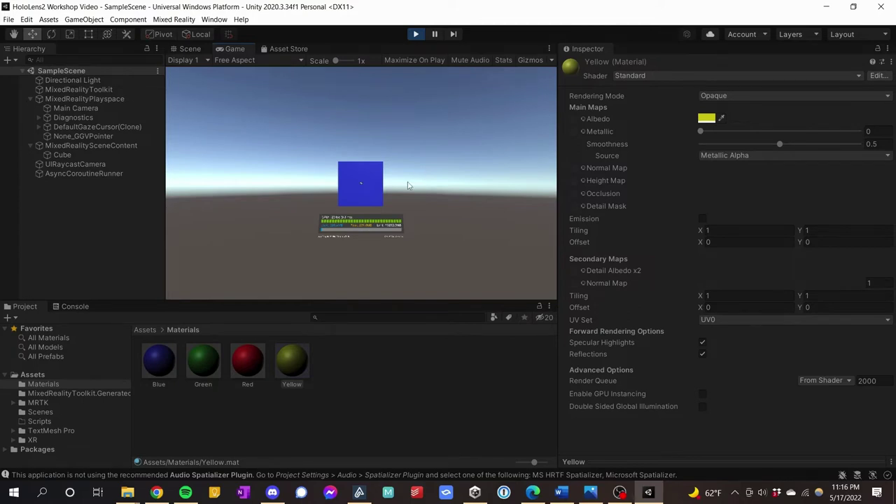
{"action": "right_click_drag", "start_coordinate": [412, 189], "coordinate": [361, 183]}
Step: Move the camera around the blue cube with WASD, then exit Play mode
{"action": "key", "text": "w"}
{"action": "key", "text": "a"}
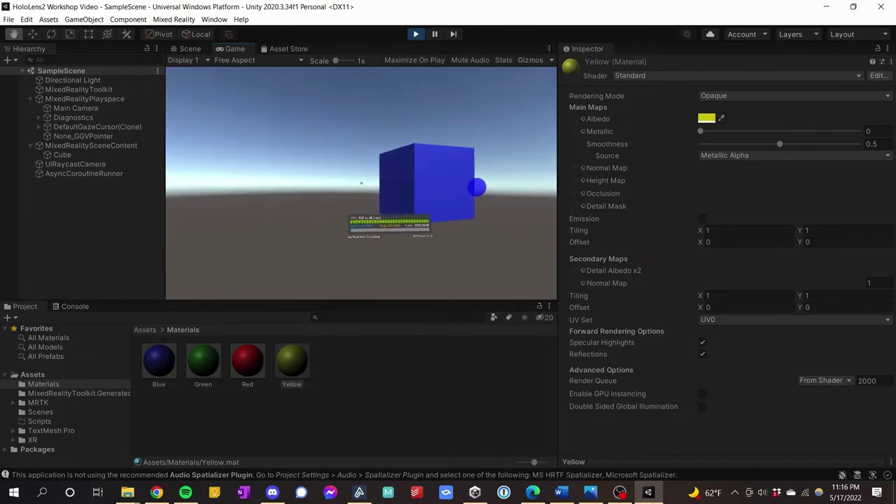
{"action": "key", "text": "d"}
{"action": "key", "text": "w"}
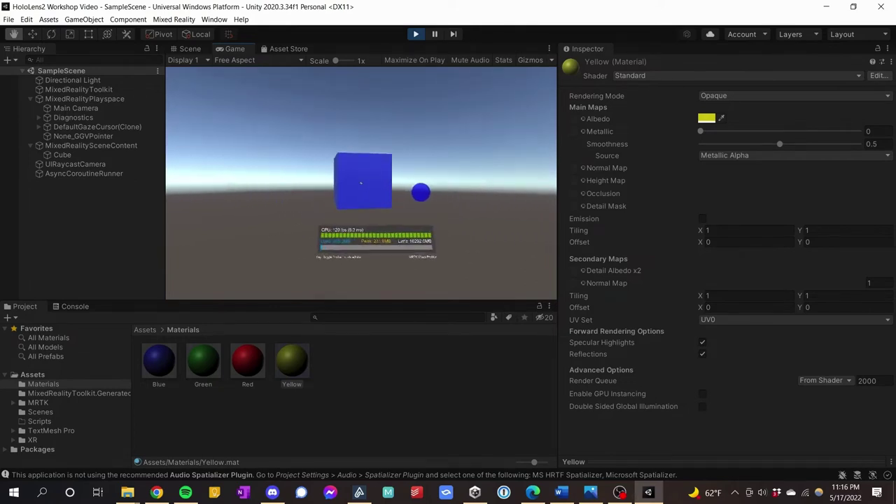
{"action": "key", "text": "s"}
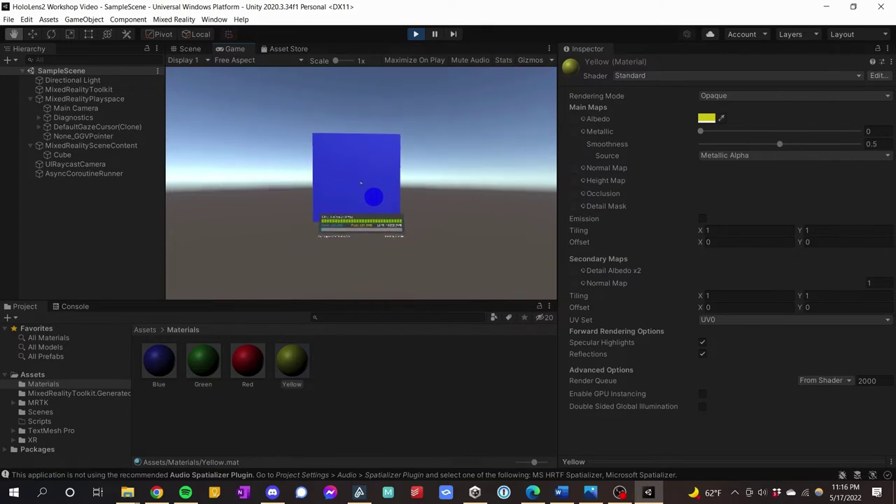
{"action": "key", "text": "w"}
{"action": "key", "text": "d"}
{"action": "key", "text": "a"}
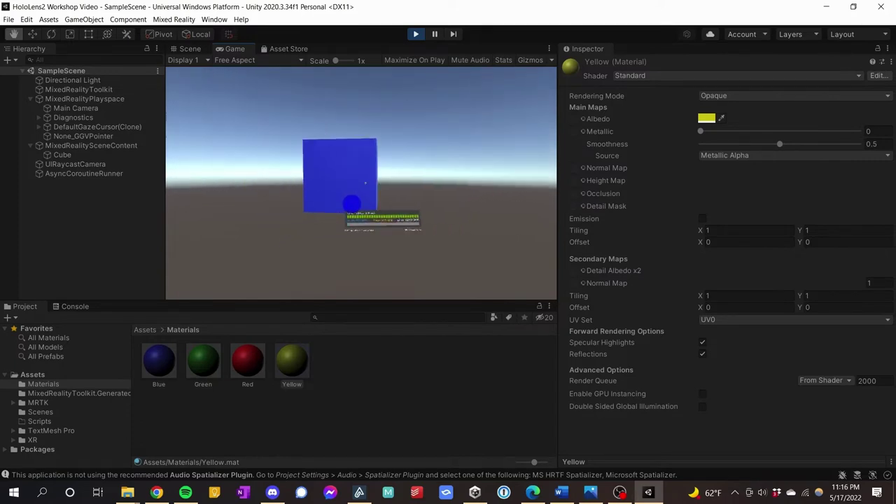
{"action": "key", "text": "d"}
{"action": "key", "text": "w"}
{"action": "key", "text": "s"}
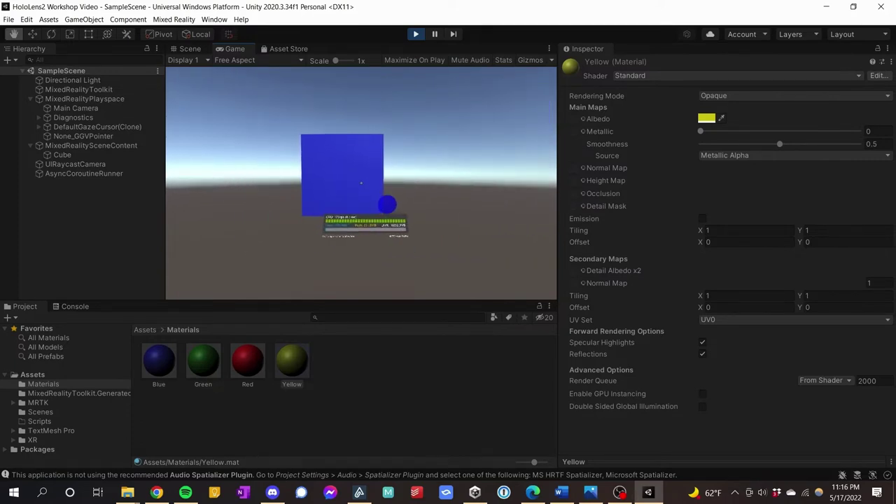
{"action": "key", "text": "s"}
{"action": "key", "text": "w"}
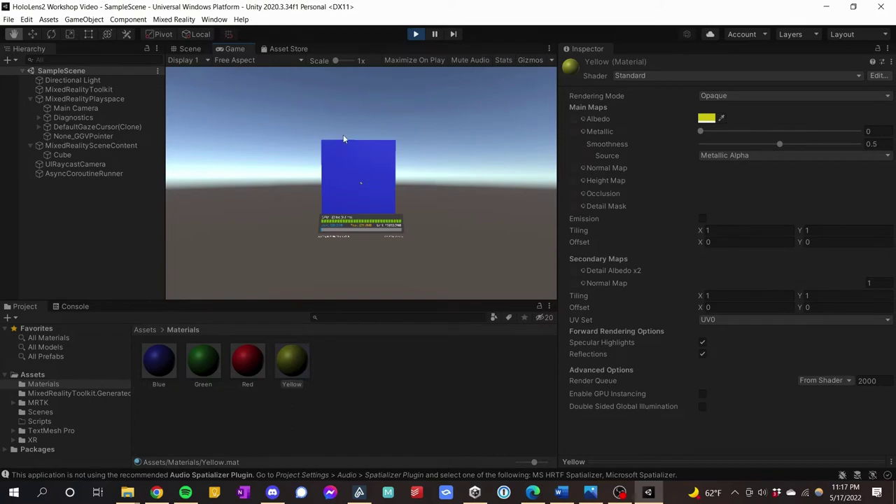
{"action": "left_click", "coordinate": [411, 35]}
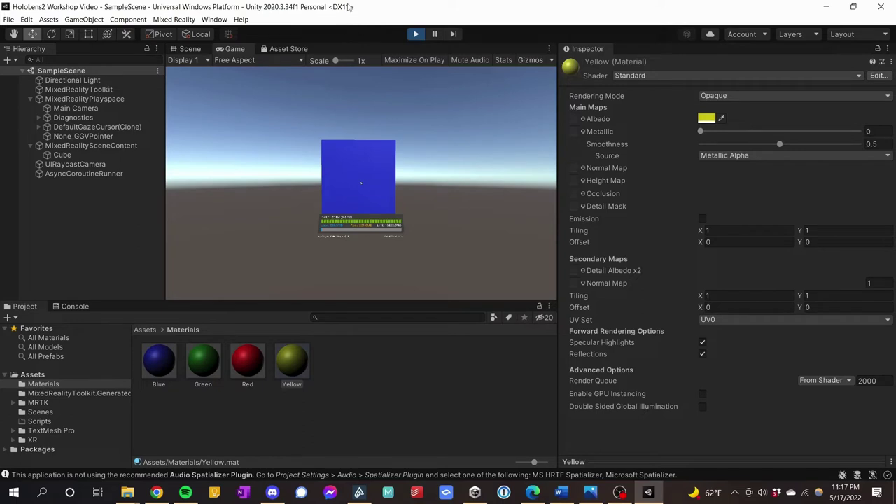
{"action": "key", "text": "ctrl+p"}
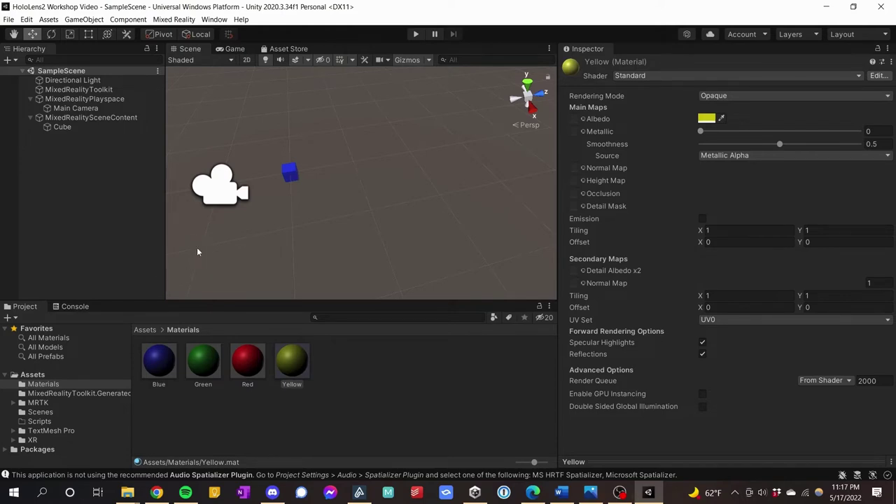
Step: Check the Build Settings show Universal Windows Platform for HoloLens on ARM64, then start the build
{"action": "left_click", "coordinate": [8, 20]}
{"action": "left_click", "coordinate": [40, 142]}
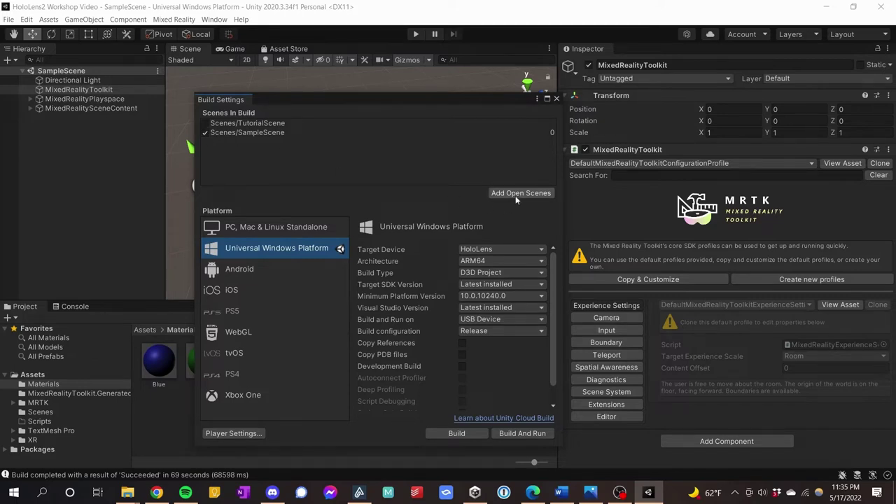
{"action": "left_click", "coordinate": [456, 433]}
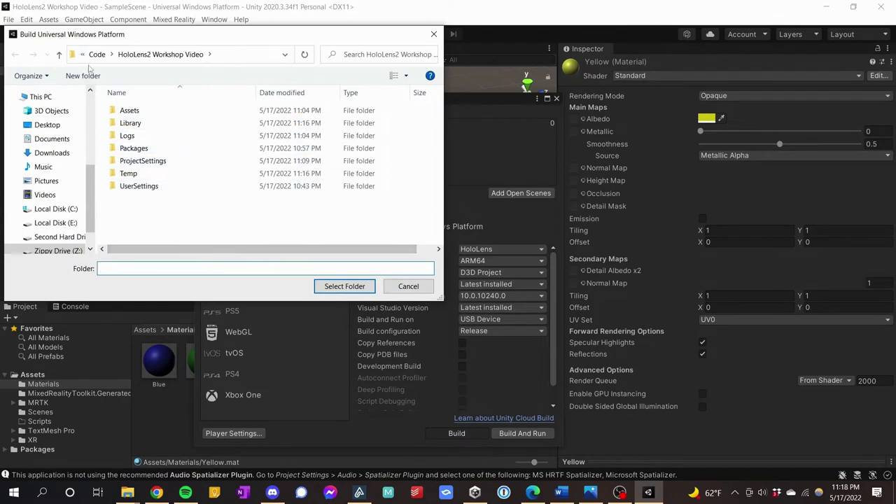
Step: Browse from Zippy Drive (Z:) into the Code Builds folder
{"action": "left_click", "coordinate": [97, 54]}
{"action": "scroll", "coordinate": [156, 210], "scroll_direction": "down", "scroll_amount": 2}
{"action": "scroll", "coordinate": [156, 224], "scroll_direction": "up", "scroll_amount": 2}
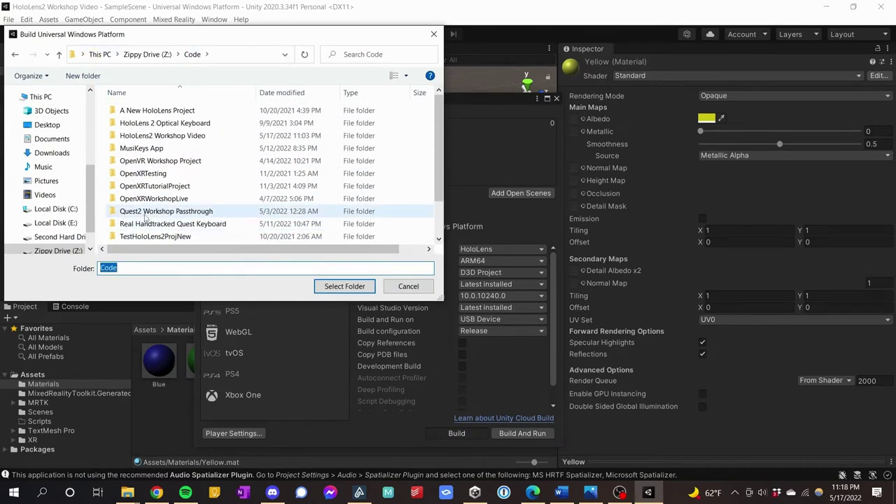
{"action": "left_click", "coordinate": [134, 54]}
{"action": "double_click", "coordinate": [135, 124]}
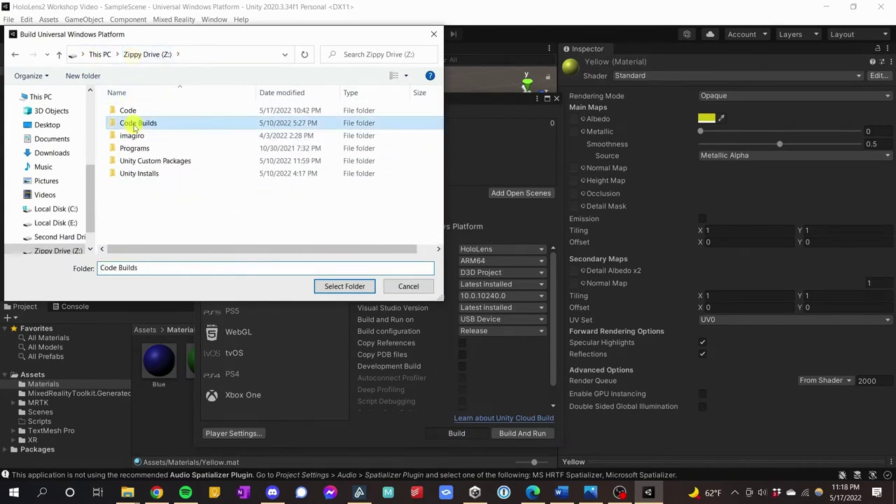
{"action": "left_click", "coordinate": [140, 211]}
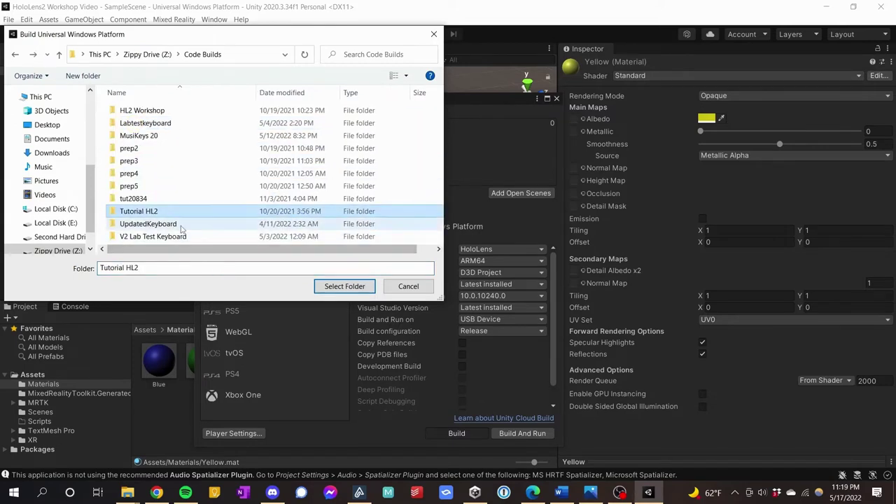
Step: Create a 'Hololens Video' folder and select it as the build output folder
{"action": "left_click", "coordinate": [83, 75]}
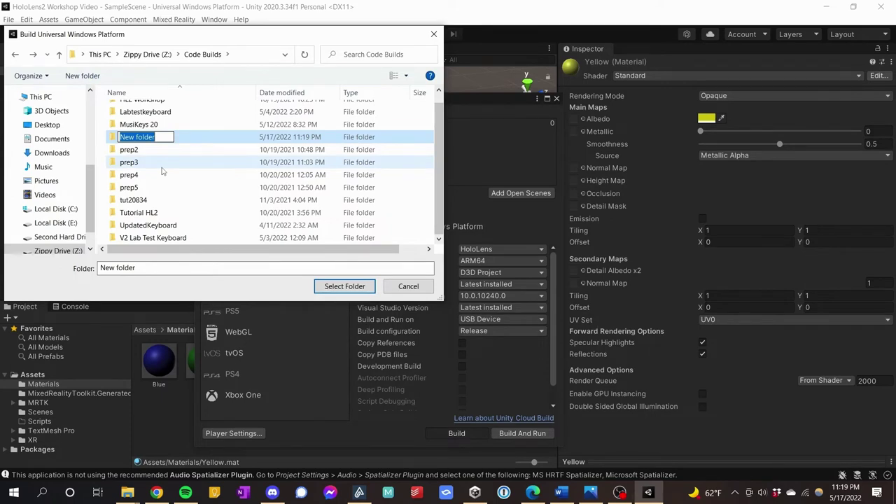
{"action": "type", "text": "Hololens"}
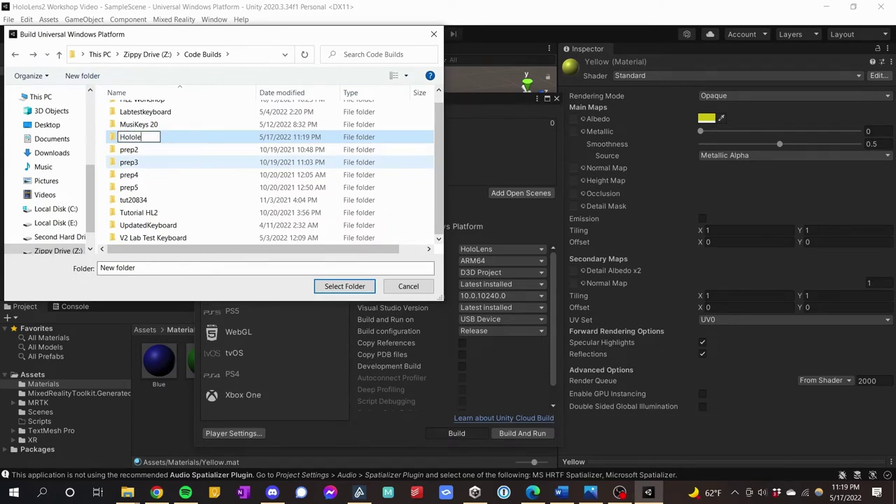
{"action": "type", "text": " Video"}
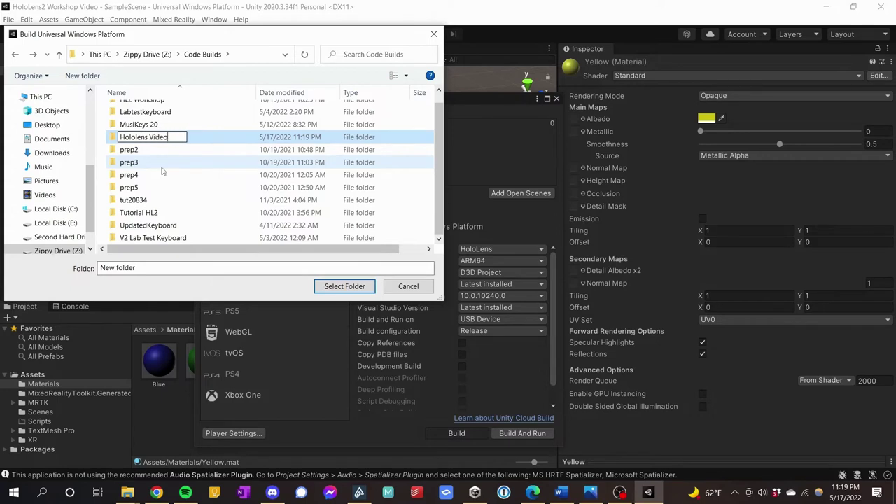
{"action": "left_click", "coordinate": [190, 142]}
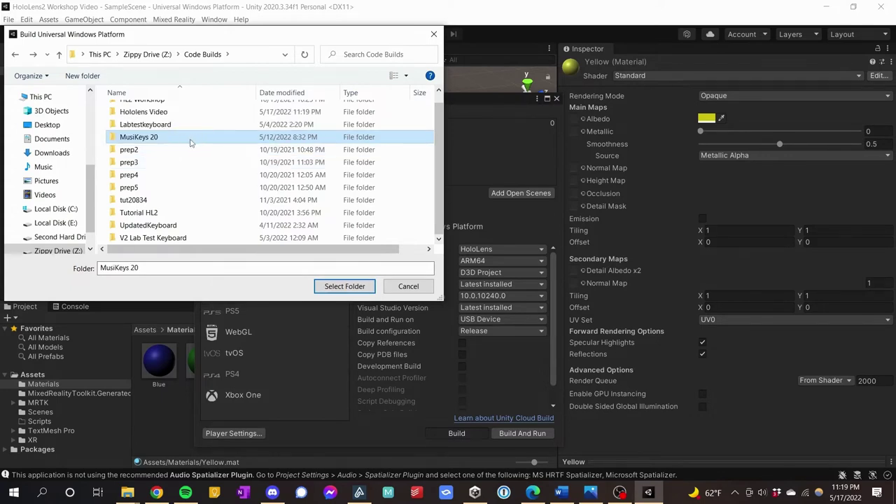
{"action": "double_click", "coordinate": [164, 113]}
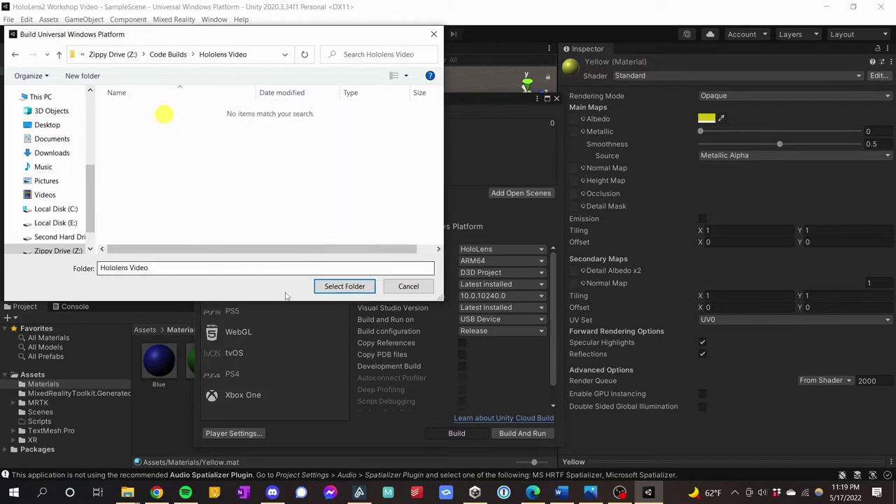
{"action": "left_click", "coordinate": [342, 286]}
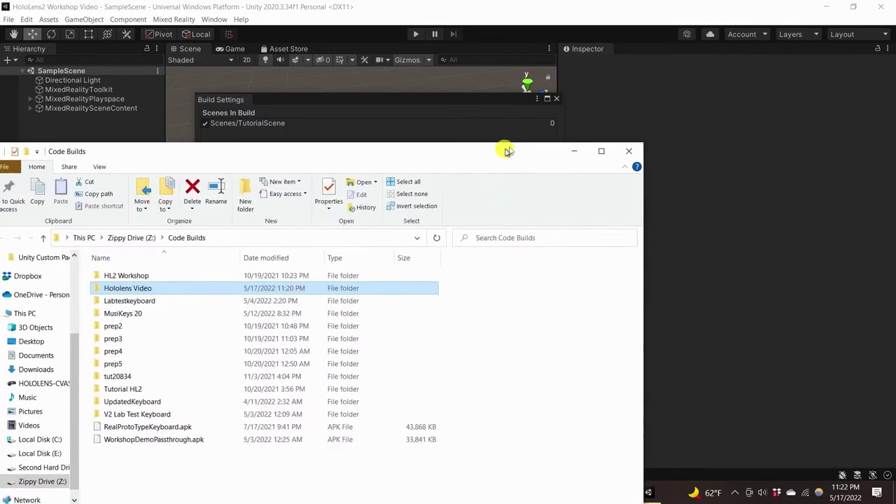
Step: After the build succeeds, center the Explorer window showing Code Builds
{"action": "left_click_drag", "start_coordinate": [504, 148], "coordinate": [578, 107]}
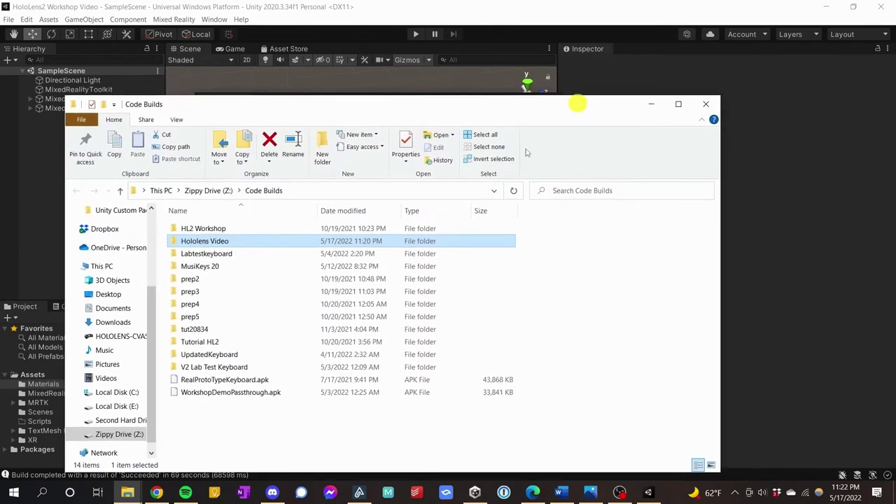
Step: Open the Hololens Video folder and launch _A HoloLens2 Workshop Video.sln in Visual Studio
{"action": "double_click", "coordinate": [226, 244]}
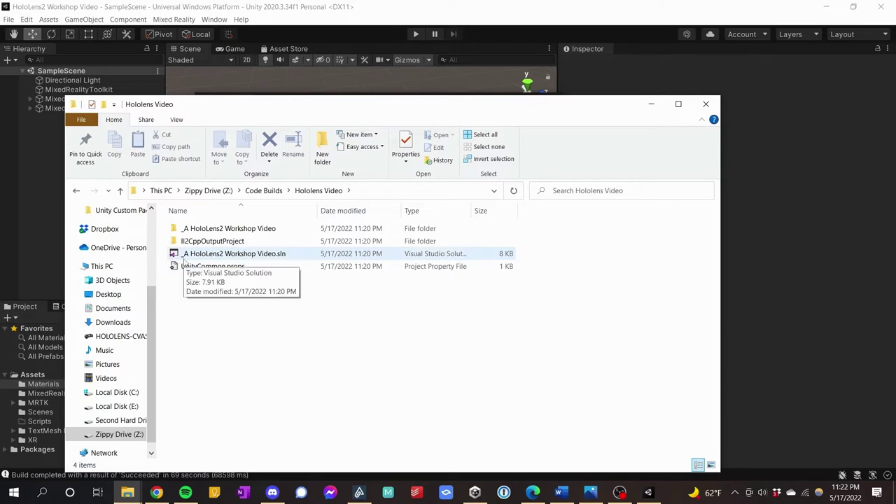
{"action": "double_click", "coordinate": [263, 255]}
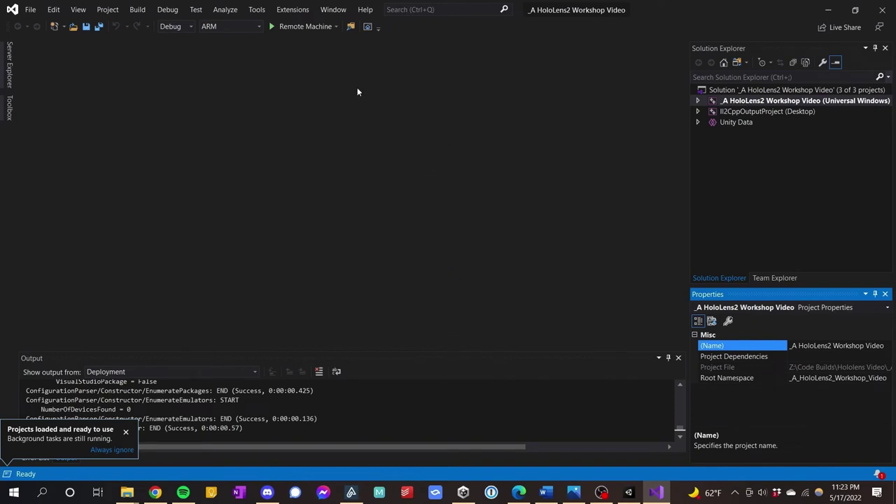
Step: Wait until Visual Studio loads all three projects and reports Ready
{"action": "left_click", "coordinate": [385, 175]}
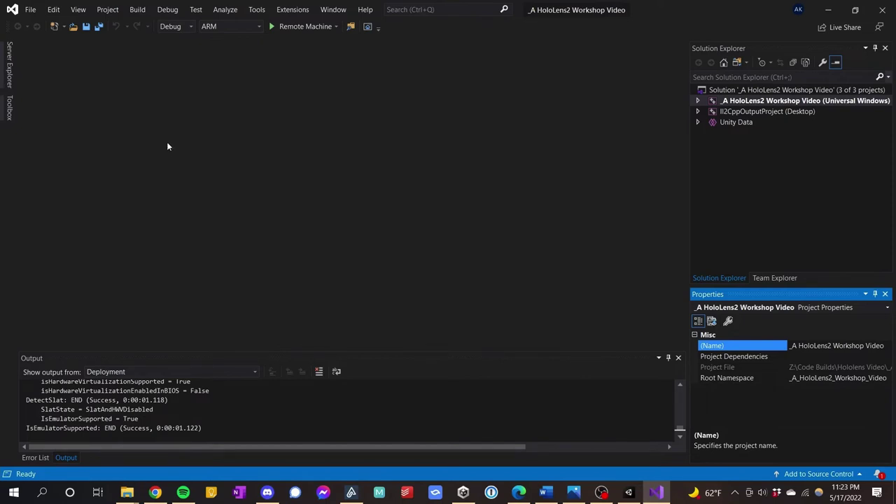
Step: Choose Release in Solution Configurations and ARM64 in Solution Platforms
{"action": "left_click", "coordinate": [190, 27]}
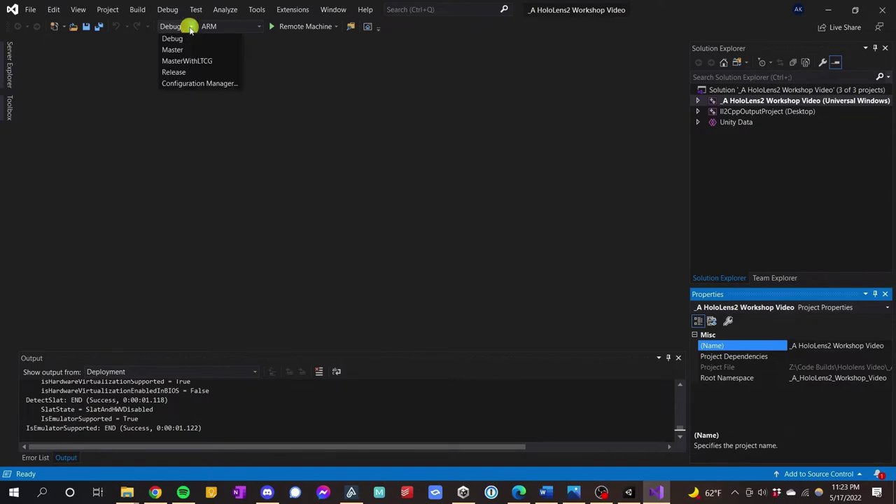
{"action": "left_click", "coordinate": [172, 73]}
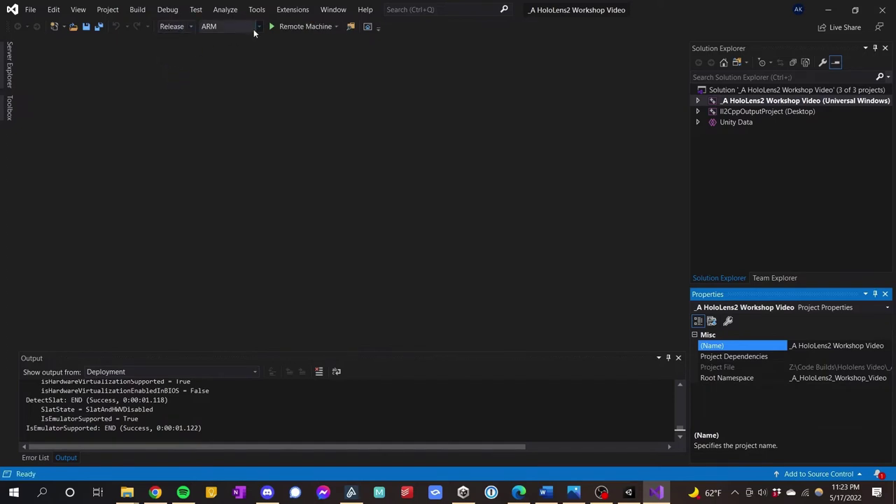
{"action": "left_click", "coordinate": [258, 26]}
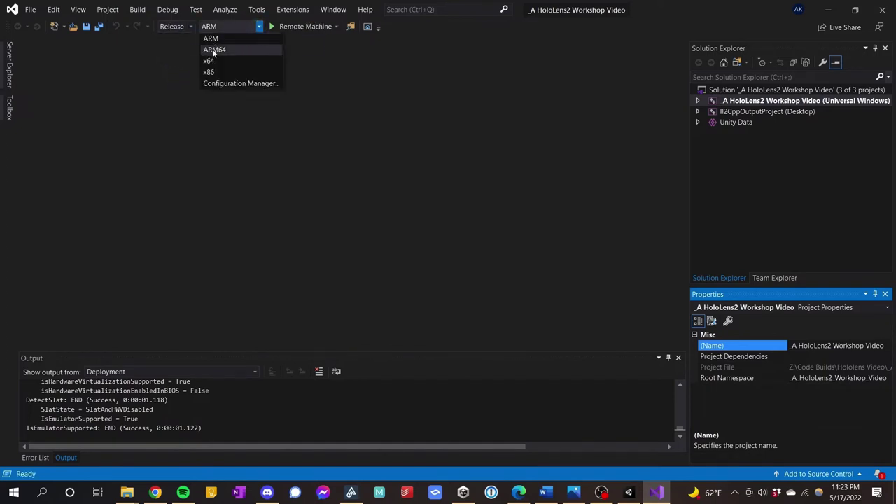
{"action": "left_click", "coordinate": [214, 51]}
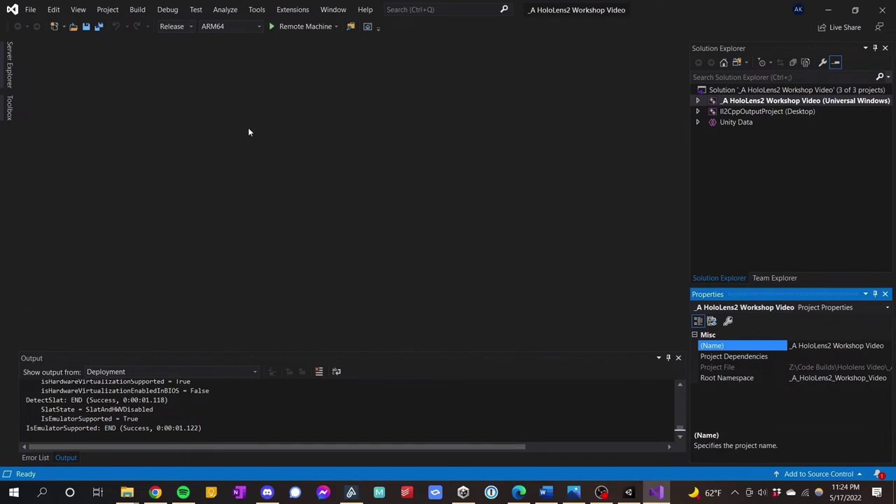
Step: Change the deployment target from Remote Machine to Device
{"action": "left_click", "coordinate": [337, 27]}
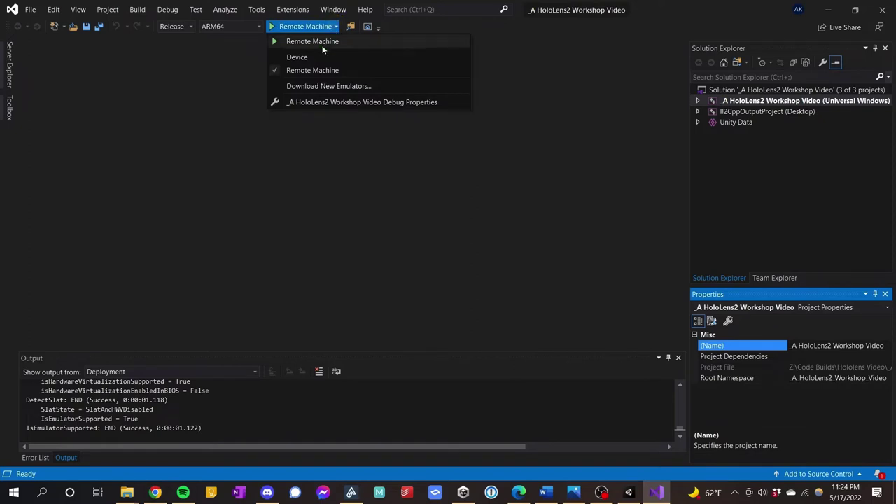
{"action": "left_click", "coordinate": [301, 59]}
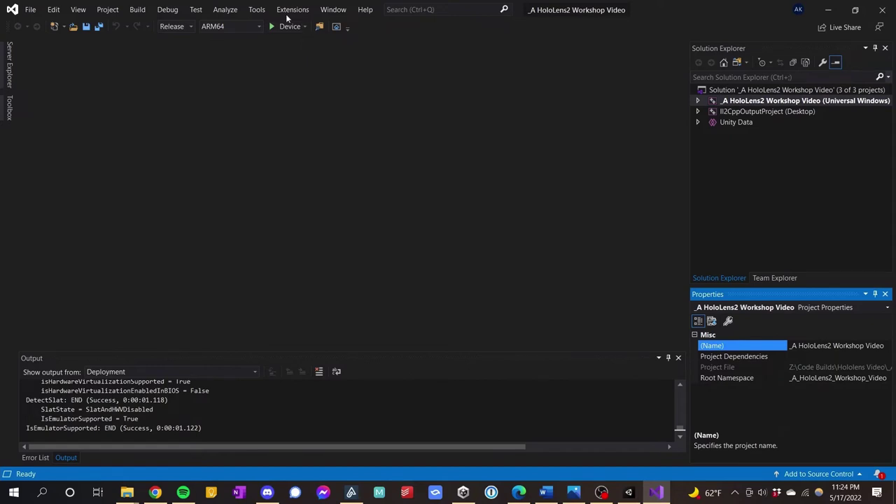
{"action": "left_click", "coordinate": [137, 10]}
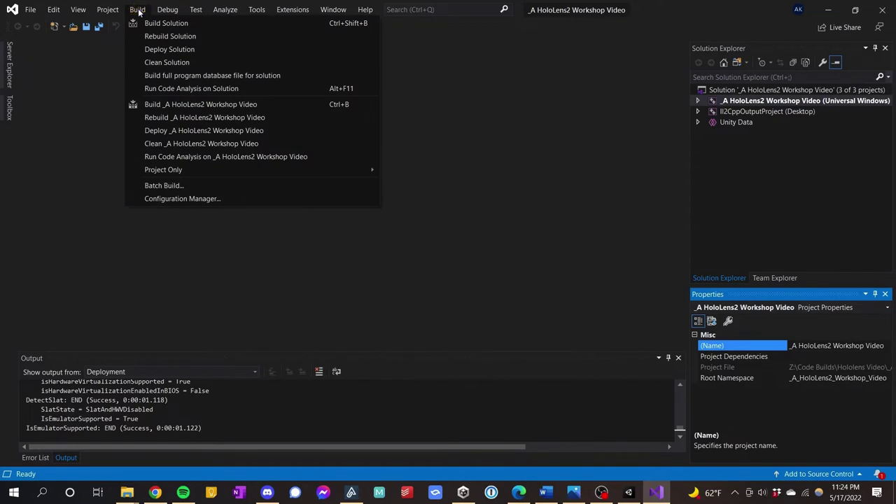
Step: Deploy the solution to the HoloLens via Deploy Solution
{"action": "left_click", "coordinate": [155, 51]}
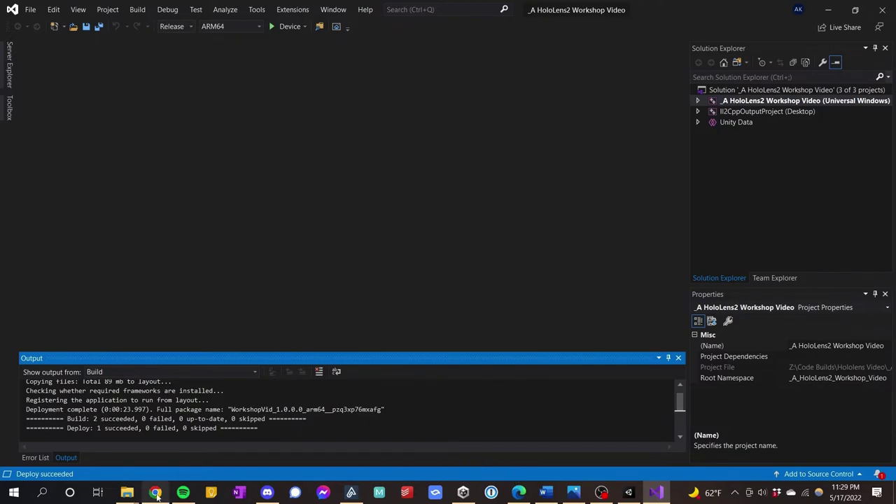
Step: Bring the HoloLens device portal page forward in Chrome
{"action": "left_click", "coordinate": [210, 405]}
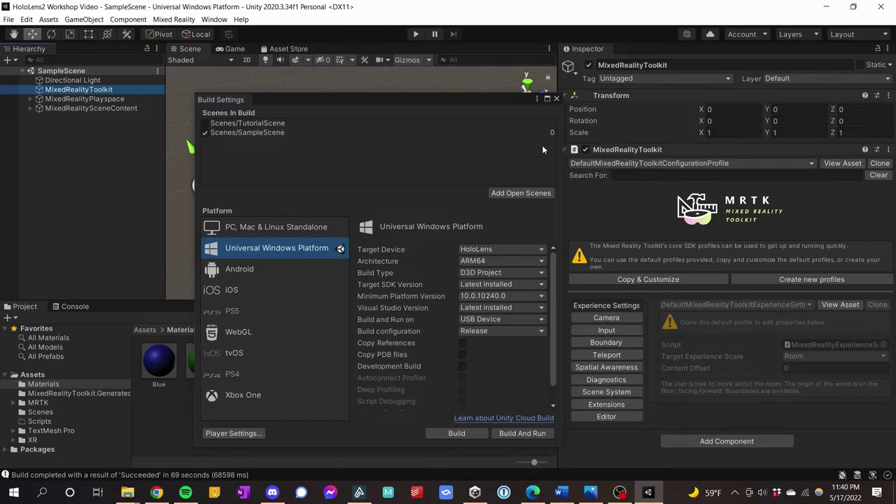
Step: Close the Build Settings window to return to the cube scene
{"action": "left_click", "coordinate": [556, 99]}
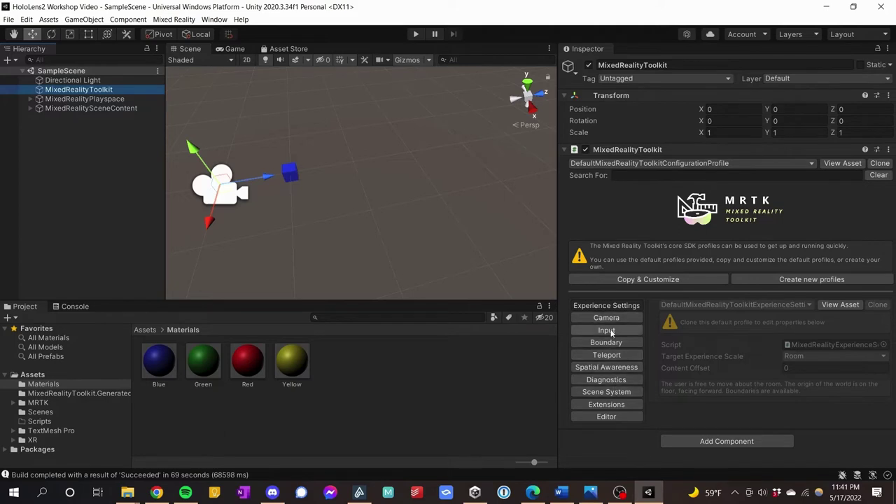
Step: Clone the default MRTK configuration profile as New MixedRealityToolkitConfigurationProfile in CustomProfiles
{"action": "left_click", "coordinate": [644, 280]}
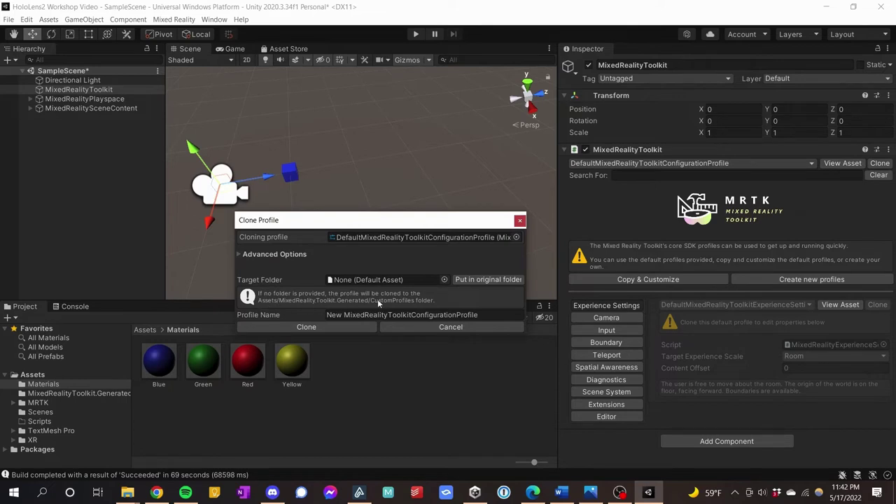
{"action": "left_click", "coordinate": [284, 332]}
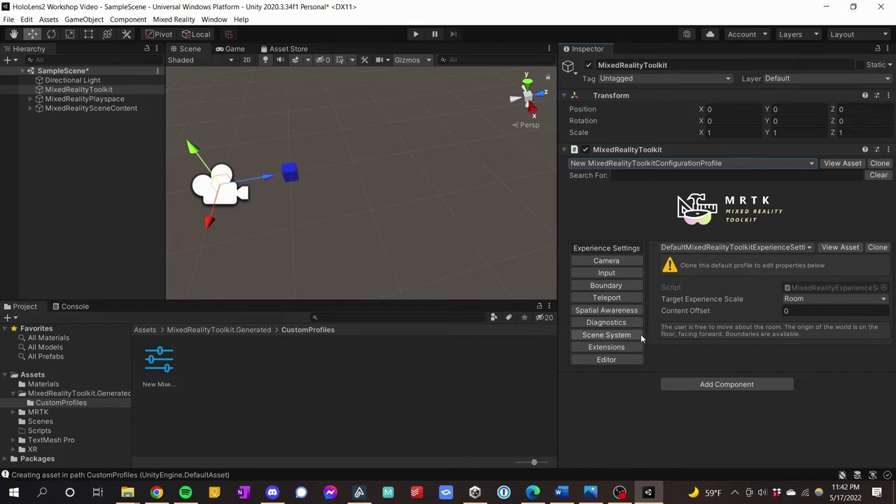
Step: Clone the default spatial awareness profile as New MixedRealitySpatialAwarenessSystemProfile
{"action": "left_click", "coordinate": [620, 310]}
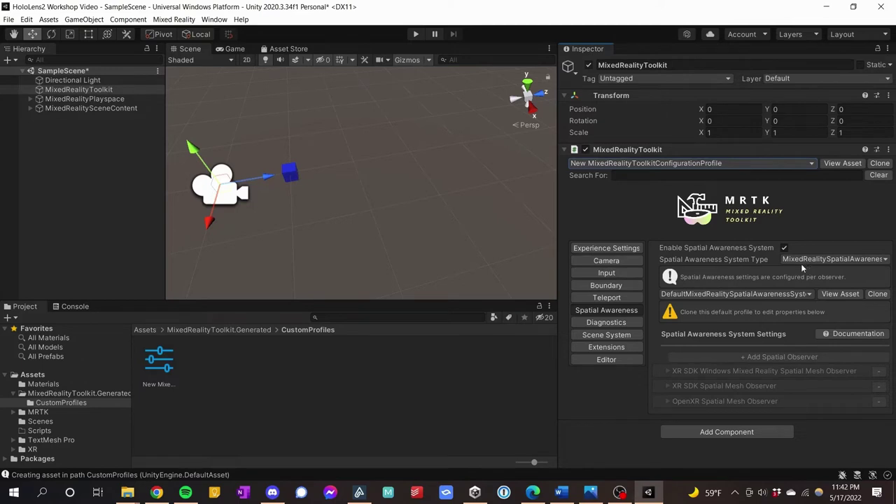
{"action": "left_click_drag", "start_coordinate": [559, 222], "coordinate": [462, 222]}
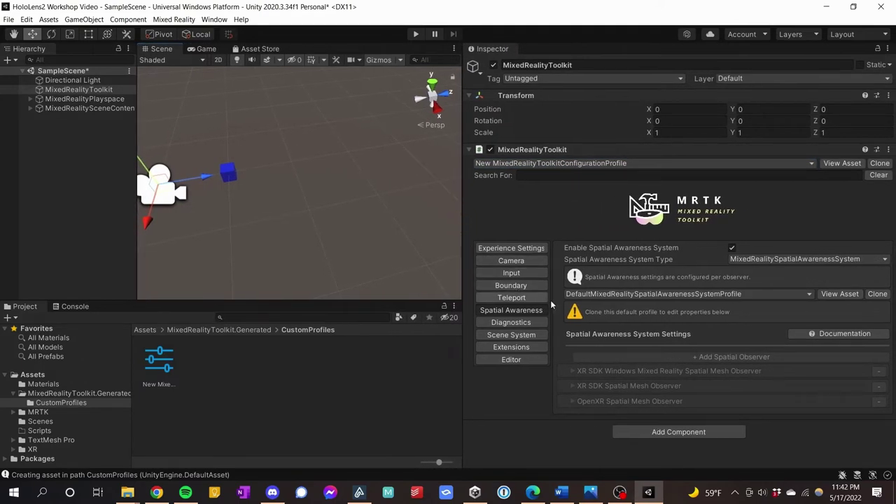
{"action": "left_click", "coordinate": [878, 294]}
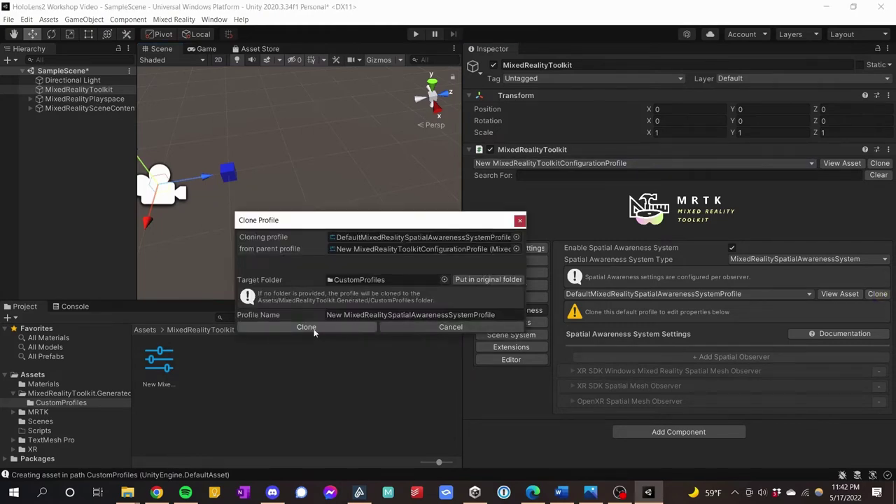
{"action": "left_click", "coordinate": [315, 327]}
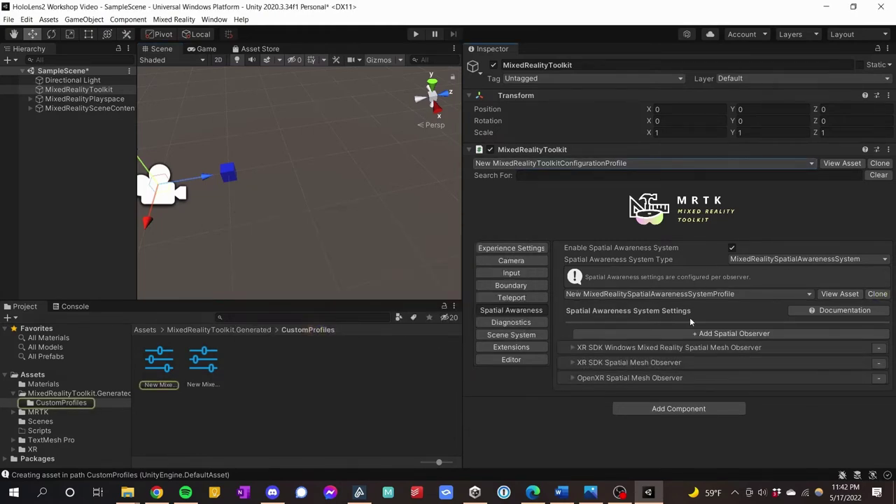
Step: Expand the OpenXR Spatial Mesh Observer entry to show its default observer profile settings
{"action": "left_click", "coordinate": [573, 348]}
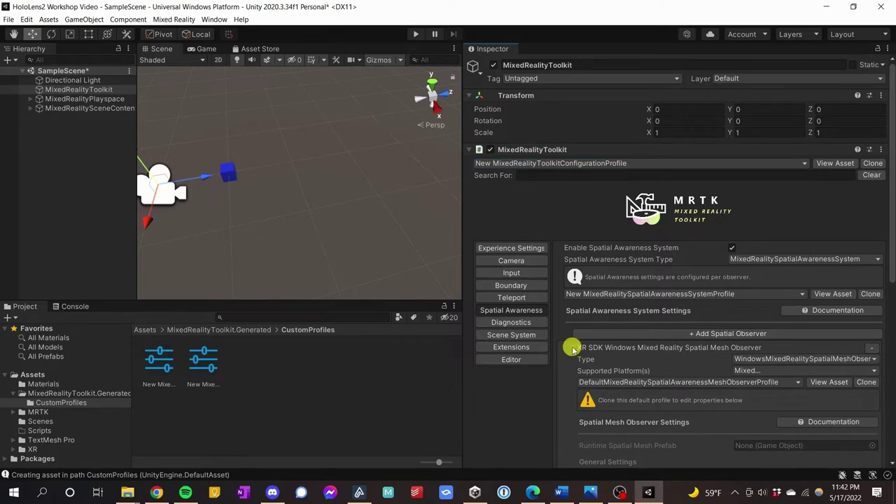
{"action": "left_click", "coordinate": [573, 348]}
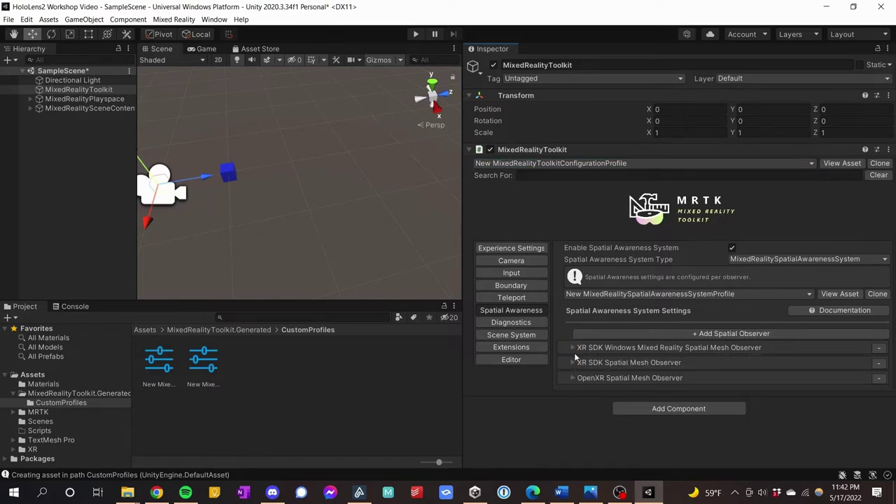
{"action": "left_click", "coordinate": [572, 378]}
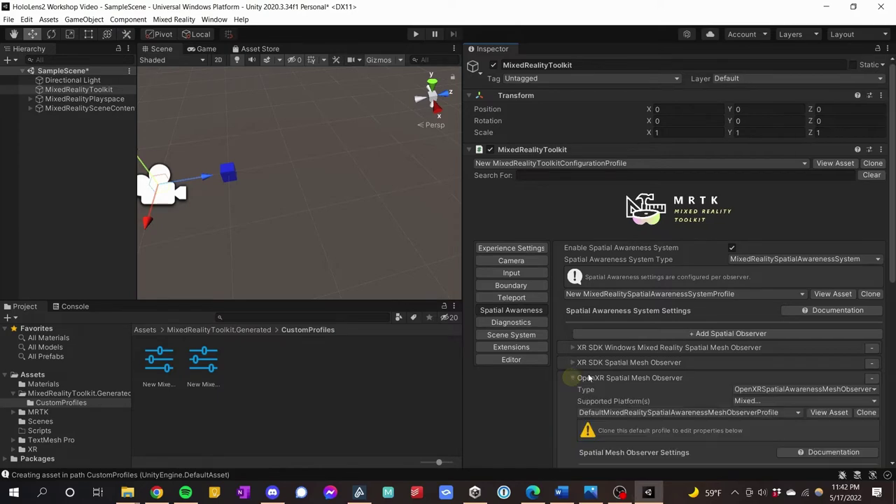
{"action": "scroll", "coordinate": [589, 378], "scroll_direction": "down", "scroll_amount": 3}
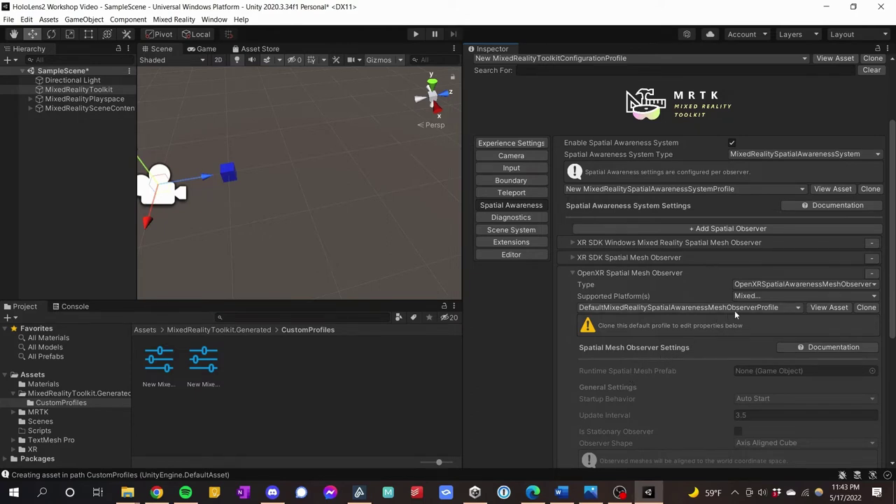
Step: Clone the mesh observer profile as New MixedRealitySpatialAwarenessMeshObserverProfile, then find Display Settings
{"action": "left_click", "coordinate": [866, 308]}
{"action": "left_click", "coordinate": [310, 326]}
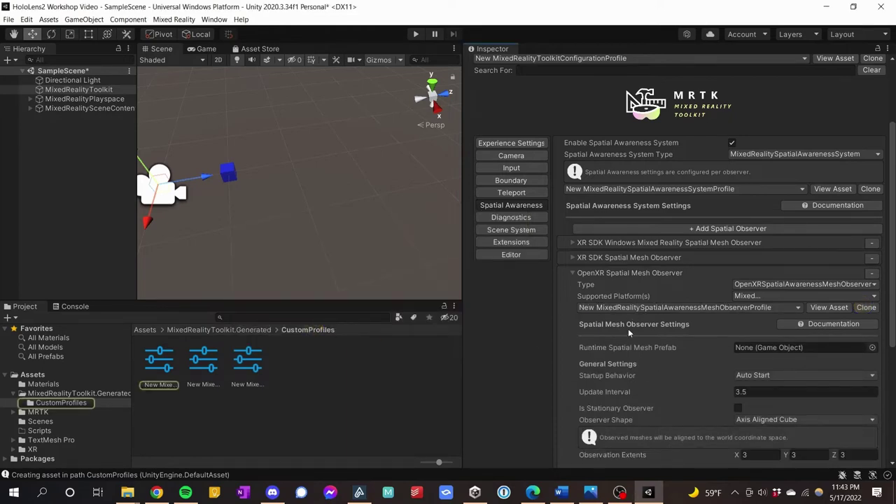
{"action": "scroll", "coordinate": [645, 381], "scroll_direction": "down", "scroll_amount": 5}
{"action": "scroll", "coordinate": [644, 381], "scroll_direction": "up", "scroll_amount": 5}
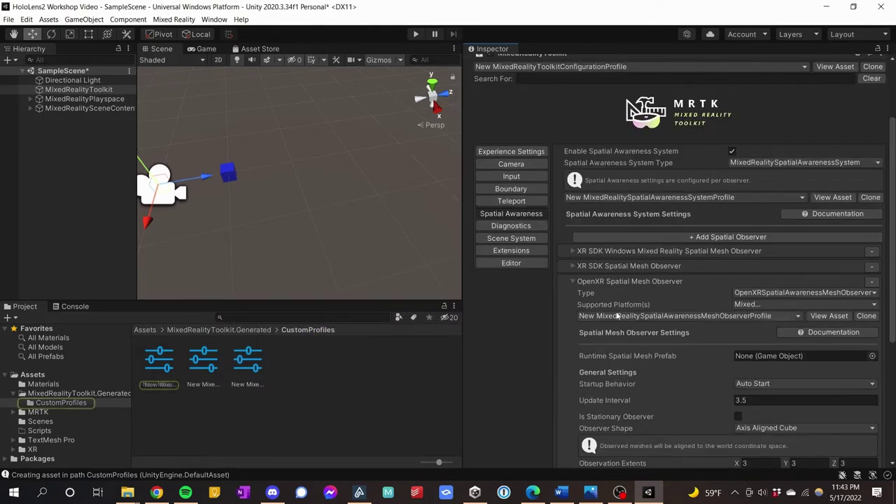
{"action": "scroll", "coordinate": [611, 374], "scroll_direction": "down", "scroll_amount": 5}
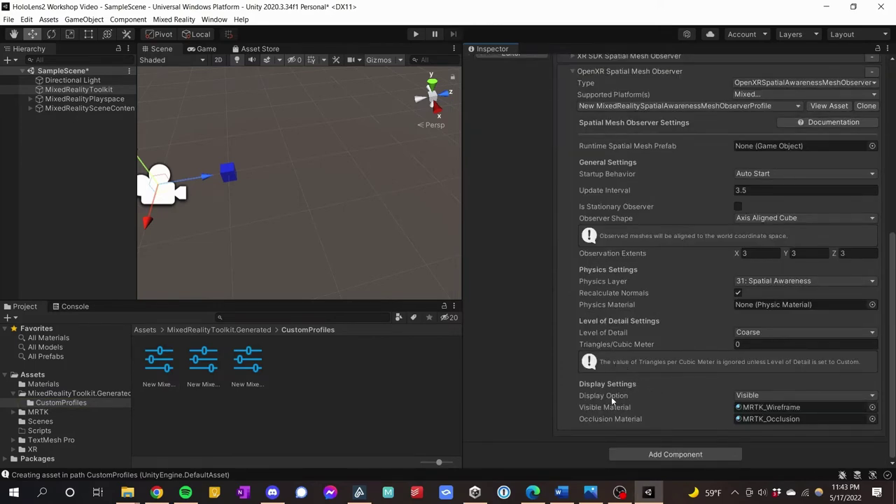
Step: Set the mesh observer's Display Option to Occlusion, using the MRTK_Occlusion material
{"action": "left_click", "coordinate": [741, 396]}
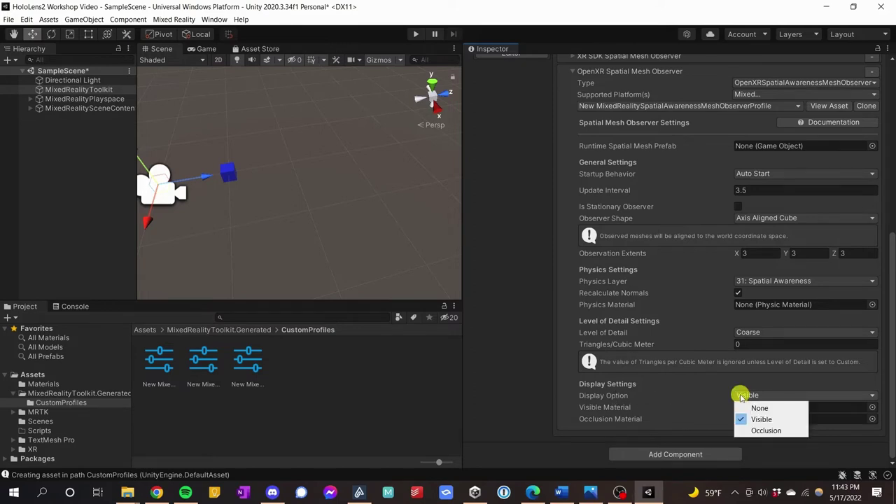
{"action": "left_click", "coordinate": [749, 431]}
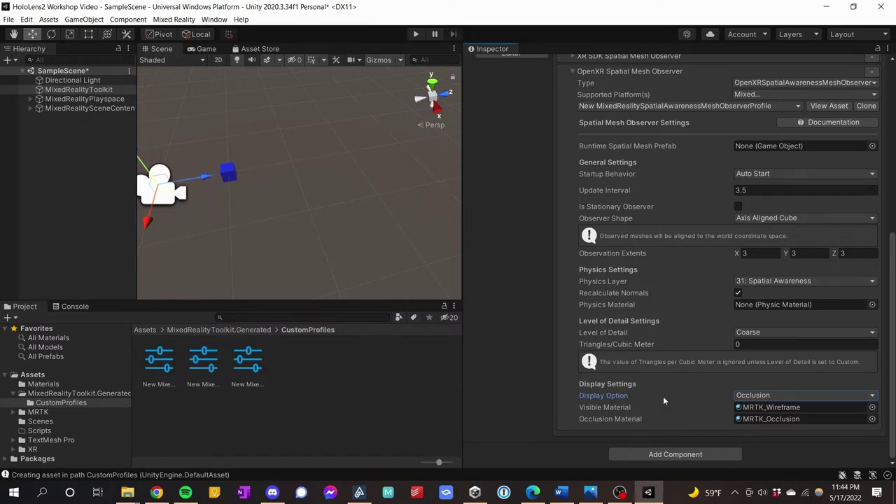
{"action": "scroll", "coordinate": [661, 389], "scroll_direction": "up", "scroll_amount": 5}
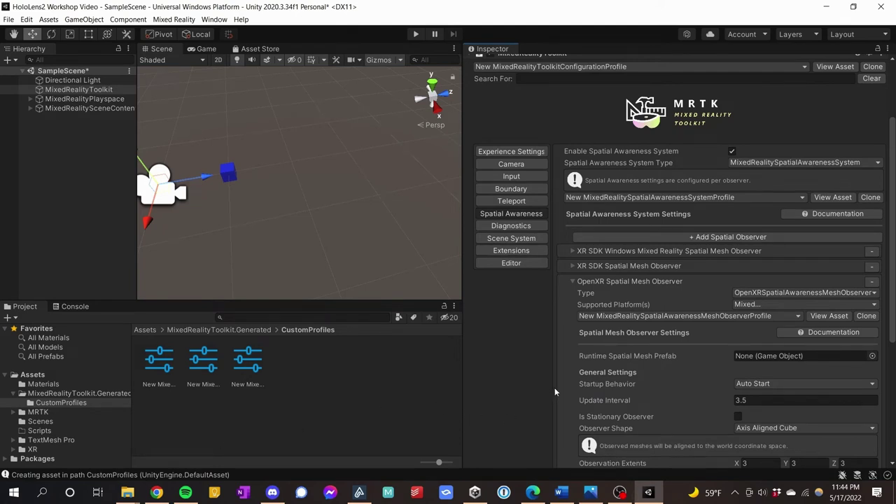
{"action": "scroll", "coordinate": [556, 381], "scroll_direction": "down", "scroll_amount": 5}
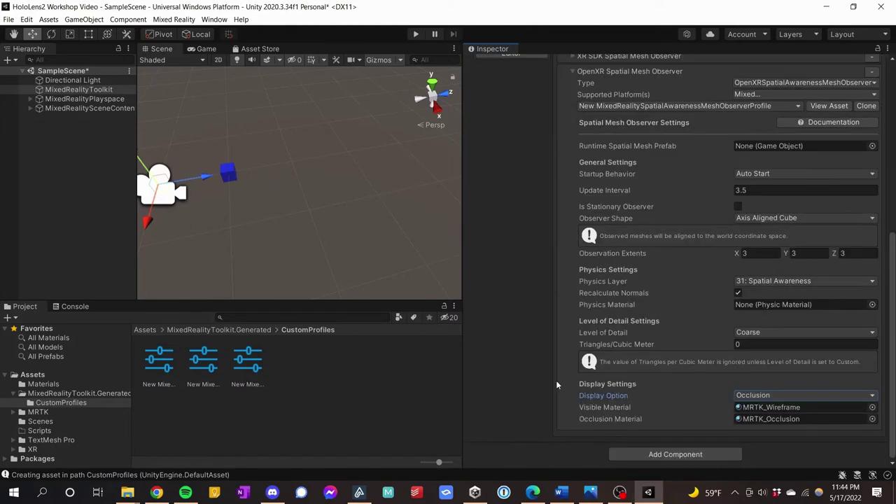
{"action": "scroll", "coordinate": [556, 380], "scroll_direction": "up", "scroll_amount": 8}
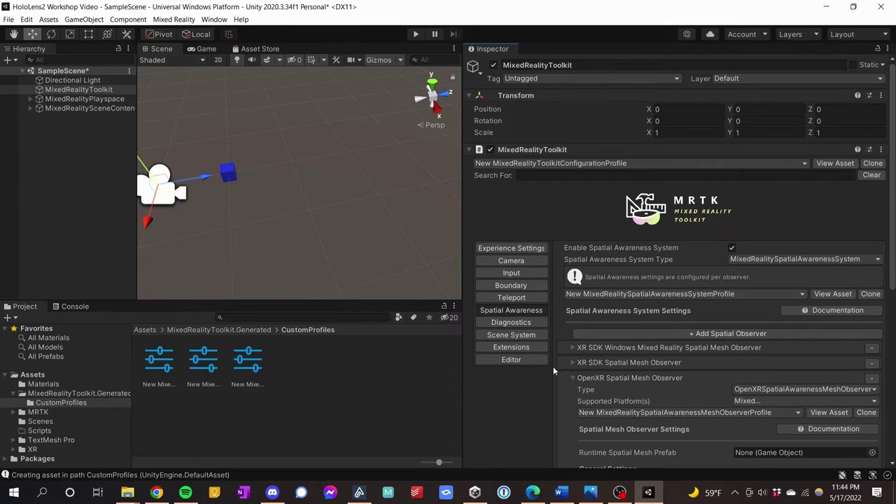
Step: Clone the diagnostics profile as New MixedRealityDiagnosticsProfile and uncheck Enable Diagnostics System
{"action": "left_click", "coordinate": [514, 322]}
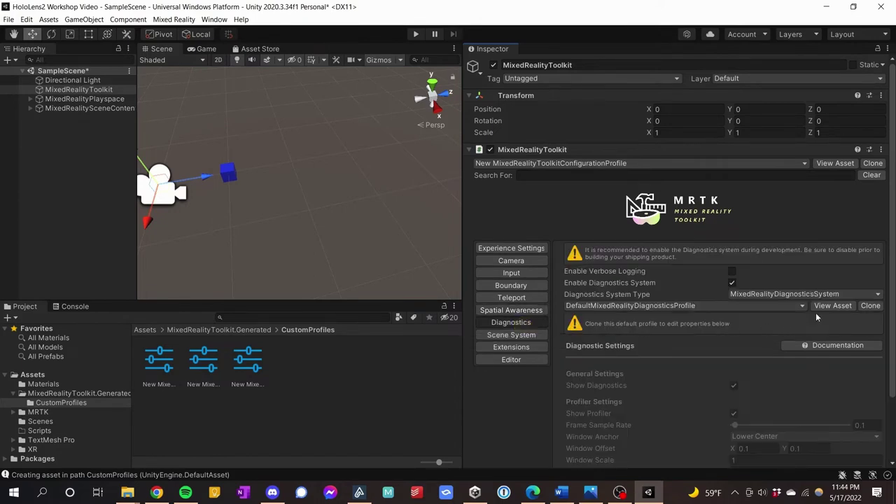
{"action": "left_click", "coordinate": [870, 306]}
{"action": "left_click", "coordinate": [315, 327]}
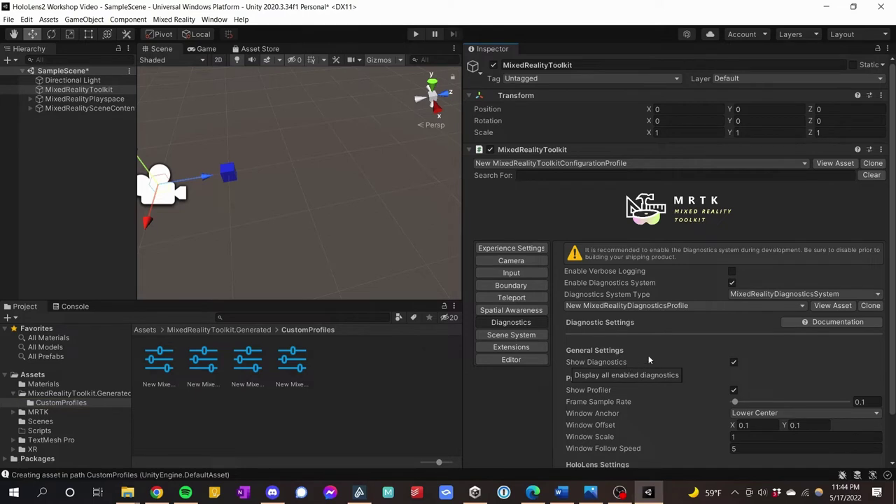
{"action": "left_click", "coordinate": [732, 282]}
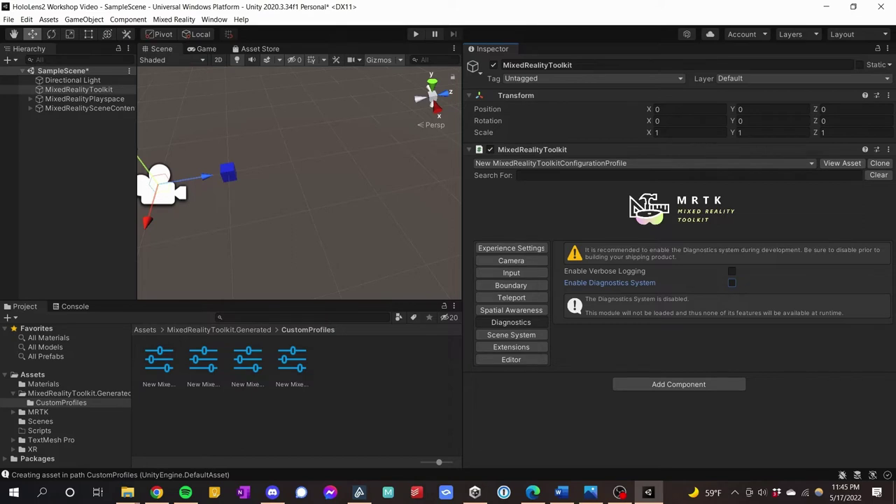
Step: Expand MixedRealitySceneContent in the Hierarchy and select the Cube to view its components
{"action": "left_click", "coordinate": [31, 99]}
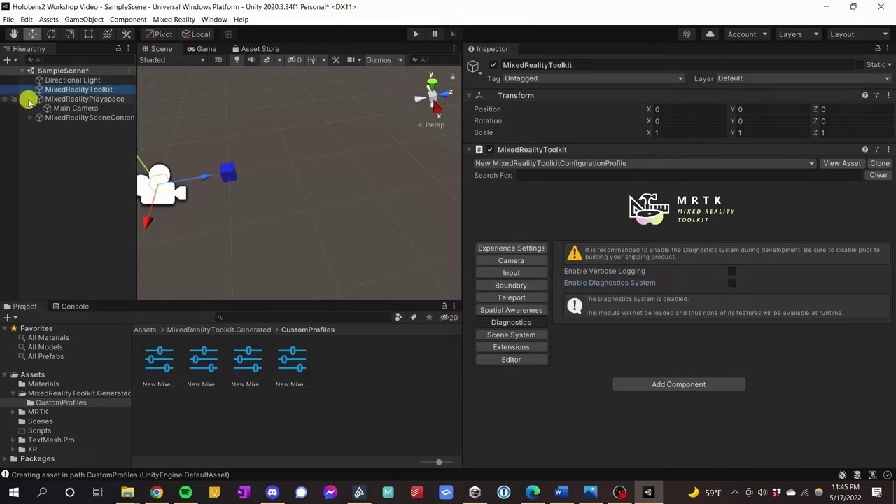
{"action": "left_click", "coordinate": [30, 99]}
{"action": "left_click", "coordinate": [30, 108]}
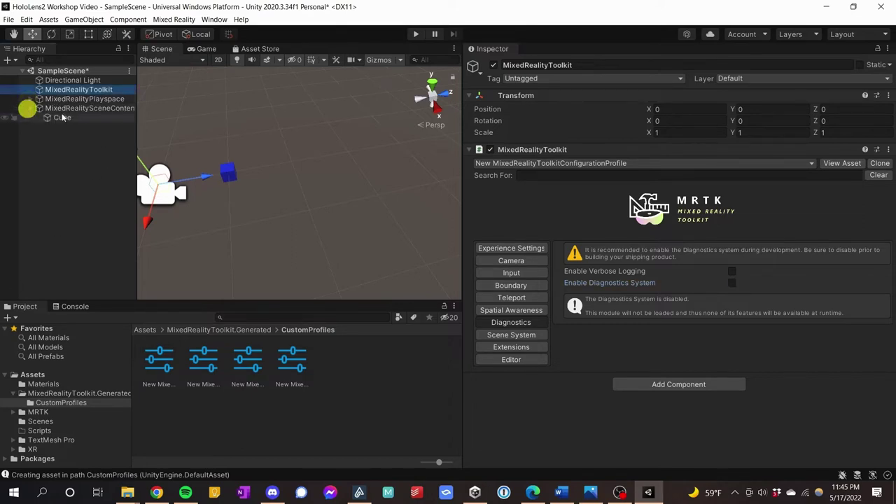
{"action": "left_click", "coordinate": [76, 109]}
{"action": "left_click", "coordinate": [64, 117]}
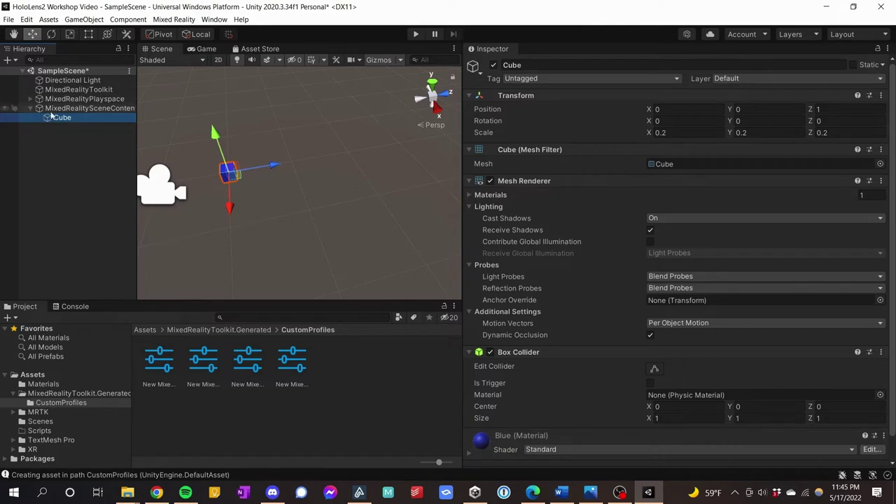
{"action": "scroll", "coordinate": [550, 253], "scroll_direction": "down", "scroll_amount": 1}
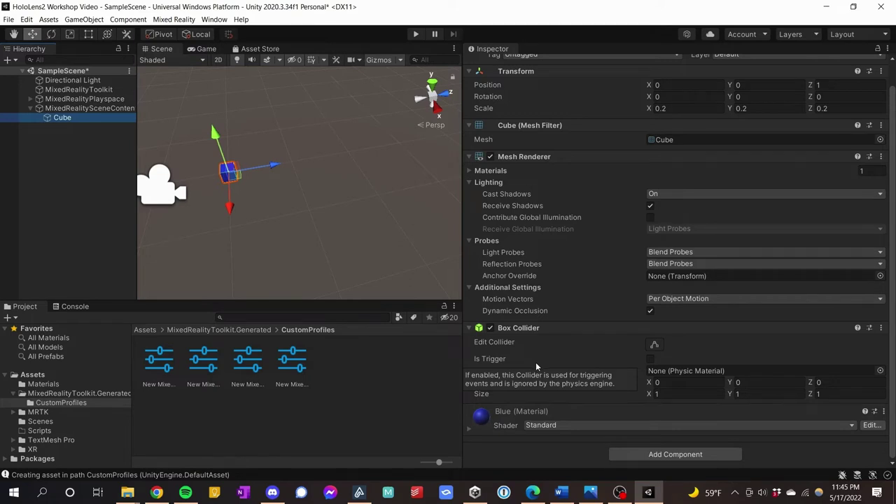
Step: Add Object Manipulator to the Cube via an 'objec' search, then add Near Interaction Grabbable
{"action": "left_click", "coordinate": [618, 454]}
{"action": "type", "text": "objec"}
{"action": "key", "text": "Return"}
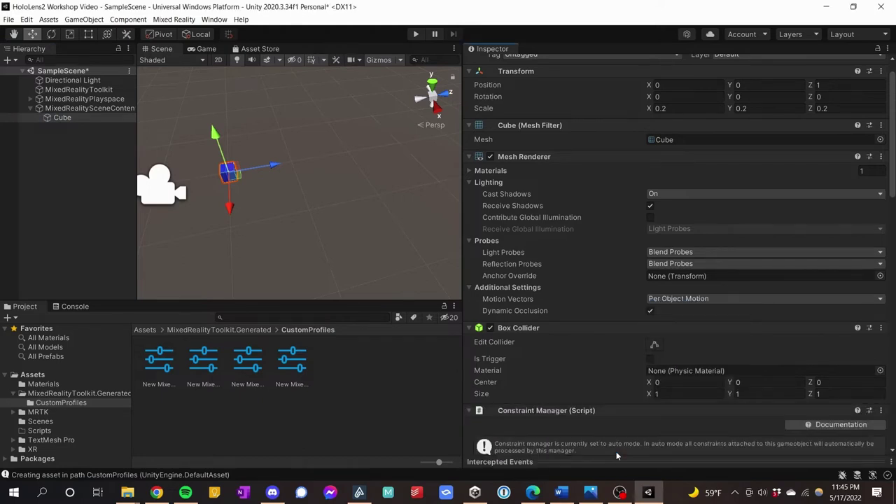
{"action": "scroll", "coordinate": [569, 409], "scroll_direction": "down", "scroll_amount": 5}
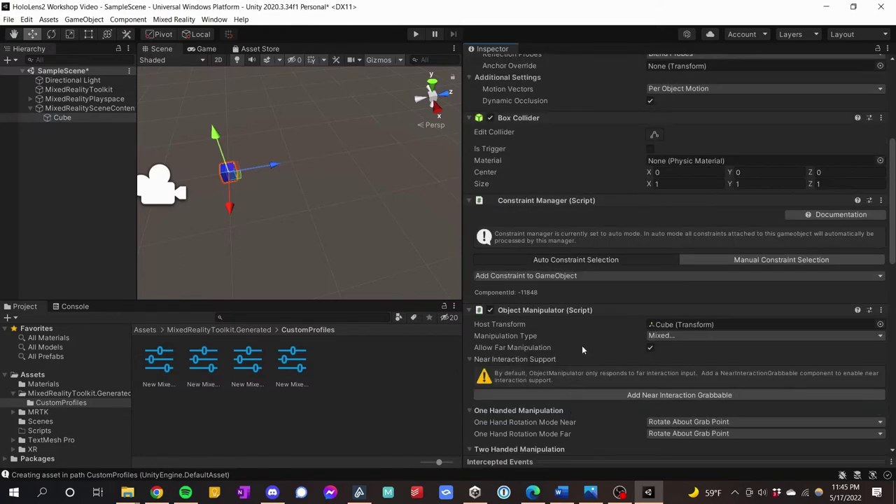
{"action": "left_click", "coordinate": [571, 397]}
Step: Check the Cube's Object Manipulator Manipulation Type options, leaving them unchanged
{"action": "scroll", "coordinate": [570, 396], "scroll_direction": "down", "scroll_amount": 10}
{"action": "scroll", "coordinate": [567, 393], "scroll_direction": "up", "scroll_amount": 8}
{"action": "scroll", "coordinate": [567, 388], "scroll_direction": "down", "scroll_amount": 6}
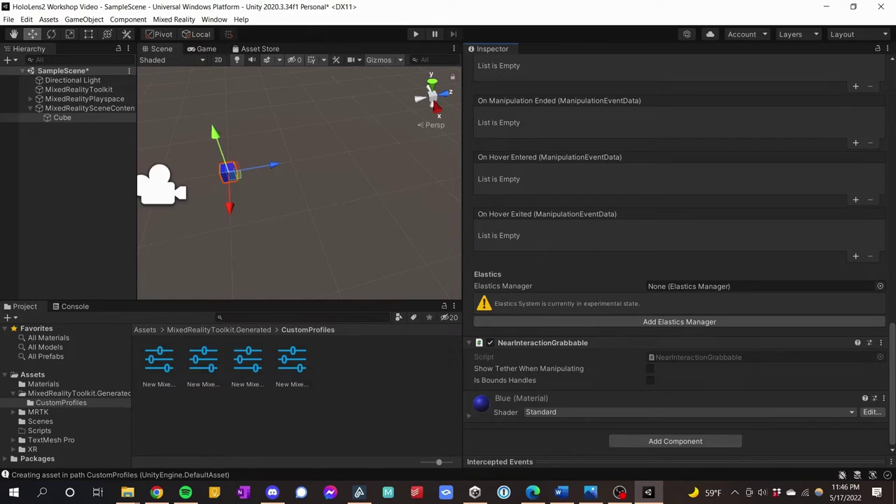
{"action": "scroll", "coordinate": [570, 375], "scroll_direction": "up", "scroll_amount": 6}
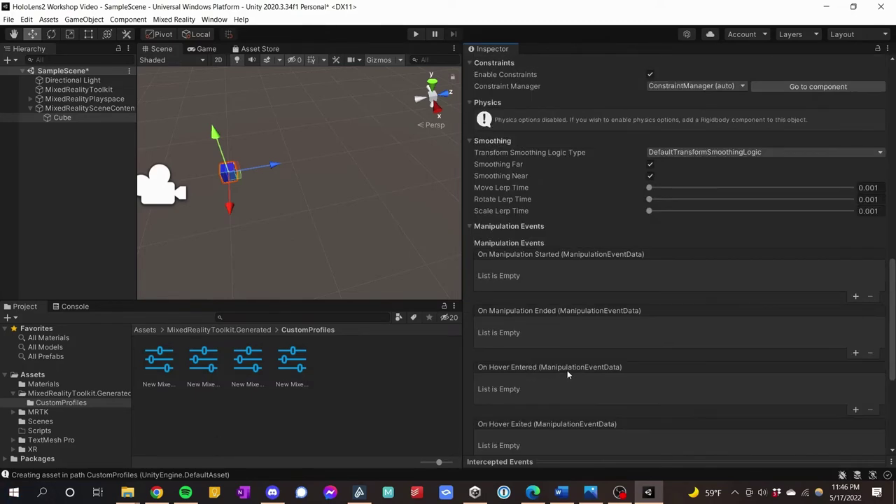
{"action": "scroll", "coordinate": [564, 370], "scroll_direction": "up", "scroll_amount": 3}
{"action": "scroll", "coordinate": [568, 381], "scroll_direction": "up", "scroll_amount": 6}
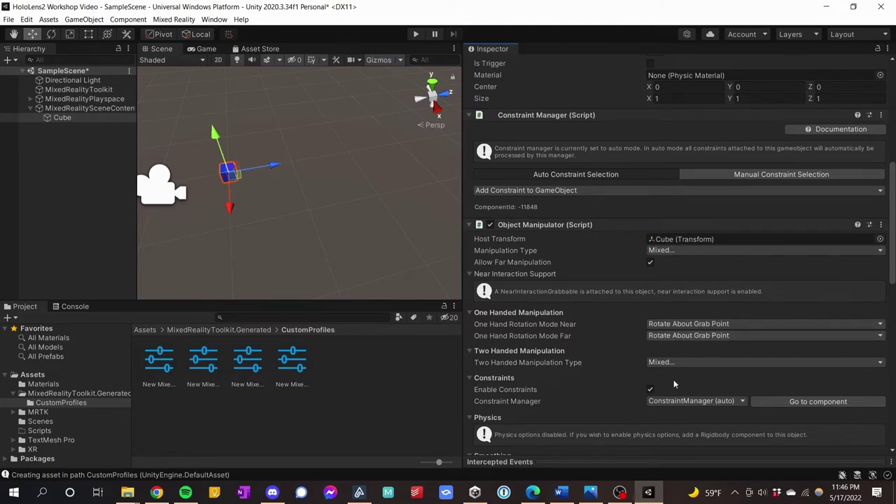
{"action": "left_click", "coordinate": [669, 250]}
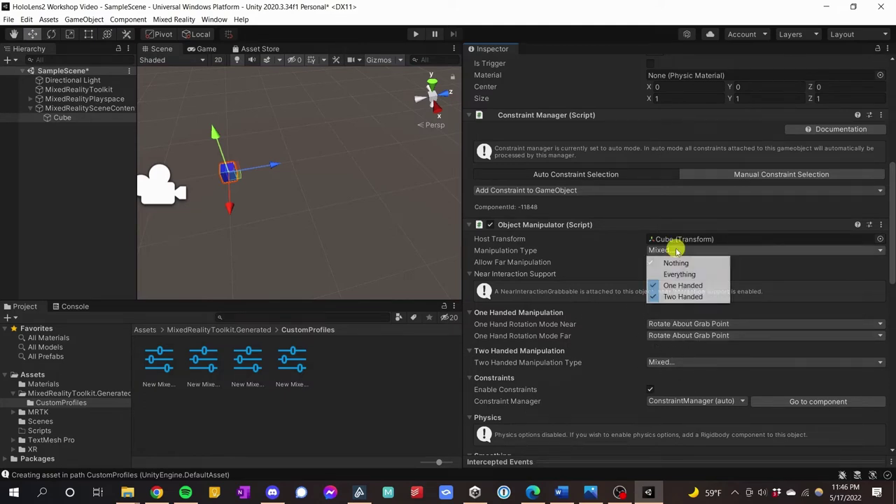
{"action": "left_click", "coordinate": [641, 227]}
{"action": "left_click", "coordinate": [641, 226]}
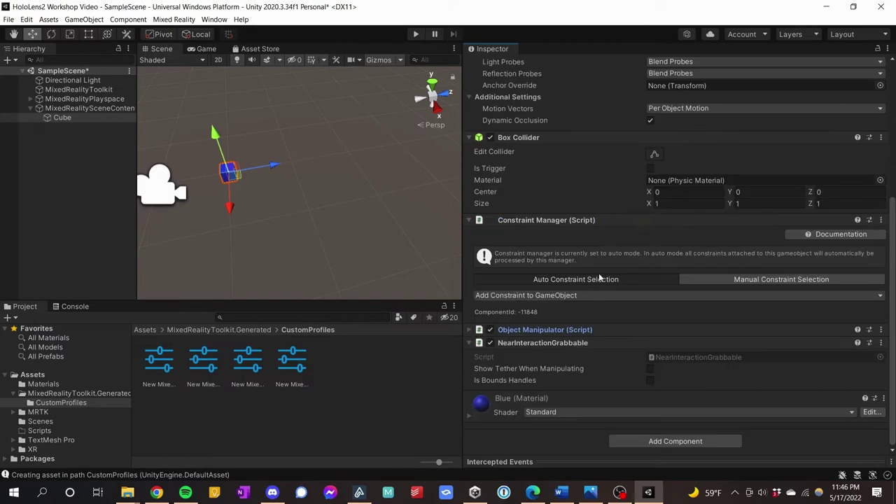
{"action": "left_click", "coordinate": [603, 330]}
Step: Look through the Cube's remaining components in the Inspector
{"action": "scroll", "coordinate": [586, 360], "scroll_direction": "down", "scroll_amount": 5}
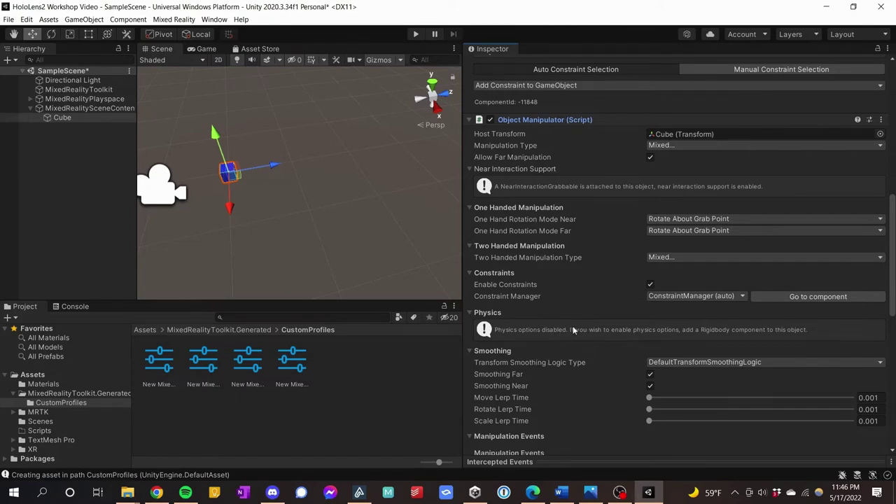
{"action": "scroll", "coordinate": [561, 346], "scroll_direction": "down", "scroll_amount": 3}
{"action": "scroll", "coordinate": [529, 338], "scroll_direction": "down", "scroll_amount": 3}
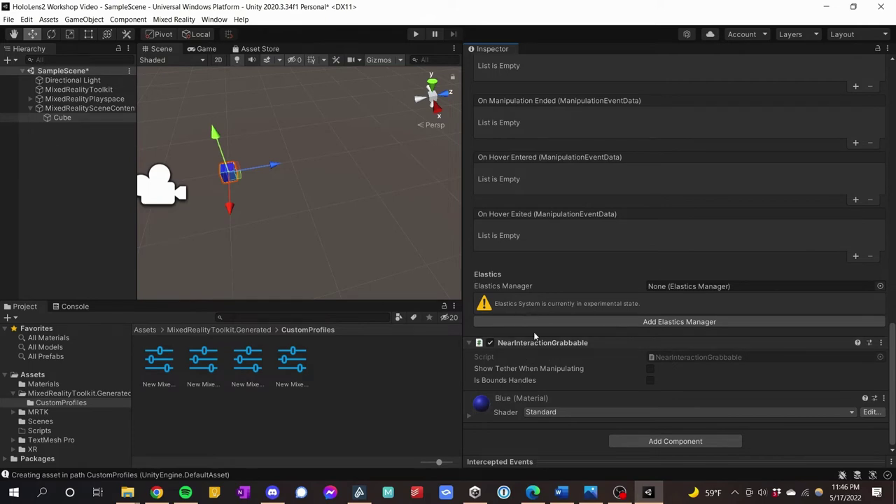
{"action": "scroll", "coordinate": [518, 272], "scroll_direction": "up", "scroll_amount": 10}
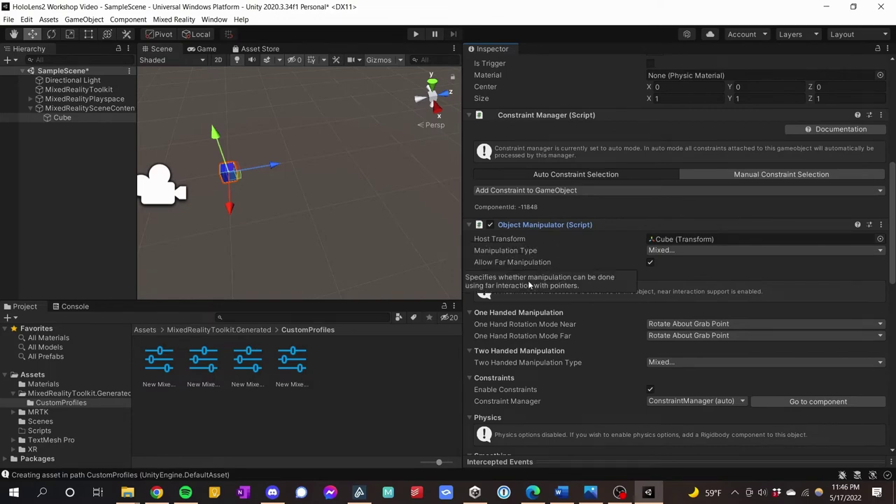
{"action": "scroll", "coordinate": [530, 283], "scroll_direction": "down", "scroll_amount": 8}
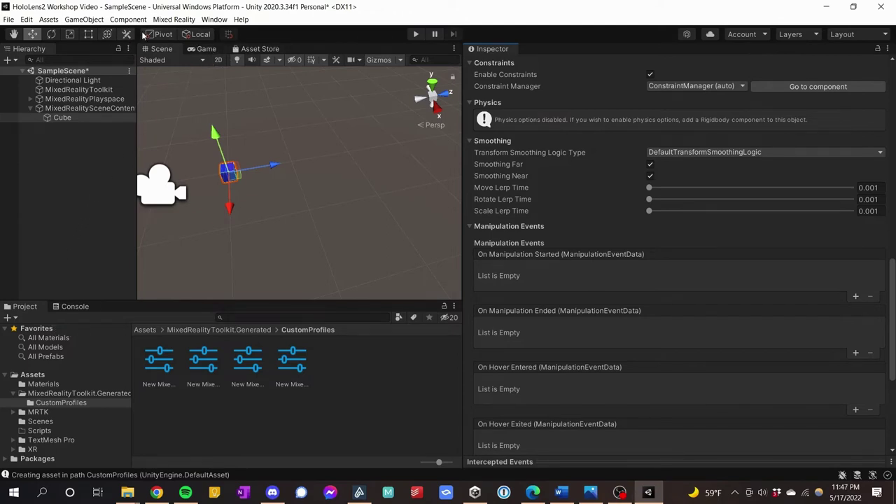
Step: Enter Play mode and grab and swing the cube with the simulated hand
{"action": "left_click", "coordinate": [414, 35]}
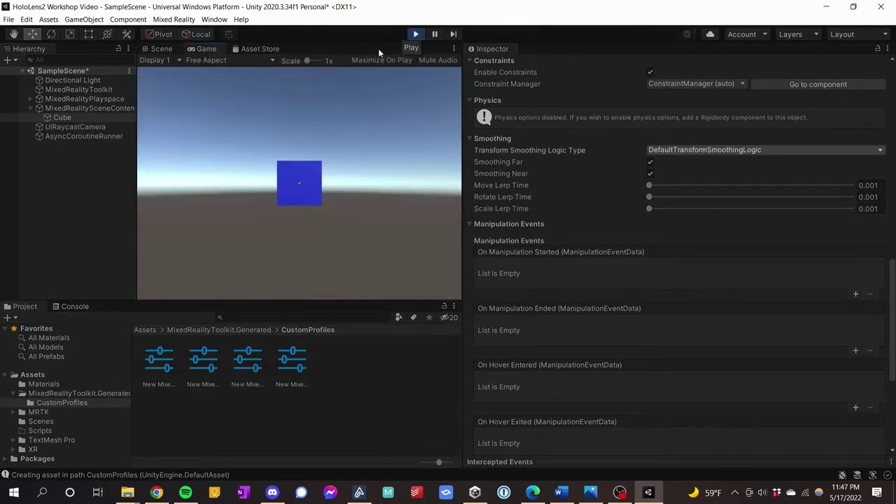
{"action": "key", "text": "ctrl+s"}
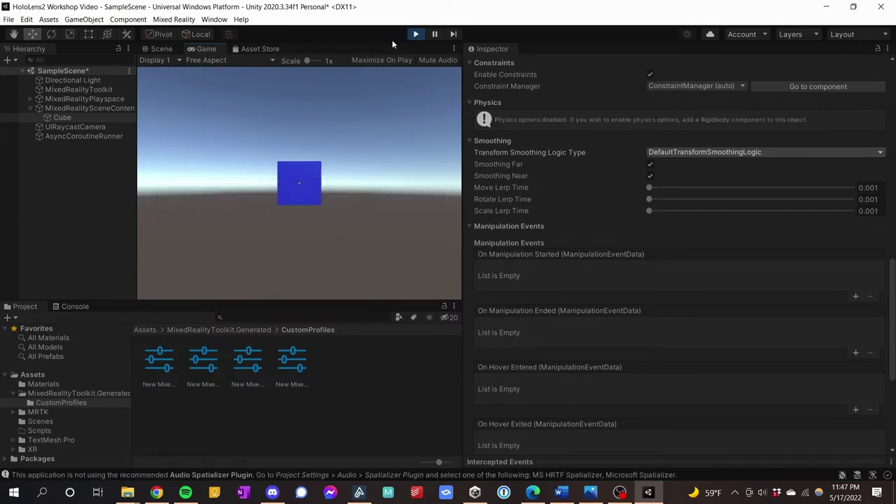
{"action": "key", "text": "space"}
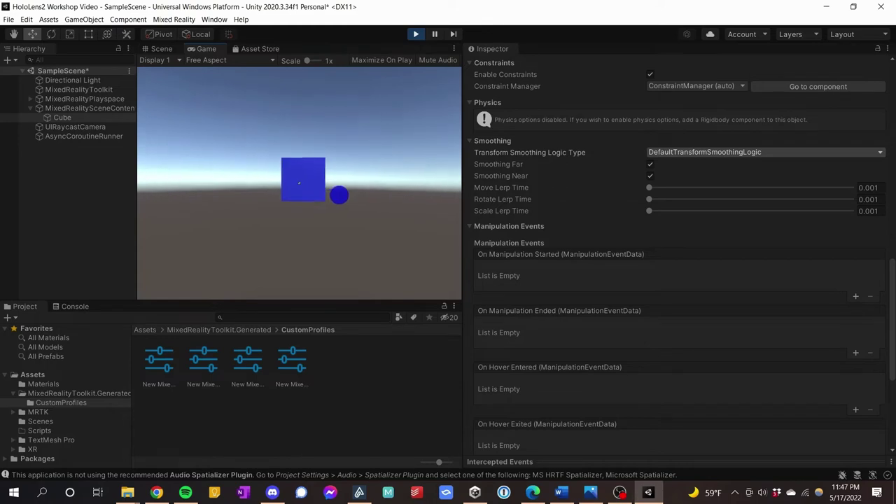
{"action": "left_click_drag", "start_coordinate": [362, 192], "coordinate": [277, 160]}
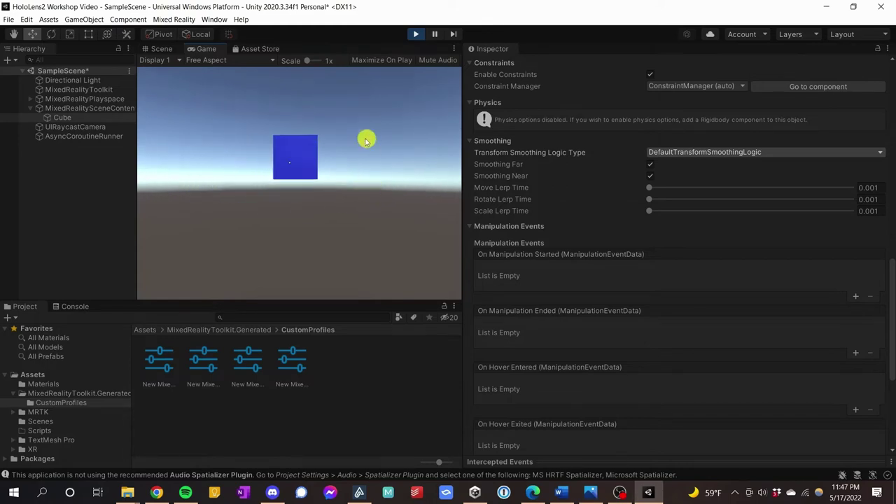
{"action": "left_click_drag", "start_coordinate": [340, 190], "coordinate": [339, 172]}
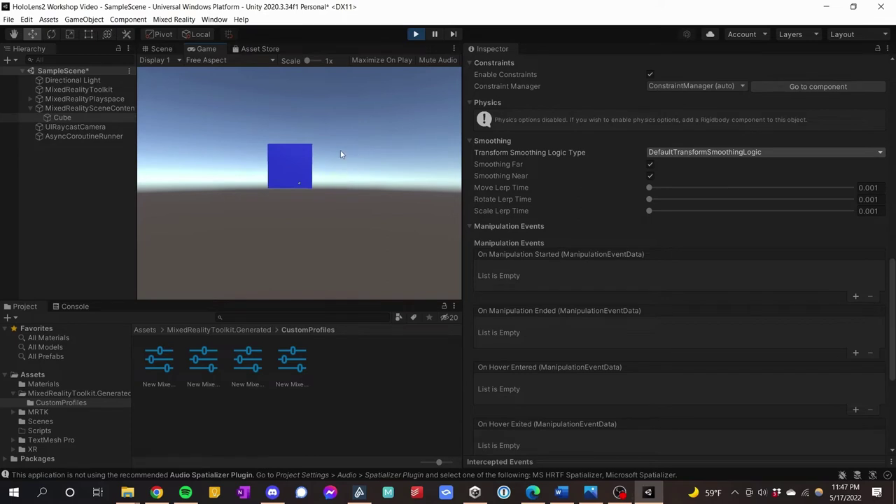
Step: Exit Play mode to return to the scene editor
{"action": "left_click", "coordinate": [417, 35]}
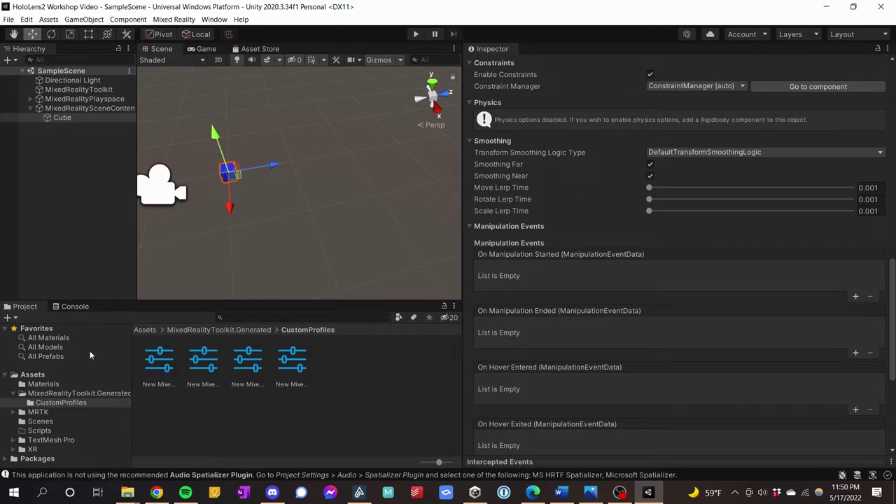
Step: Add a Rigidbody component to the Cube, with mass 1 and gravity enabled
{"action": "left_click", "coordinate": [76, 121]}
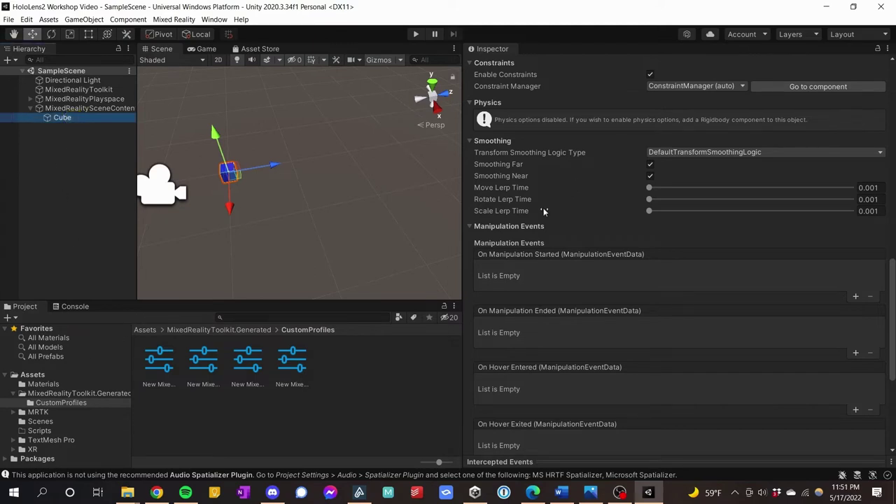
{"action": "scroll", "coordinate": [525, 259], "scroll_direction": "down", "scroll_amount": 5}
{"action": "left_click", "coordinate": [658, 440]}
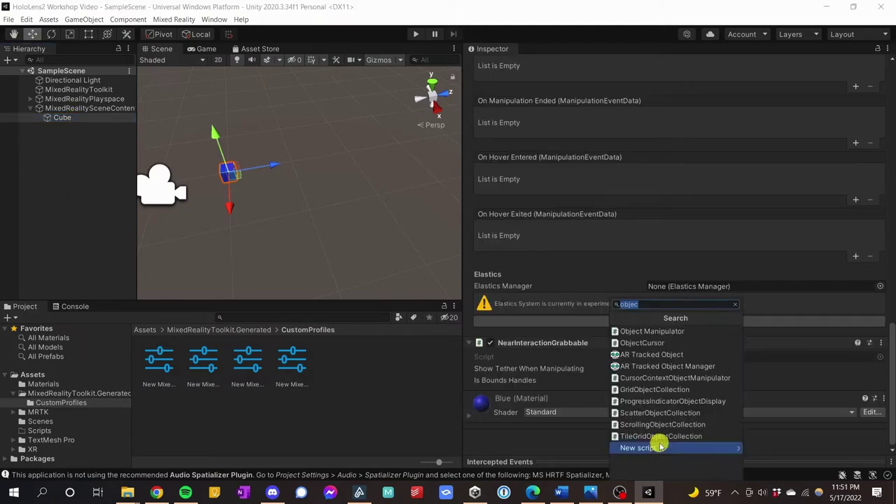
{"action": "type", "text": "rigi"}
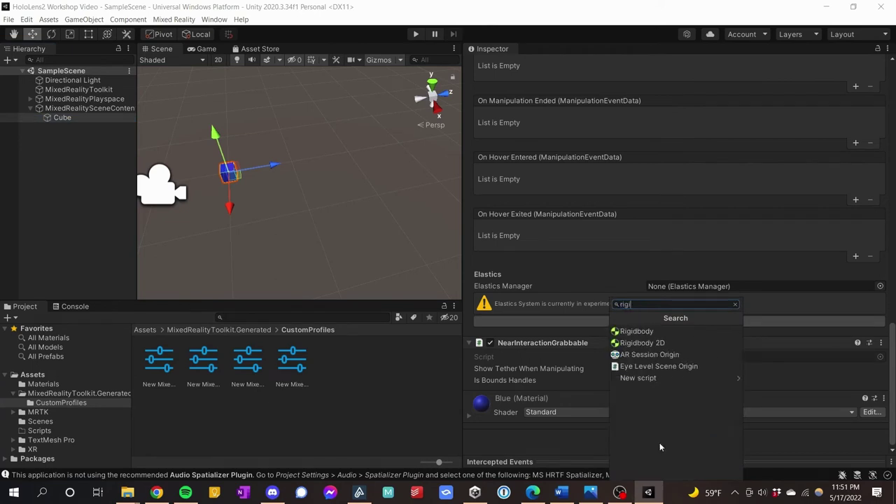
{"action": "left_click", "coordinate": [637, 333]}
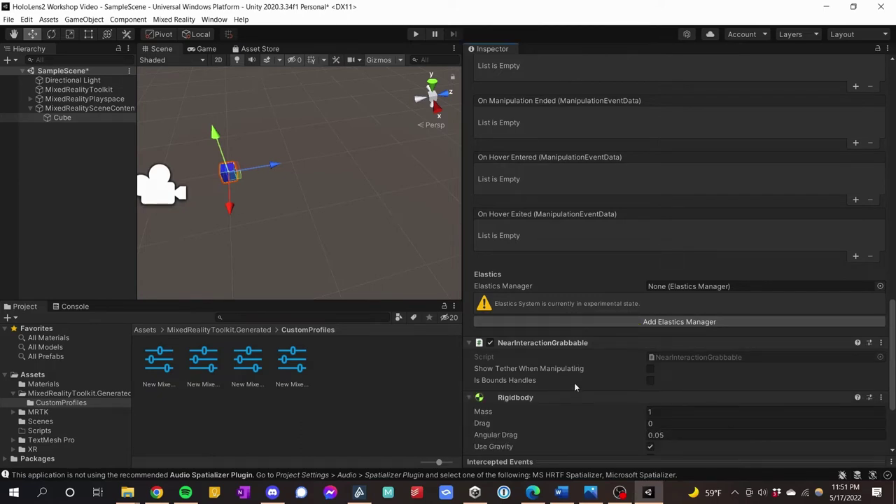
{"action": "scroll", "coordinate": [570, 394], "scroll_direction": "down", "scroll_amount": 3}
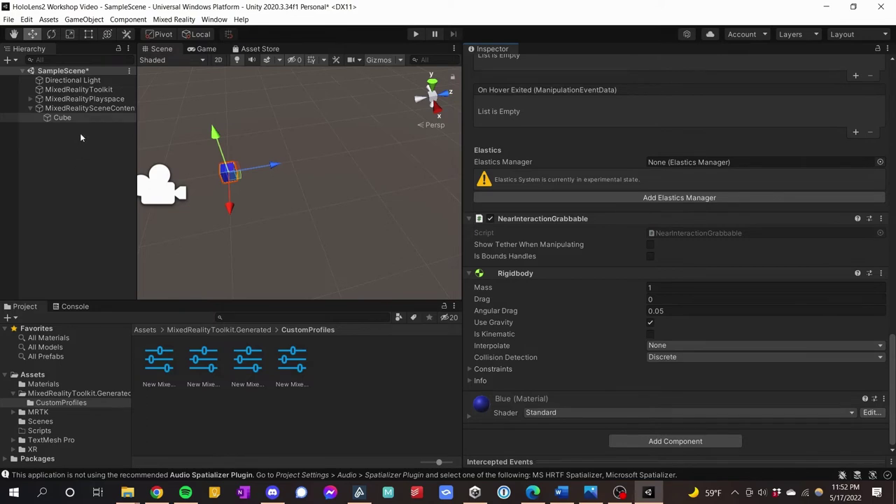
Step: Create a 3D cube named shelf and parent it under MixedRealitySceneContent
{"action": "right_click", "coordinate": [81, 152]}
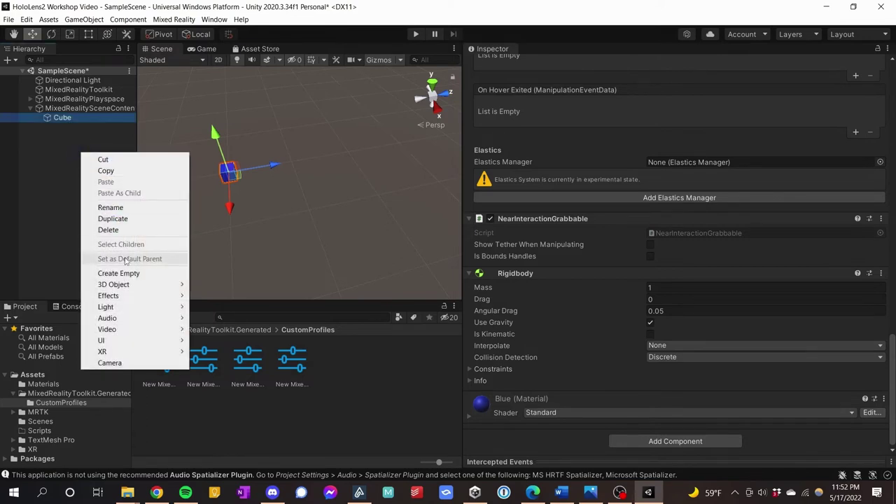
{"action": "mouse_move", "coordinate": [116, 284]}
{"action": "left_click", "coordinate": [210, 284]}
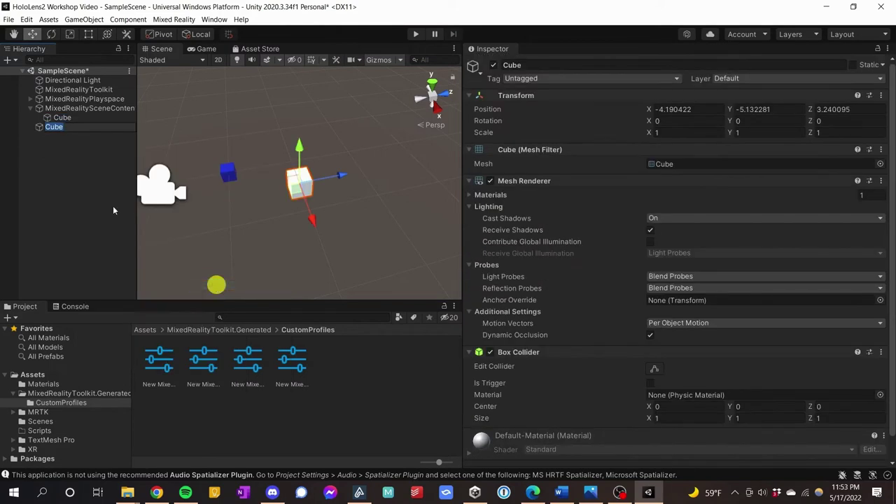
{"action": "type", "text": "shelf"}
{"action": "key", "text": "Return"}
{"action": "left_click_drag", "start_coordinate": [54, 131], "coordinate": [76, 108]}
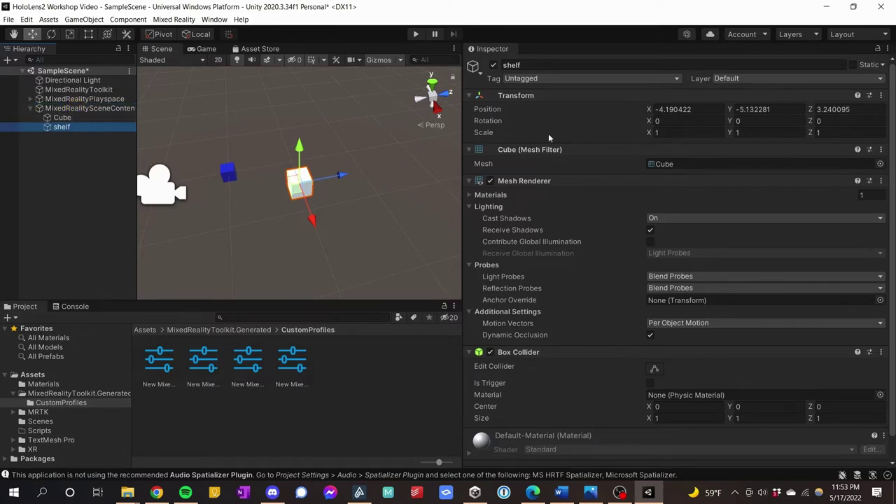
{"action": "left_click", "coordinate": [881, 93]}
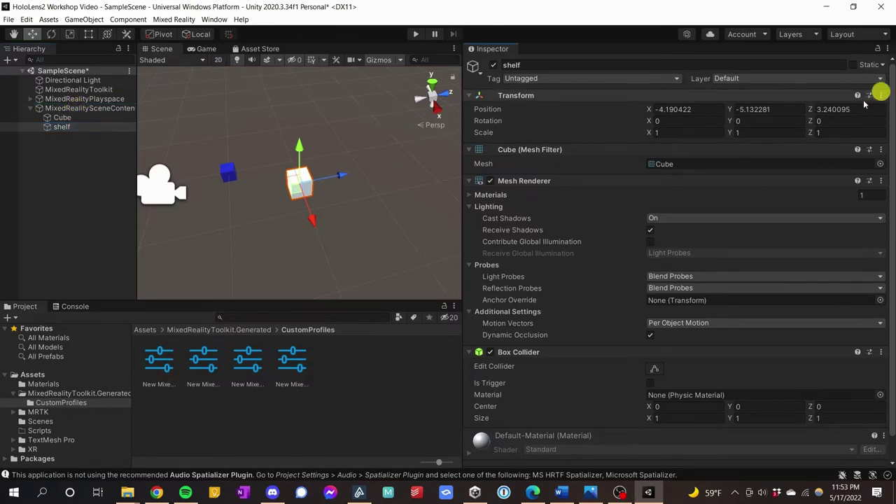
Step: Reset the shelf's Transform and move it forward to Z 1.052
{"action": "left_click", "coordinate": [881, 94]}
{"action": "left_click", "coordinate": [840, 108]}
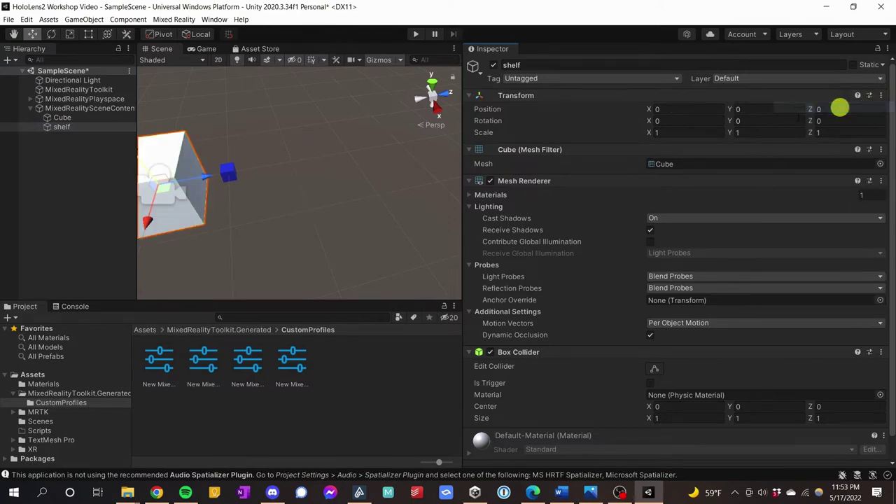
{"action": "left_click_drag", "start_coordinate": [205, 180], "coordinate": [277, 163]}
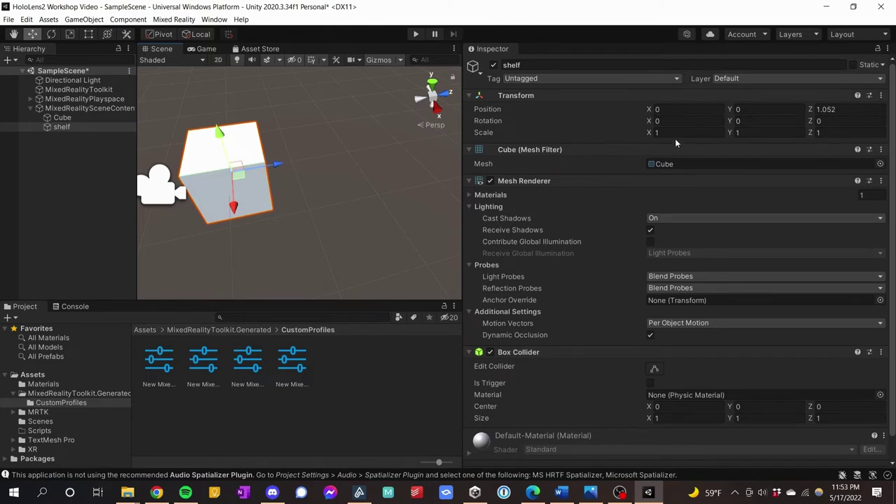
Step: Scale the shelf to 3.1, 0.18, 0.82 and lower it to Y -0.39
{"action": "left_click_drag", "start_coordinate": [650, 132], "coordinate": [695, 135]}
{"action": "key", "text": "Tab"}
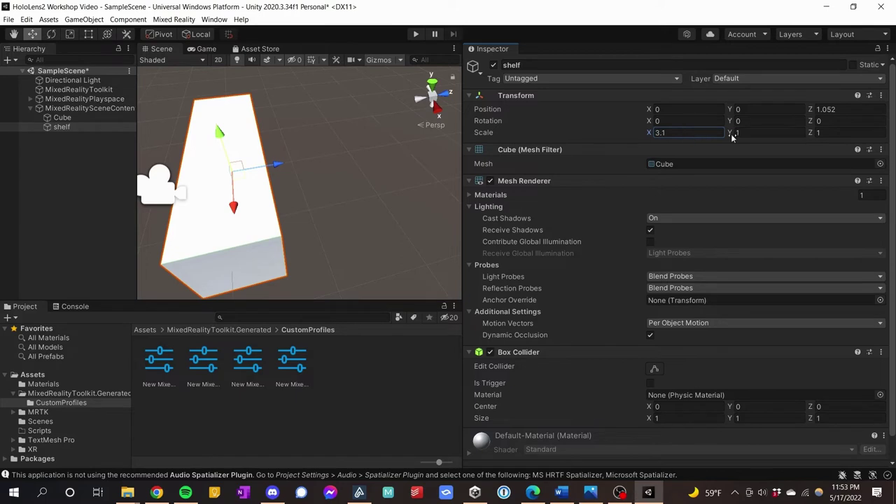
{"action": "type", "text": "0.15"}
{"action": "key", "text": "BackSpace"}
{"action": "key", "text": "BackSpace"}
{"action": "type", "text": "27"}
{"action": "key", "text": "BackSpace"}
{"action": "key", "text": "BackSpace"}
{"action": "type", "text": "18"}
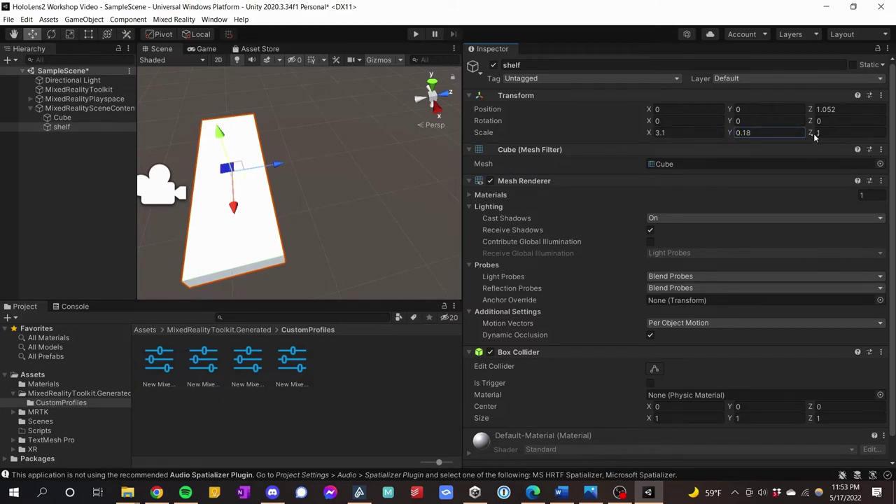
{"action": "left_click_drag", "start_coordinate": [811, 136], "coordinate": [801, 131]}
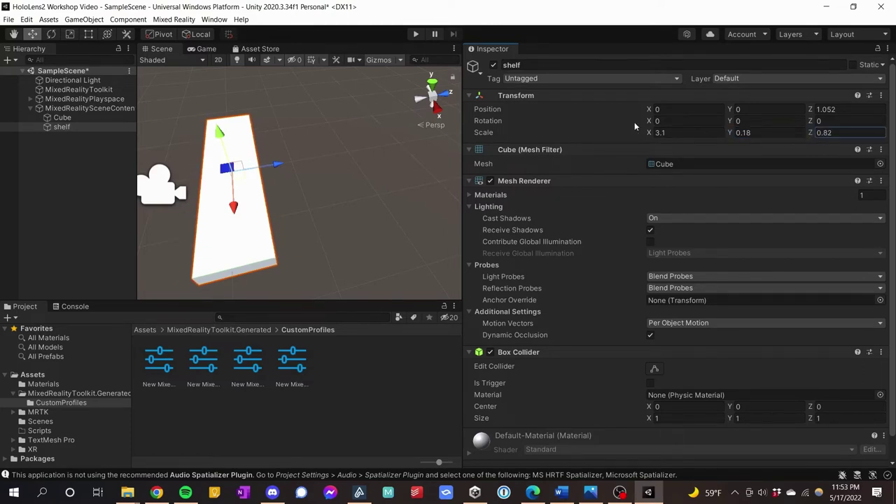
{"action": "left_click", "coordinate": [731, 110]}
{"action": "left_click_drag", "start_coordinate": [730, 111], "coordinate": [723, 112]}
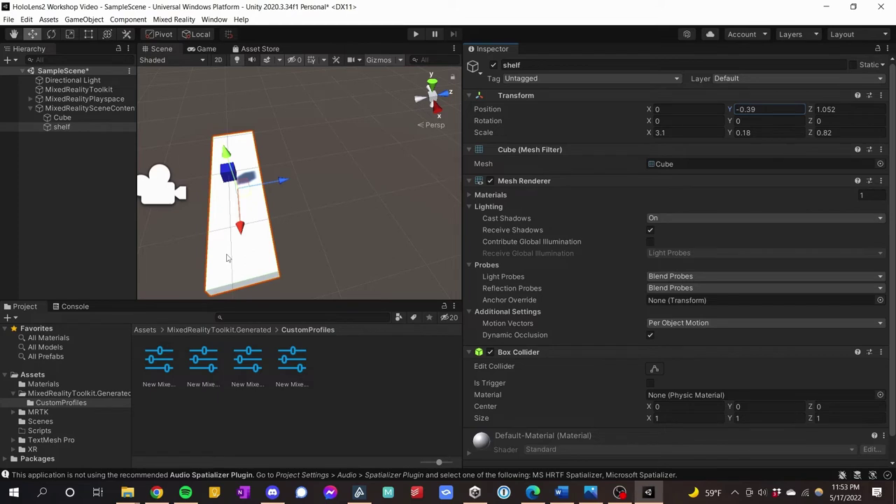
Step: Duplicate the Cube into Cube (1) at X -0.7 and Cube (2) at X 0.797, then save
{"action": "left_click", "coordinate": [73, 120]}
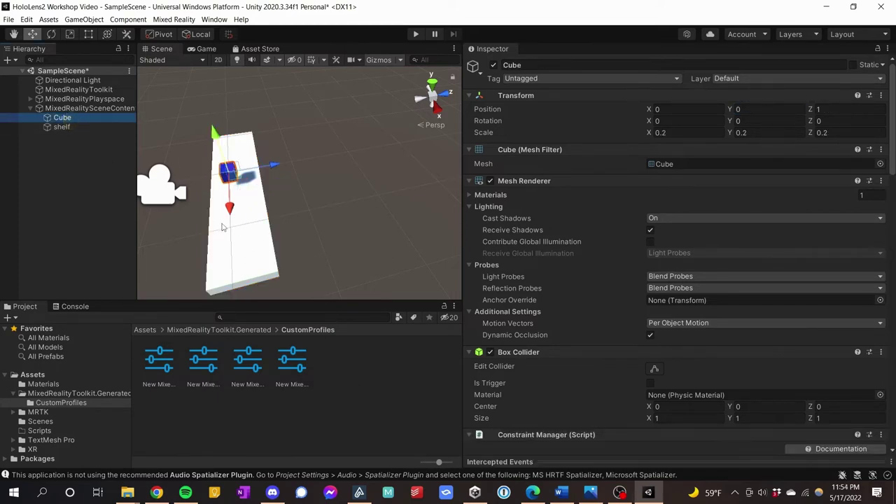
{"action": "right_click", "coordinate": [74, 117]}
{"action": "left_click", "coordinate": [98, 187]}
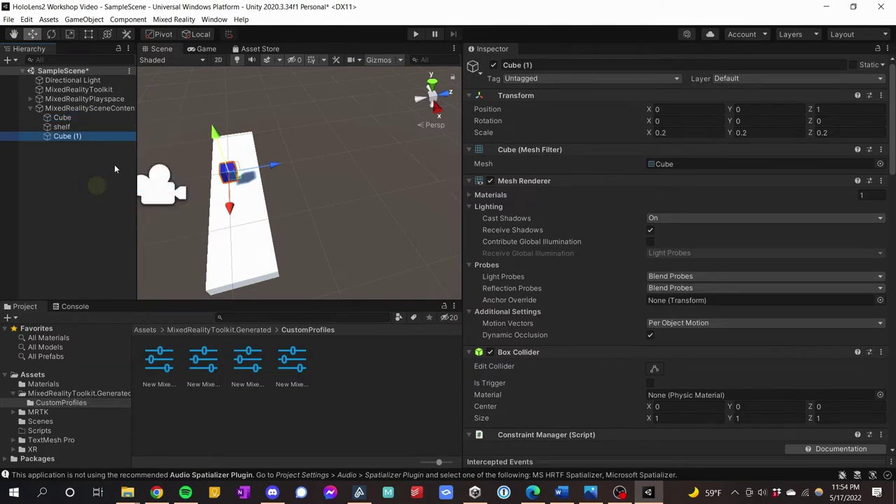
{"action": "right_click", "coordinate": [66, 137]}
{"action": "left_click", "coordinate": [98, 200]}
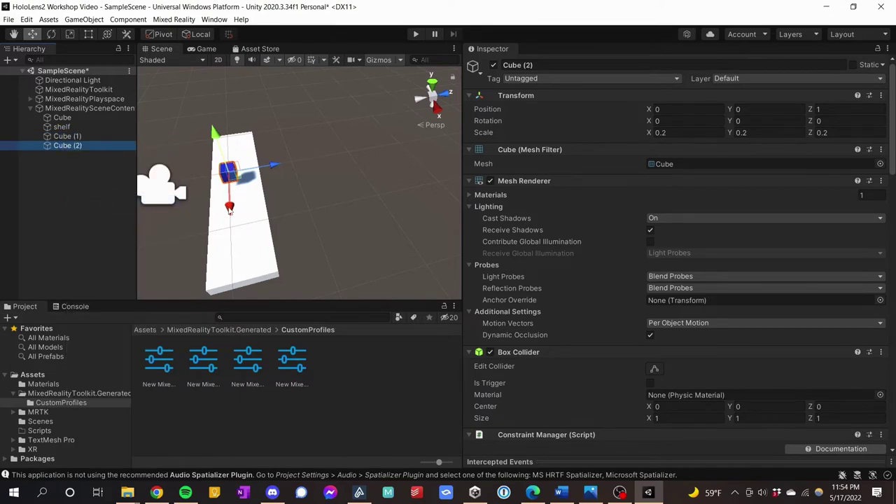
{"action": "left_click_drag", "start_coordinate": [229, 211], "coordinate": [230, 252]}
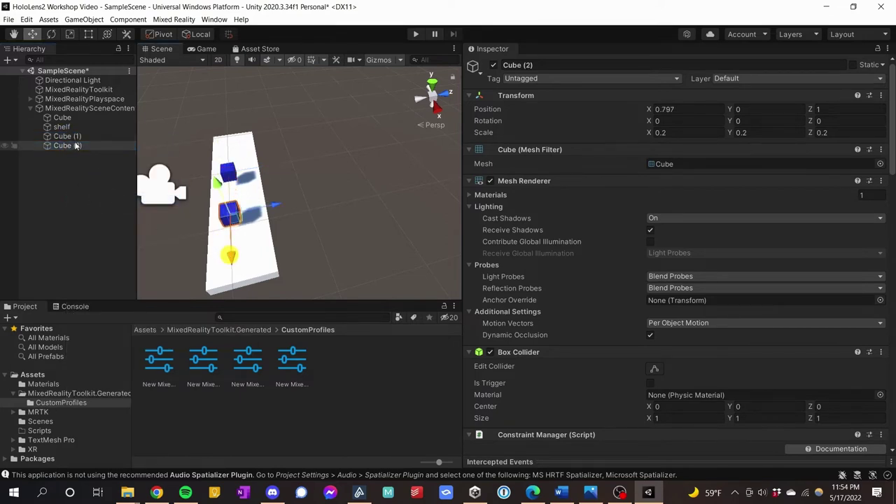
{"action": "left_click", "coordinate": [70, 136]}
{"action": "left_click_drag", "start_coordinate": [229, 201], "coordinate": [231, 177]}
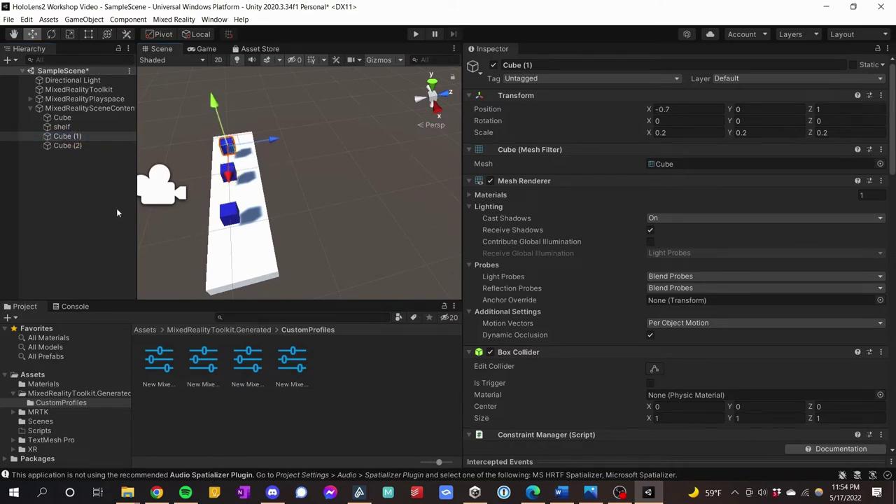
{"action": "key", "text": "ctrl+s"}
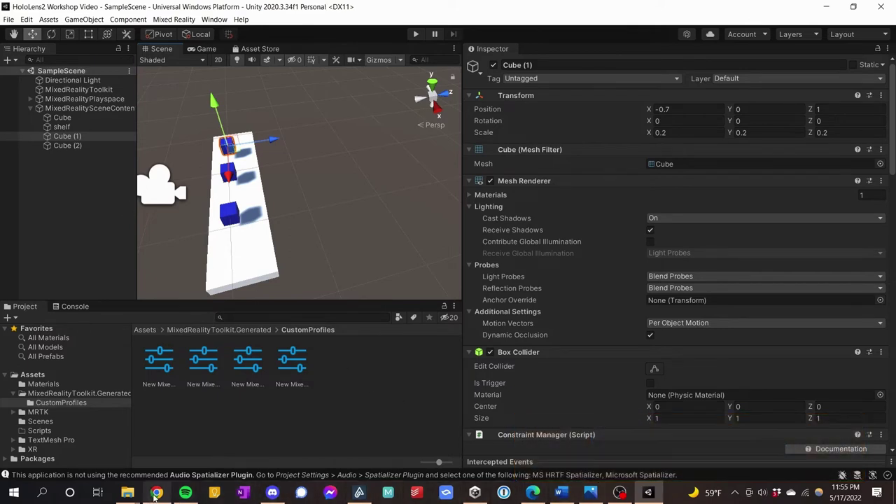
{"action": "mouse_move", "coordinate": [155, 494]}
{"action": "left_click", "coordinate": [158, 434]}
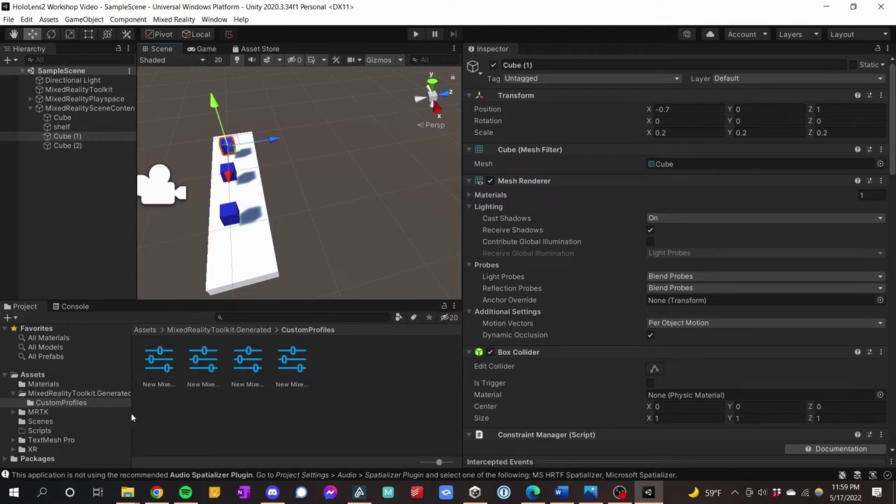
Step: Download ColorChanging.cs from bit.ly/hololens_script and drag it into Unity
{"action": "left_click", "coordinate": [155, 494]}
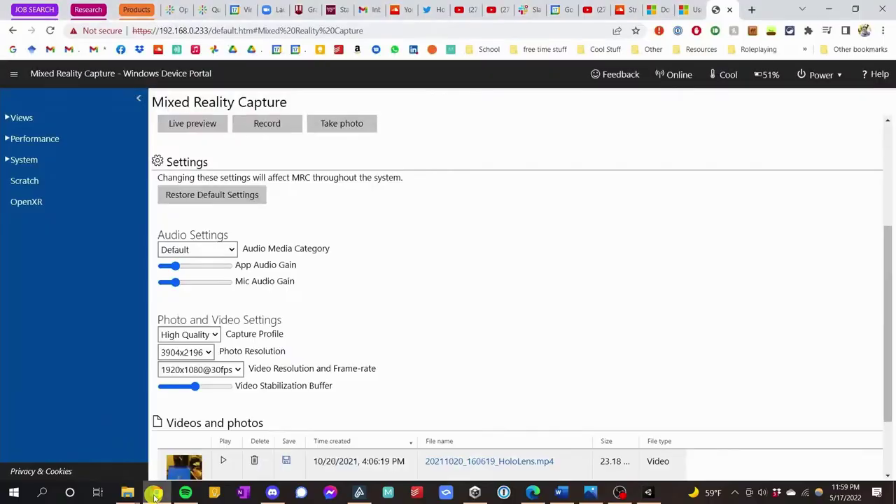
{"action": "left_click", "coordinate": [752, 9]}
{"action": "type", "text": "bi"}
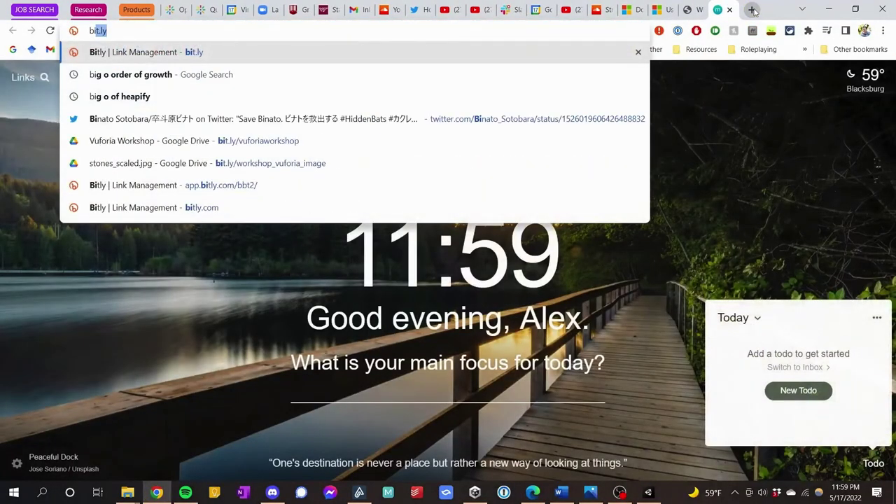
{"action": "type", "text": ".ly/"}
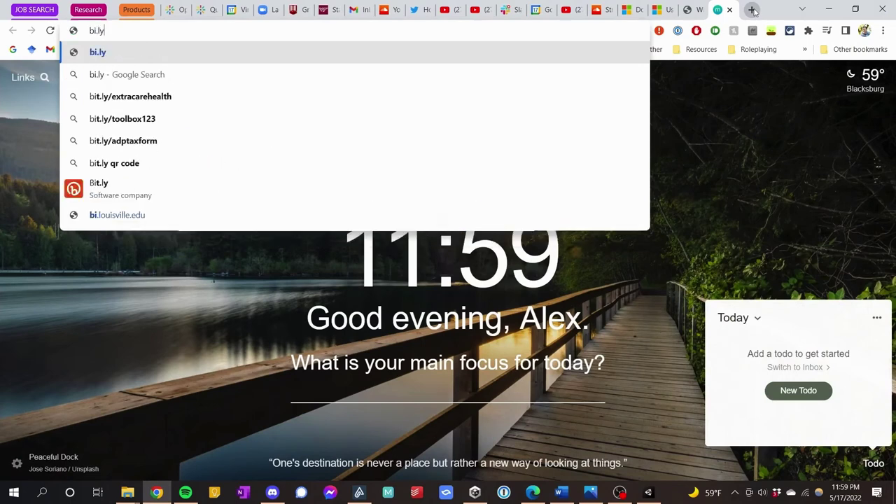
{"action": "key", "text": "BackSpace"}
{"action": "key", "text": "BackSpace"}
{"action": "key", "text": "BackSpace"}
{"action": "key", "text": "BackSpace"}
{"action": "type", "text": "t"}
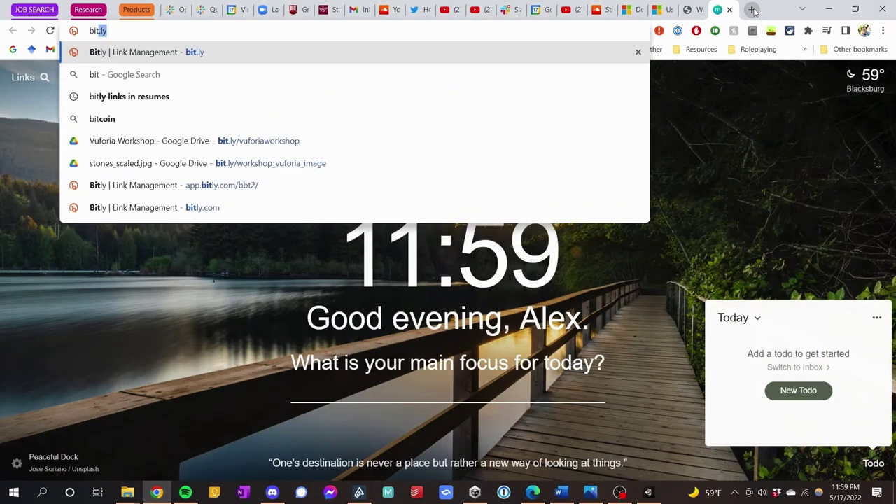
{"action": "type", "text": ".ly/"}
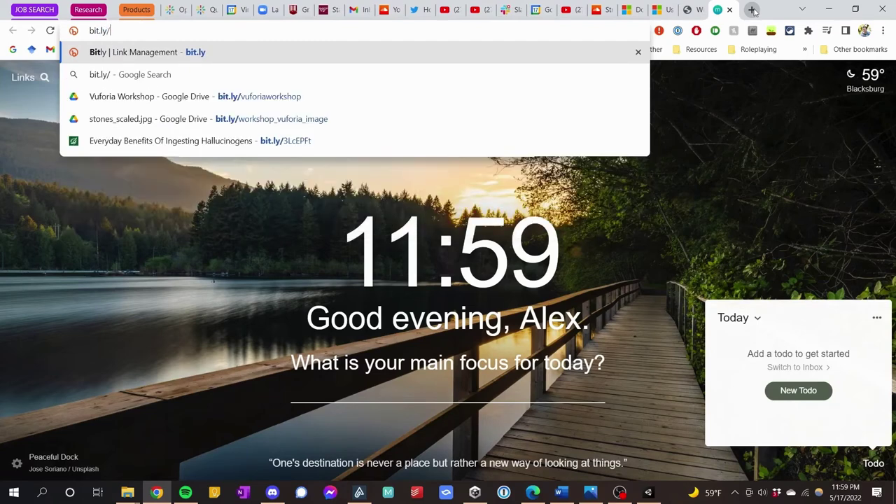
{"action": "type", "text": "holo"}
{"action": "type", "text": "lens"}
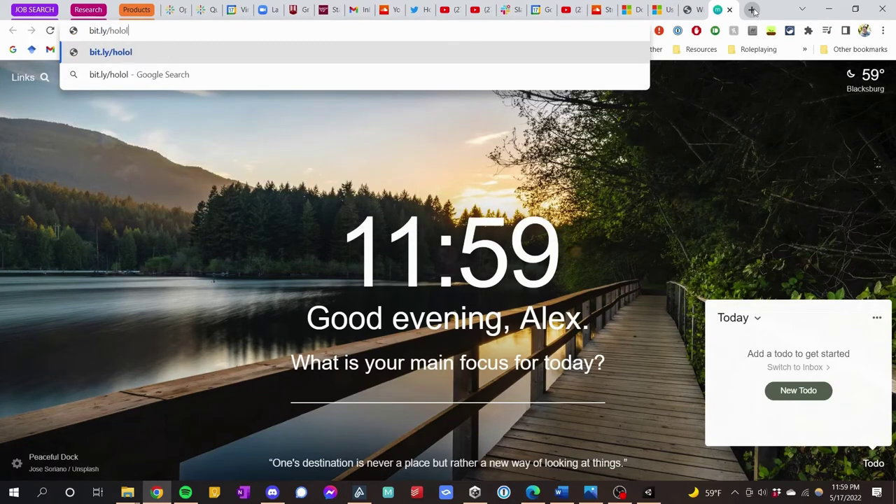
{"action": "type", "text": "_script"}
{"action": "key", "text": "Return"}
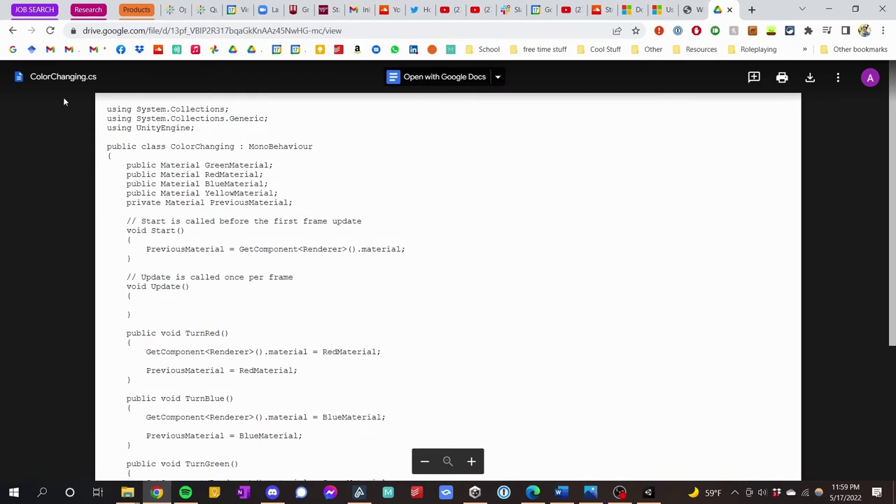
{"action": "left_click", "coordinate": [810, 80]}
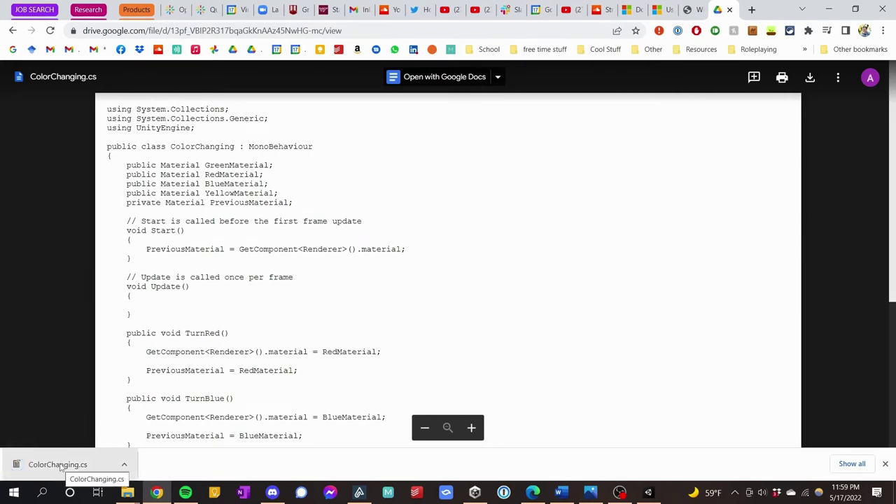
{"action": "left_click_drag", "start_coordinate": [61, 467], "coordinate": [42, 431]}
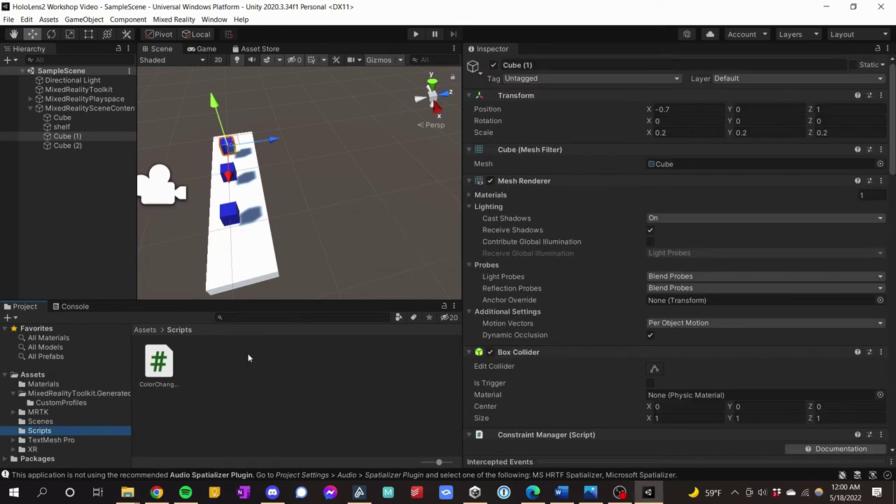
Step: Open ColorChanging.cs from Assets/Scripts in Visual Studio
{"action": "double_click", "coordinate": [159, 372]}
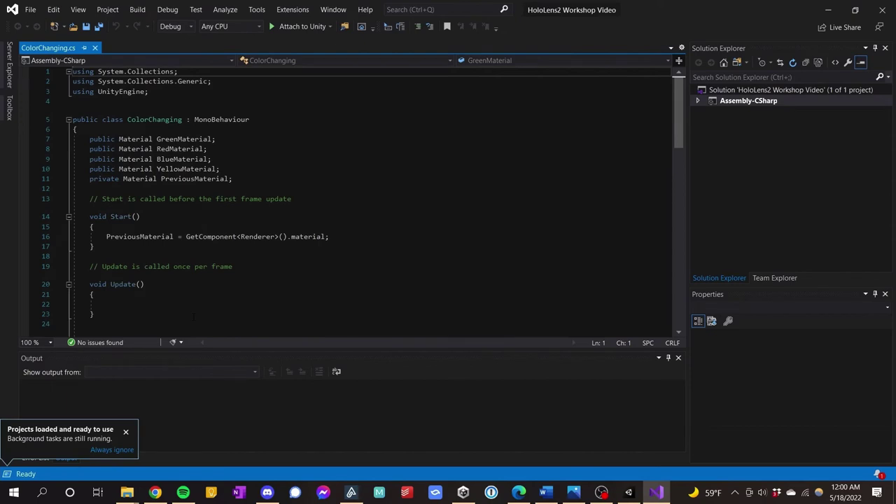
Step: Review ColorChanging.cs's four material fields and Start method, then close Visual Studio
{"action": "scroll", "coordinate": [351, 203], "scroll_direction": "down", "scroll_amount": 1}
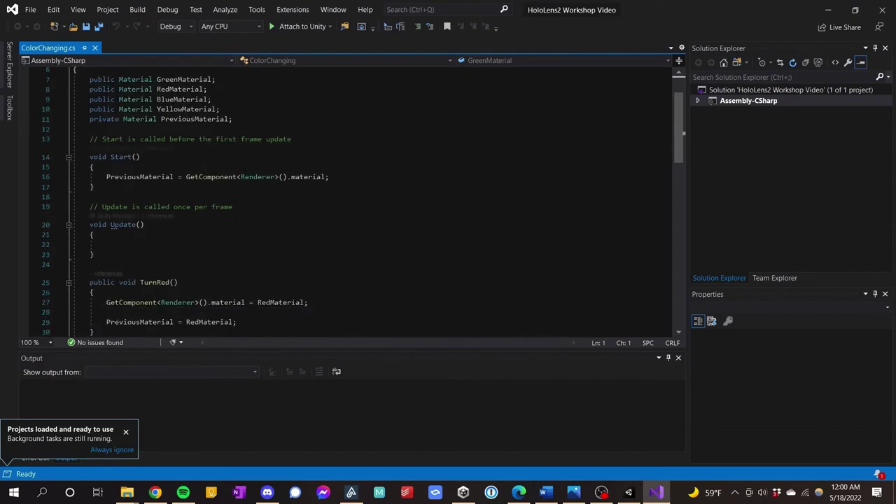
{"action": "scroll", "coordinate": [363, 201], "scroll_direction": "down", "scroll_amount": 4}
{"action": "scroll", "coordinate": [363, 201], "scroll_direction": "up", "scroll_amount": 3}
{"action": "scroll", "coordinate": [363, 201], "scroll_direction": "down", "scroll_amount": 1}
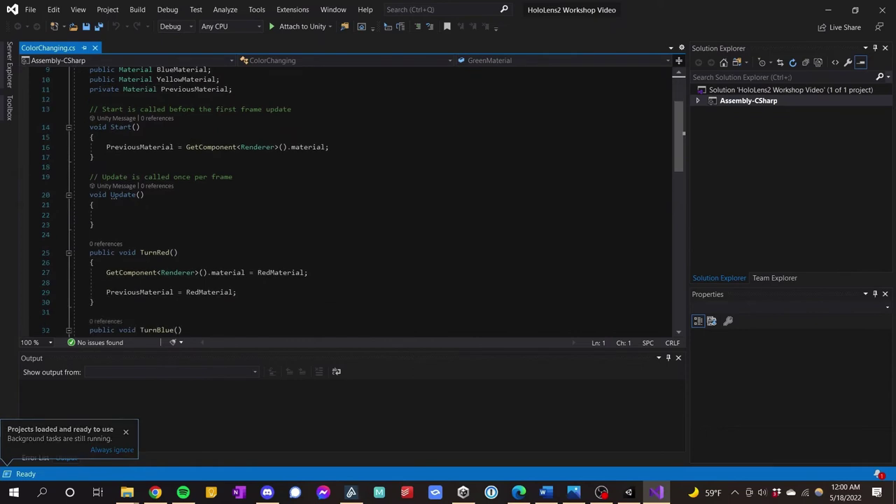
{"action": "scroll", "coordinate": [350, 203], "scroll_direction": "up", "scroll_amount": 2}
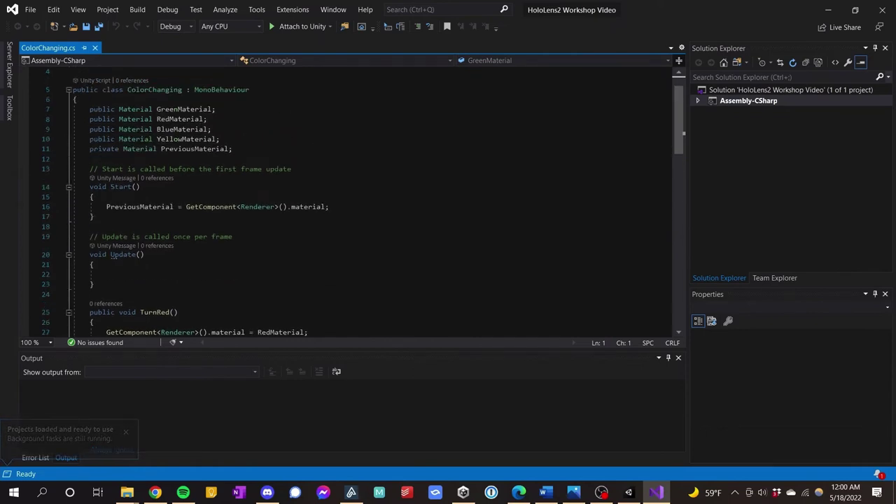
{"action": "scroll", "coordinate": [363, 201], "scroll_direction": "down", "scroll_amount": 6}
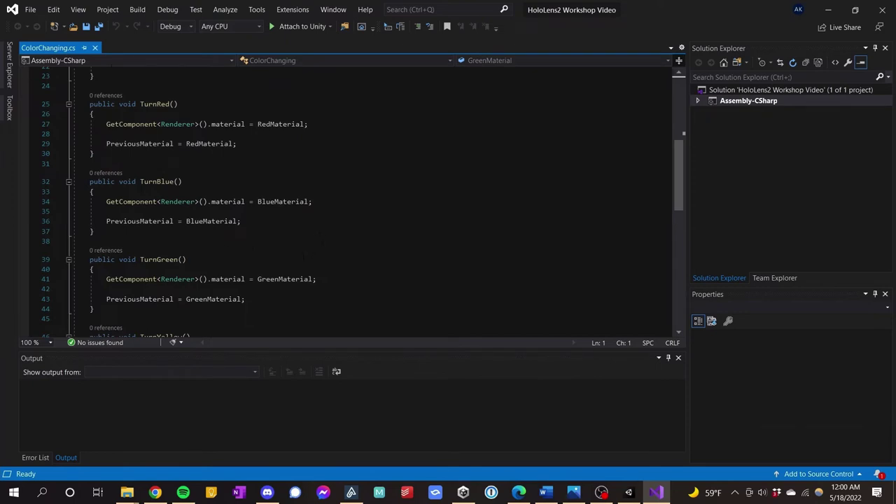
{"action": "left_click", "coordinate": [882, 11]}
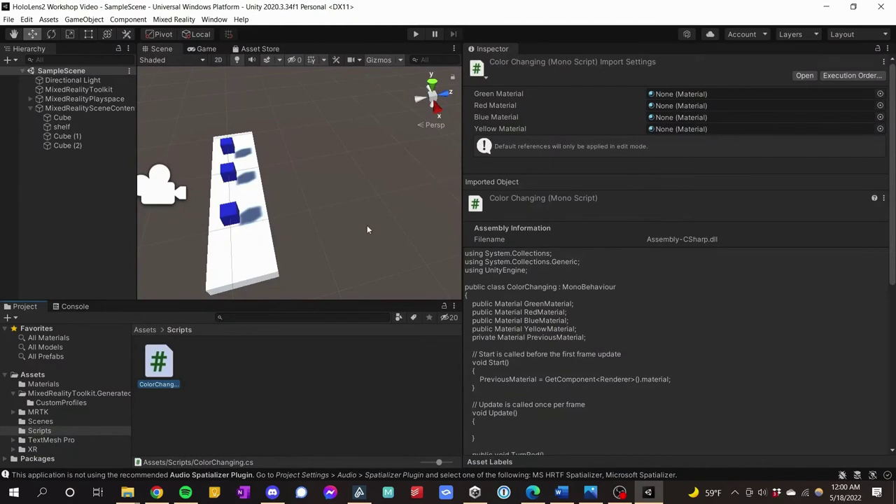
Step: Compare the Cube and Cube (1) in the Inspector to check their positions
{"action": "left_click", "coordinate": [62, 118]}
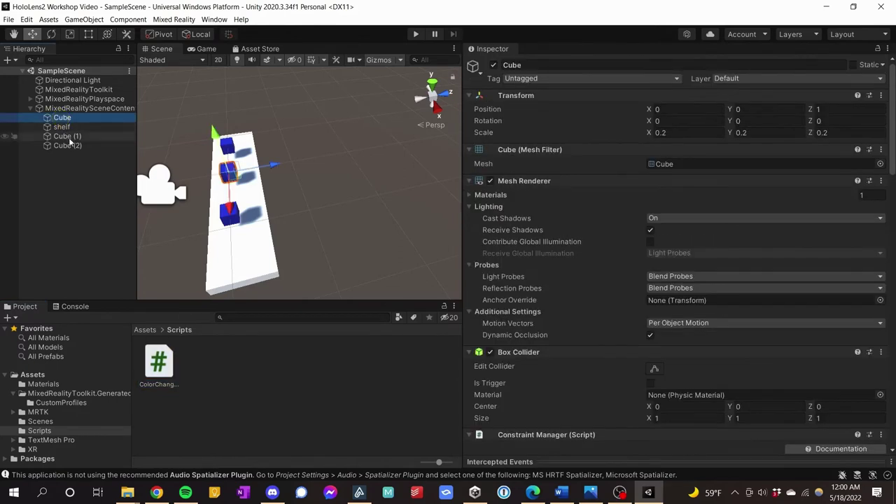
{"action": "left_click", "coordinate": [64, 135]}
{"action": "left_click", "coordinate": [70, 119]}
Step: Delete Cube (1) and Cube (2), leaving only the original Cube selected
{"action": "left_click", "coordinate": [63, 137]}
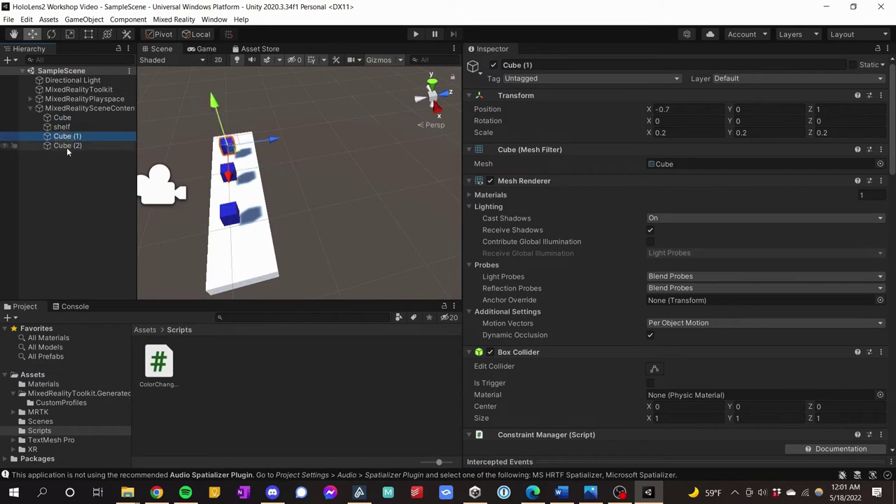
{"action": "key", "text": "Delete"}
{"action": "left_click", "coordinate": [76, 136]}
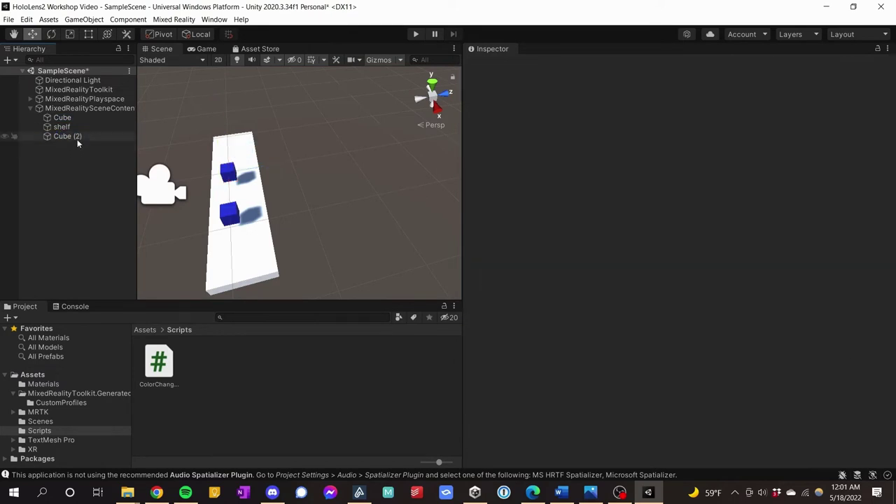
{"action": "key", "text": "Delete"}
{"action": "left_click", "coordinate": [73, 118]}
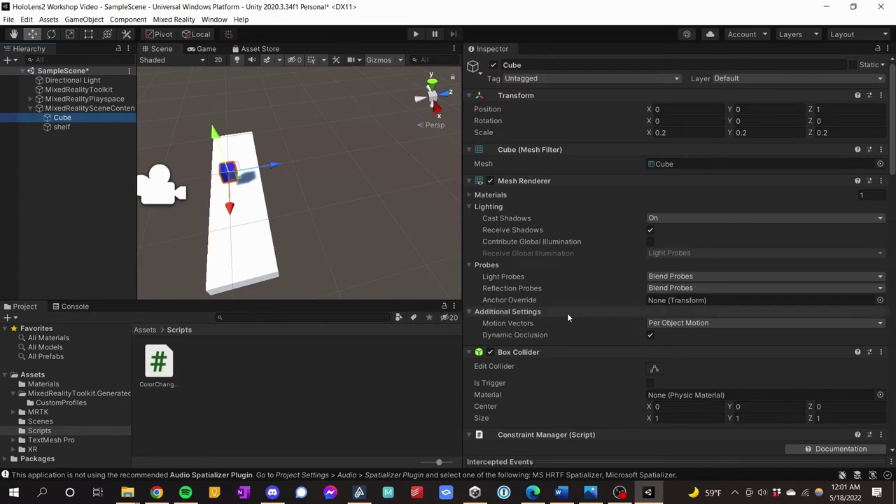
Step: Attach the ColorChanging script to the Cube, giving it four empty material slots
{"action": "scroll", "coordinate": [567, 318], "scroll_direction": "down", "scroll_amount": 15}
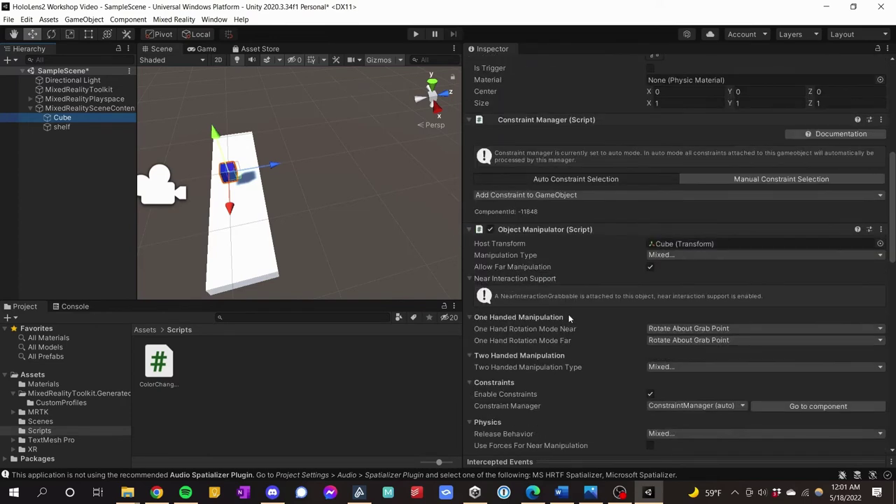
{"action": "scroll", "coordinate": [570, 320], "scroll_direction": "down", "scroll_amount": 3}
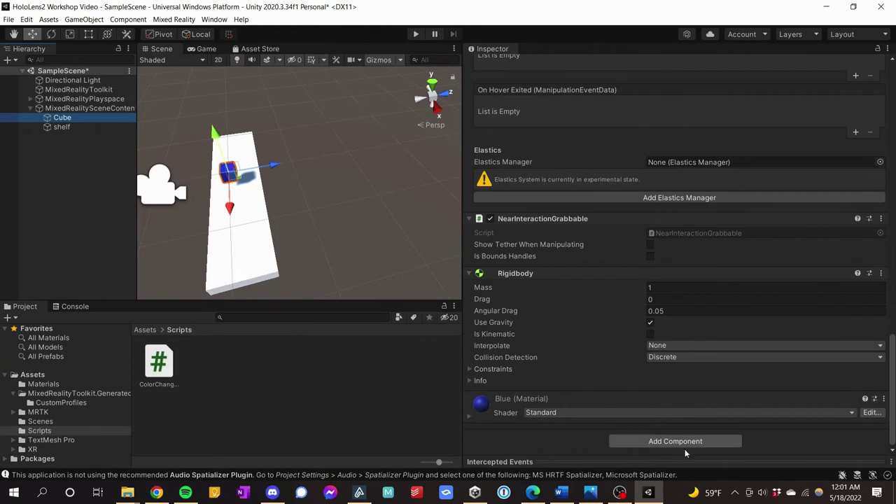
{"action": "left_click_drag", "start_coordinate": [158, 361], "coordinate": [650, 442]}
{"action": "scroll", "coordinate": [557, 420], "scroll_direction": "down", "scroll_amount": 2}
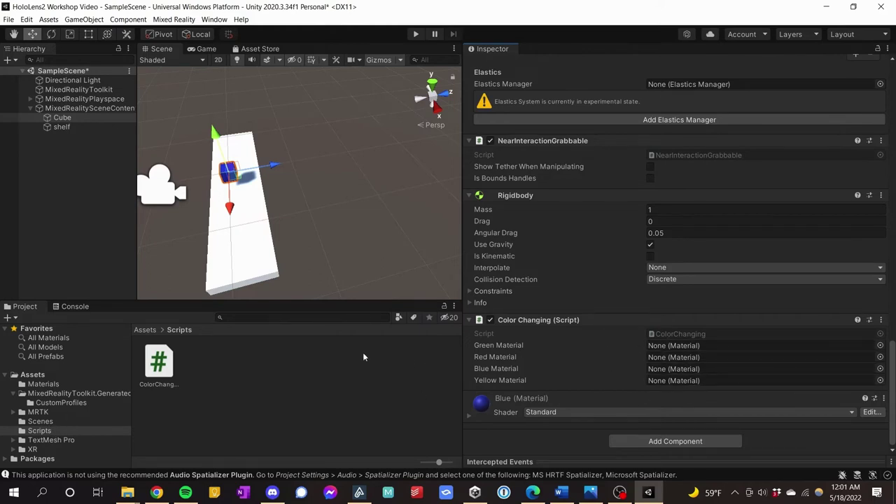
Step: Fill the Color Changing slots with the Blue, Red, Green and Yellow materials
{"action": "left_click", "coordinate": [38, 384]}
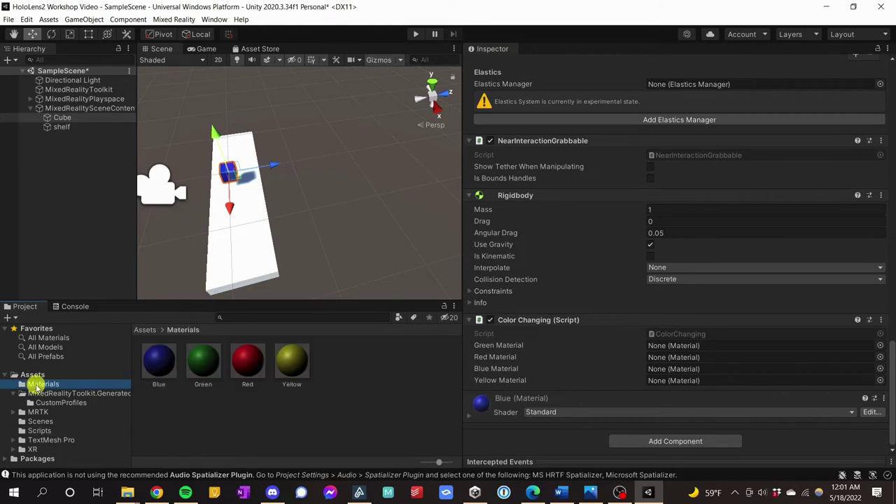
{"action": "left_click_drag", "start_coordinate": [169, 380], "coordinate": [672, 368]}
{"action": "left_click_drag", "start_coordinate": [246, 361], "coordinate": [670, 358]}
{"action": "left_click_drag", "start_coordinate": [202, 362], "coordinate": [686, 346]}
{"action": "left_click_drag", "start_coordinate": [291, 360], "coordinate": [672, 380]}
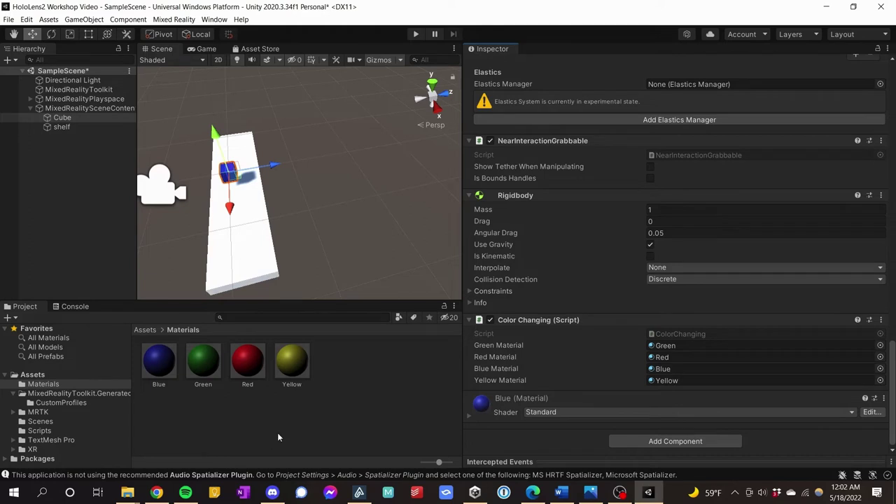
{"action": "left_click", "coordinate": [77, 90]}
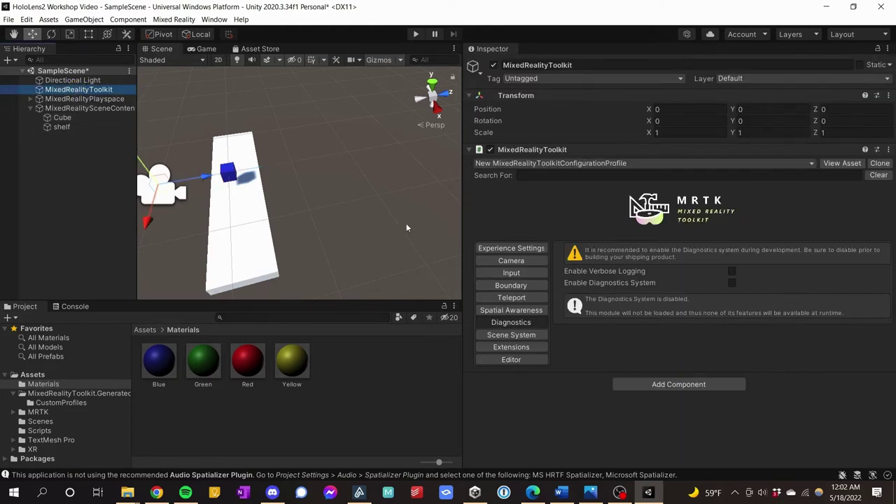
Step: Clone the MRTK input system profile and expand its Speech settings
{"action": "left_click", "coordinate": [510, 273]}
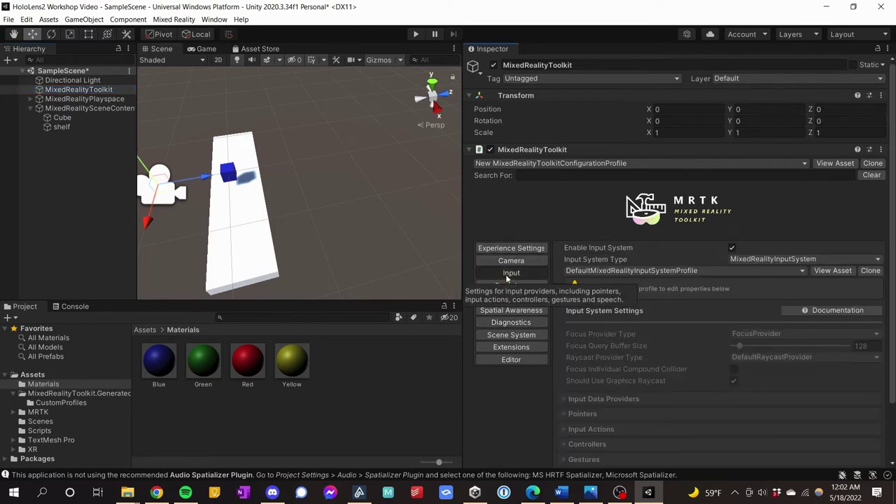
{"action": "left_click", "coordinate": [872, 271]}
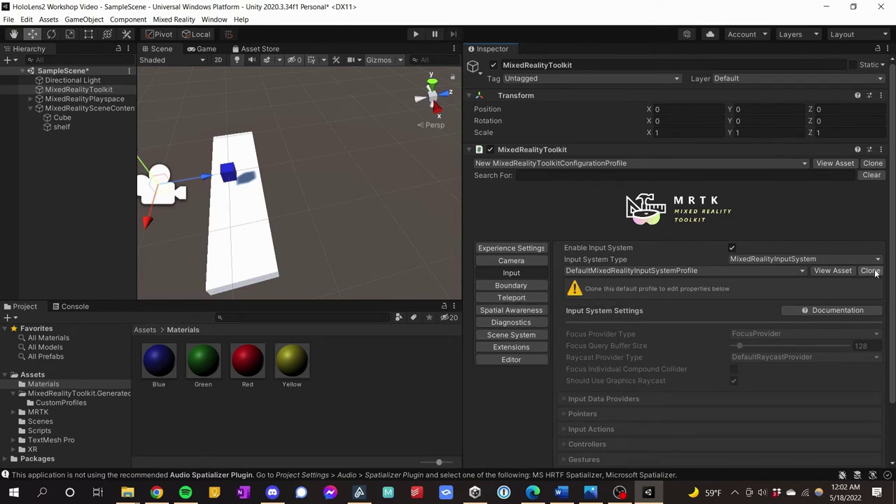
{"action": "left_click", "coordinate": [359, 325]}
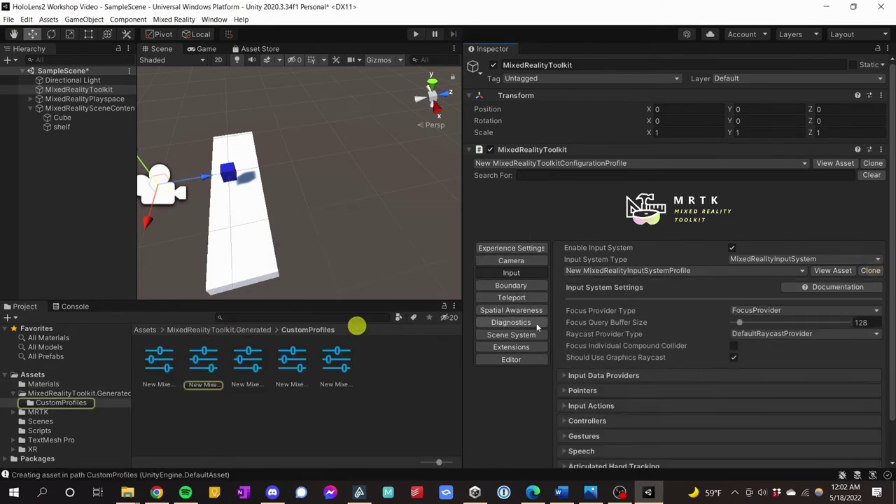
{"action": "scroll", "coordinate": [626, 380], "scroll_direction": "down", "scroll_amount": 1}
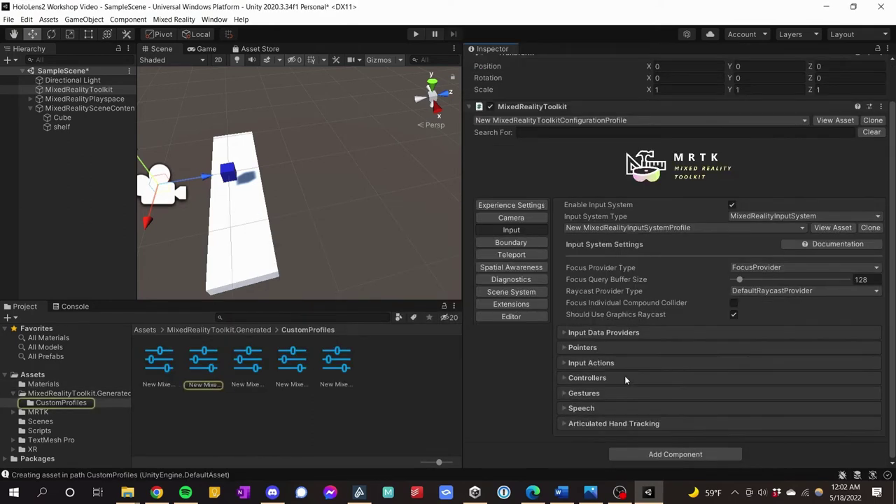
{"action": "left_click", "coordinate": [569, 410]}
{"action": "scroll", "coordinate": [563, 409], "scroll_direction": "down", "scroll_amount": 5}
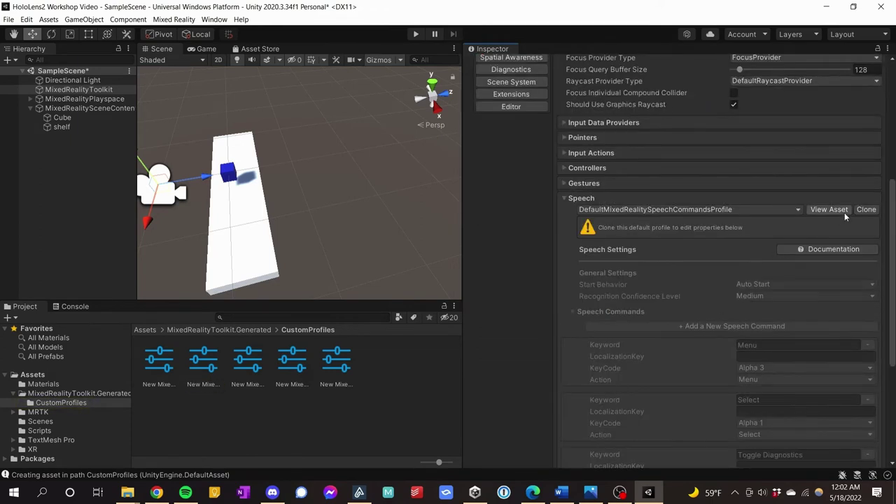
Step: Clone the default MRTK speech commands profile into a new editable profile
{"action": "left_click", "coordinate": [867, 210]}
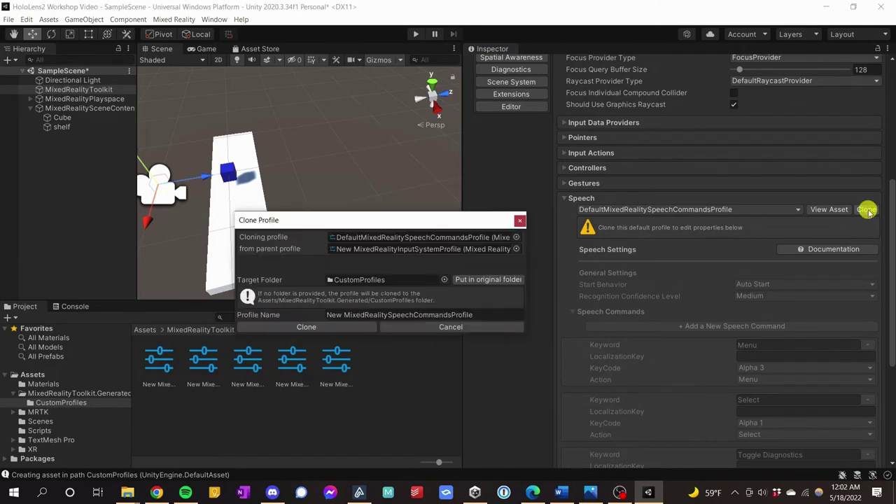
{"action": "left_click", "coordinate": [327, 324]}
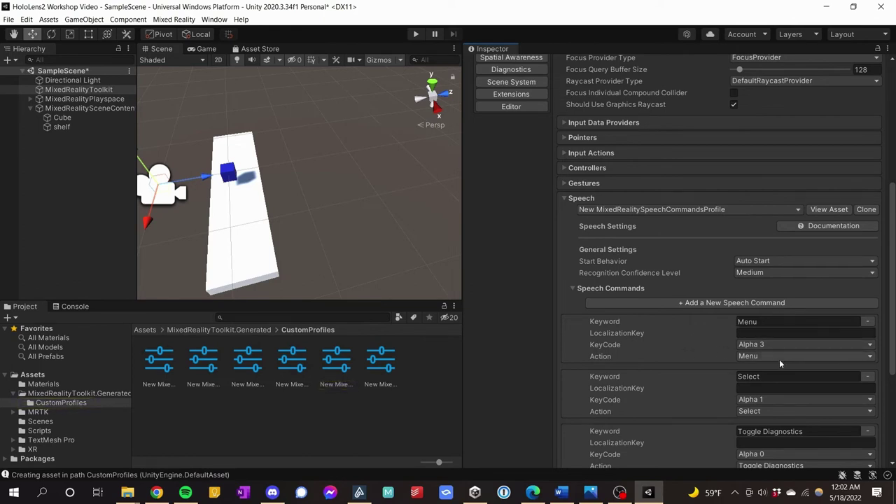
{"action": "scroll", "coordinate": [780, 358], "scroll_direction": "down", "scroll_amount": 3}
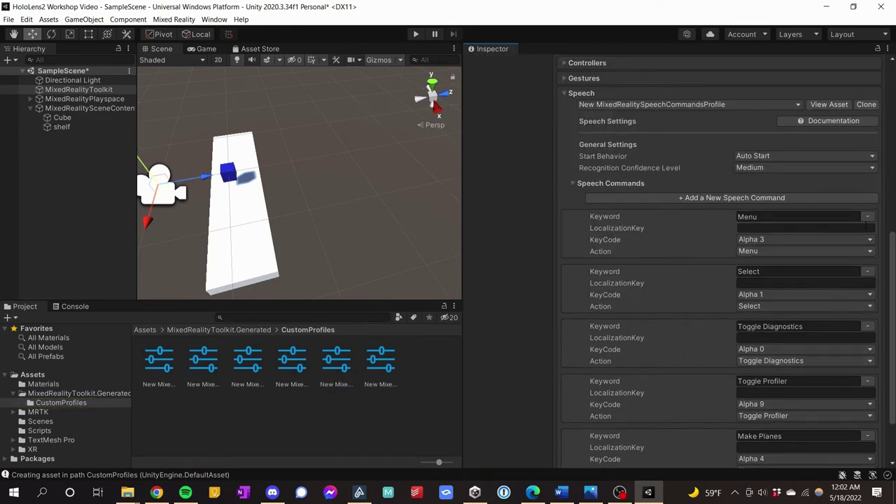
{"action": "scroll", "coordinate": [841, 343], "scroll_direction": "up", "scroll_amount": 3}
Step: Remove the five default speech commands, from Menu to Make Planes, and add one blank command
{"action": "left_click", "coordinate": [868, 322]}
{"action": "left_click", "coordinate": [868, 322]}
{"action": "left_click", "coordinate": [868, 322]}
{"action": "left_click", "coordinate": [868, 322]}
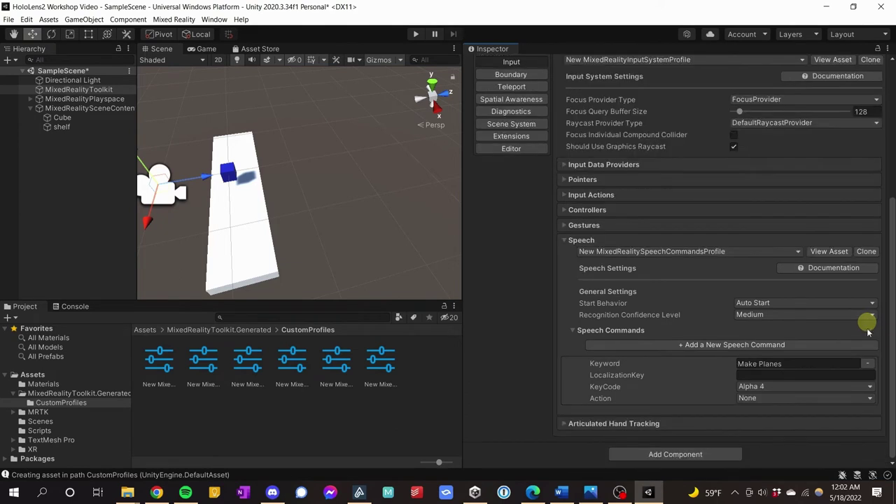
{"action": "left_click", "coordinate": [868, 363]}
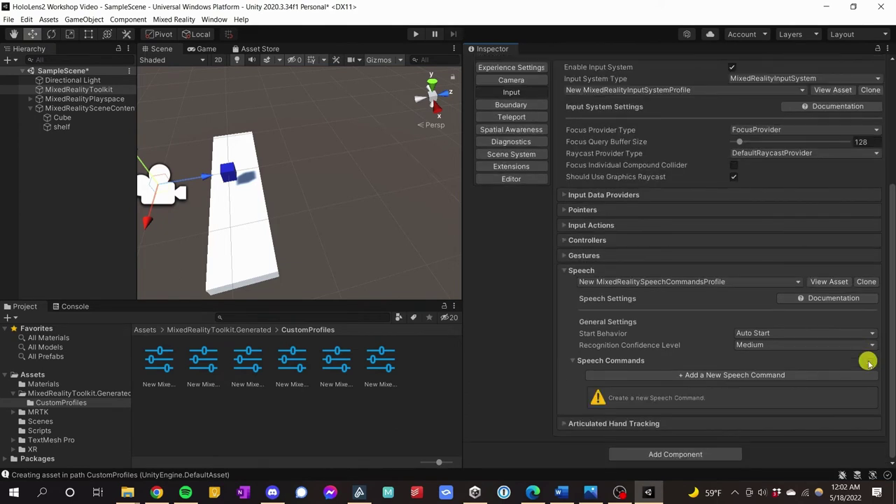
{"action": "left_click", "coordinate": [678, 376]}
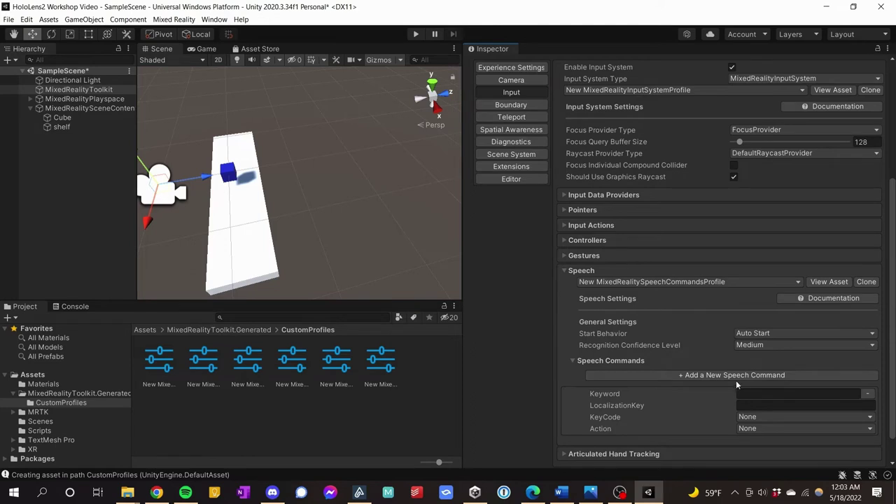
Step: Give the first speech command the keyword 'Turn Red', leaving its action as None
{"action": "scroll", "coordinate": [690, 411], "scroll_direction": "down", "scroll_amount": 2}
{"action": "left_click", "coordinate": [737, 363]}
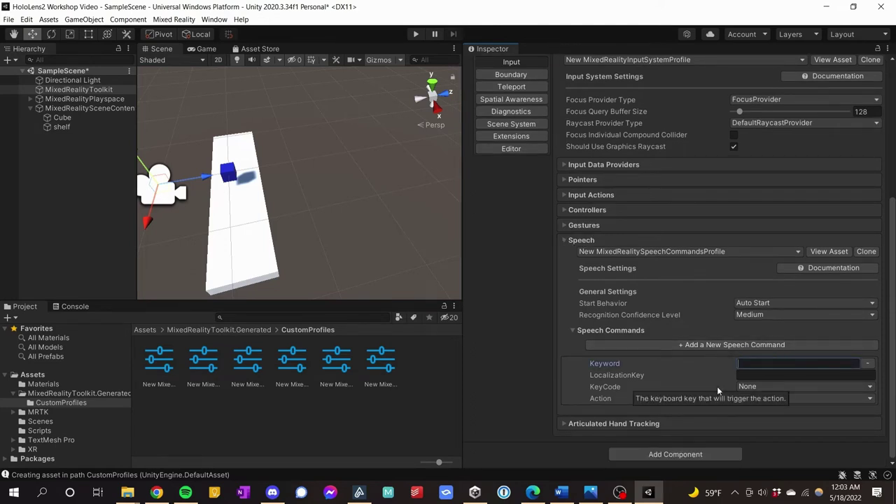
{"action": "type", "text": "Turn Red"}
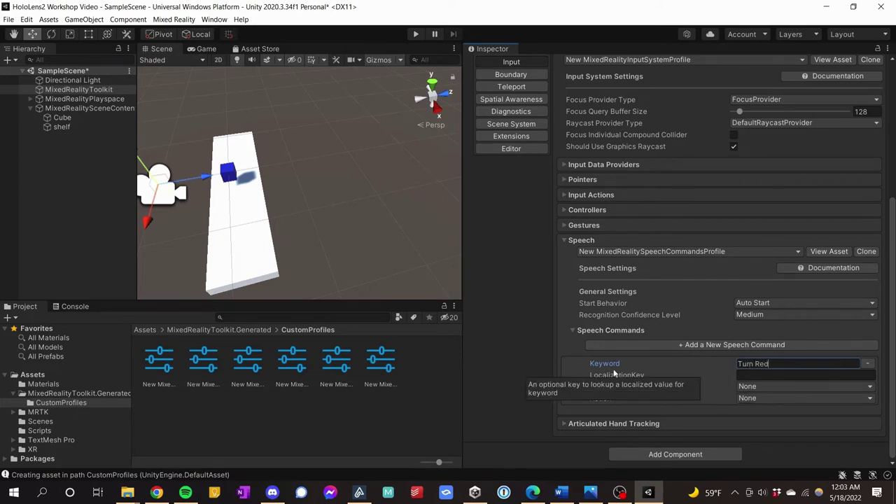
{"action": "left_click", "coordinate": [748, 397]}
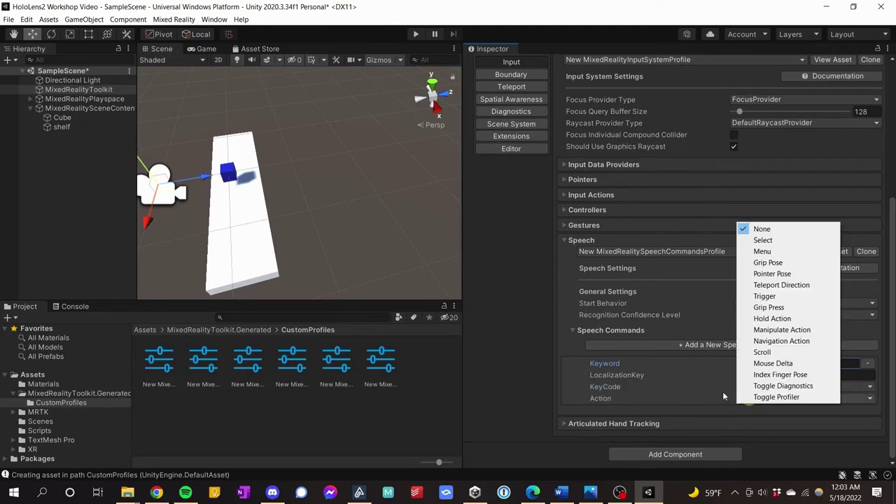
{"action": "left_click", "coordinate": [573, 360]}
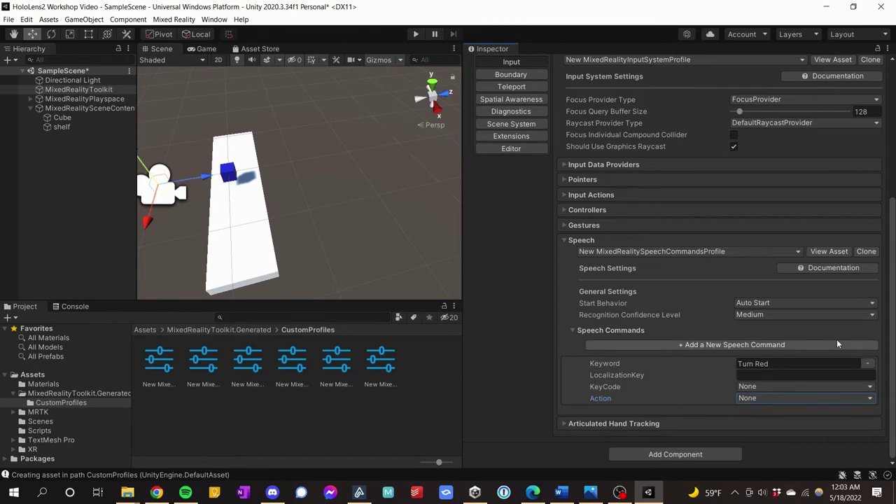
Step: Add two more speech commands with keywords 'Turn Blue' and 'Turn Green'
{"action": "left_click", "coordinate": [796, 344]}
{"action": "left_click", "coordinate": [751, 418]}
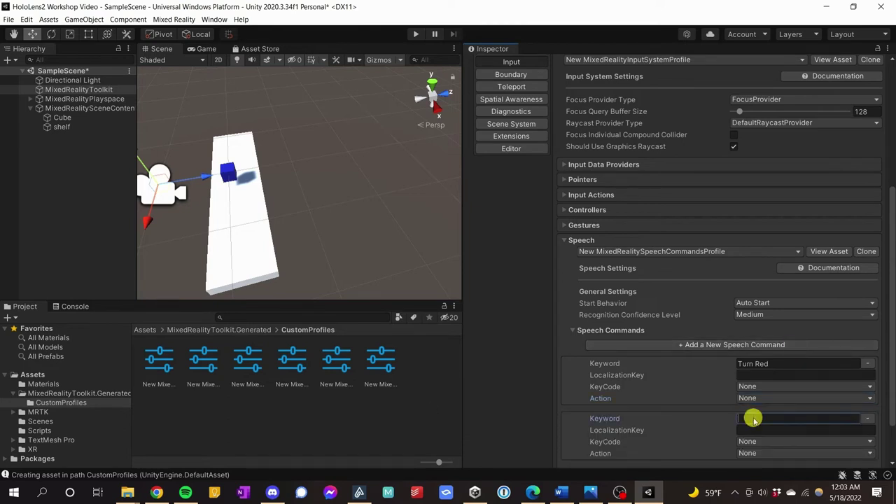
{"action": "type", "text": "Turn Blue"}
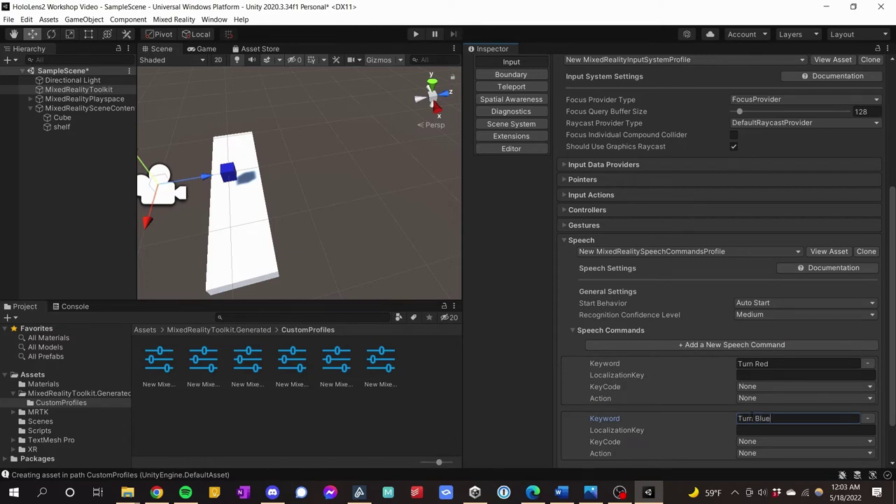
{"action": "left_click", "coordinate": [721, 345]}
{"action": "scroll", "coordinate": [694, 379], "scroll_direction": "down", "scroll_amount": 3}
{"action": "left_click", "coordinate": [759, 366]}
{"action": "type", "text": "T"}
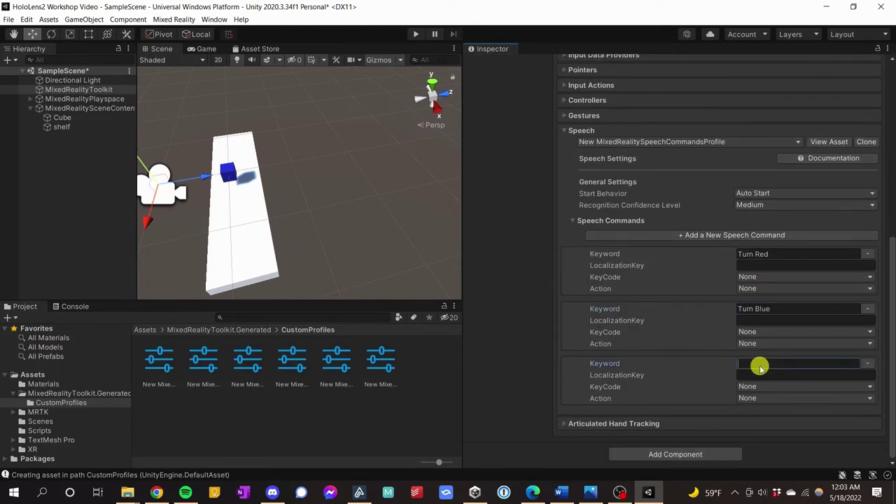
{"action": "type", "text": "urn Green"}
{"action": "scroll", "coordinate": [595, 316], "scroll_direction": "up", "scroll_amount": 3}
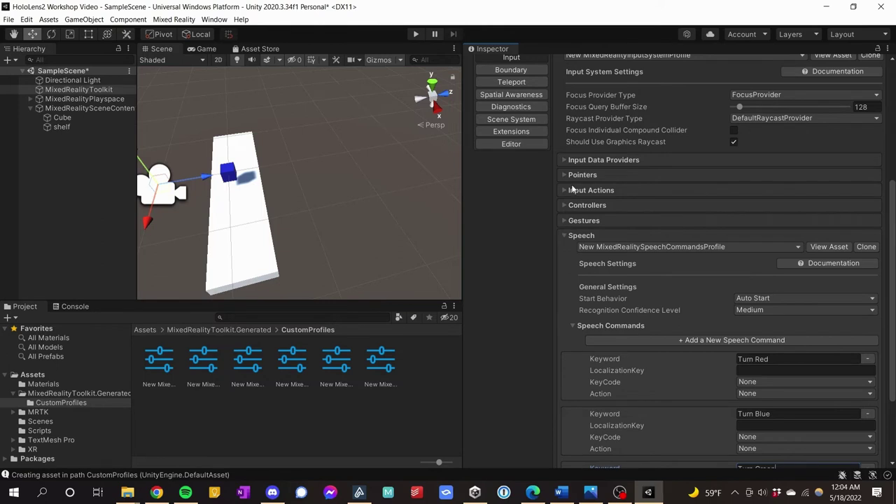
Step: Inspect the Windows Speech Input data provider, then view the Cube's Color Changing script
{"action": "left_click", "coordinate": [565, 159]}
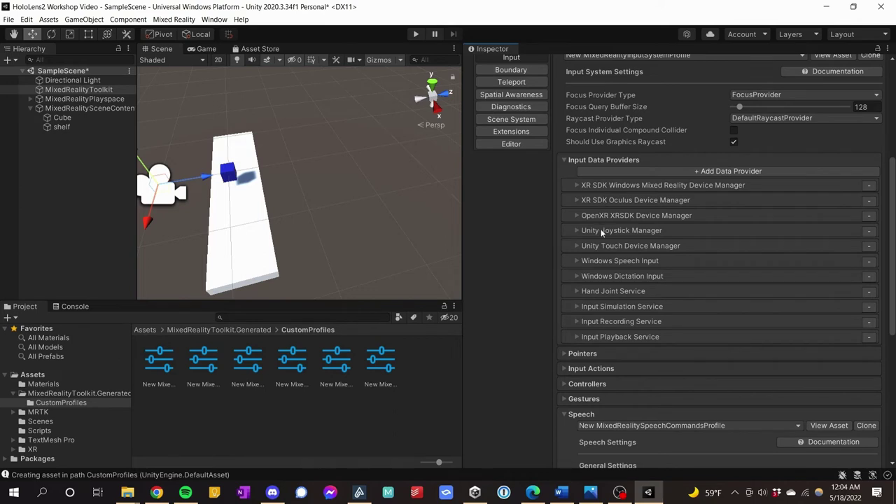
{"action": "left_click", "coordinate": [575, 261]}
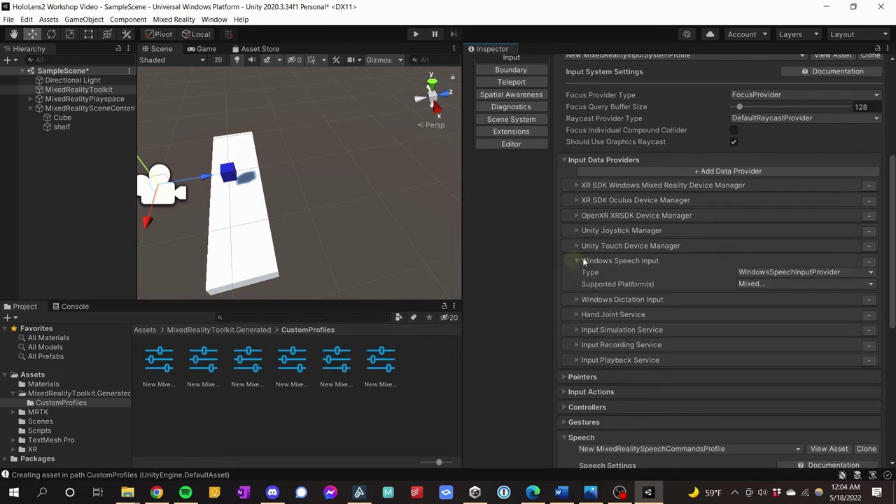
{"action": "left_click", "coordinate": [575, 261]}
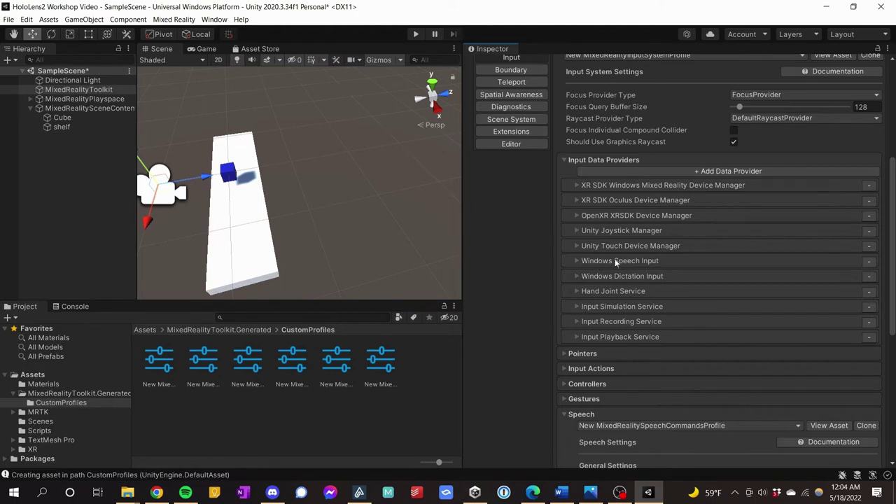
{"action": "left_click", "coordinate": [578, 260]}
{"action": "left_click", "coordinate": [576, 261]}
{"action": "left_click", "coordinate": [72, 116]}
{"action": "scroll", "coordinate": [555, 398], "scroll_direction": "down", "scroll_amount": 10}
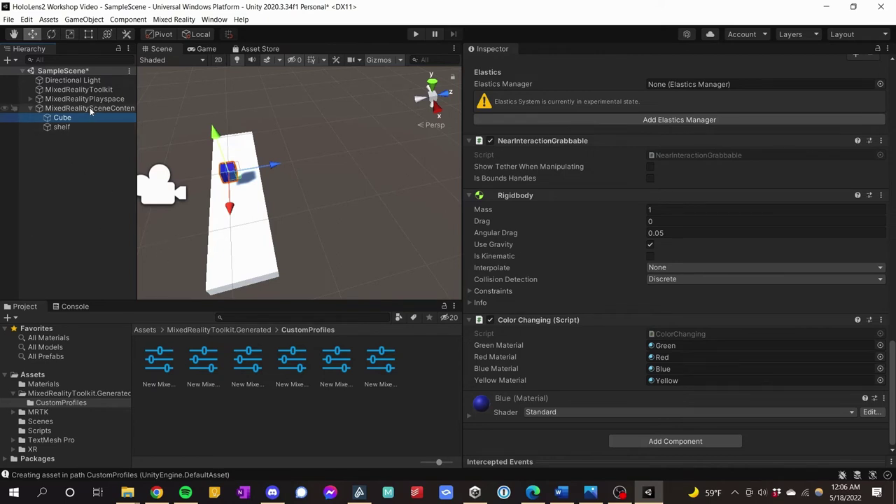
Step: Create an empty GameObject in the Hierarchy and rename it SpeechHandler
{"action": "left_click", "coordinate": [72, 161]}
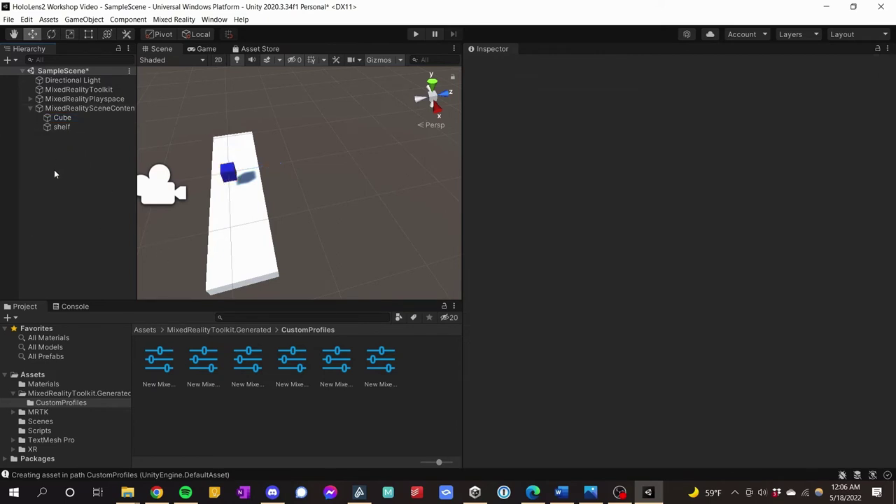
{"action": "right_click", "coordinate": [58, 152]}
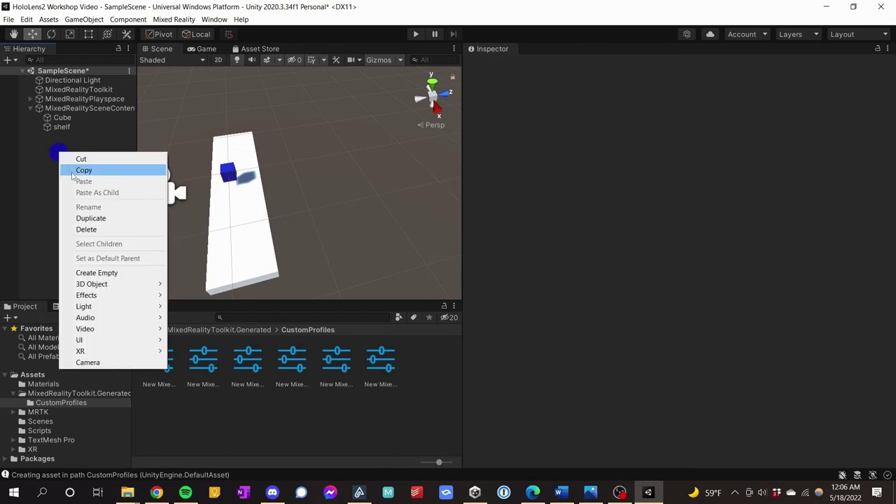
{"action": "left_click", "coordinate": [96, 273]}
{"action": "key", "text": "Return"}
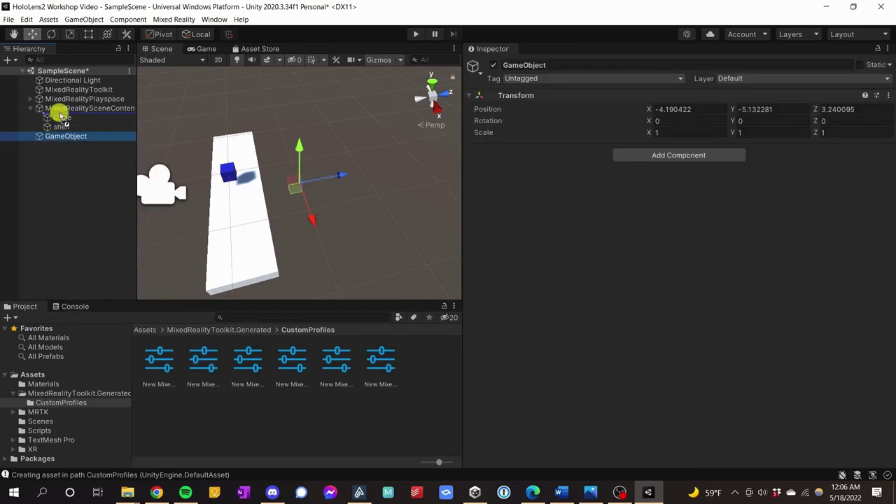
{"action": "left_click", "coordinate": [85, 138]}
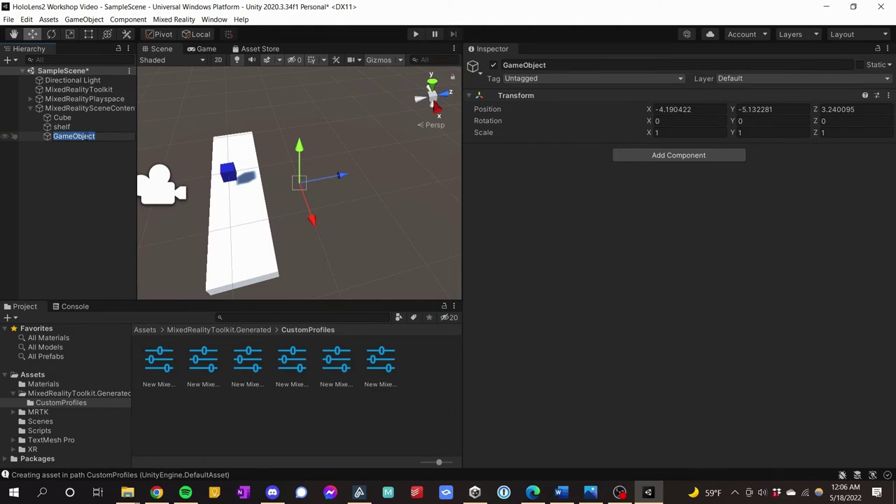
{"action": "type", "text": "Sp"}
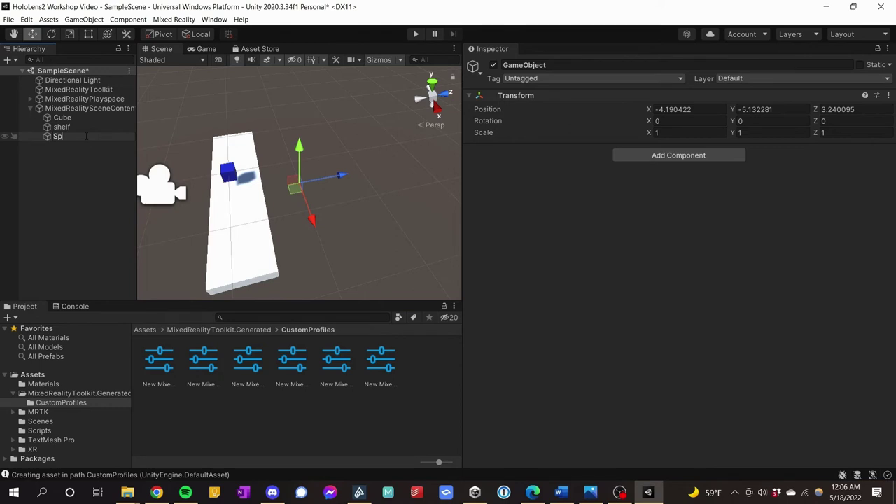
{"action": "type", "text": "eechHandler"}
{"action": "left_click", "coordinate": [74, 154]}
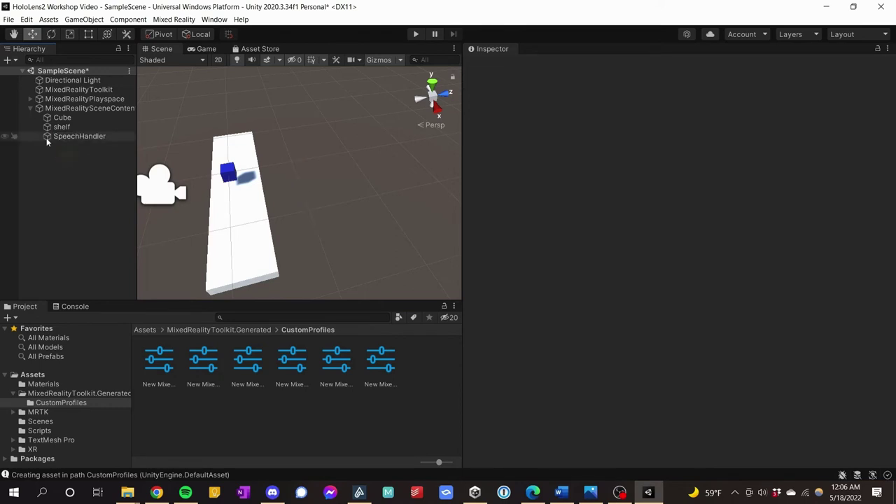
{"action": "left_click", "coordinate": [45, 136]}
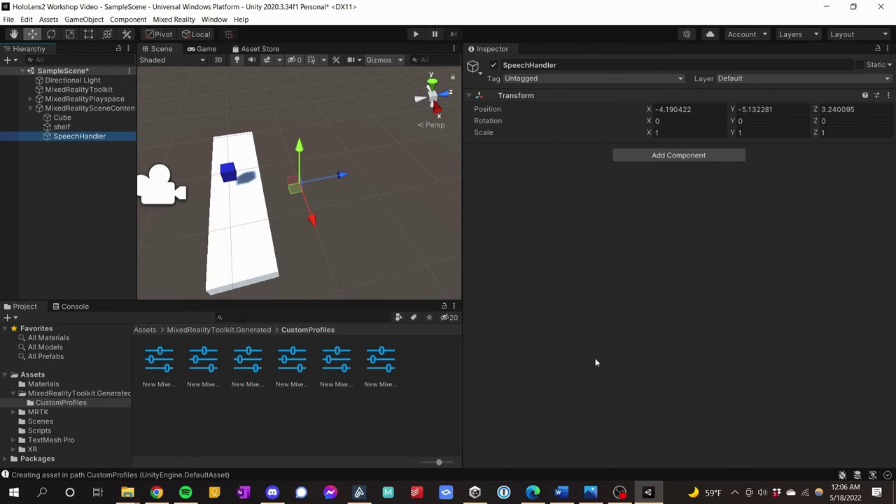
Step: Add a SpeechInputHandler component to SpeechHandler and untick Is Focus Required
{"action": "left_click", "coordinate": [675, 152]}
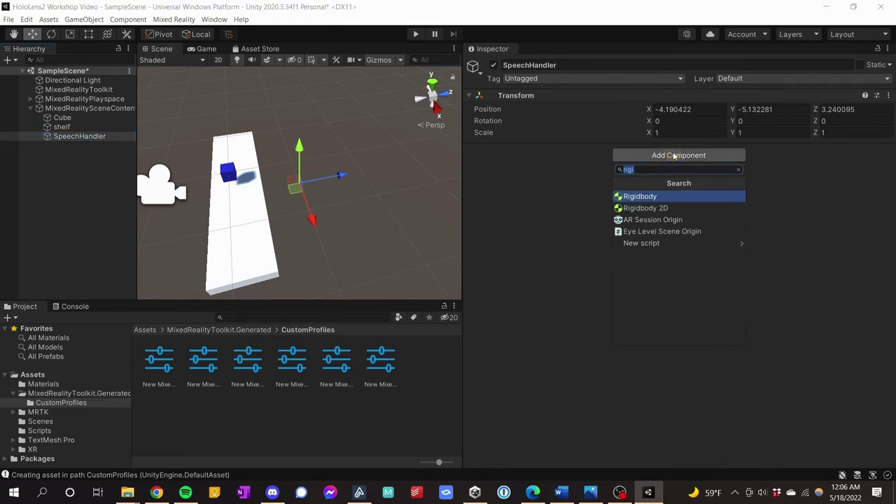
{"action": "type", "text": "Spee"}
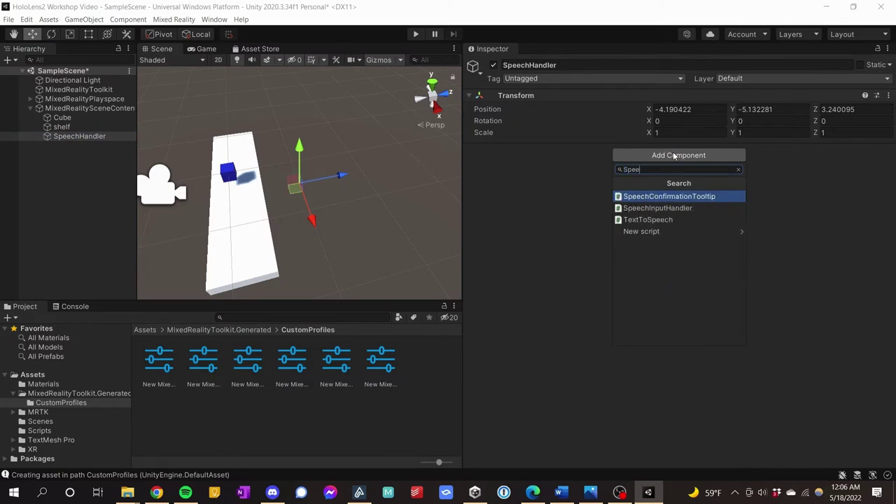
{"action": "left_click", "coordinate": [661, 208]}
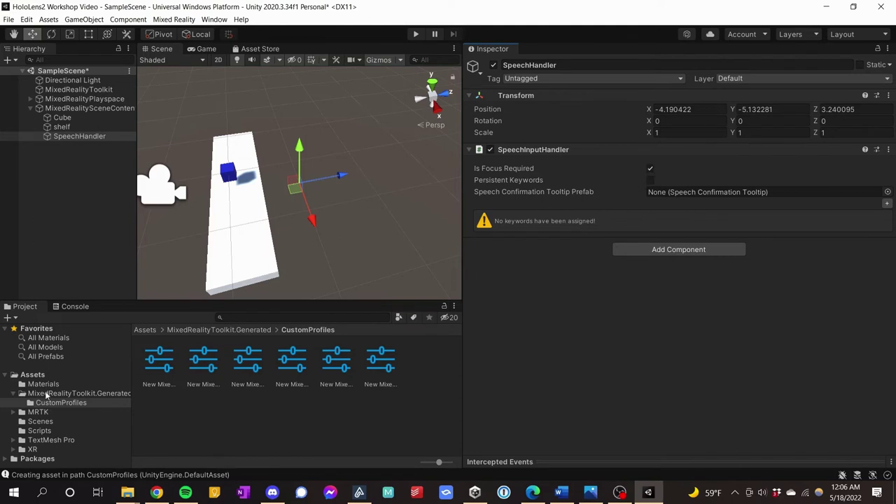
{"action": "left_click", "coordinate": [650, 169]}
{"action": "mouse_move", "coordinate": [538, 180]}
{"action": "left_click", "coordinate": [13, 394]}
{"action": "left_click", "coordinate": [263, 319]}
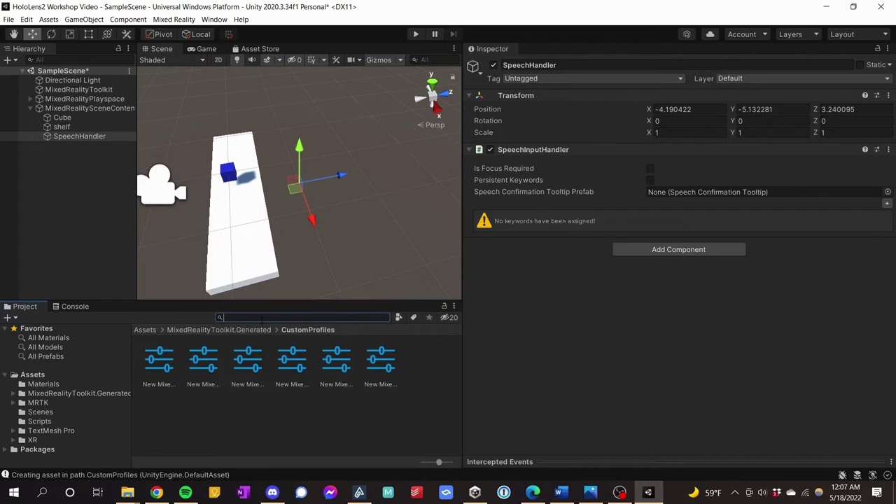
Step: Search In Packages for 'speech con' and select the SpeechConfirmationTooltip prefab
{"action": "type", "text": "eech"}
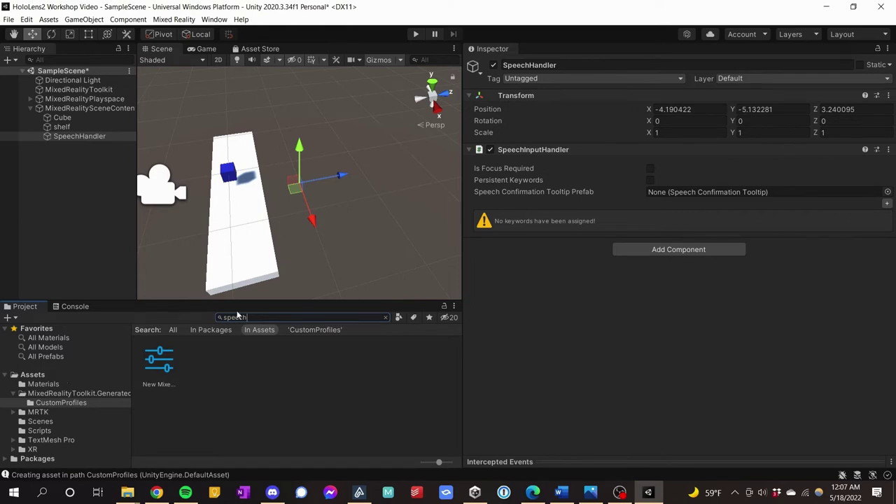
{"action": "left_click", "coordinate": [385, 317]}
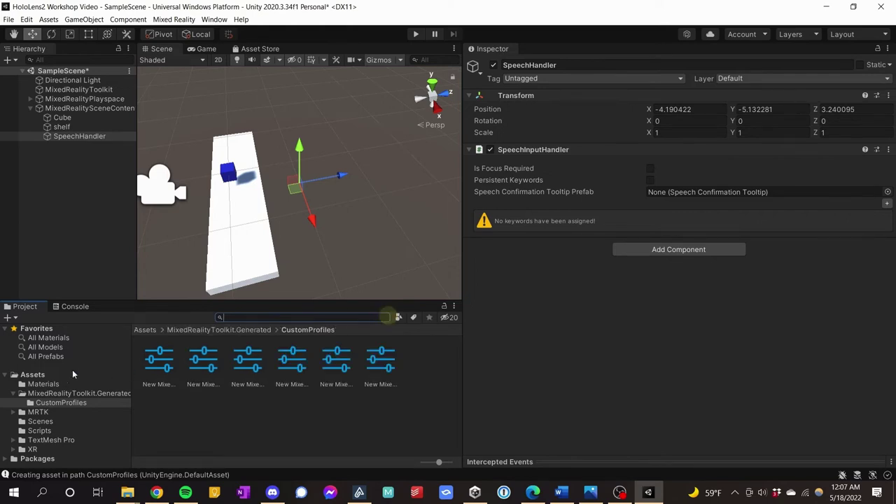
{"action": "left_click", "coordinate": [34, 375]}
{"action": "left_click", "coordinate": [329, 317]}
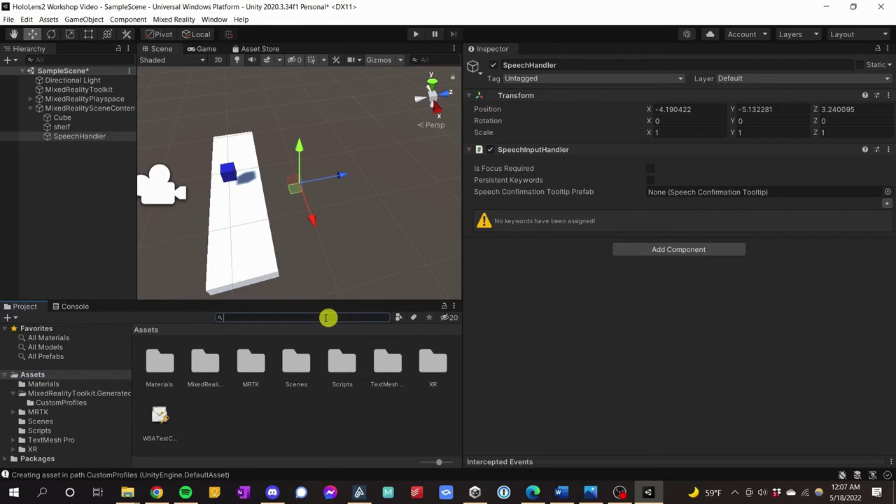
{"action": "type", "text": "speec"}
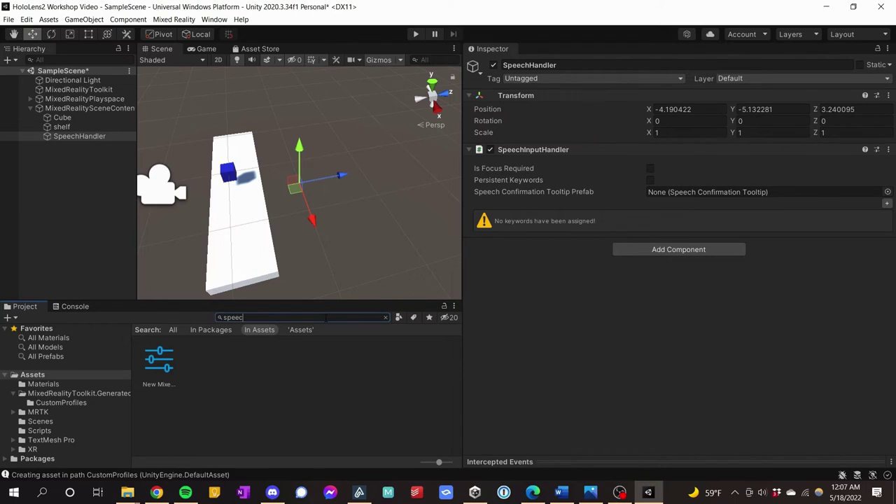
{"action": "left_click", "coordinate": [32, 459]}
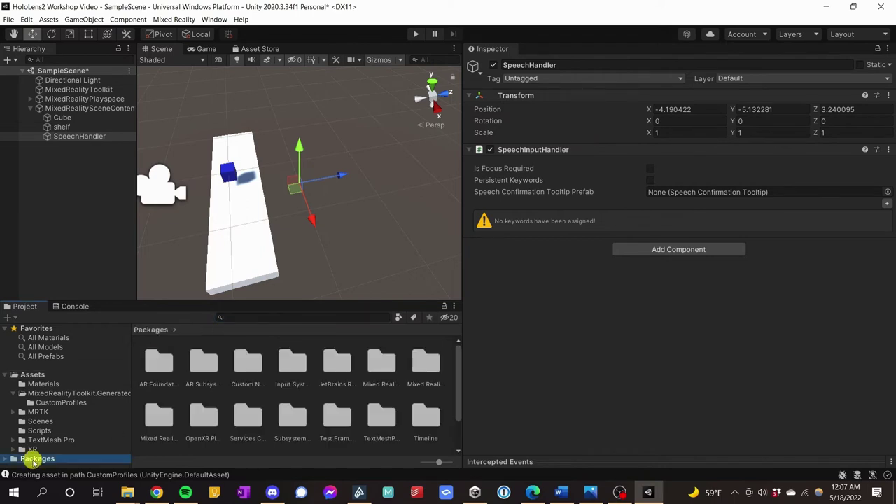
{"action": "left_click", "coordinate": [248, 317]}
{"action": "type", "text": "speech"}
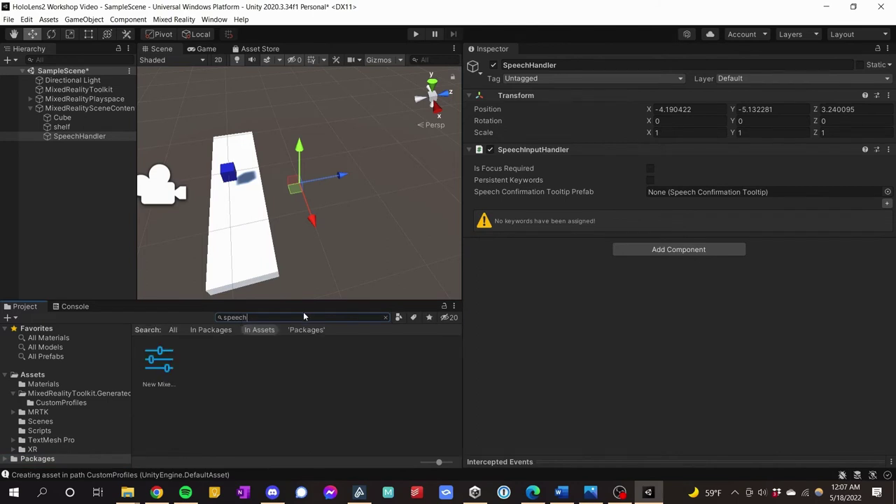
{"action": "left_click", "coordinate": [201, 331]}
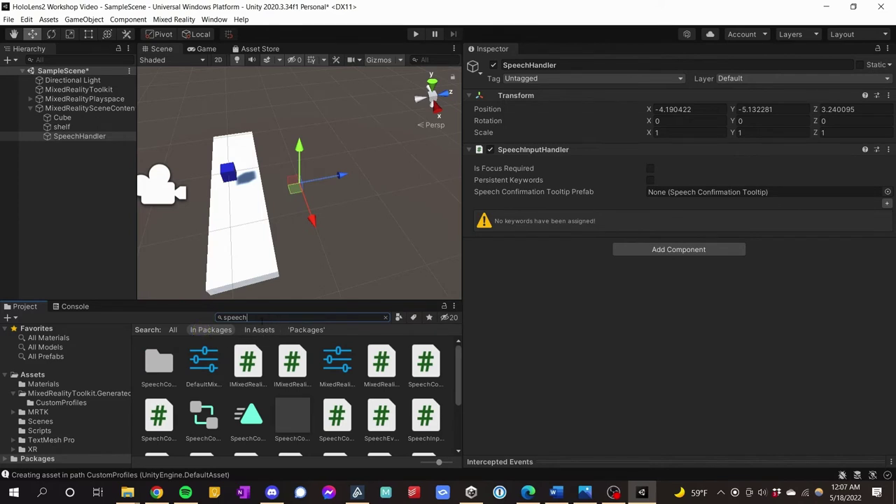
{"action": "type", "text": "con"}
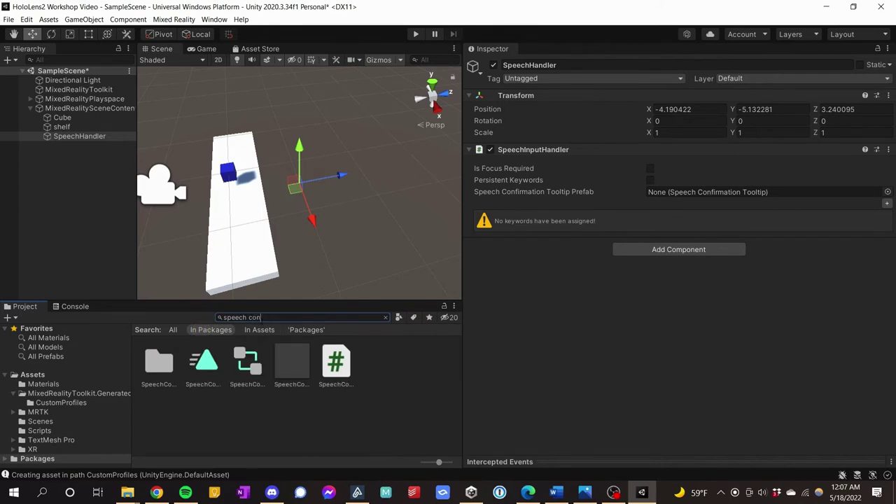
{"action": "left_click", "coordinate": [292, 366]}
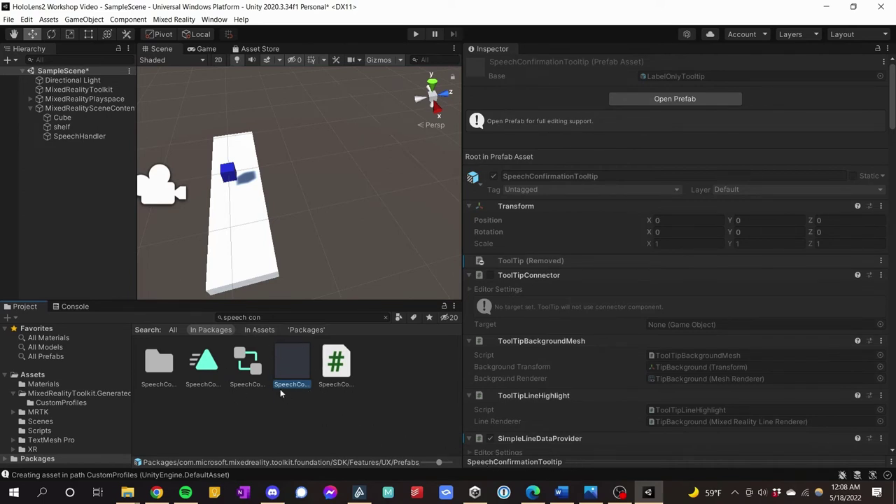
Step: Assign the SpeechConfirmationTooltip prefab to SpeechHandler's Speech Confirmation Tooltip Prefab field
{"action": "left_click", "coordinate": [85, 137]}
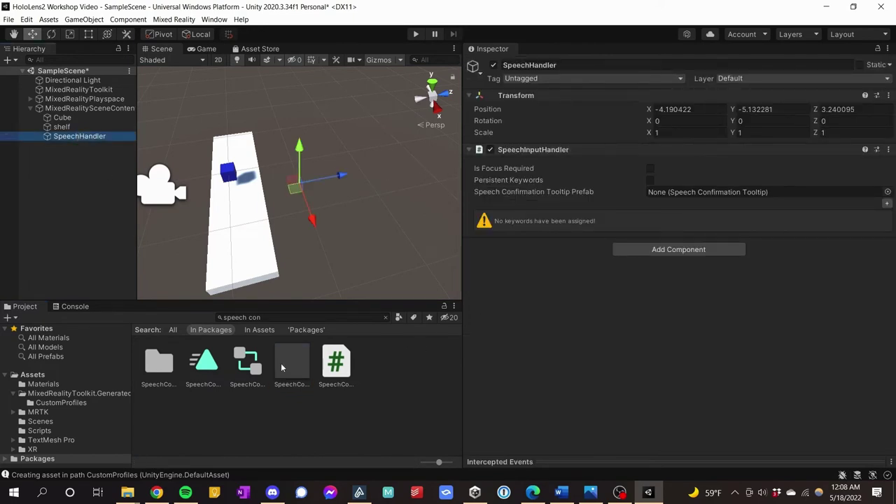
{"action": "left_click_drag", "start_coordinate": [283, 363], "coordinate": [662, 192]}
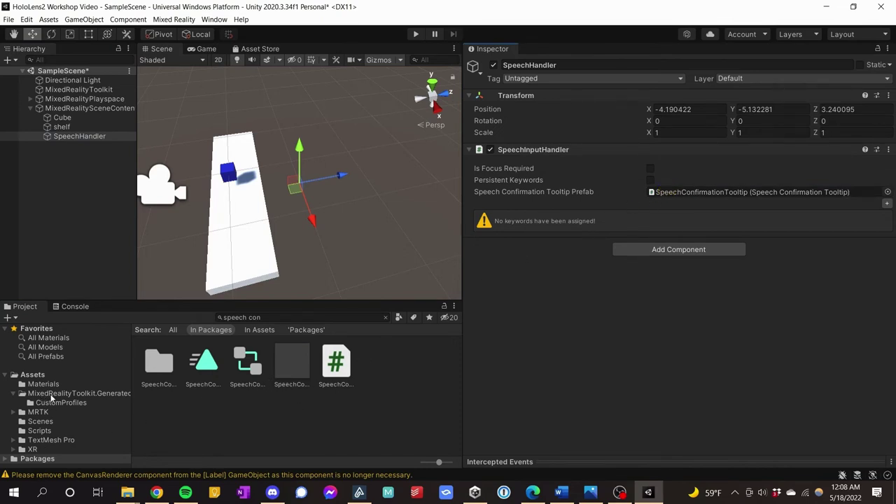
Step: Browse the MRTK Foundation package through SDK, Features, UX and Prefabs into the Tooltips folder
{"action": "left_click", "coordinate": [6, 459]}
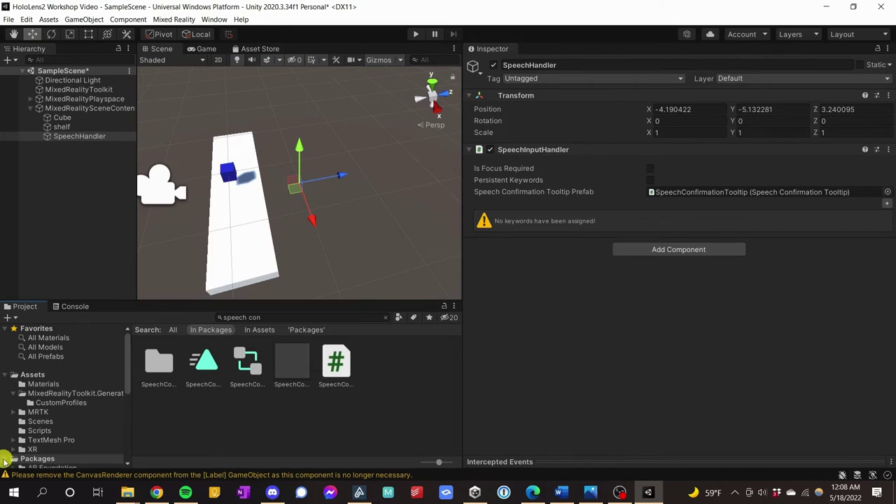
{"action": "scroll", "coordinate": [70, 448], "scroll_direction": "down", "scroll_amount": 5}
{"action": "scroll", "coordinate": [73, 455], "scroll_direction": "up", "scroll_amount": 2}
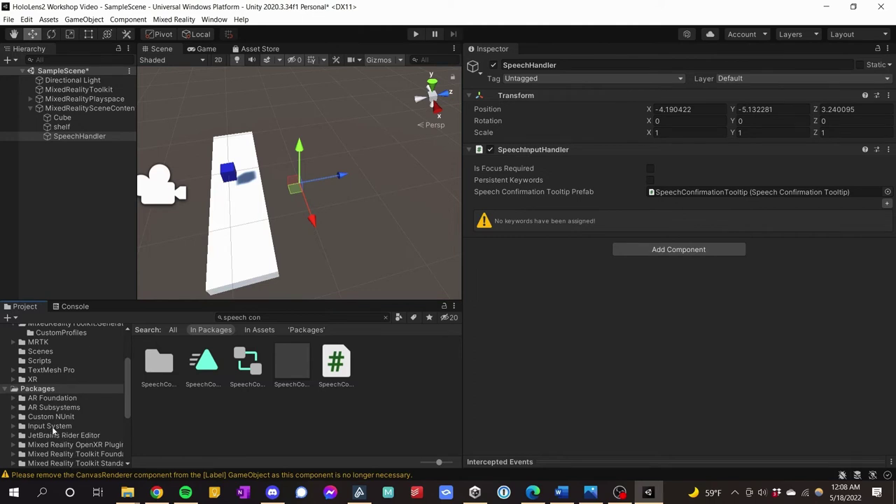
{"action": "scroll", "coordinate": [62, 433], "scroll_direction": "down", "scroll_amount": 2}
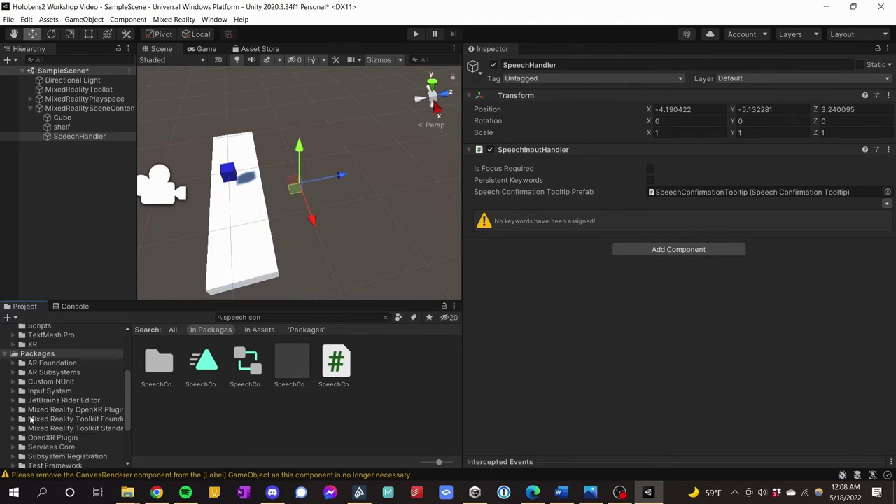
{"action": "left_click", "coordinate": [31, 419]}
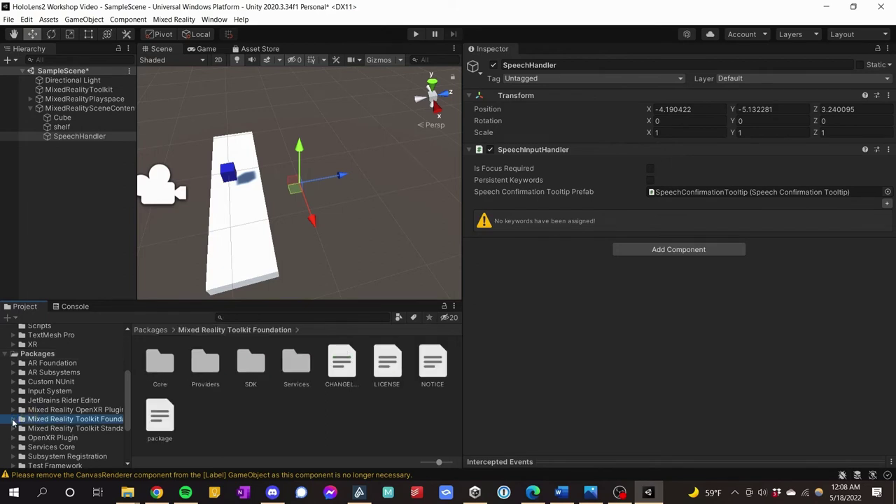
{"action": "double_click", "coordinate": [250, 366]}
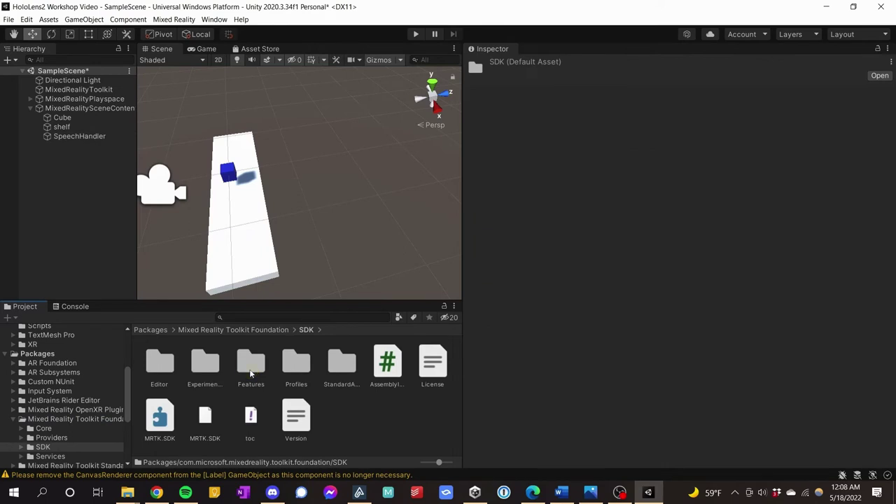
{"action": "double_click", "coordinate": [250, 366]}
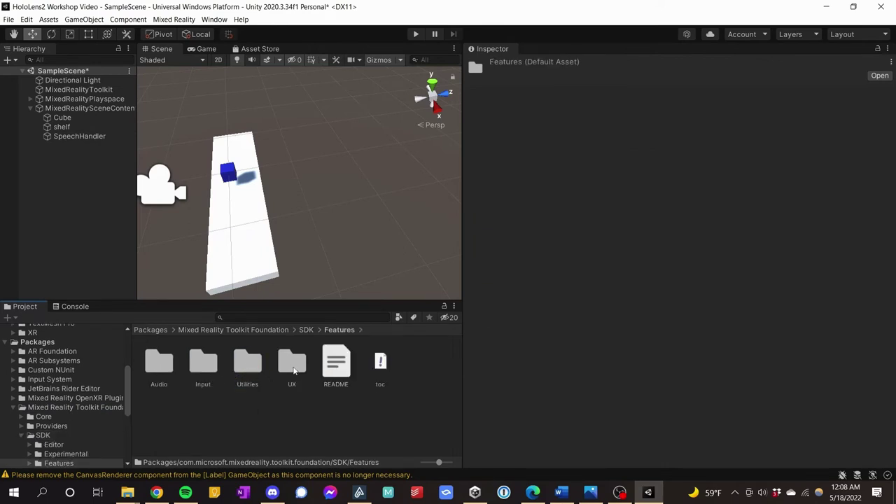
{"action": "double_click", "coordinate": [294, 366]}
{"action": "double_click", "coordinate": [398, 371]}
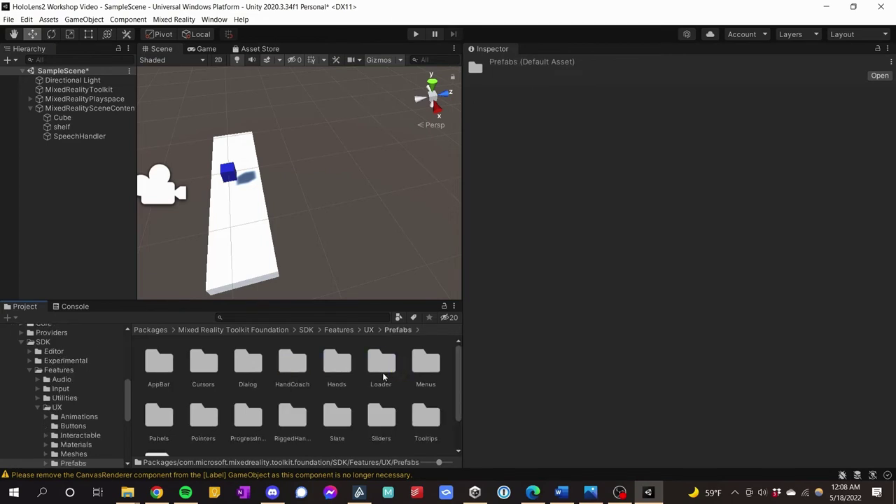
{"action": "scroll", "coordinate": [175, 405], "scroll_direction": "down", "scroll_amount": 1}
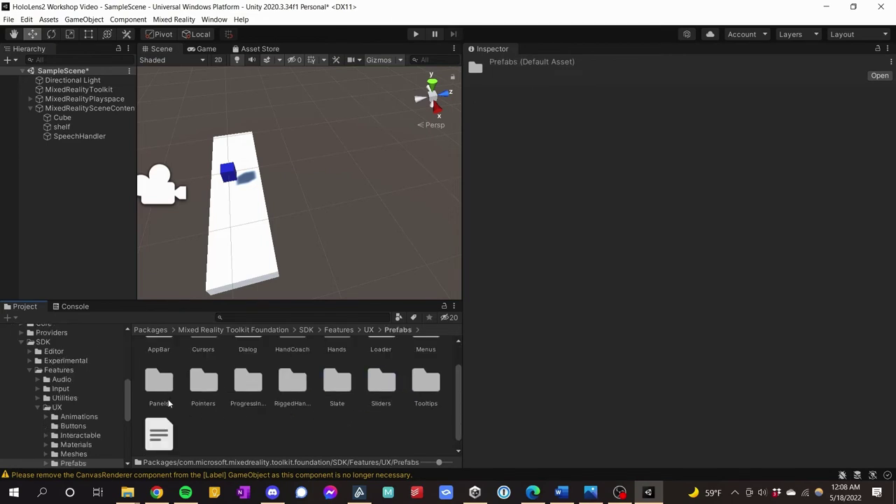
{"action": "scroll", "coordinate": [365, 403], "scroll_direction": "up", "scroll_amount": 1}
{"action": "double_click", "coordinate": [427, 414]}
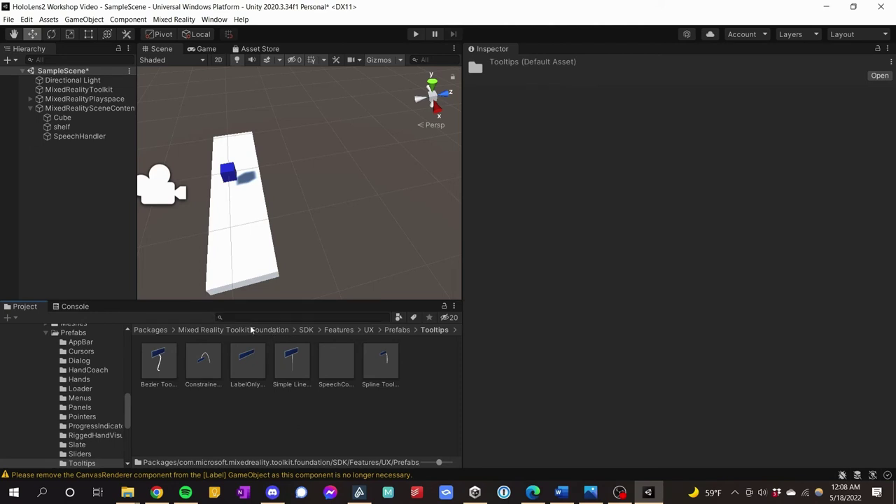
Step: Collapse the Prefabs and UX folders in the Project tree and reselect SpeechHandler
{"action": "scroll", "coordinate": [70, 421], "scroll_direction": "up", "scroll_amount": 3}
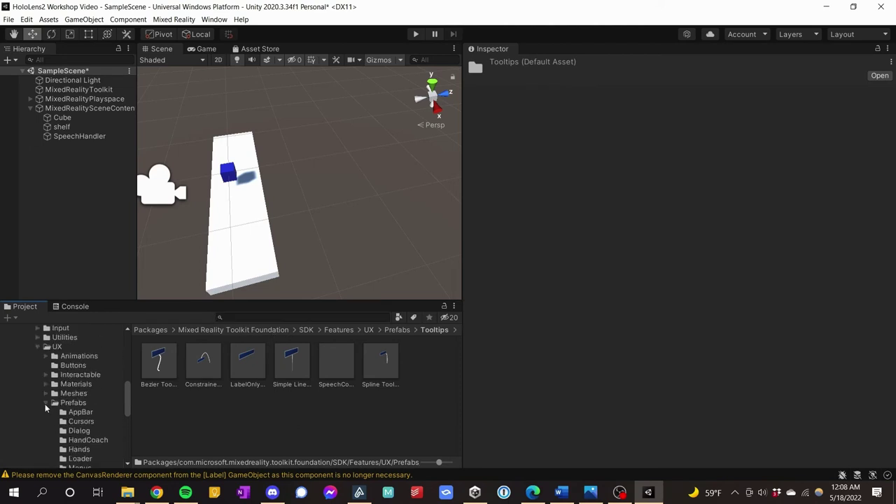
{"action": "left_click", "coordinate": [46, 403]}
{"action": "left_click", "coordinate": [39, 346]}
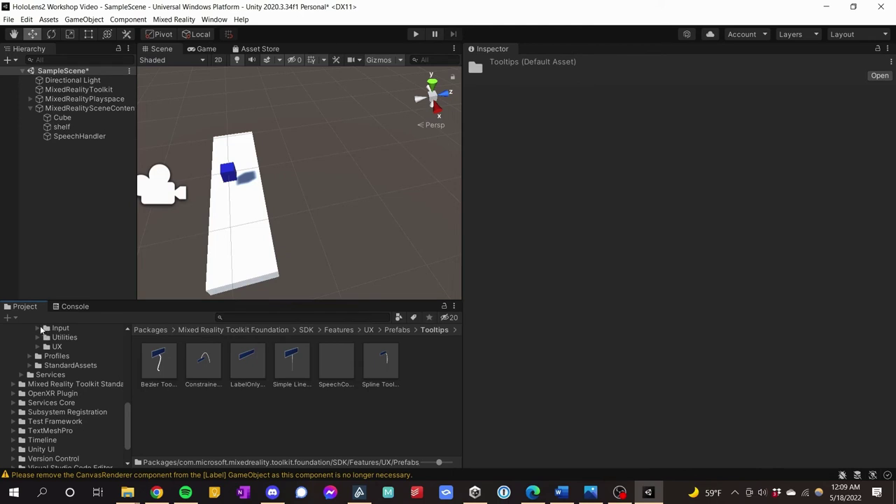
{"action": "left_click", "coordinate": [82, 138]}
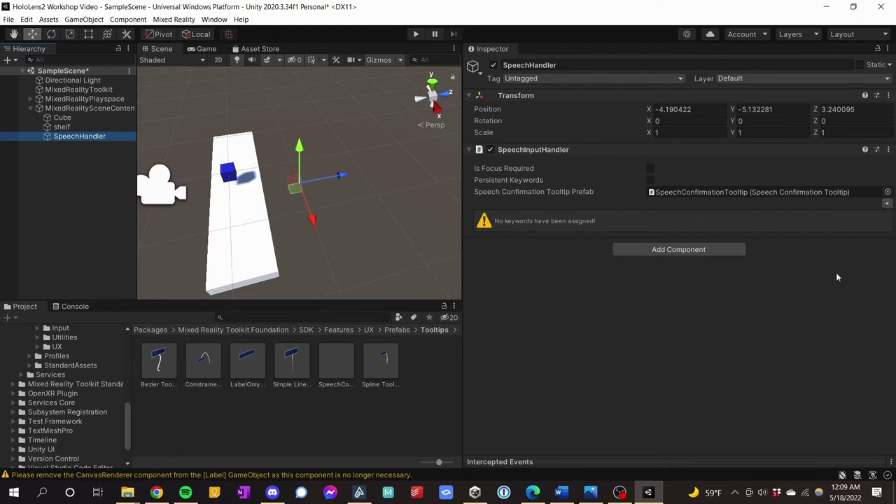
Step: Add three SpeechInputHandler keywords set to Turn Blue, Turn Green and Turn Red
{"action": "left_click", "coordinate": [887, 204]}
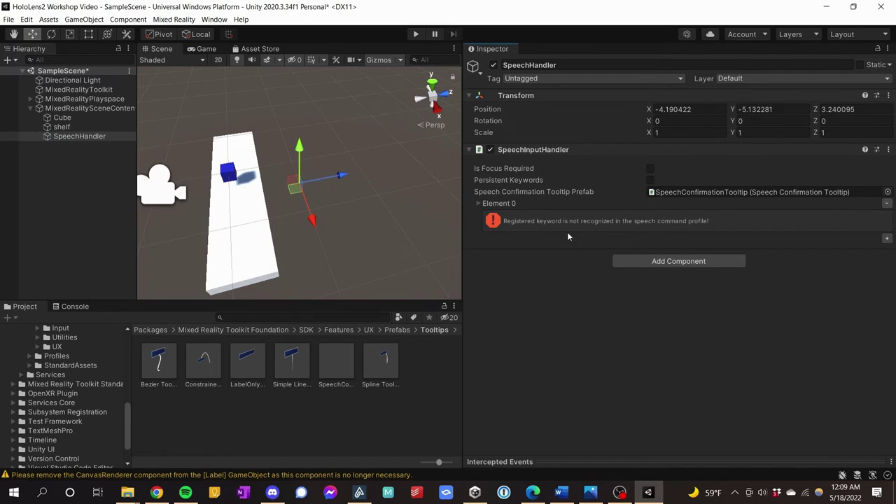
{"action": "left_click", "coordinate": [479, 203]}
{"action": "left_click", "coordinate": [659, 238]}
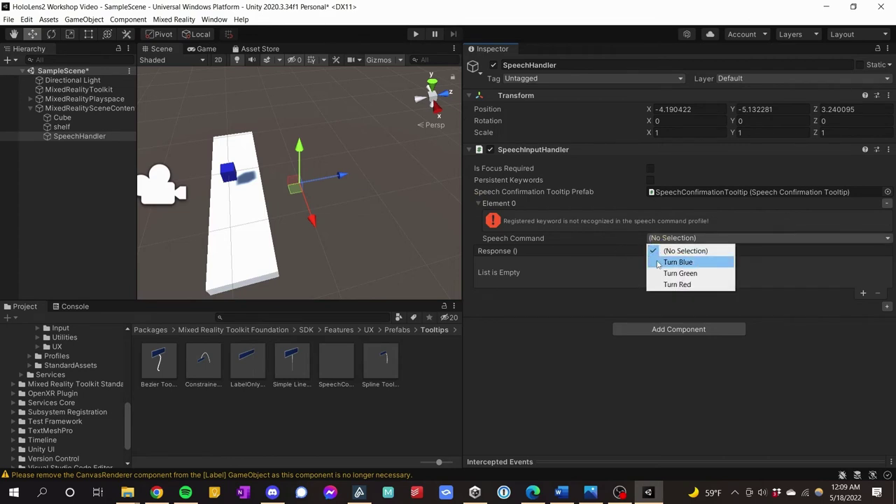
{"action": "left_click", "coordinate": [659, 262]}
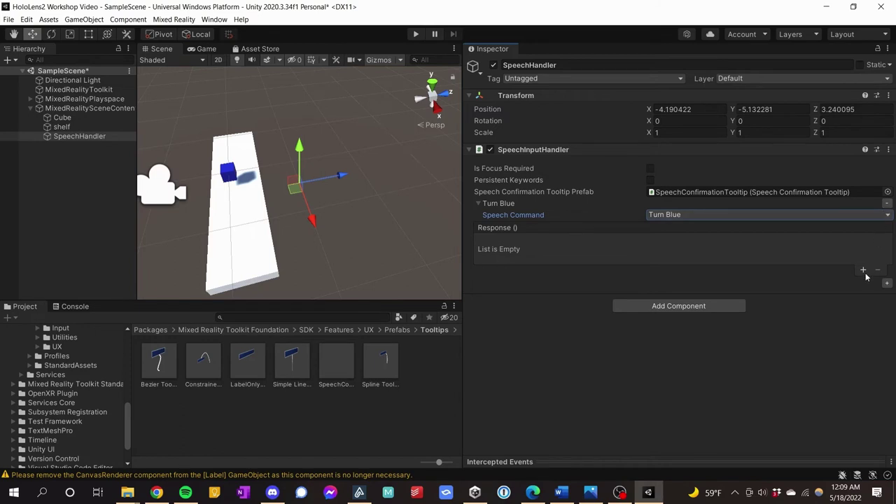
{"action": "left_click", "coordinate": [888, 283]}
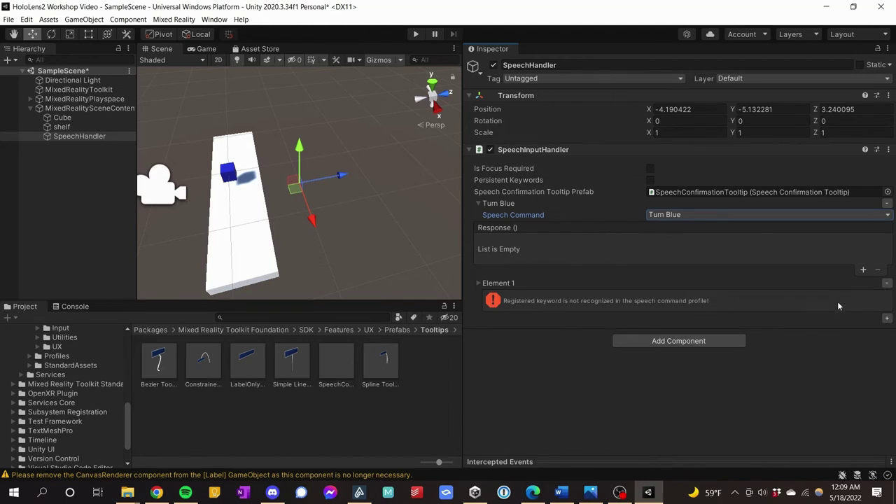
{"action": "left_click", "coordinate": [480, 283]}
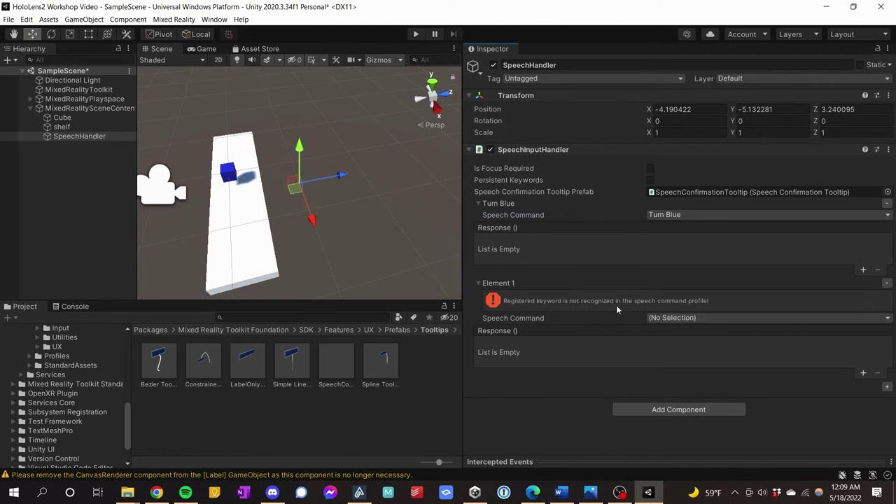
{"action": "left_click", "coordinate": [678, 319]}
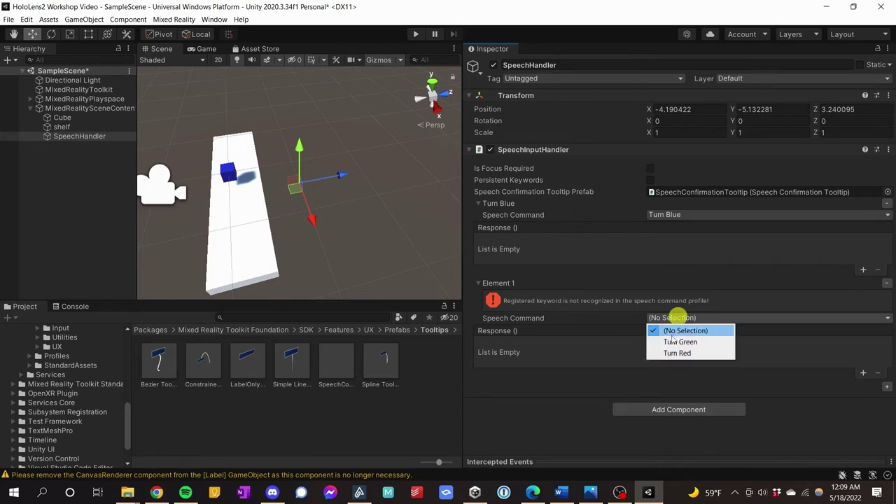
{"action": "left_click", "coordinate": [679, 341]}
{"action": "left_click", "coordinate": [886, 364]}
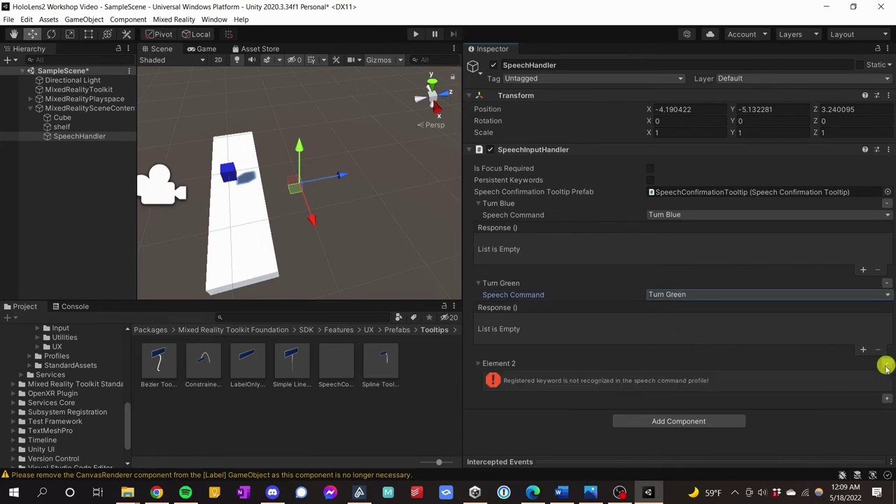
{"action": "left_click", "coordinate": [479, 363]}
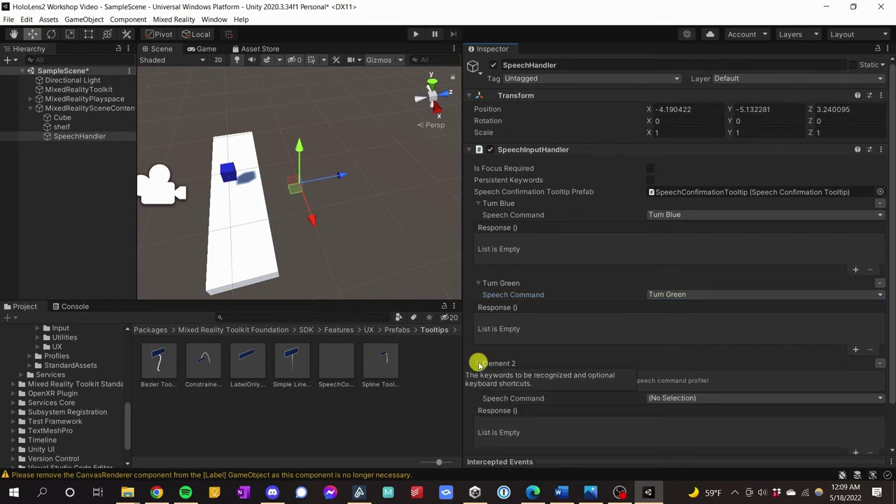
{"action": "left_click", "coordinate": [683, 397]}
{"action": "left_click", "coordinate": [678, 422]}
{"action": "scroll", "coordinate": [543, 371], "scroll_direction": "down", "scroll_amount": 2}
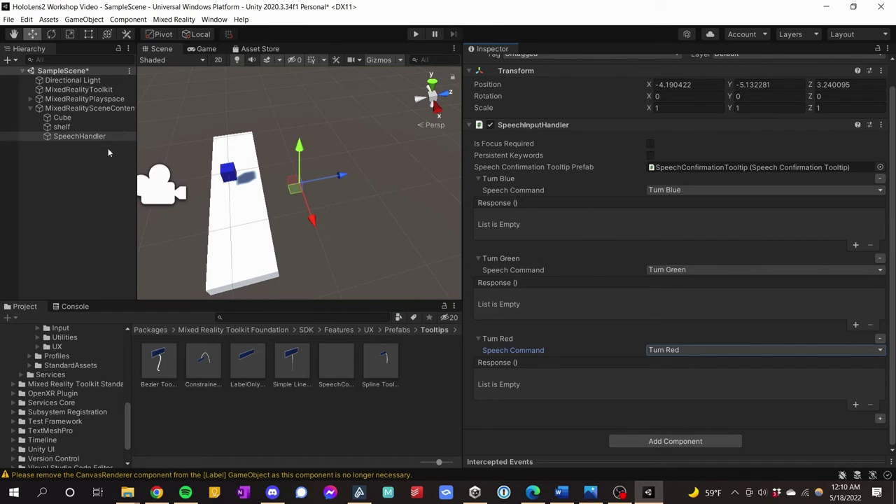
Step: Duplicate Cube to create Cube (1) and move it up the shelf
{"action": "left_click", "coordinate": [61, 118]}
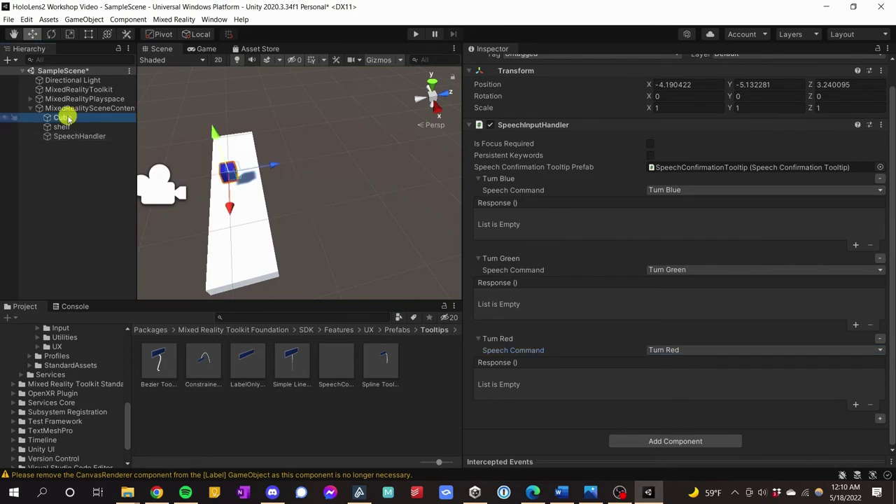
{"action": "right_click", "coordinate": [68, 120]}
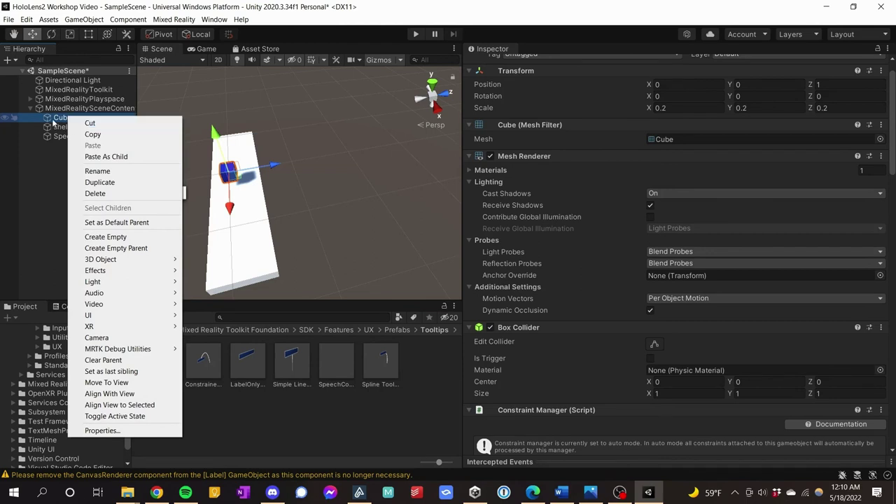
{"action": "left_click", "coordinate": [105, 183]}
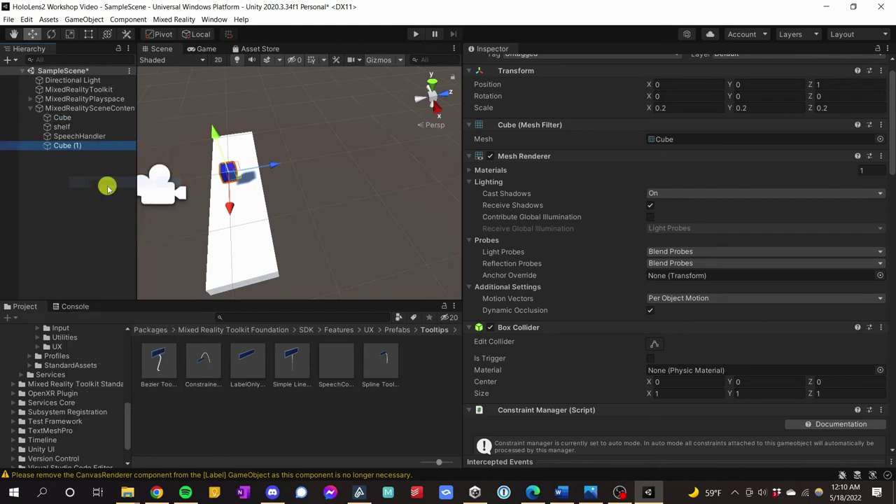
{"action": "left_click_drag", "start_coordinate": [231, 208], "coordinate": [229, 184]}
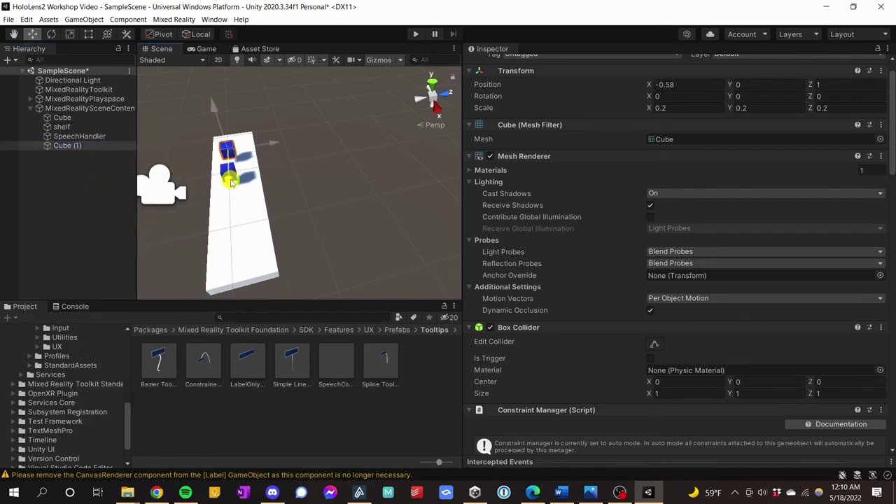
Step: Duplicate Cube (1) into Cube (2) near the shelf's end, nudge Cube (1), and place SpeechHandler below Cube (2)
{"action": "right_click", "coordinate": [73, 146]}
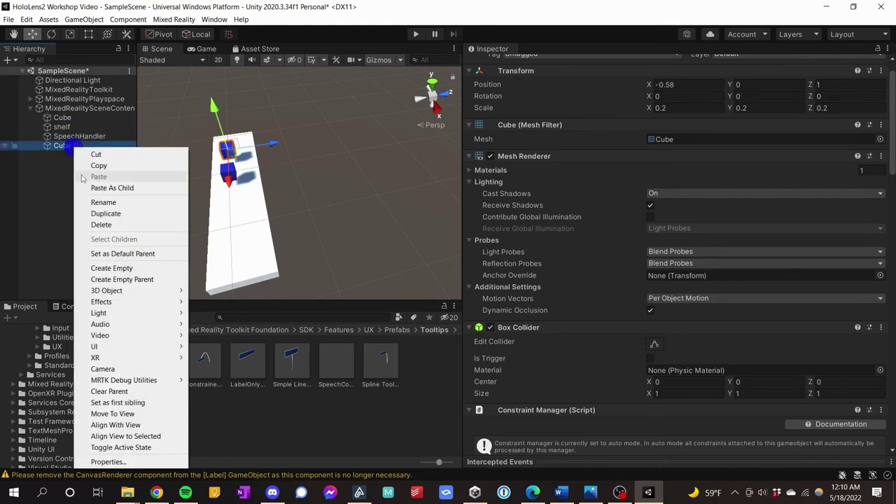
{"action": "left_click", "coordinate": [101, 213]}
{"action": "left_click_drag", "start_coordinate": [229, 180], "coordinate": [221, 265]}
{"action": "left_click", "coordinate": [228, 154]}
{"action": "left_click_drag", "start_coordinate": [229, 183], "coordinate": [227, 176]}
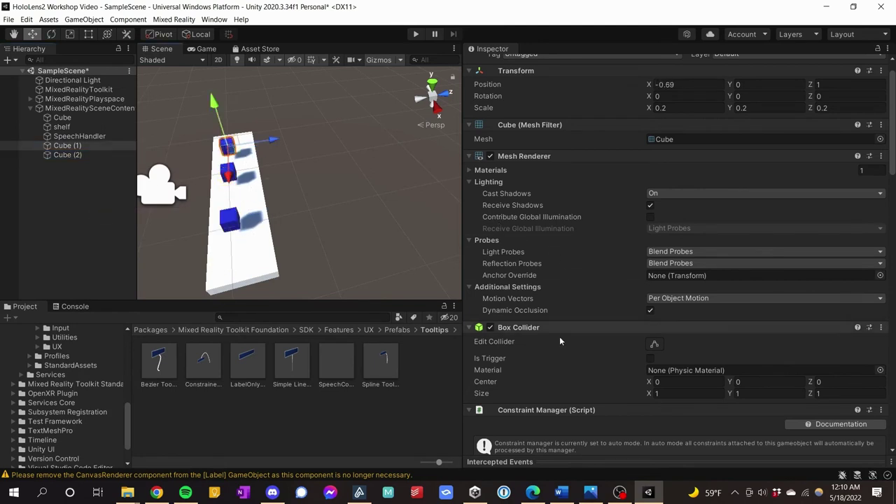
{"action": "left_click_drag", "start_coordinate": [65, 138], "coordinate": [66, 157]}
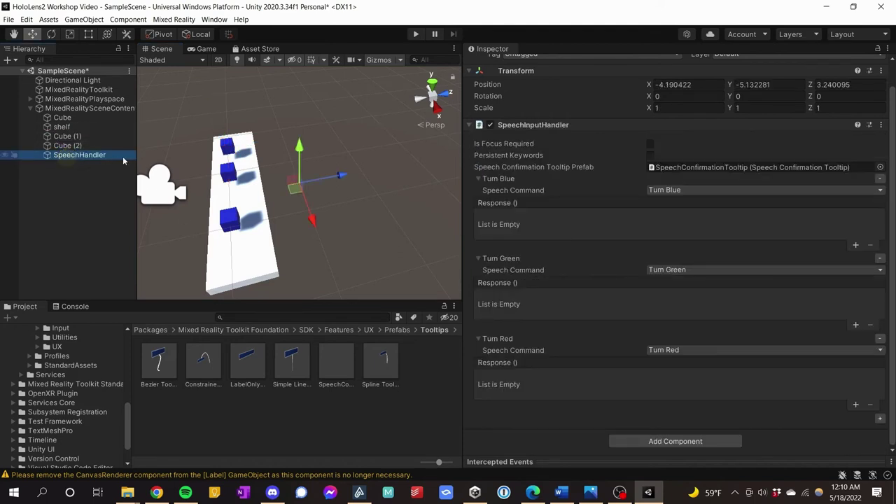
Step: Add a Turn Blue response that calls ColorChanging.TurnBlue on Cube
{"action": "left_click", "coordinate": [856, 245]}
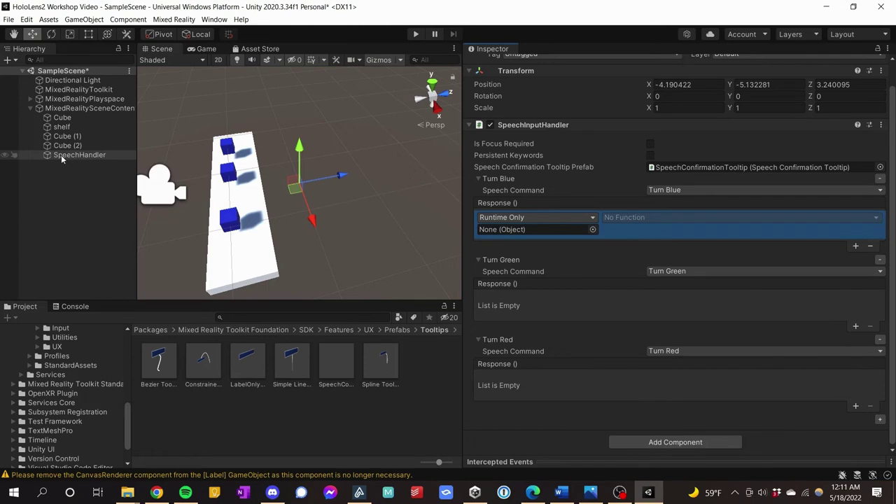
{"action": "left_click_drag", "start_coordinate": [59, 119], "coordinate": [533, 232]}
{"action": "left_click", "coordinate": [644, 219]}
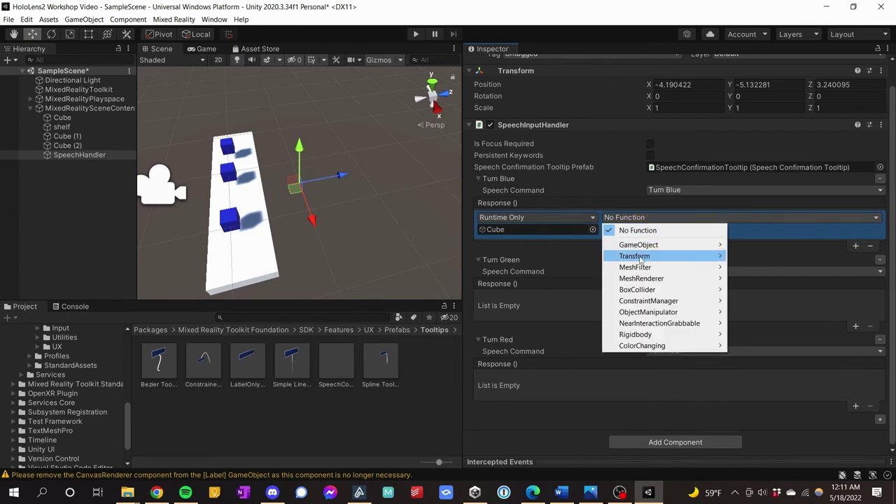
{"action": "mouse_move", "coordinate": [655, 348]}
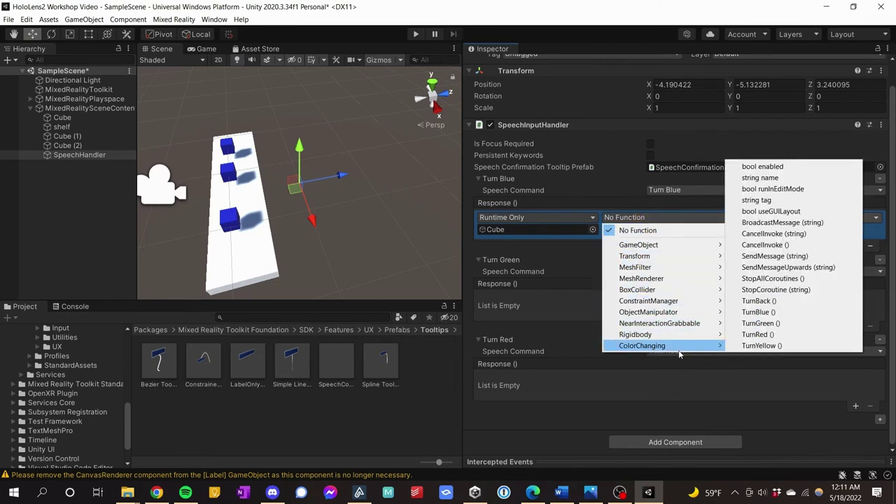
{"action": "left_click", "coordinate": [760, 313]}
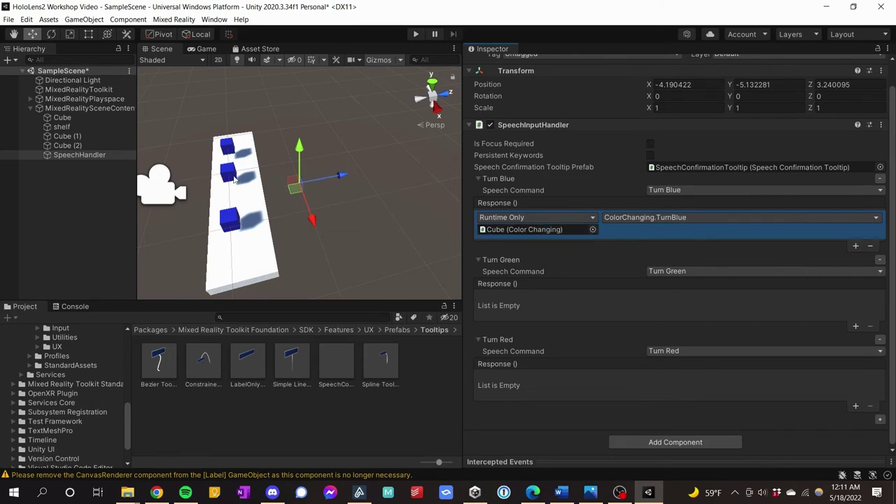
Step: Add two more Turn Blue responses targeting Cube (1) and Cube (2)
{"action": "left_click", "coordinate": [855, 248]}
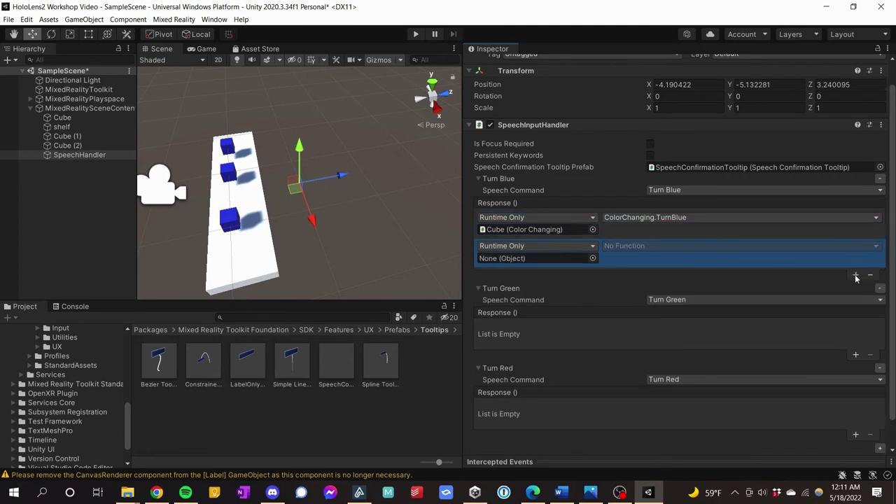
{"action": "left_click", "coordinate": [855, 276]}
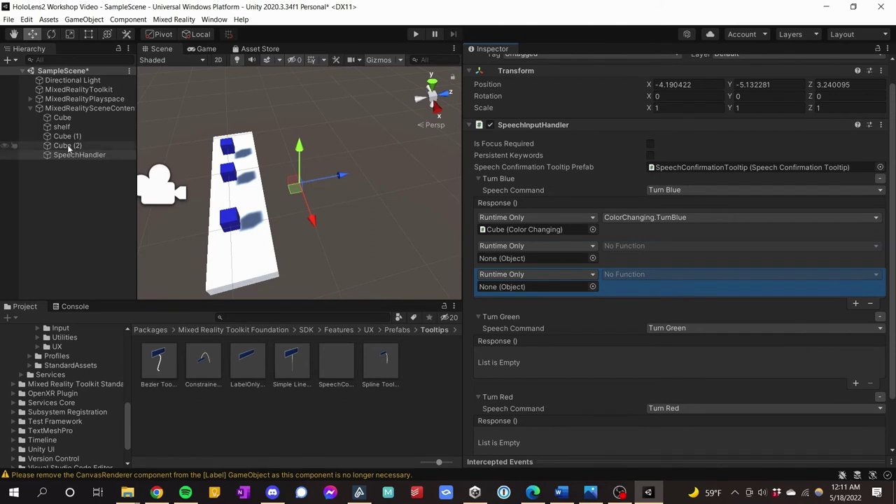
{"action": "left_click_drag", "start_coordinate": [67, 137], "coordinate": [505, 258]}
{"action": "left_click_drag", "start_coordinate": [105, 145], "coordinate": [522, 289]}
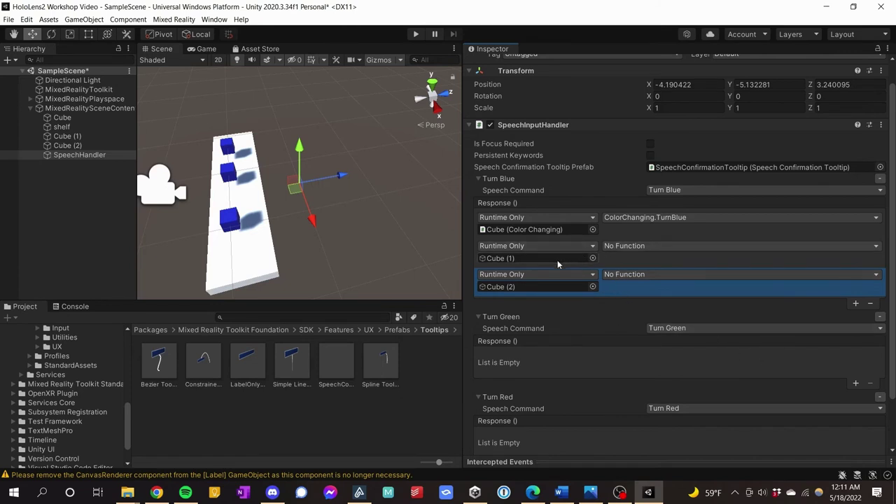
Step: Set both new responses to ColorChanging.TurnBlue and delete the Turn Green and Turn Red keywords
{"action": "left_click", "coordinate": [623, 246]}
{"action": "mouse_move", "coordinate": [658, 374]}
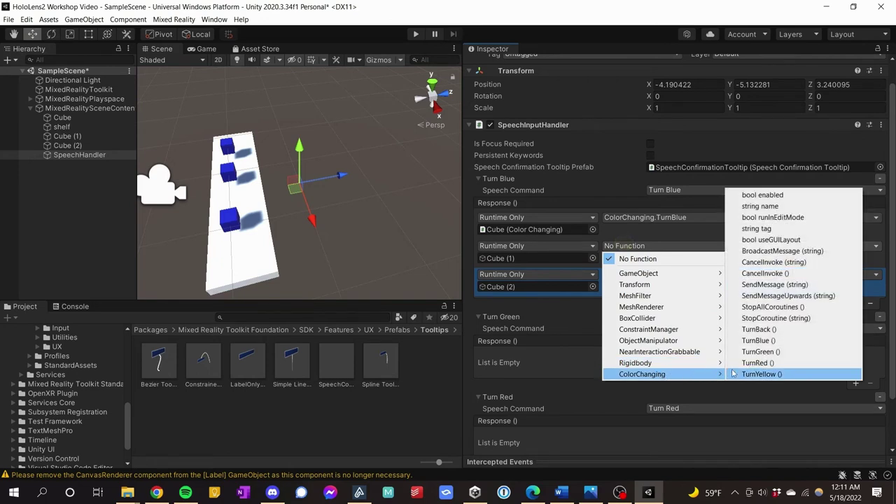
{"action": "left_click", "coordinate": [759, 340]}
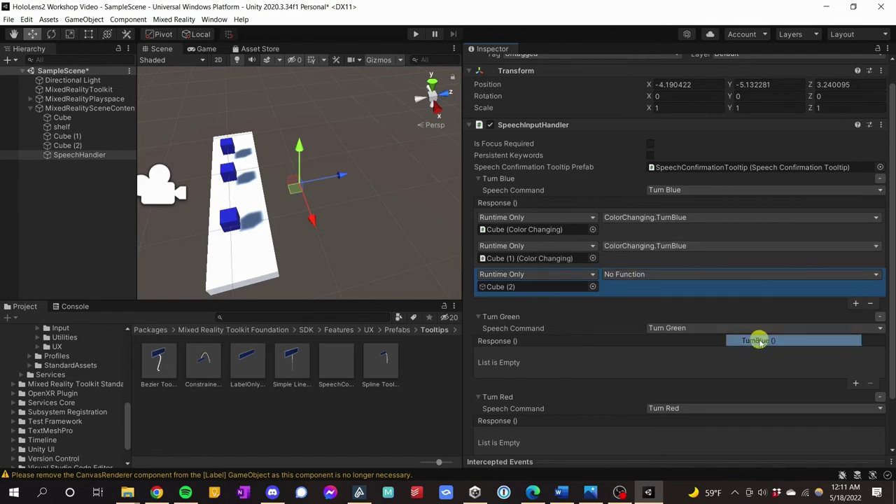
{"action": "left_click", "coordinate": [657, 274]}
{"action": "mouse_move", "coordinate": [694, 405]}
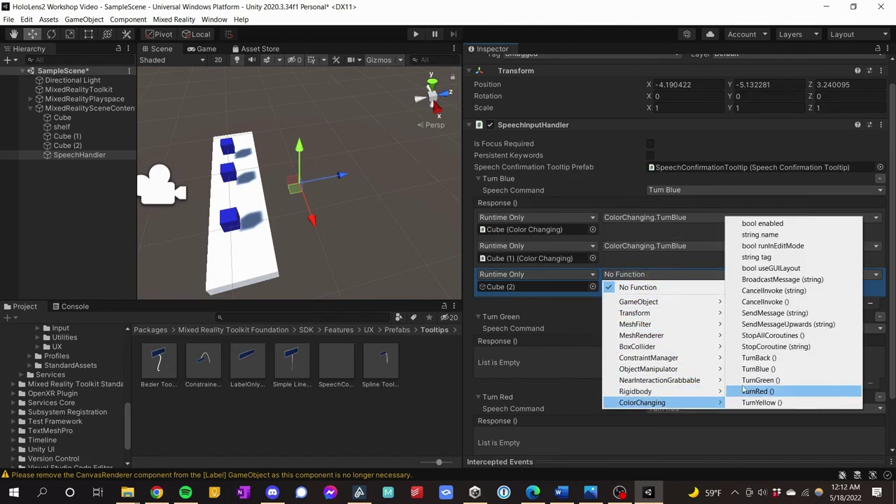
{"action": "left_click", "coordinate": [754, 370]}
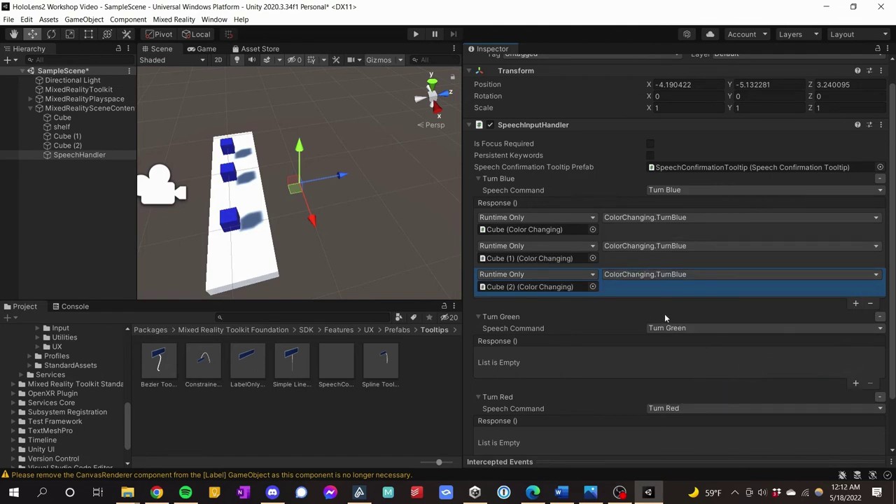
{"action": "left_click", "coordinate": [879, 318]}
{"action": "left_click", "coordinate": [879, 339]}
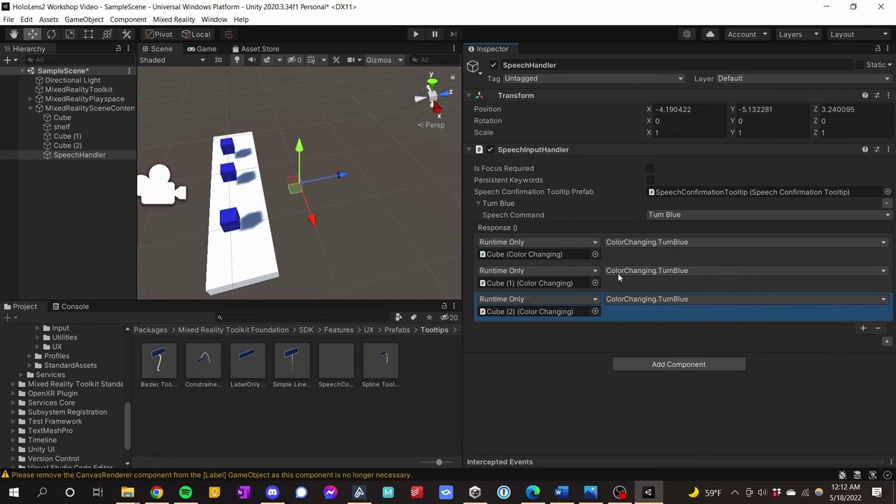
Step: Add a Turn Green keyword calling ColorChanging.TurnGreen on Cube, Cube (1) and Cube (2)
{"action": "left_click", "coordinate": [887, 341]}
{"action": "scroll", "coordinate": [645, 353], "scroll_direction": "down", "scroll_amount": 3}
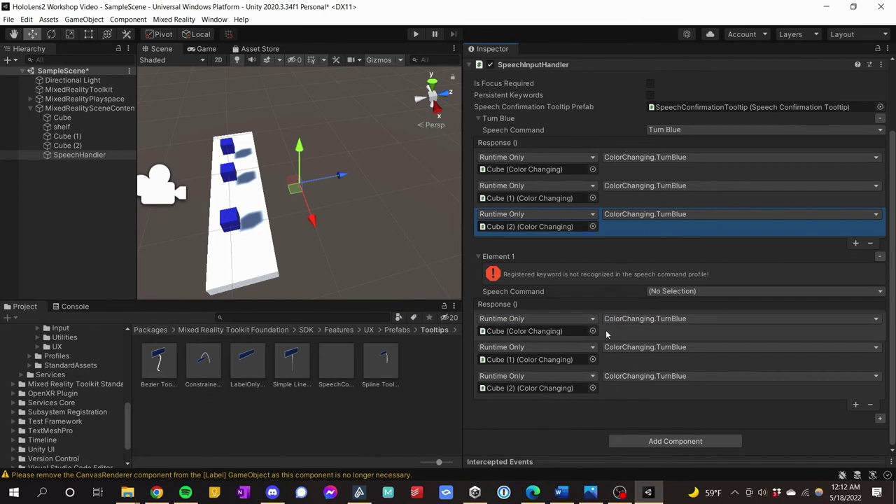
{"action": "left_click", "coordinate": [678, 293]}
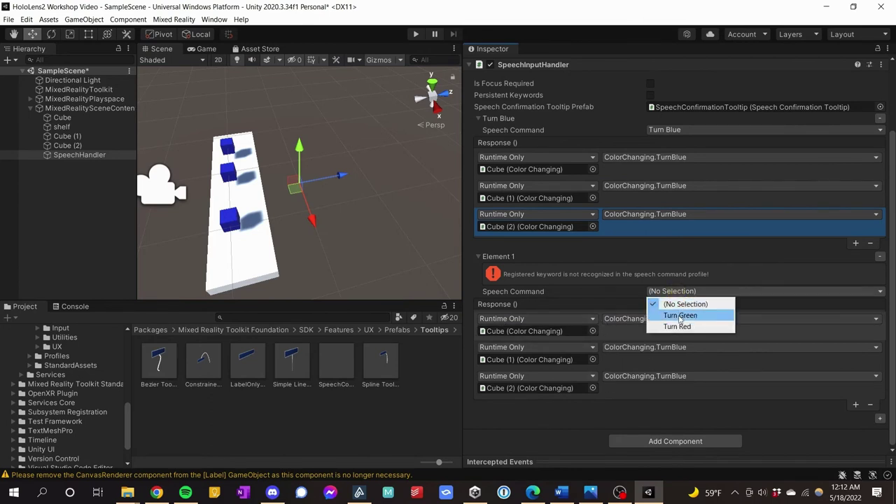
{"action": "left_click", "coordinate": [678, 315]}
{"action": "left_click", "coordinate": [658, 320]}
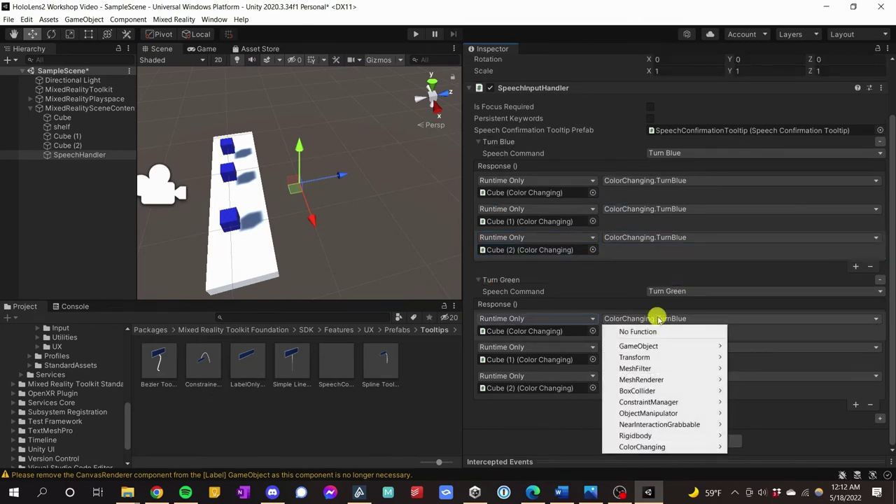
{"action": "mouse_move", "coordinate": [695, 451]}
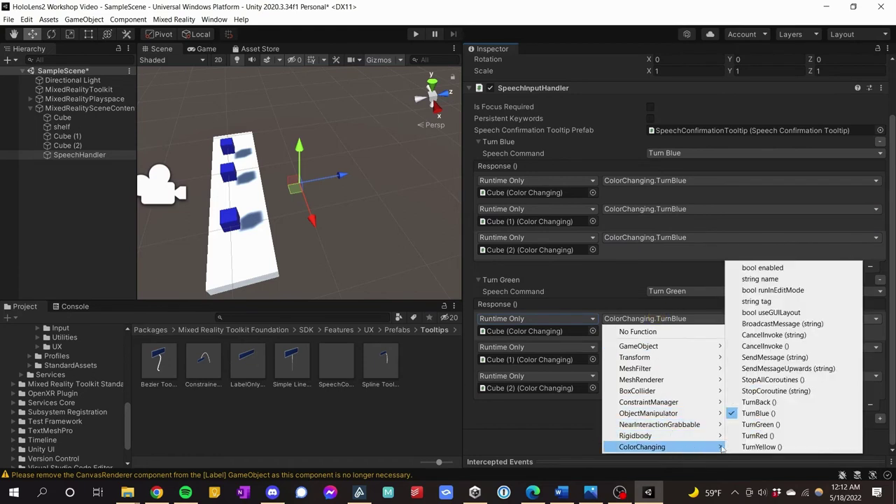
{"action": "left_click", "coordinate": [753, 425]}
{"action": "left_click", "coordinate": [696, 348]}
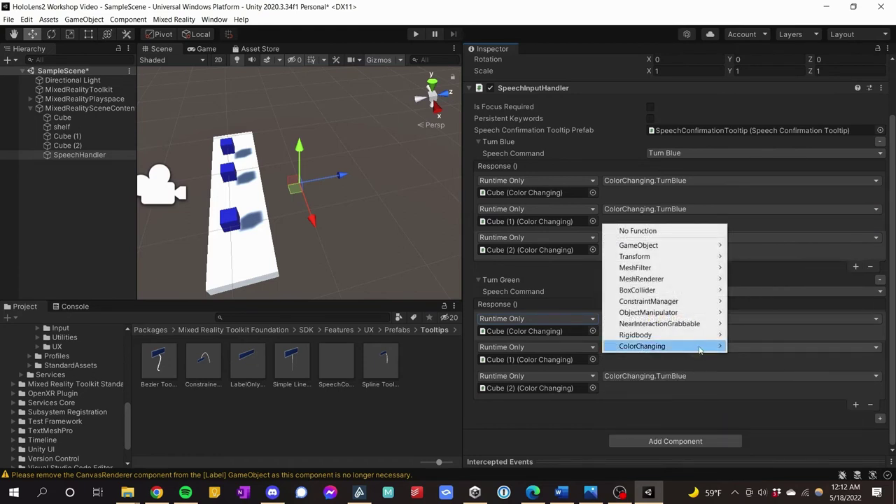
{"action": "mouse_move", "coordinate": [696, 348]}
{"action": "left_click", "coordinate": [765, 323]}
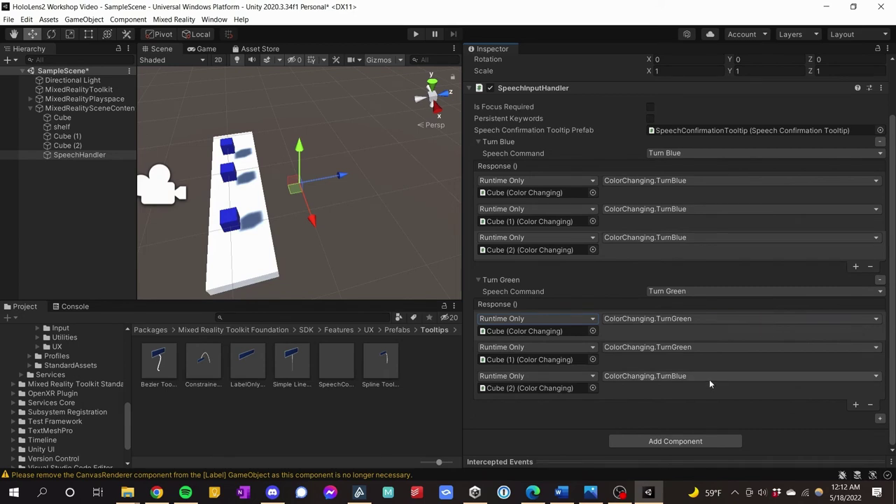
{"action": "left_click", "coordinate": [709, 378]}
{"action": "mouse_move", "coordinate": [711, 376]}
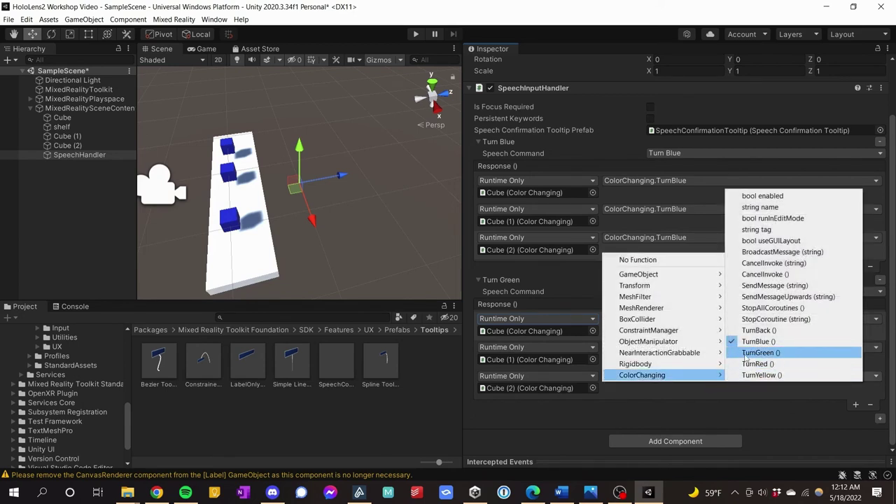
{"action": "left_click", "coordinate": [753, 352]}
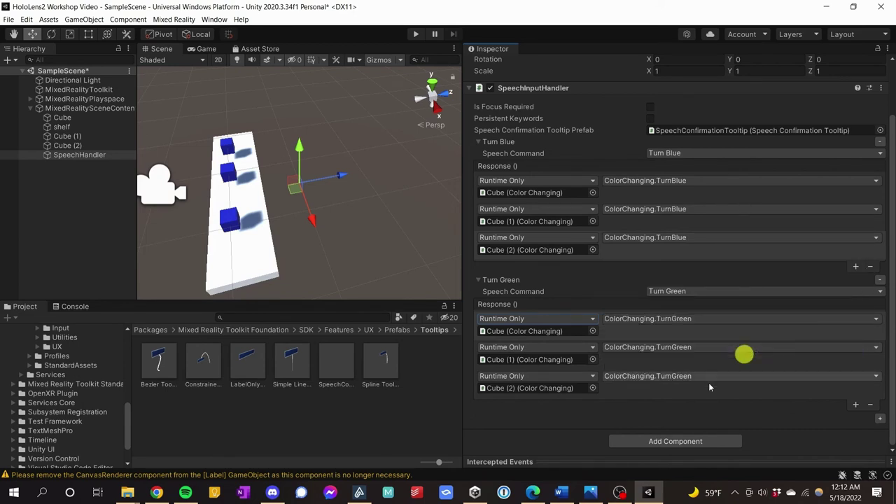
Step: Add a Turn Red keyword calling ColorChanging.TurnRed on all three cubes
{"action": "left_click", "coordinate": [881, 418]}
{"action": "scroll", "coordinate": [719, 419], "scroll_direction": "down", "scroll_amount": 3}
{"action": "scroll", "coordinate": [707, 399], "scroll_direction": "down", "scroll_amount": 2}
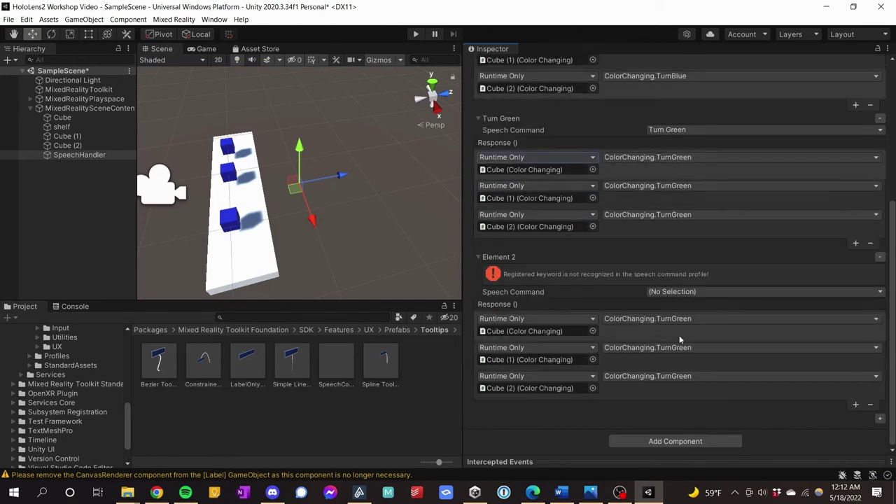
{"action": "left_click", "coordinate": [675, 295]}
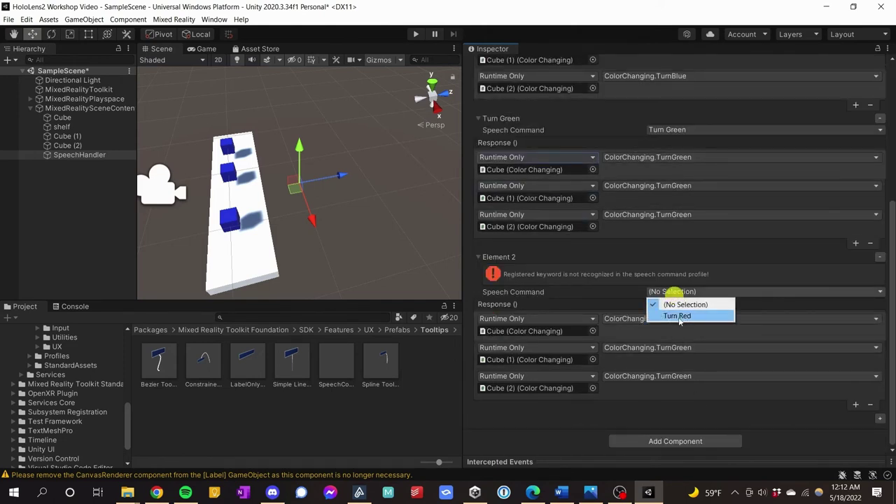
{"action": "left_click", "coordinate": [676, 314]}
{"action": "left_click", "coordinate": [652, 319]}
{"action": "mouse_move", "coordinate": [685, 448]}
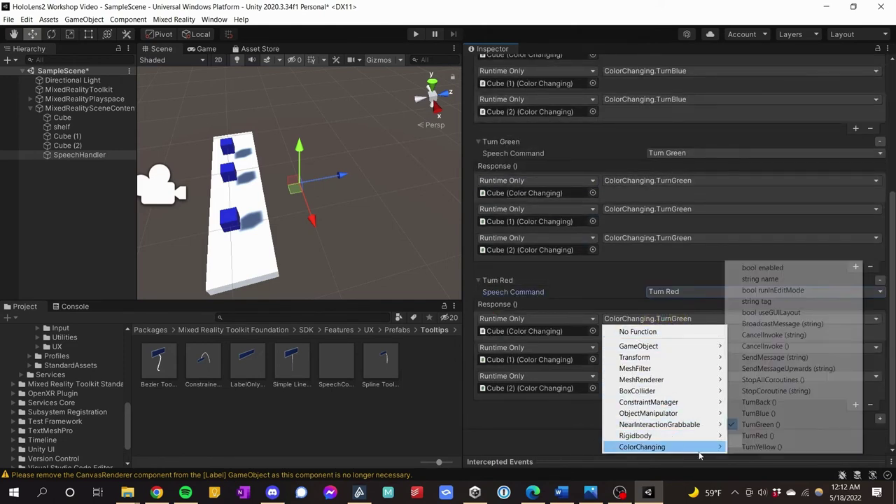
{"action": "left_click", "coordinate": [757, 432]}
{"action": "left_click", "coordinate": [678, 350]}
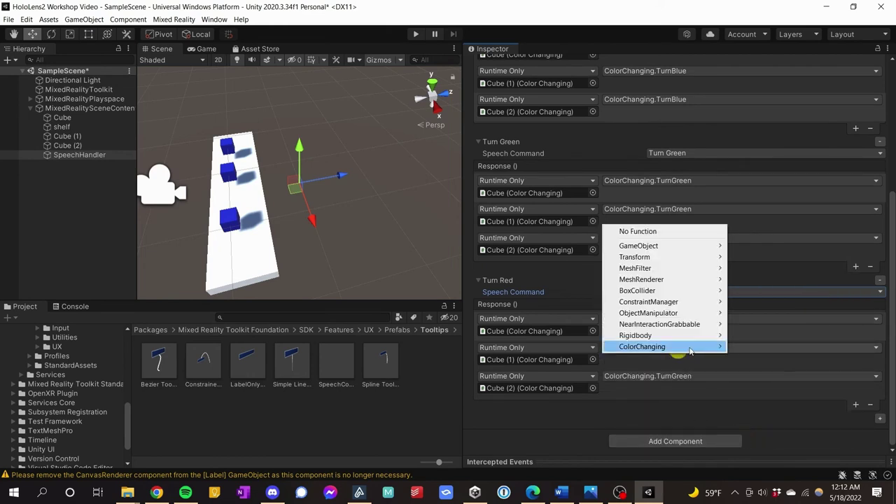
{"action": "mouse_move", "coordinate": [679, 350]}
{"action": "left_click", "coordinate": [751, 334]}
{"action": "left_click", "coordinate": [685, 377]}
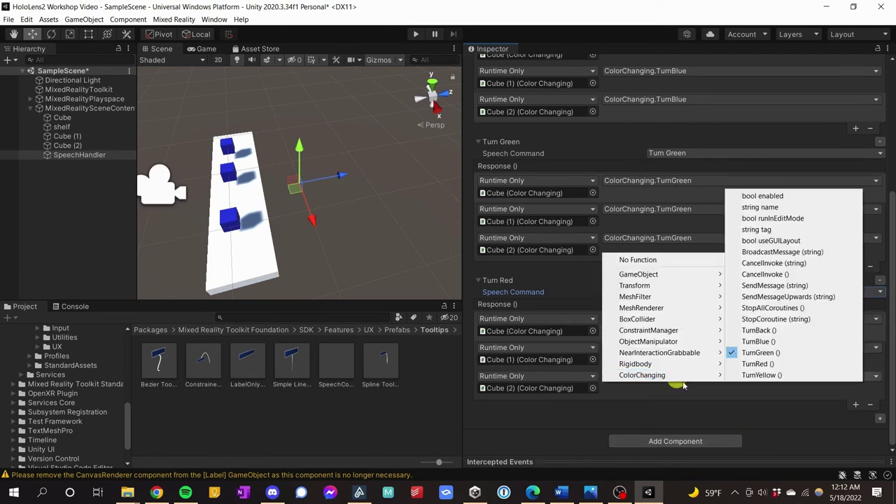
{"action": "mouse_move", "coordinate": [707, 376]}
{"action": "left_click", "coordinate": [744, 365]}
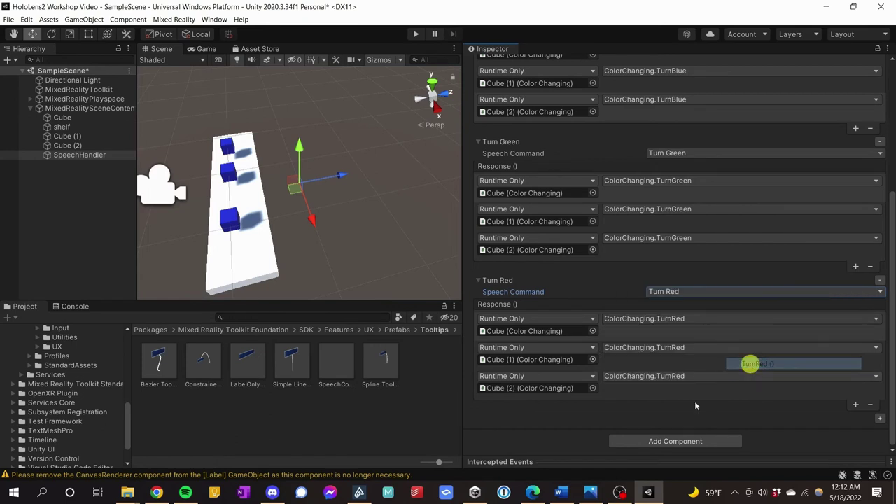
Step: Save the scene with Ctrl+S and play the recorded HoloLens voice demo clip
{"action": "scroll", "coordinate": [597, 415], "scroll_direction": "up", "scroll_amount": 3}
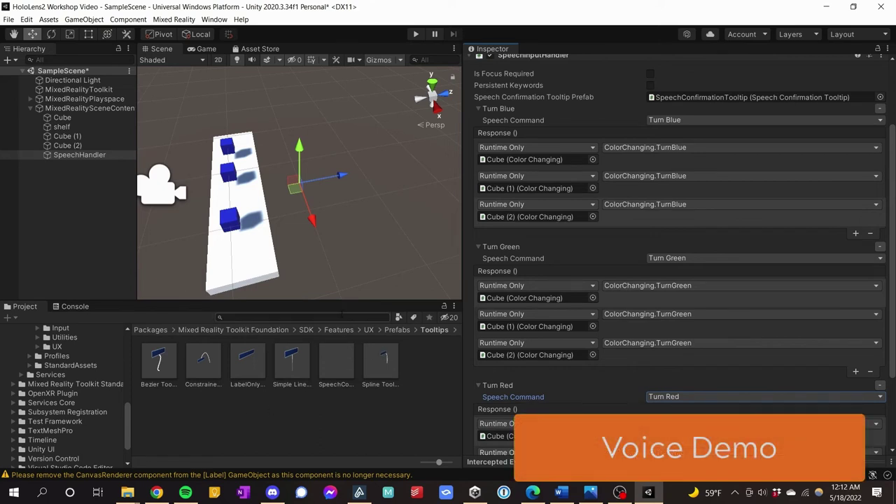
{"action": "key", "text": "ctrl+s"}
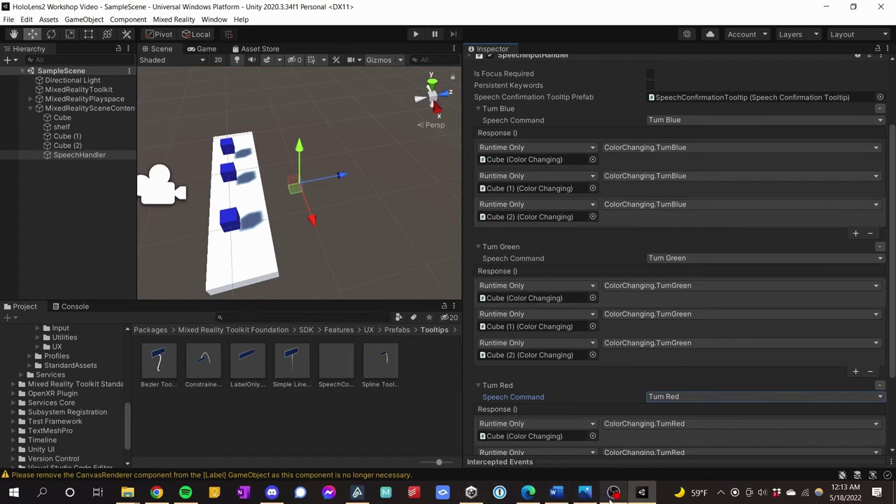
{"action": "left_click", "coordinate": [585, 493]}
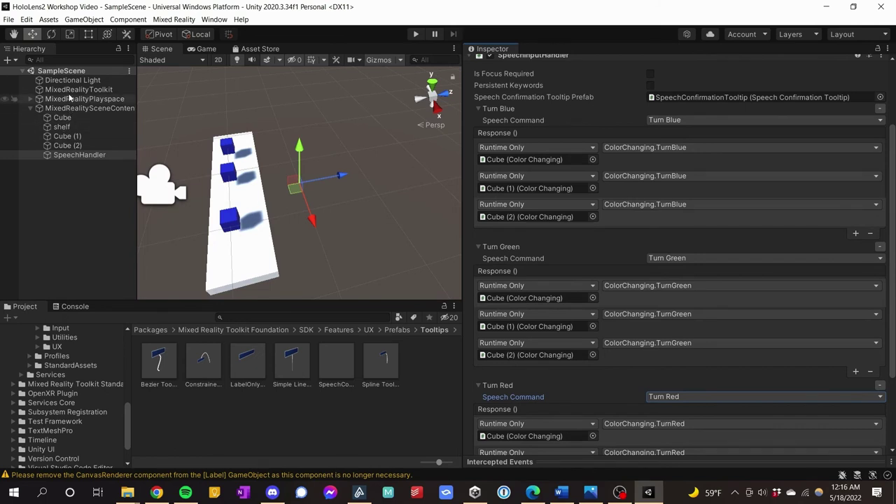
{"action": "left_click", "coordinate": [69, 89]}
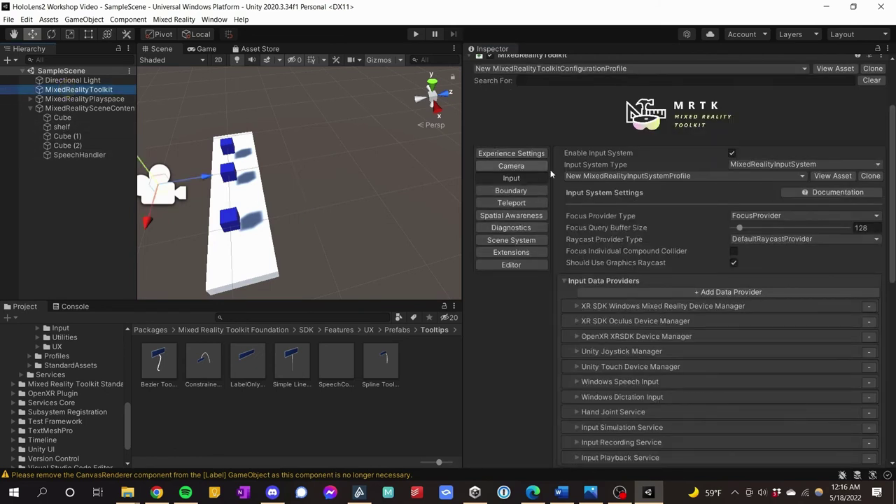
Step: Add an Input data provider of type XRSDK.OpenXR > OpenXREyeGazeDataProvider and clone its eye-tracking profile
{"action": "scroll", "coordinate": [613, 319], "scroll_direction": "down", "scroll_amount": 3}
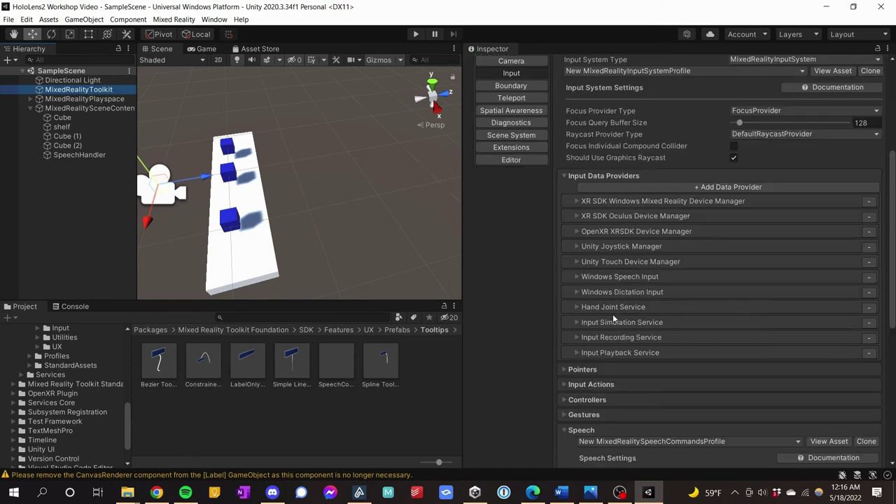
{"action": "left_click", "coordinate": [621, 186]}
{"action": "left_click", "coordinate": [576, 369]}
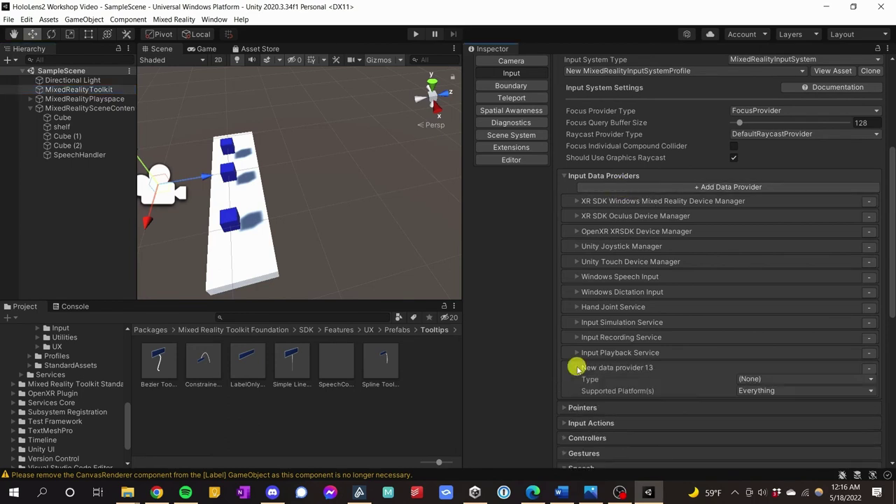
{"action": "left_click", "coordinate": [745, 379]}
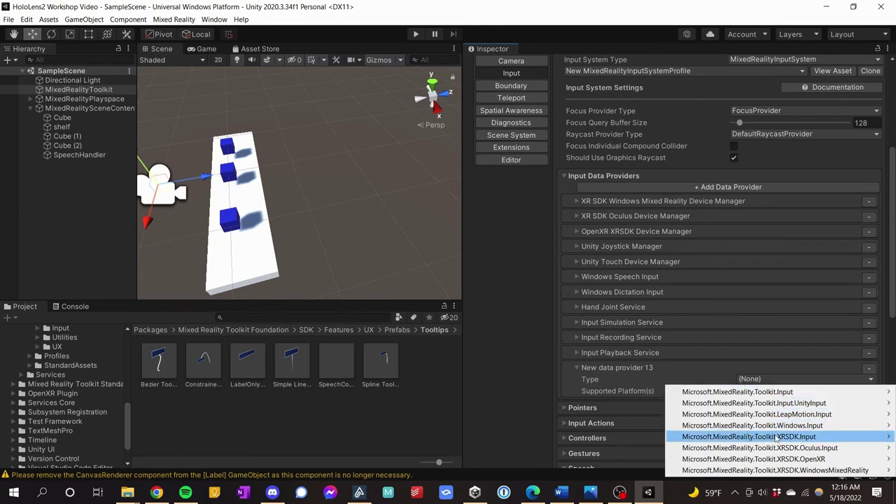
{"action": "mouse_move", "coordinate": [777, 461]}
{"action": "left_click", "coordinate": [618, 472]}
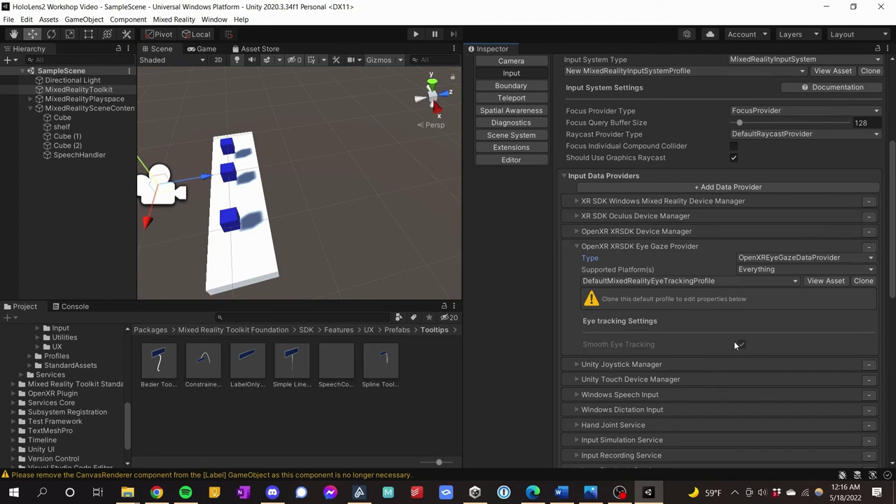
{"action": "left_click", "coordinate": [864, 281]}
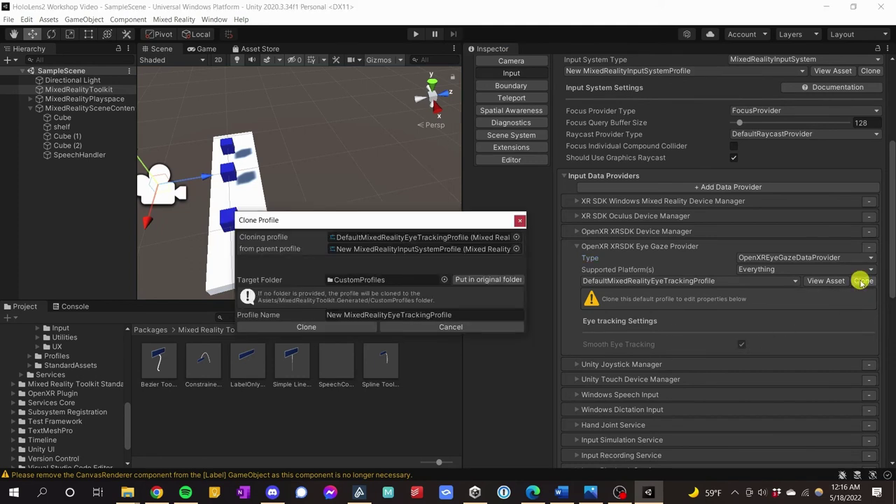
Step: Create the New MixedRealityEyeTrackingProfile clone with Smooth Eye Tracking turned off
{"action": "left_click", "coordinate": [306, 327]}
{"action": "left_click", "coordinate": [742, 322]}
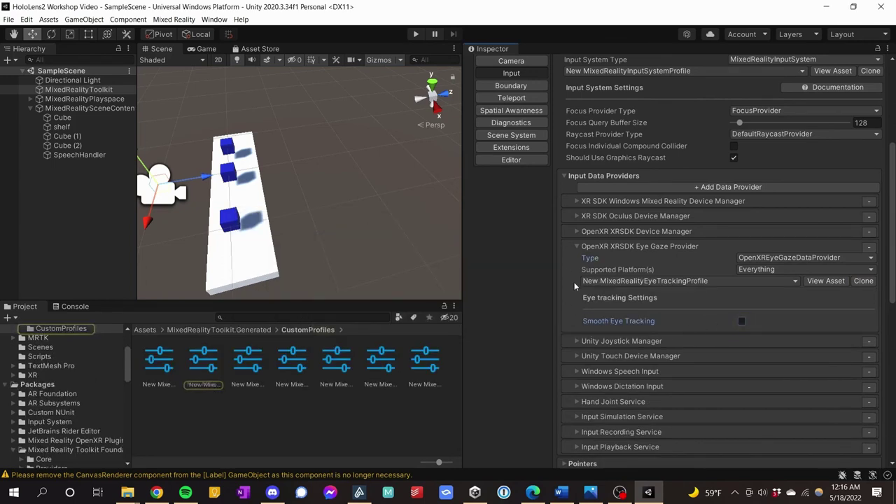
{"action": "left_click", "coordinate": [576, 247]}
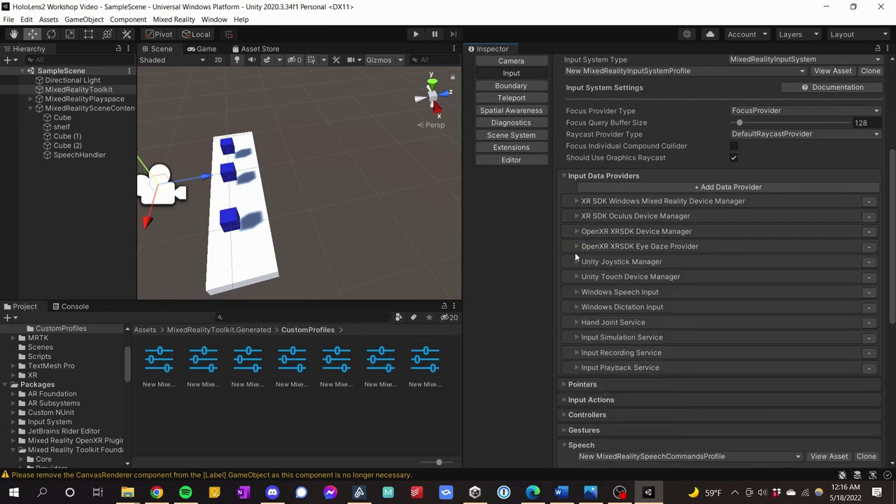
{"action": "scroll", "coordinate": [578, 294], "scroll_direction": "down", "scroll_amount": 3}
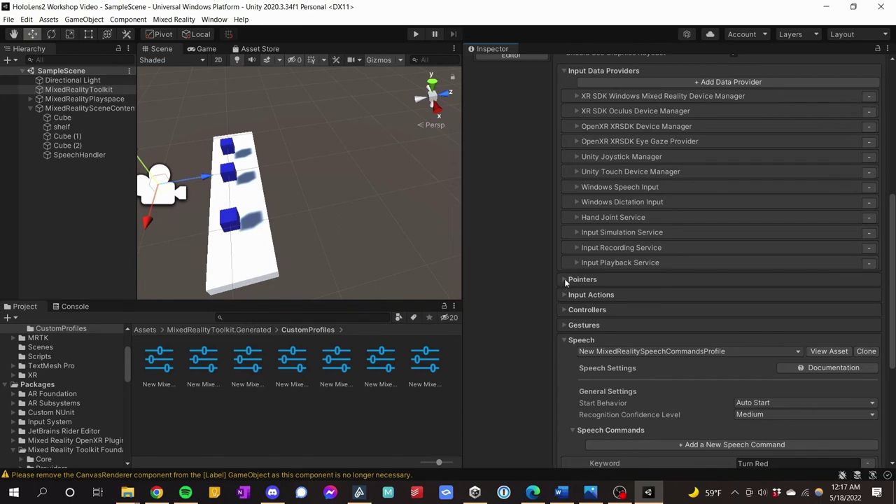
{"action": "left_click", "coordinate": [566, 281]}
Step: Clone the pointer profile and tick Is Eye Tracking Enabled under Gaze Settings
{"action": "left_click", "coordinate": [867, 293]}
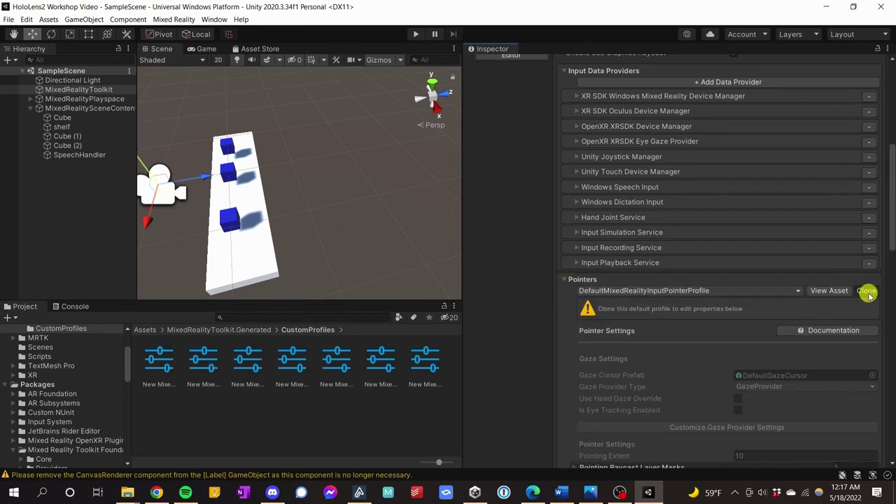
{"action": "left_click", "coordinate": [342, 328]}
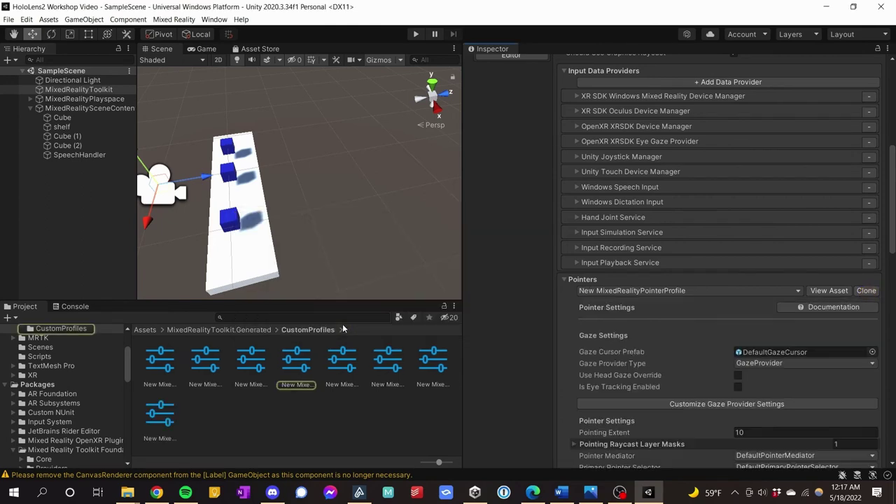
{"action": "scroll", "coordinate": [636, 309], "scroll_direction": "down", "scroll_amount": 3}
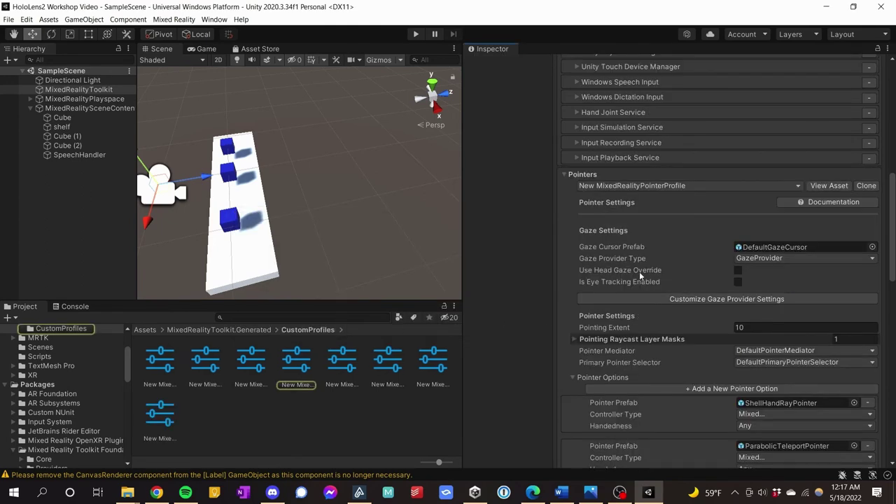
{"action": "scroll", "coordinate": [638, 266], "scroll_direction": "down", "scroll_amount": 12}
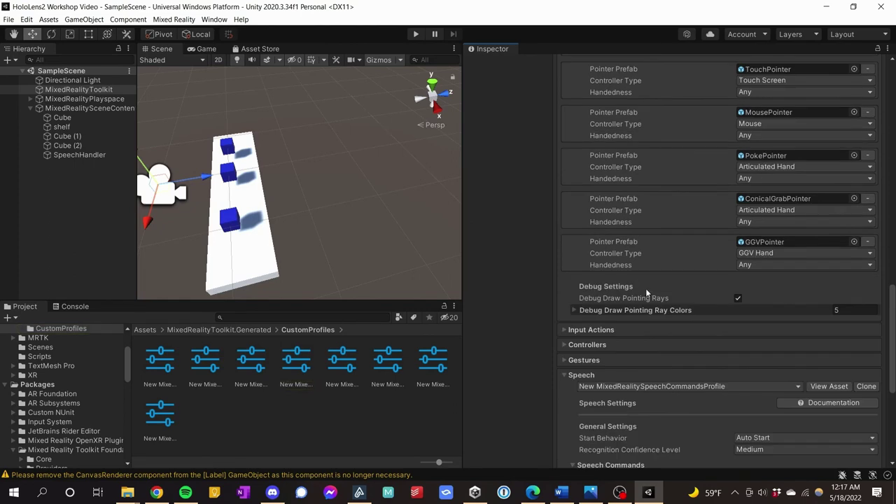
{"action": "scroll", "coordinate": [662, 280], "scroll_direction": "up", "scroll_amount": 12}
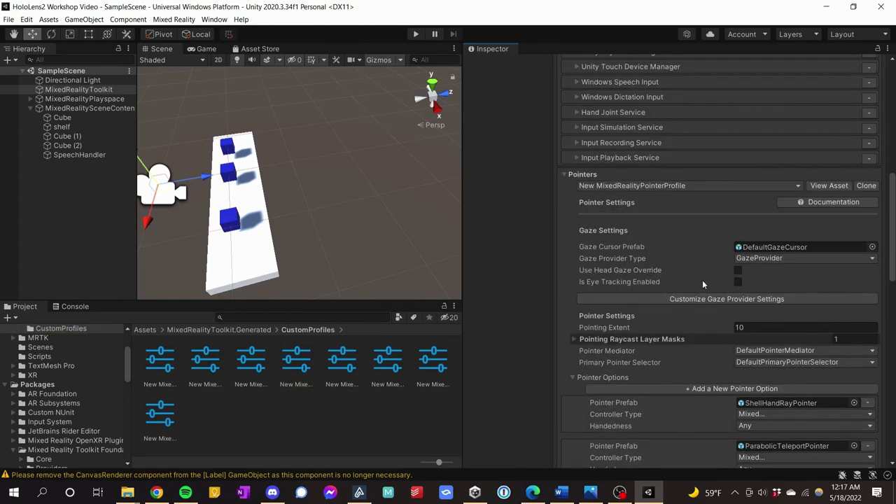
{"action": "left_click", "coordinate": [738, 282]}
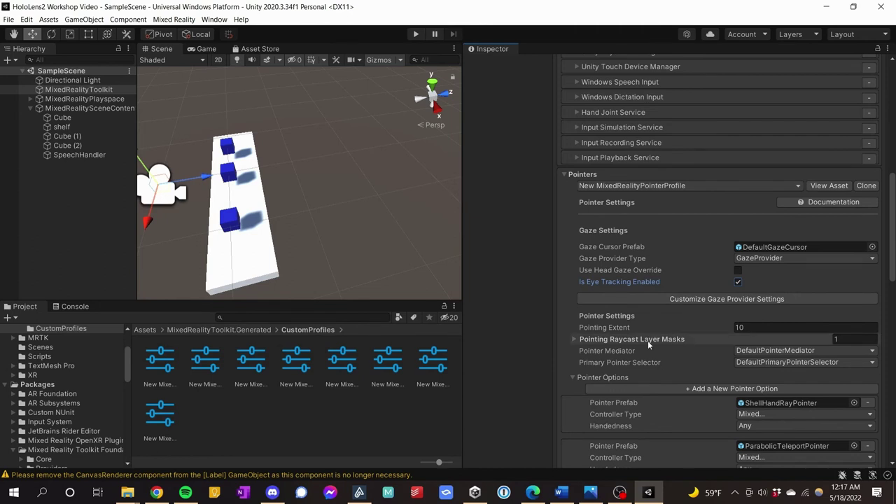
{"action": "scroll", "coordinate": [592, 352], "scroll_direction": "down", "scroll_amount": 15}
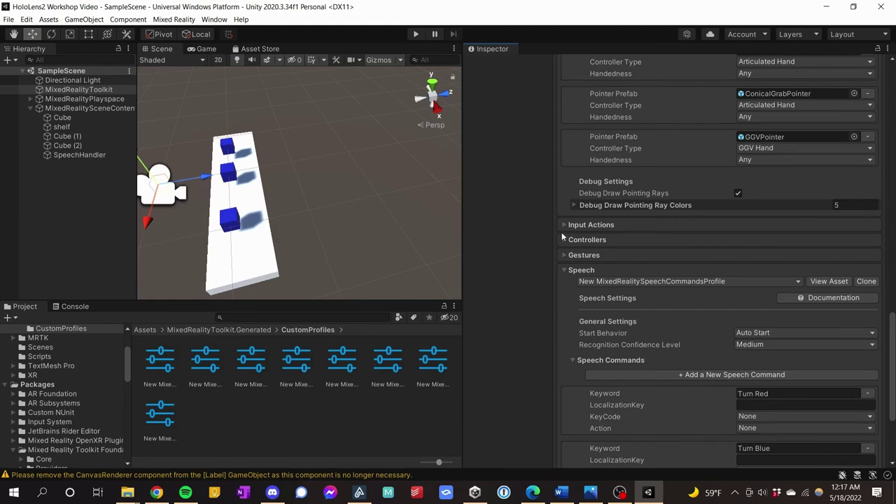
{"action": "scroll", "coordinate": [561, 233], "scroll_direction": "up", "scroll_amount": 10}
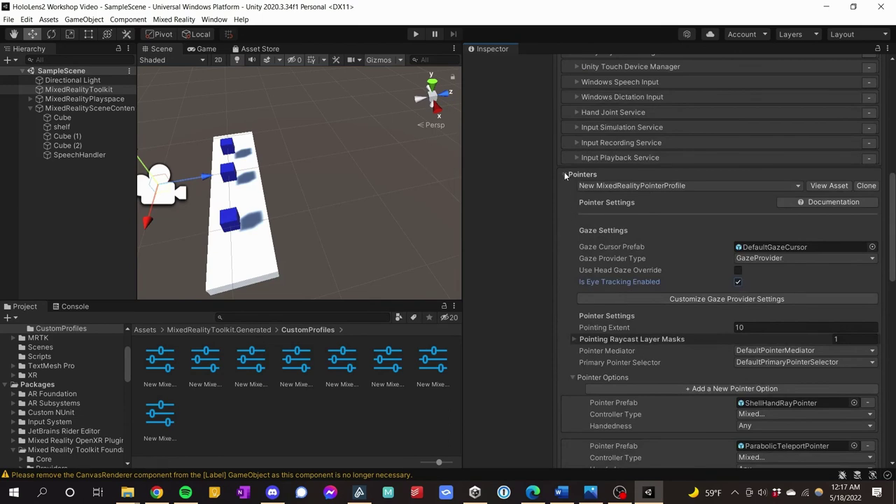
{"action": "scroll", "coordinate": [566, 176], "scroll_direction": "up", "scroll_amount": 3}
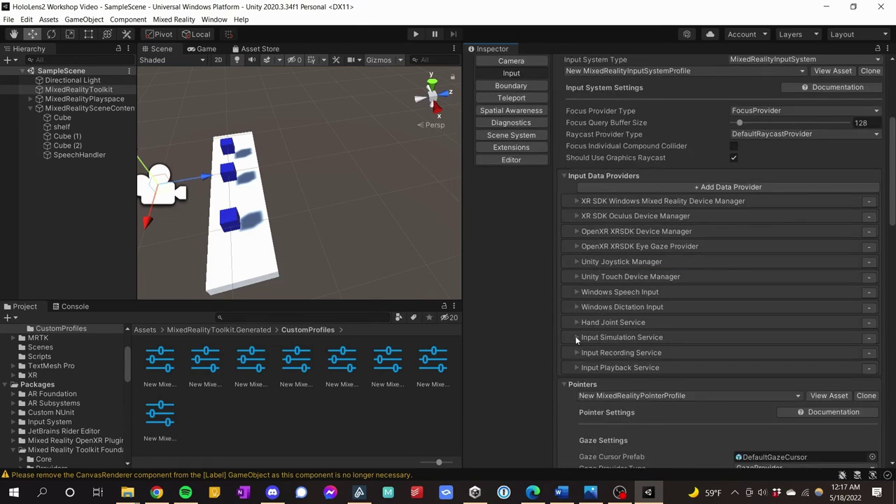
{"action": "left_click", "coordinate": [578, 337]}
Step: Clone the input simulation profile and set Default Eye Gaze Simulation Mode to Mouse
{"action": "scroll", "coordinate": [640, 350], "scroll_direction": "down", "scroll_amount": 2}
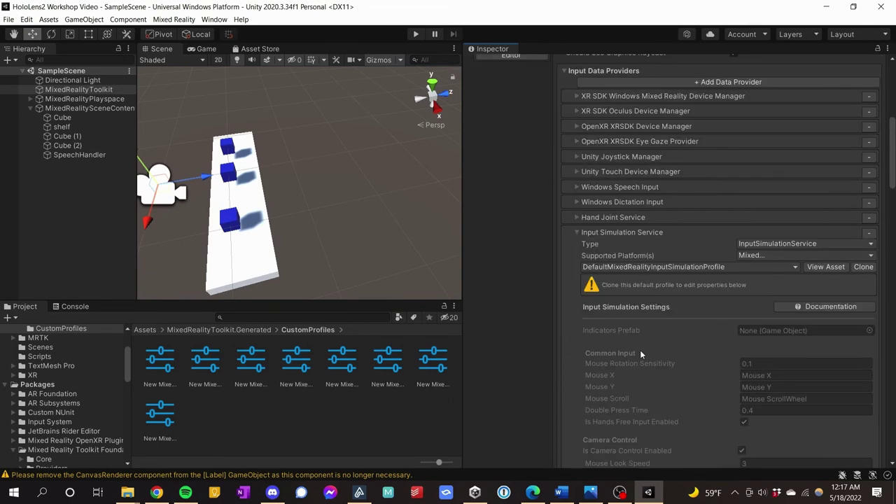
{"action": "left_click", "coordinate": [863, 267]}
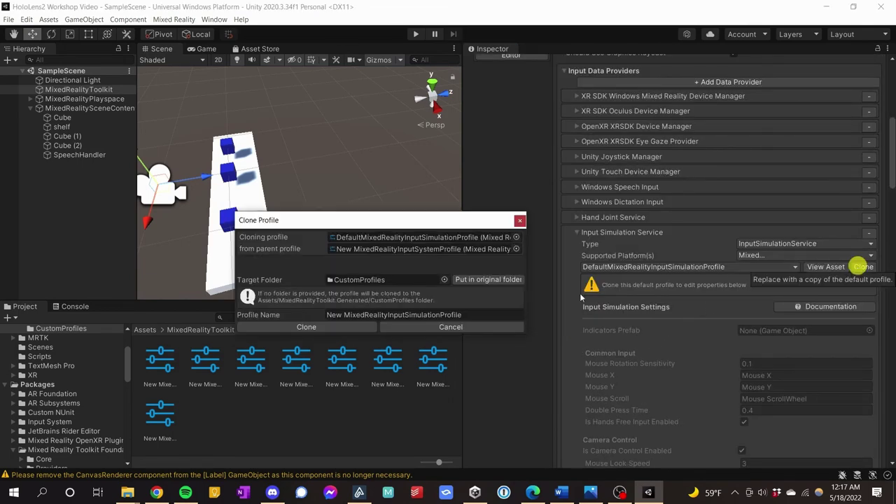
{"action": "left_click", "coordinate": [339, 322]}
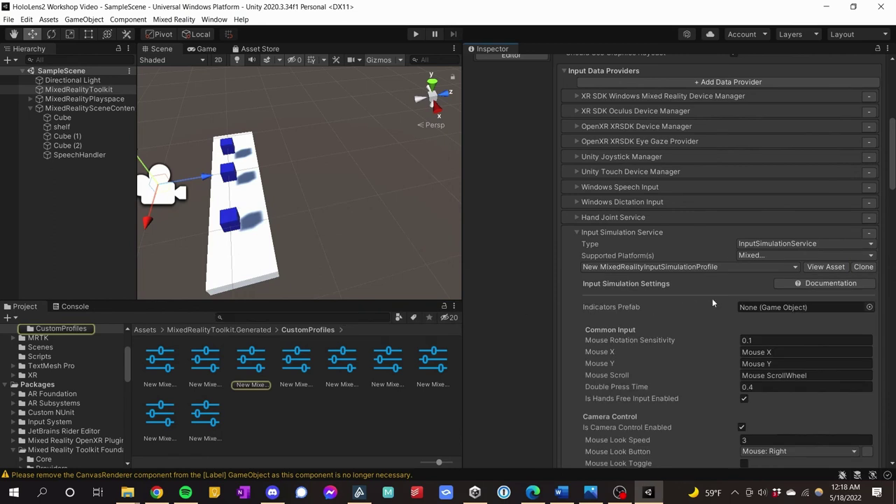
{"action": "scroll", "coordinate": [712, 299], "scroll_direction": "down", "scroll_amount": 4}
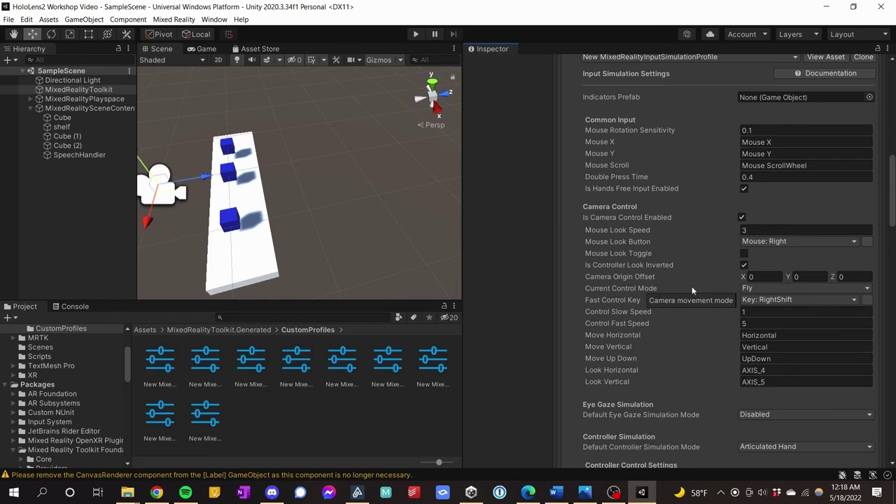
{"action": "scroll", "coordinate": [659, 302], "scroll_direction": "down", "scroll_amount": 5}
{"action": "scroll", "coordinate": [655, 290], "scroll_direction": "up", "scroll_amount": 3}
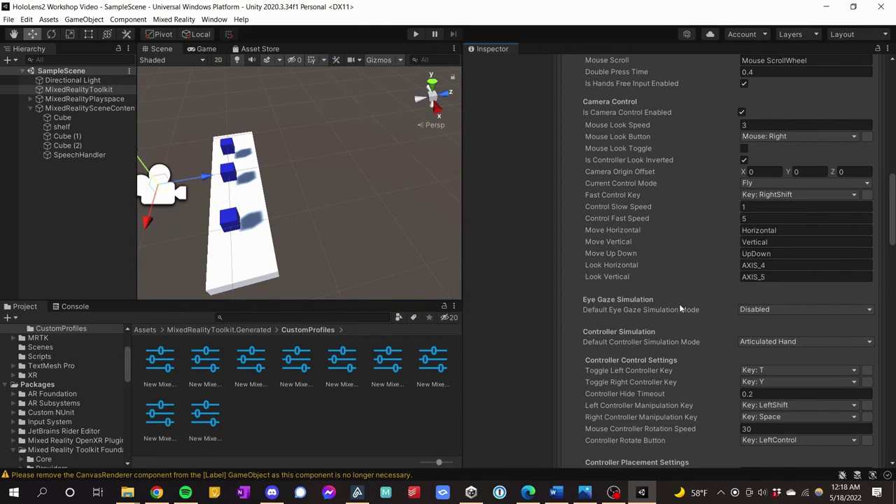
{"action": "left_click", "coordinate": [756, 311]}
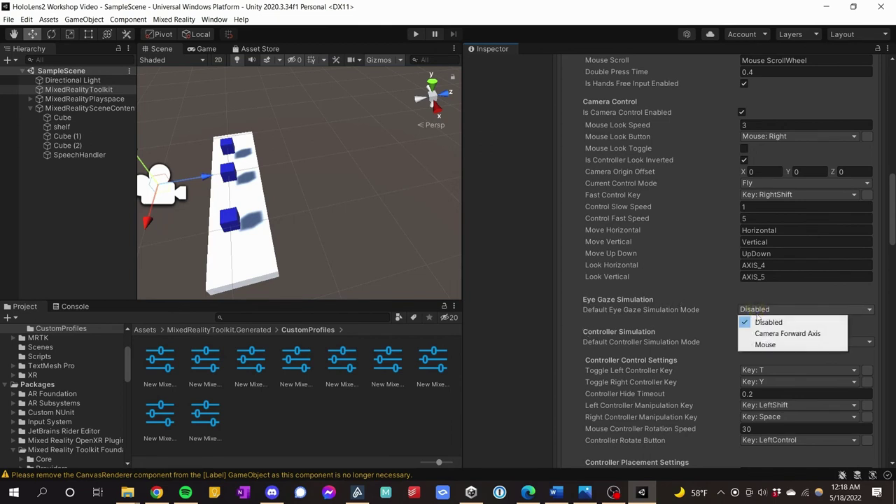
{"action": "left_click", "coordinate": [761, 335]}
{"action": "left_click", "coordinate": [756, 310]}
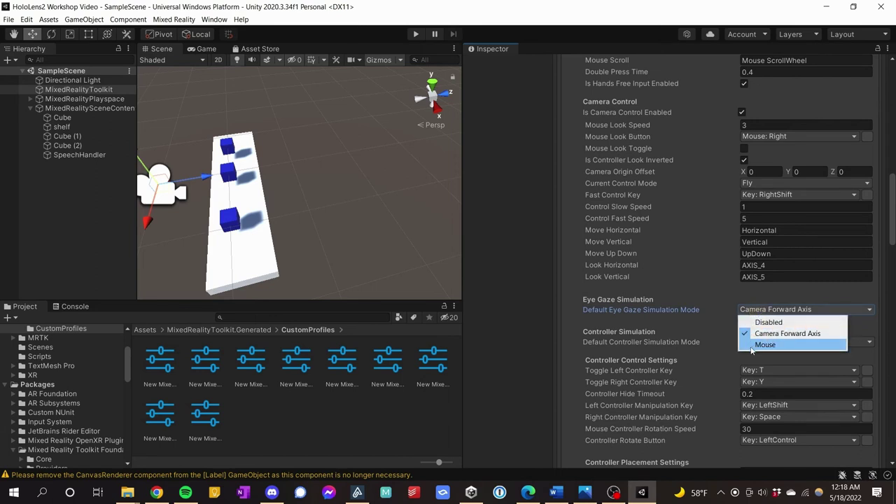
{"action": "left_click", "coordinate": [755, 346]}
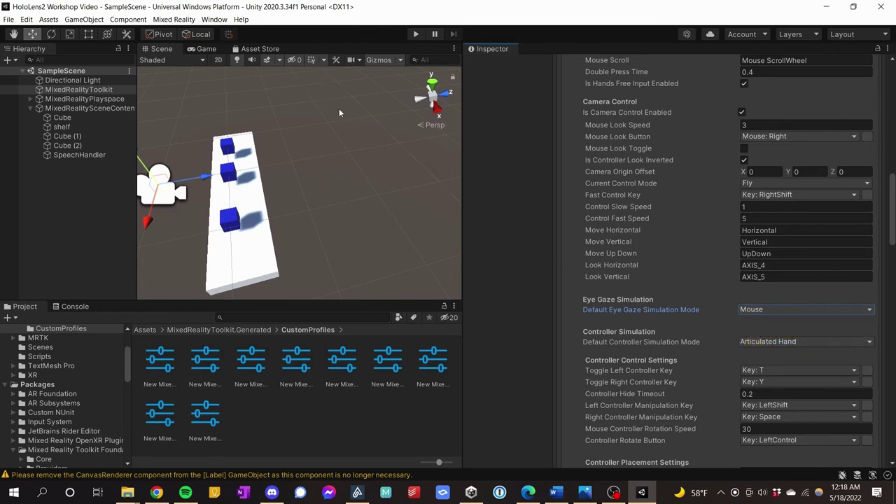
{"action": "left_click", "coordinate": [413, 35]}
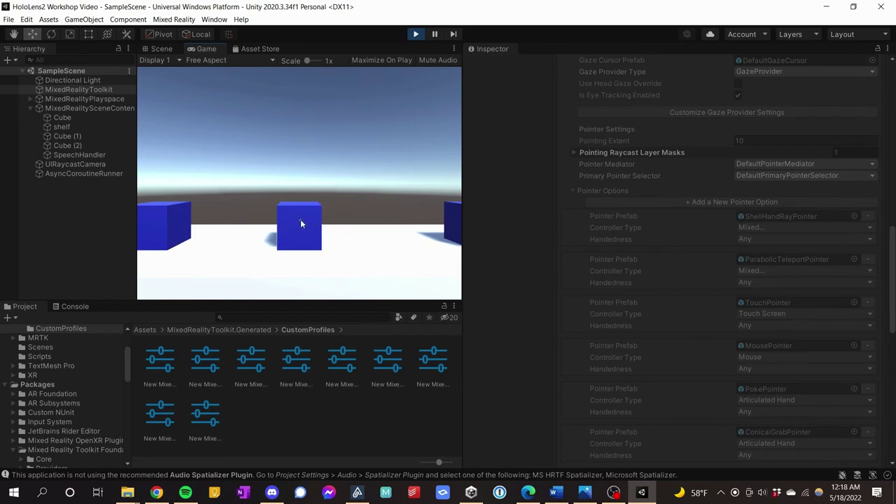
{"action": "left_click", "coordinate": [416, 33]}
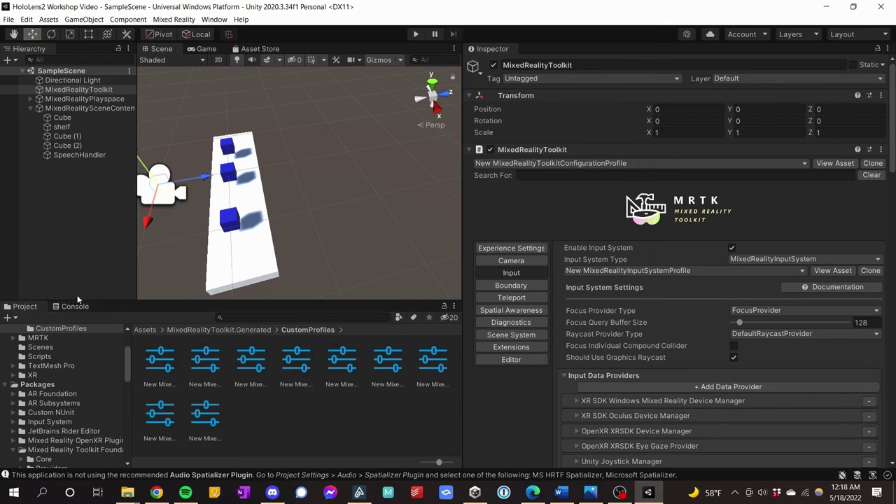
Step: Select Cube, Cube (1) and Cube (2) together and search Add Component for 'eye'
{"action": "left_click", "coordinate": [62, 118]}
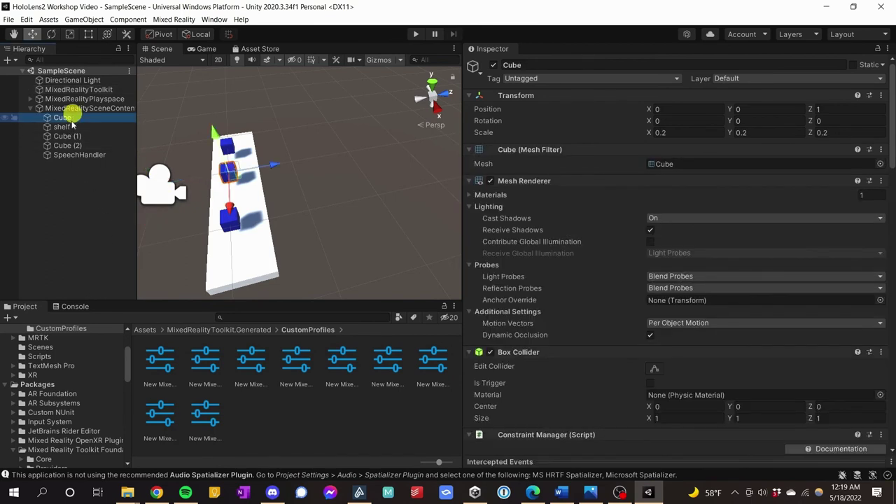
{"action": "left_click", "coordinate": [74, 137], "text": "shift"}
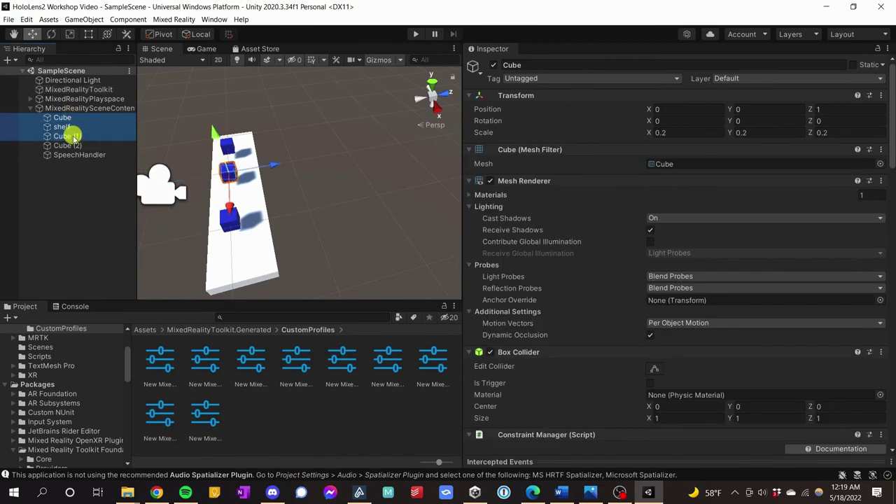
{"action": "left_click", "coordinate": [67, 119]}
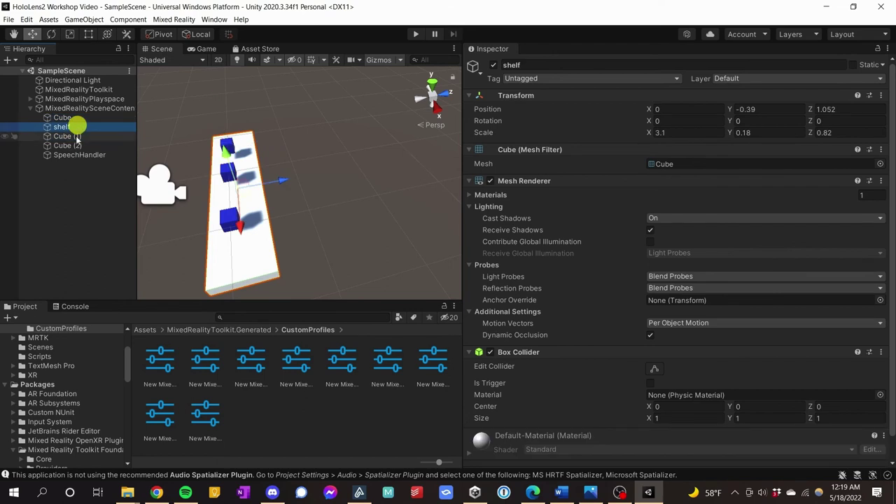
{"action": "left_click", "coordinate": [70, 145], "text": "ctrl"}
{"action": "left_click", "coordinate": [68, 137], "text": "ctrl"}
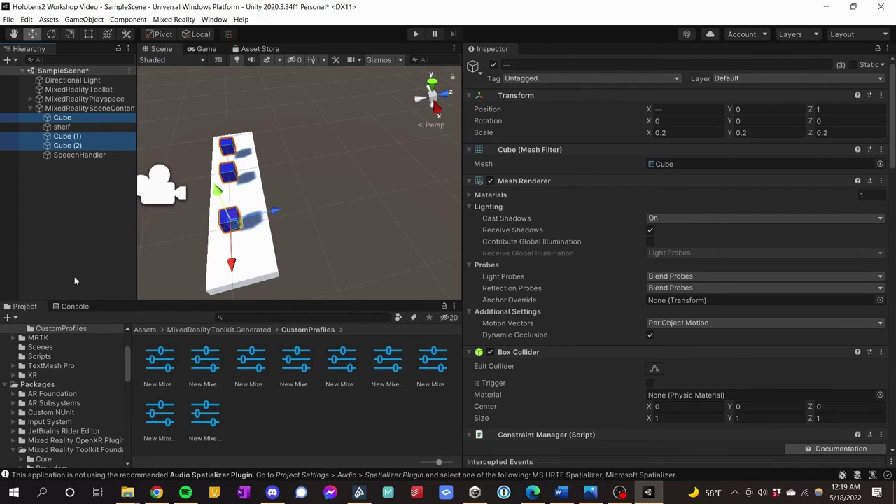
{"action": "scroll", "coordinate": [565, 374], "scroll_direction": "down", "scroll_amount": 20}
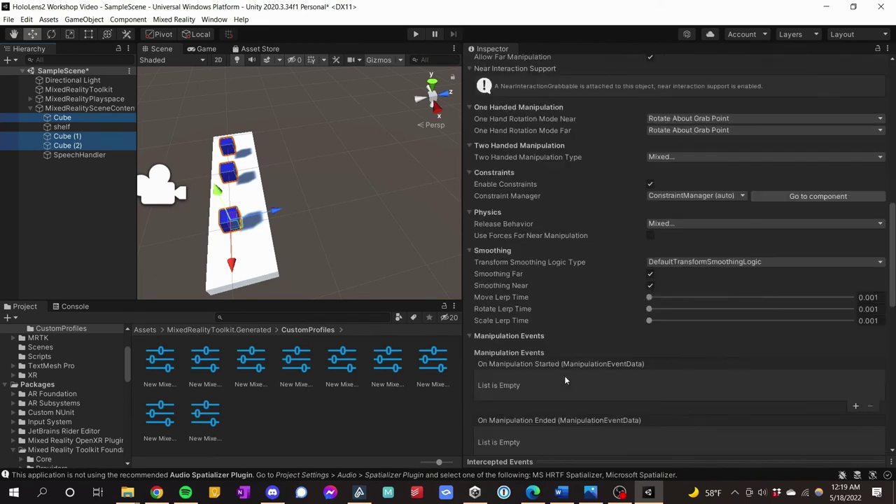
{"action": "left_click", "coordinate": [641, 441]}
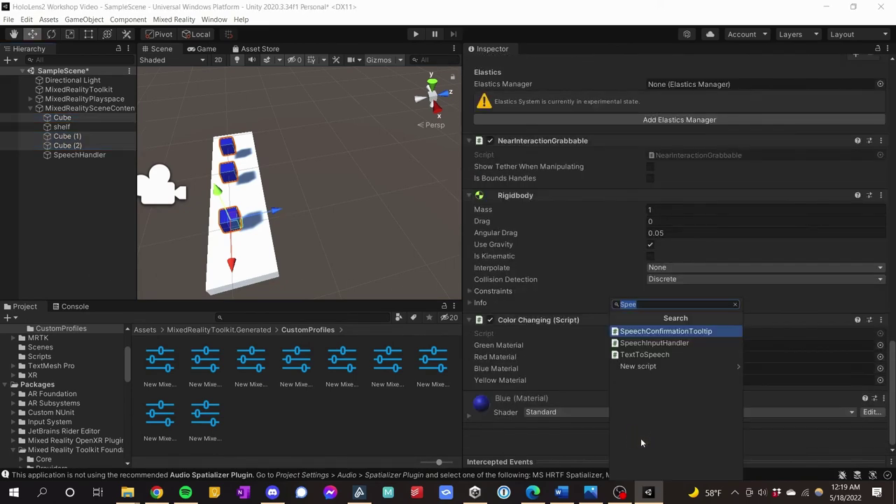
{"action": "type", "text": "eye"}
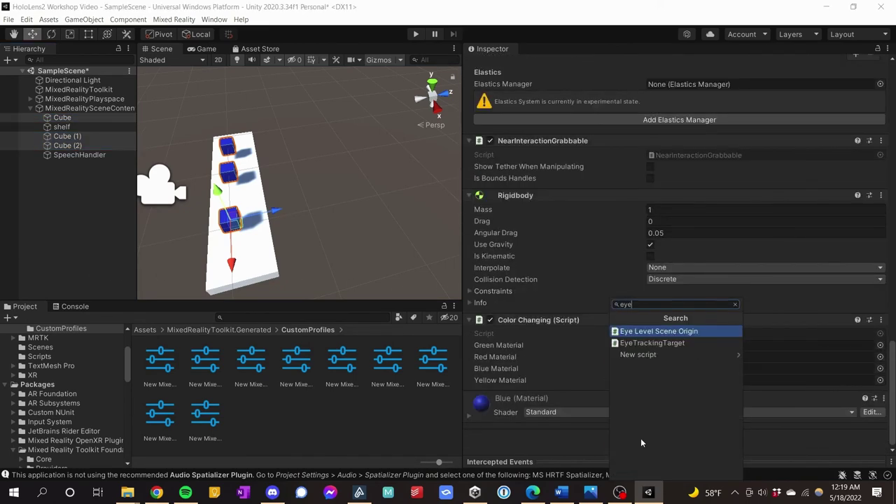
Step: Add the EyeTrackingTarget component to all three cubes, leaving Select Action at None
{"action": "left_click", "coordinate": [675, 344]}
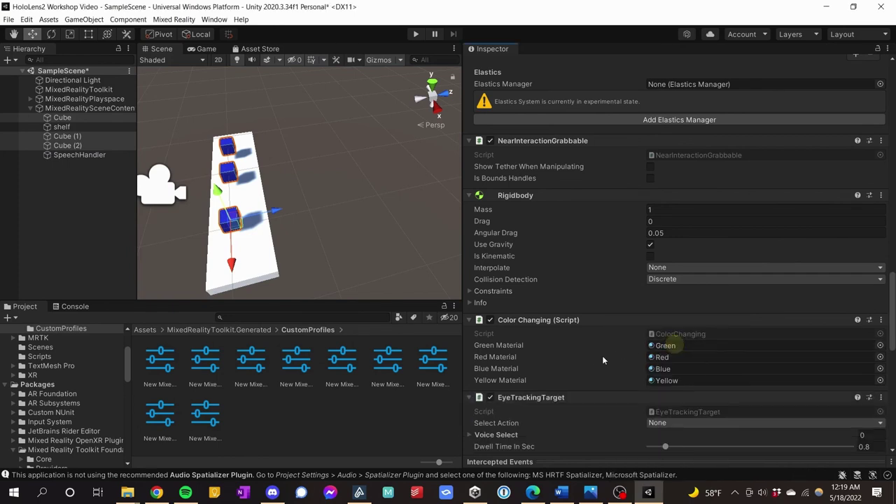
{"action": "scroll", "coordinate": [527, 396], "scroll_direction": "down", "scroll_amount": 3}
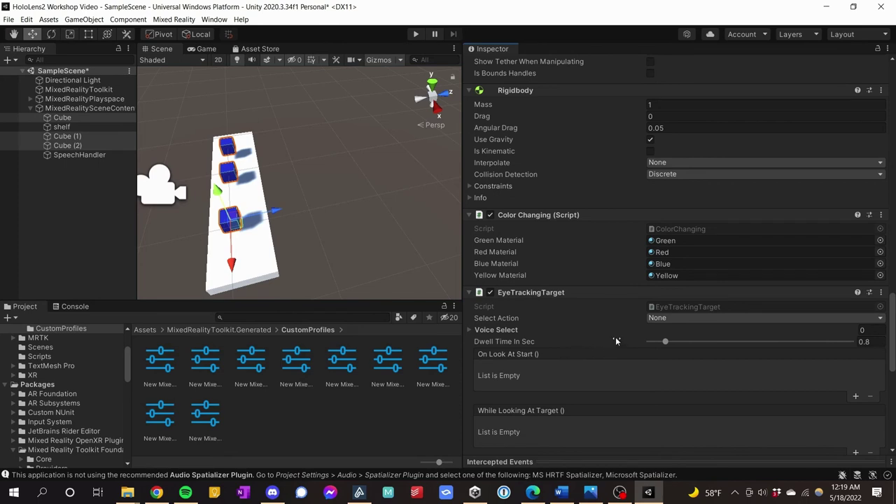
{"action": "left_click", "coordinate": [663, 319]}
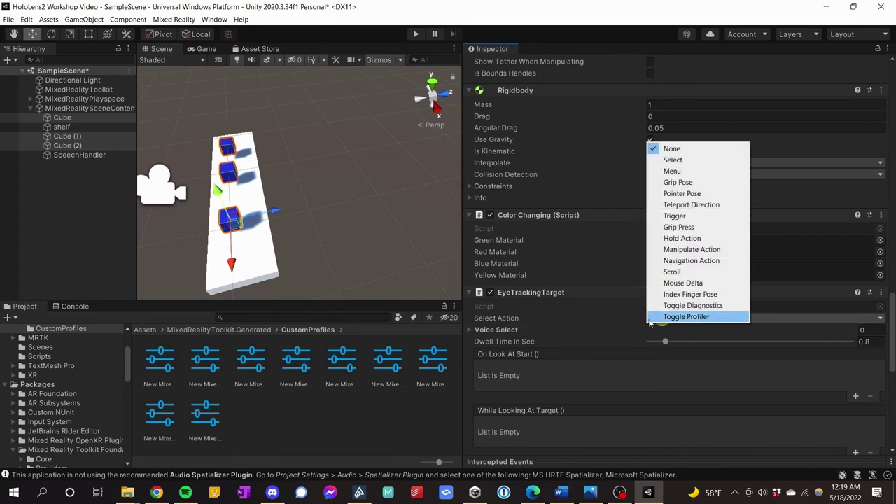
{"action": "left_click", "coordinate": [577, 307]}
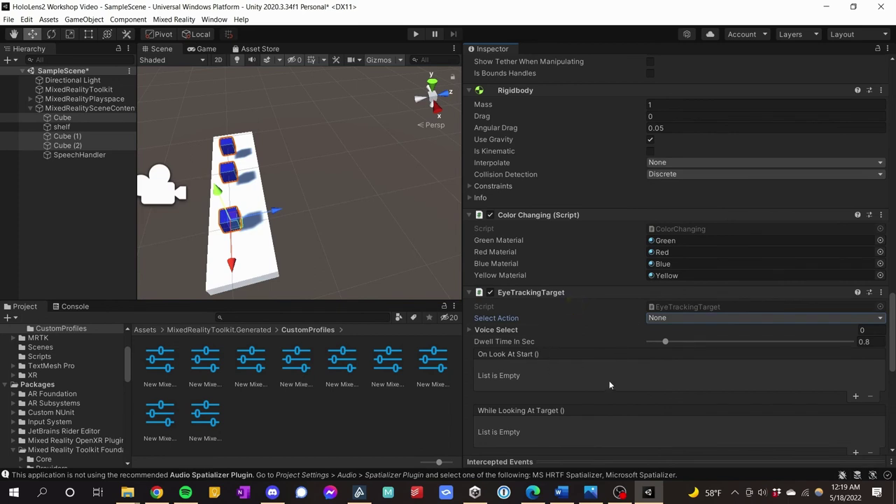
{"action": "scroll", "coordinate": [603, 381], "scroll_direction": "down", "scroll_amount": 3}
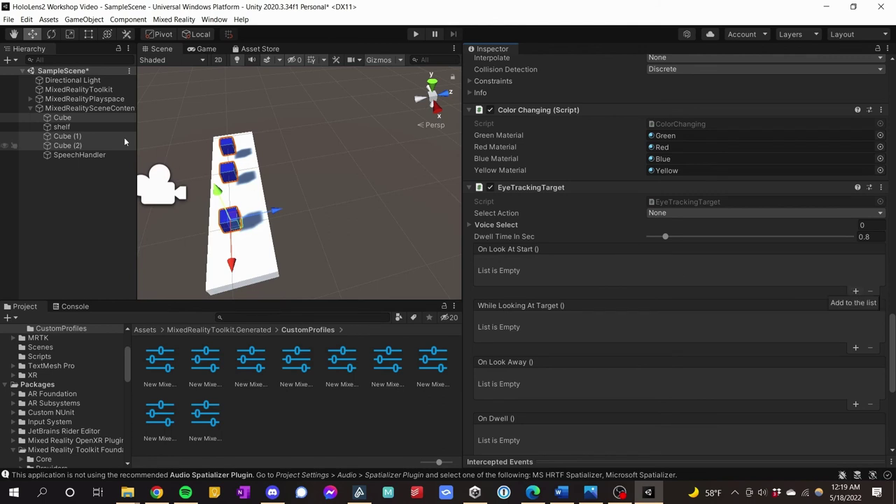
Step: Add one empty runtime entry each under On Look At Start and On Look Away
{"action": "left_click", "coordinate": [856, 292]}
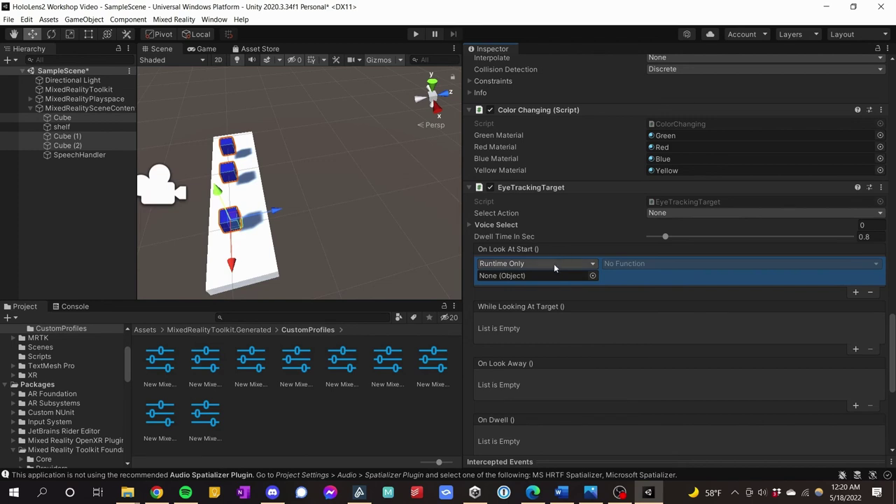
{"action": "left_click", "coordinate": [855, 406]}
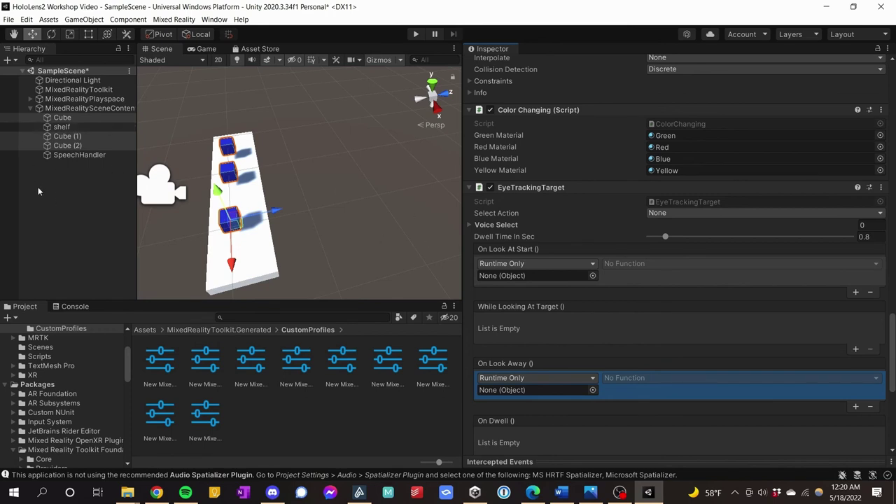
{"action": "left_click", "coordinate": [78, 117]}
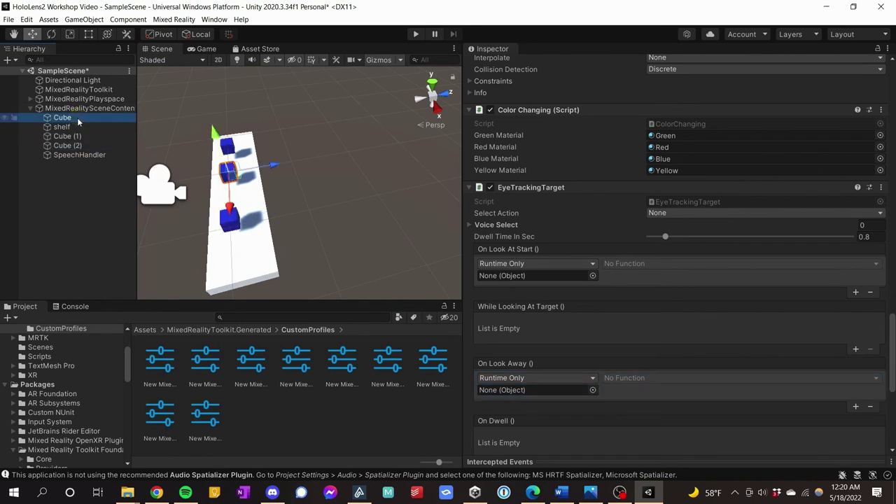
Step: Make the first Cube's On Look At Start call ColorChanging.TurnYellow and On Look Away call ColorChanging.TurnBack
{"action": "left_click_drag", "start_coordinate": [77, 120], "coordinate": [513, 278]}
{"action": "left_click_drag", "start_coordinate": [88, 120], "coordinate": [502, 392]}
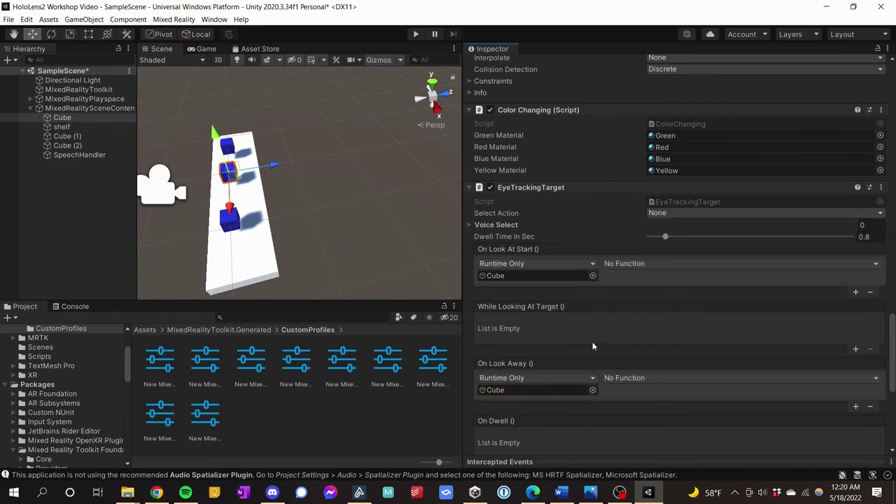
{"action": "left_click", "coordinate": [650, 264]}
{"action": "mouse_move", "coordinate": [664, 395]}
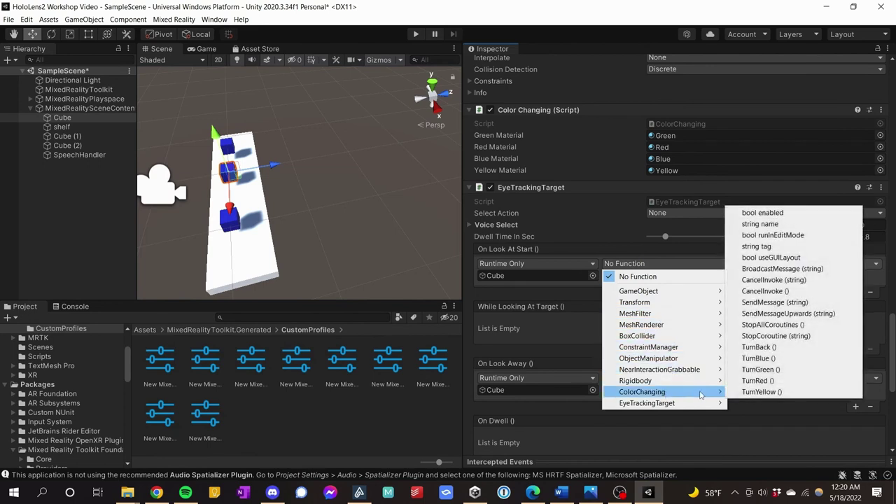
{"action": "left_click", "coordinate": [762, 392]}
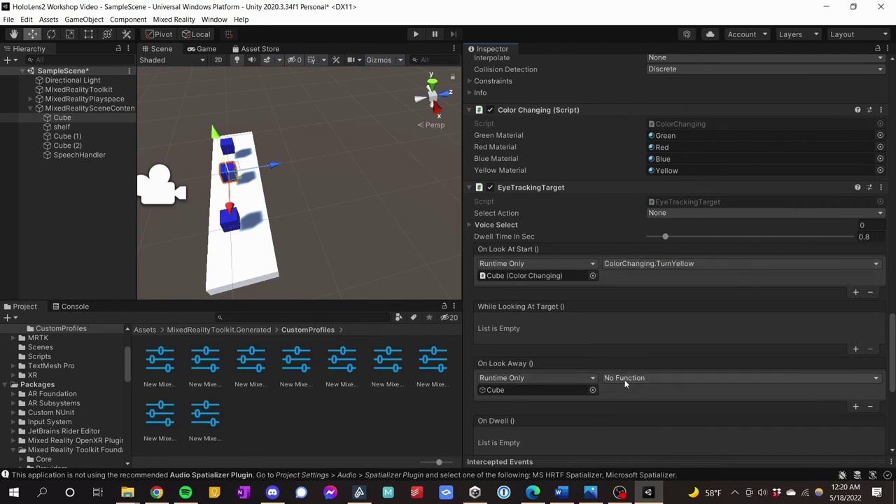
{"action": "left_click", "coordinate": [625, 382]}
{"action": "mouse_move", "coordinate": [724, 369]}
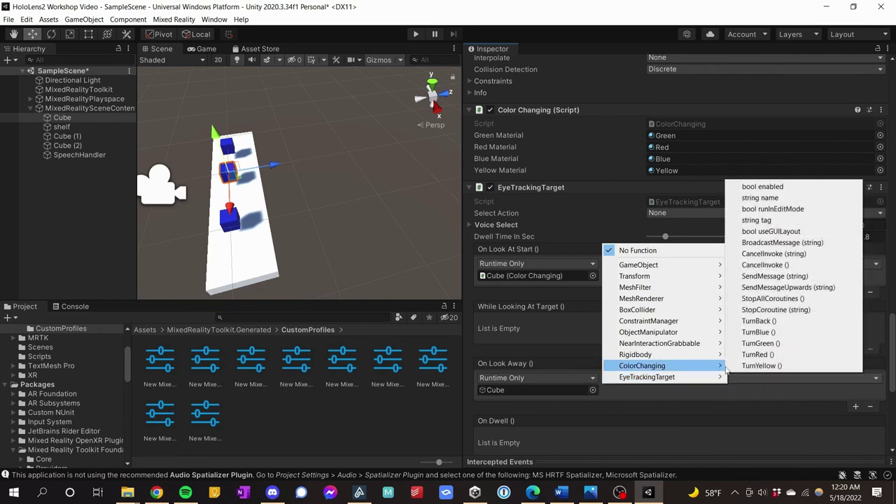
{"action": "left_click", "coordinate": [760, 321]}
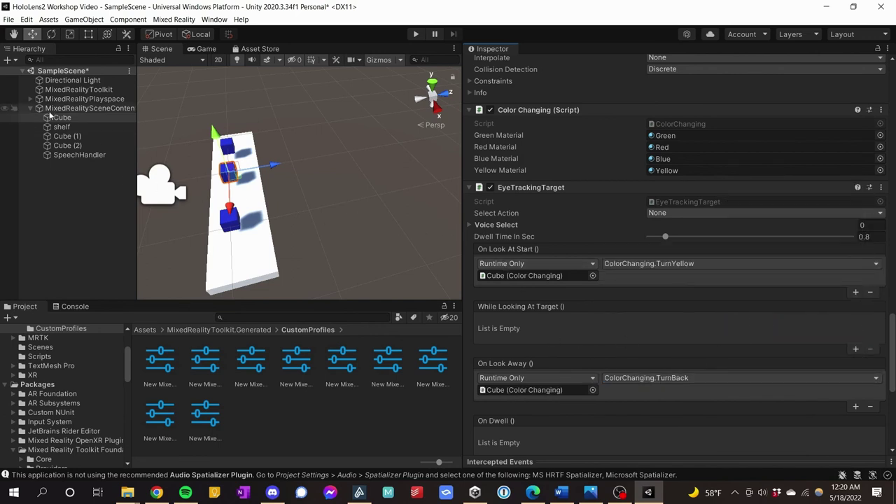
{"action": "left_click", "coordinate": [31, 136]}
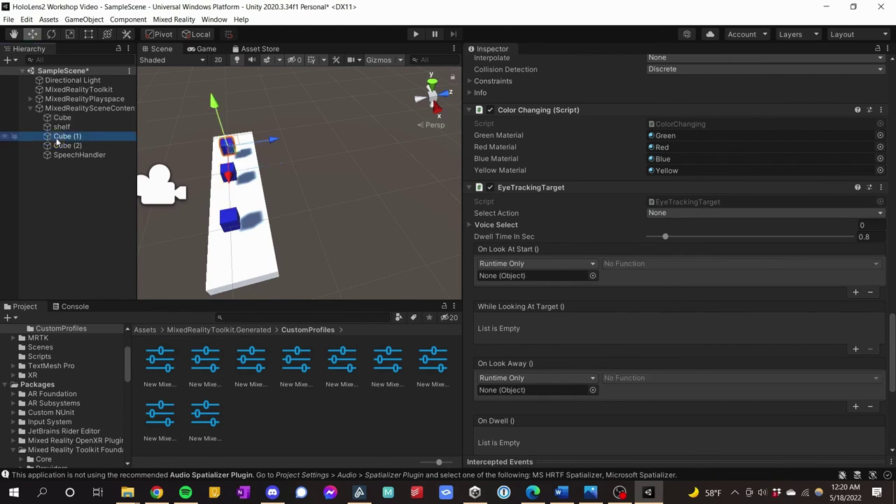
Step: Make Cube (1)'s look start call ColorChanging.TurnYellow and look away call ColorChanging.TurnBack
{"action": "left_click_drag", "start_coordinate": [64, 135], "coordinate": [494, 275]}
{"action": "left_click_drag", "start_coordinate": [68, 136], "coordinate": [512, 390]}
{"action": "left_click", "coordinate": [636, 264]}
{"action": "mouse_move", "coordinate": [666, 394]}
{"action": "left_click", "coordinate": [749, 392]}
{"action": "left_click", "coordinate": [748, 380]}
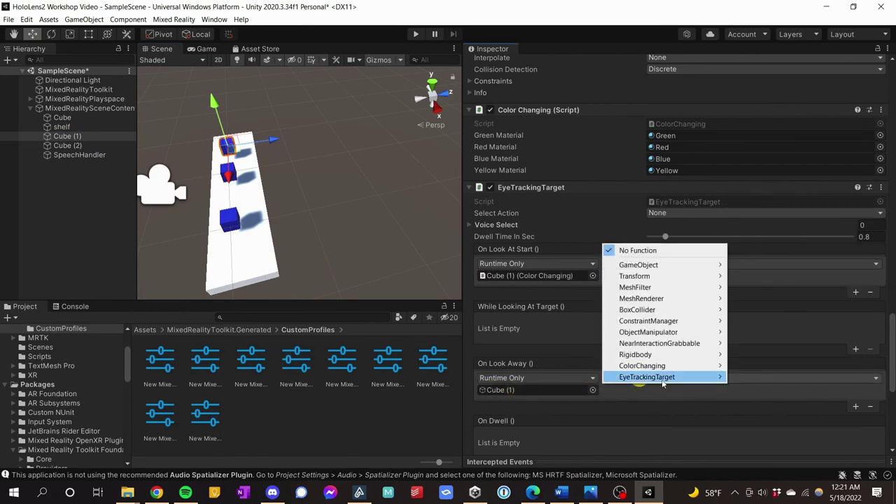
{"action": "mouse_move", "coordinate": [674, 365]}
{"action": "left_click", "coordinate": [753, 321]}
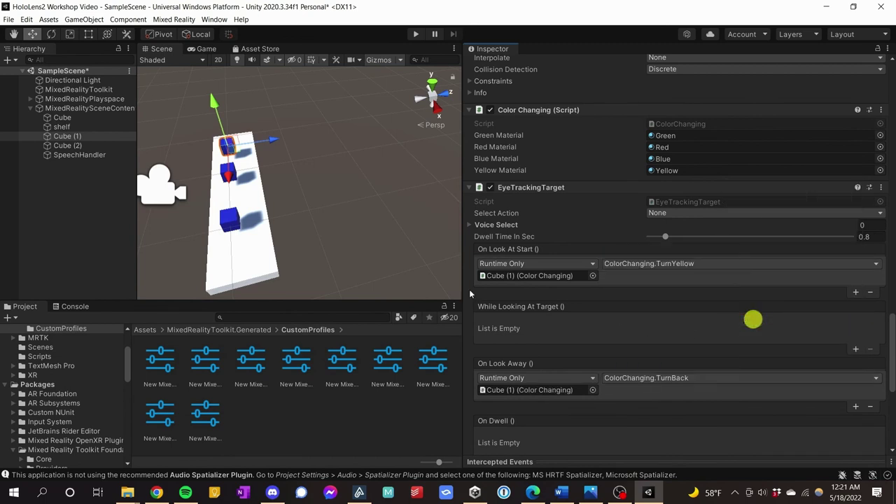
Step: Make Cube (2)'s look start call ColorChanging.TurnYellow and look away call ColorChanging.TurnBack
{"action": "left_click", "coordinate": [81, 146]}
{"action": "left_click_drag", "start_coordinate": [84, 145], "coordinate": [514, 386]}
{"action": "left_click", "coordinate": [630, 265]}
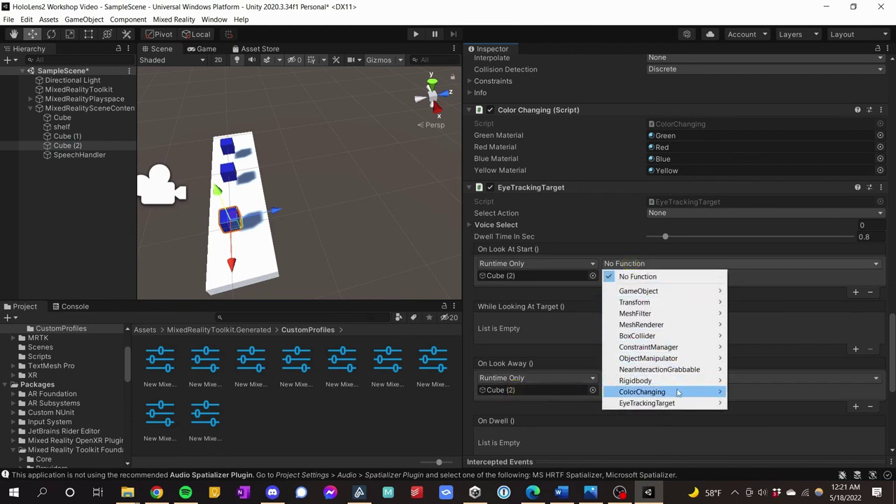
{"action": "mouse_move", "coordinate": [679, 392]}
{"action": "left_click", "coordinate": [741, 392]}
{"action": "left_click", "coordinate": [729, 379]}
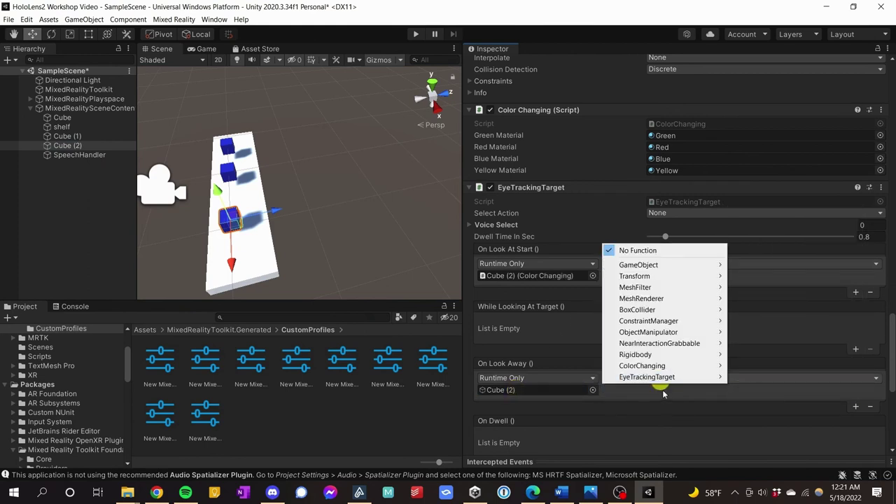
{"action": "mouse_move", "coordinate": [726, 375]}
{"action": "left_click", "coordinate": [757, 321]}
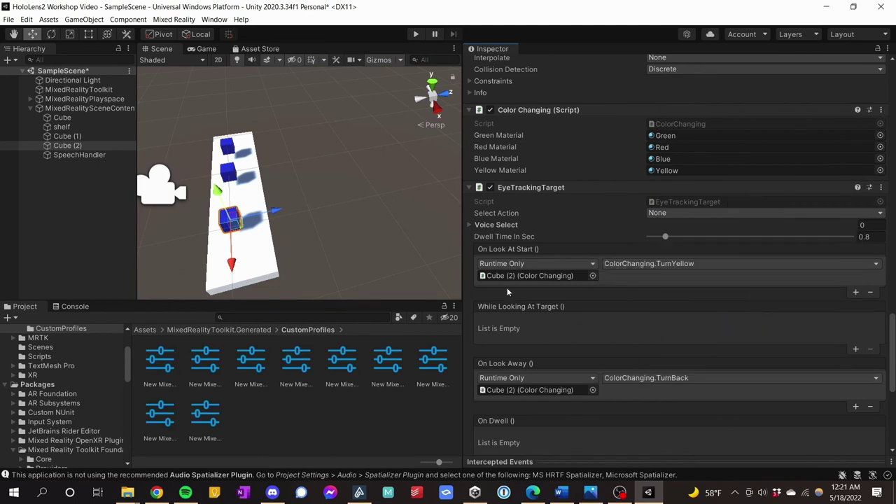
{"action": "scroll", "coordinate": [508, 292], "scroll_direction": "down", "scroll_amount": 3}
{"action": "scroll", "coordinate": [585, 336], "scroll_direction": "down", "scroll_amount": 1}
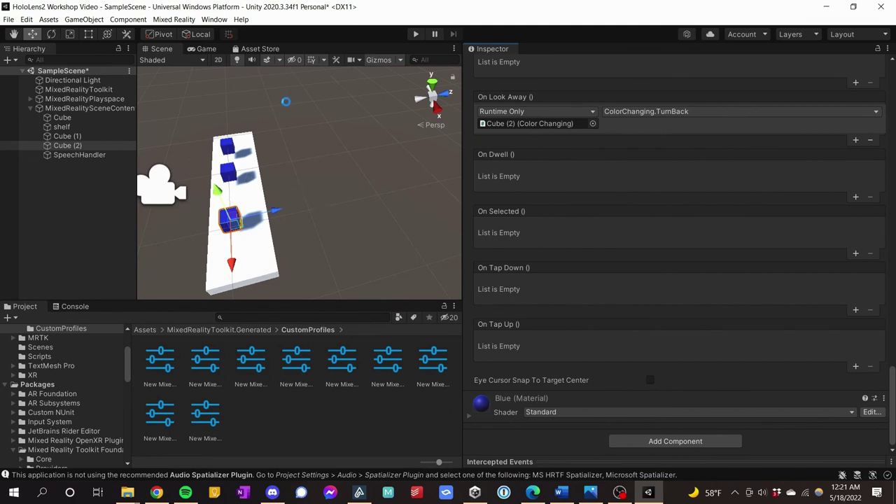
{"action": "left_click", "coordinate": [416, 34]}
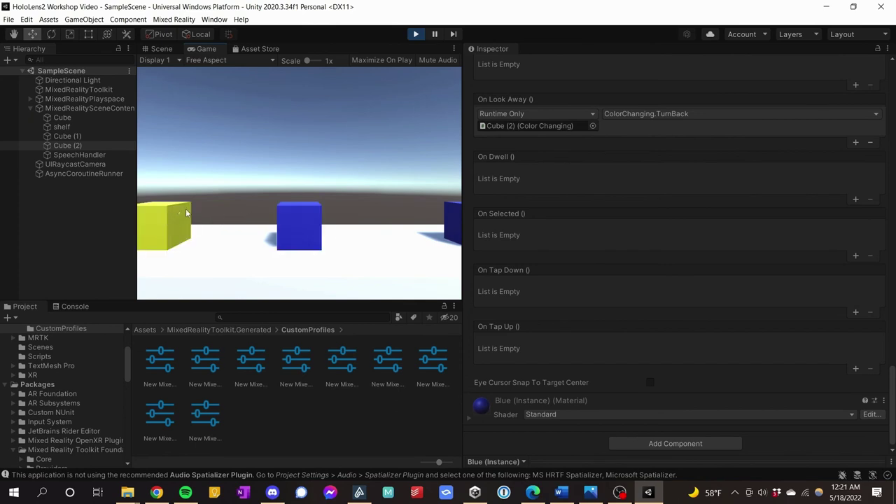
{"action": "left_click", "coordinate": [415, 34]}
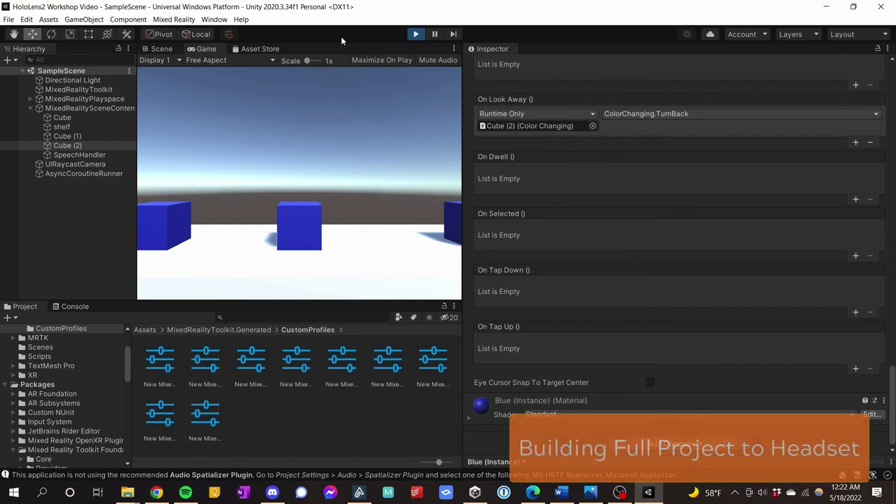
{"action": "key", "text": "ctrl+p"}
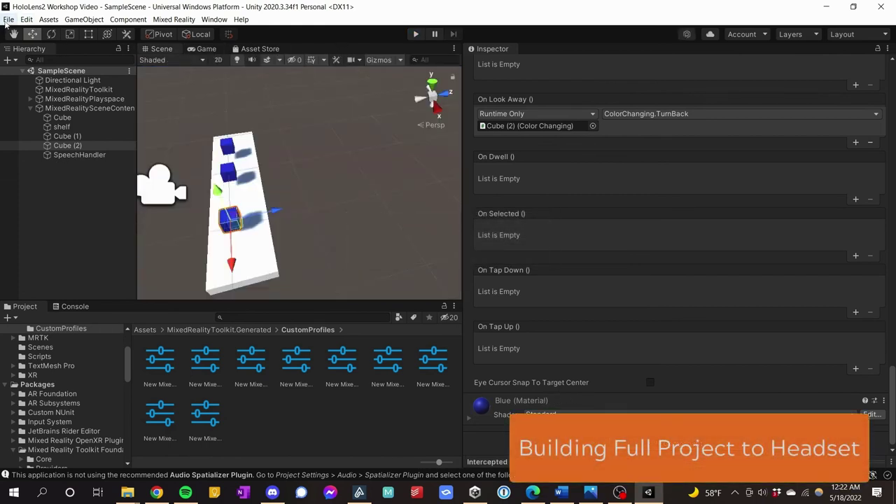
Step: Build the Universal Windows Platform project from Build Settings into the Hololens Video folder
{"action": "left_click", "coordinate": [9, 20]}
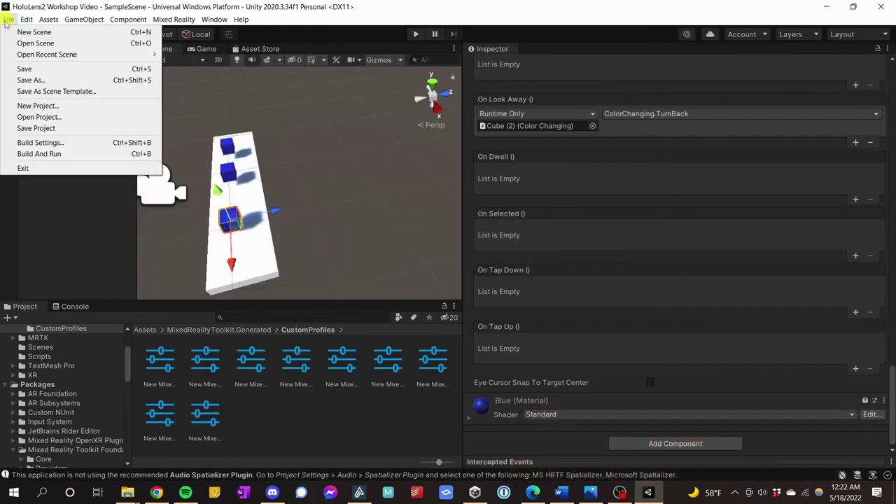
{"action": "left_click", "coordinate": [39, 143]}
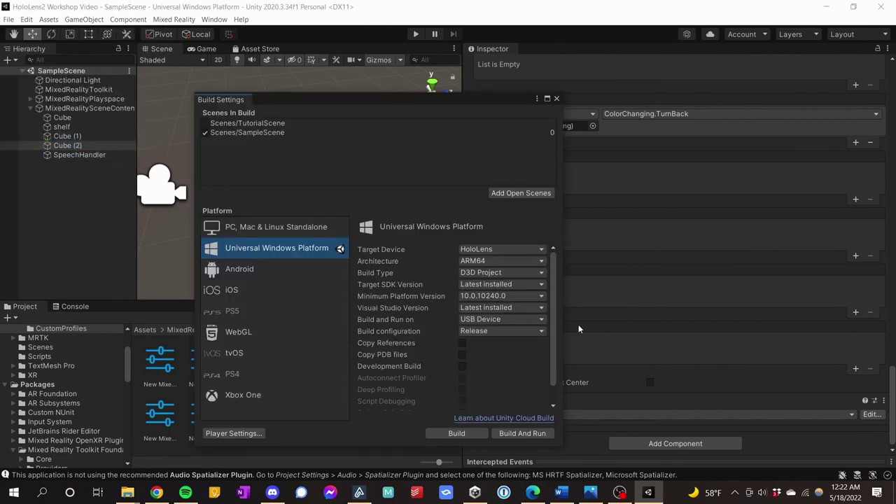
{"action": "left_click", "coordinate": [455, 433]}
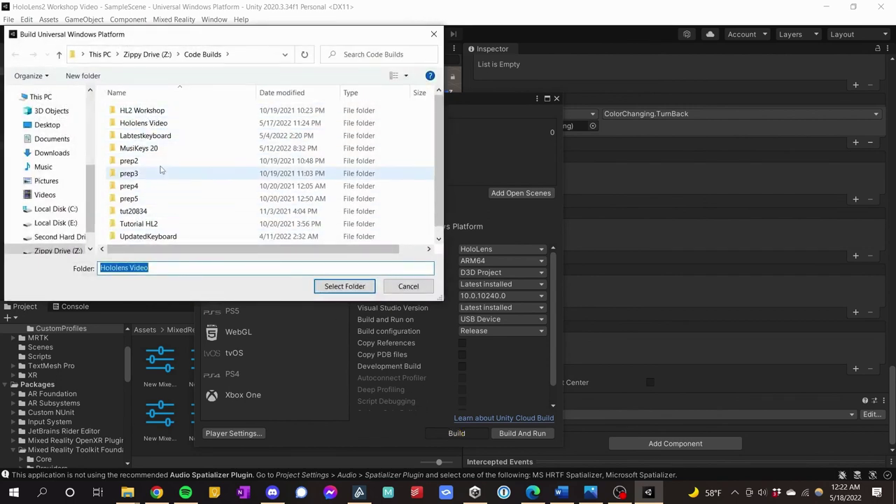
{"action": "double_click", "coordinate": [144, 123]}
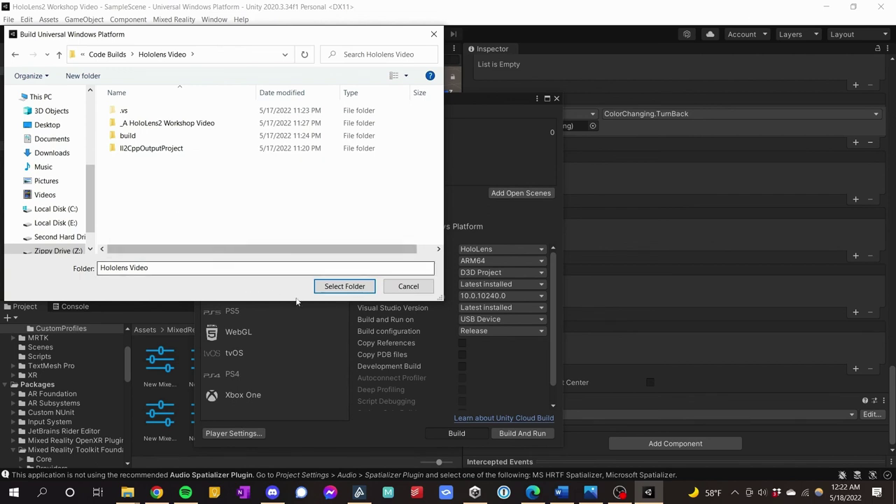
{"action": "left_click", "coordinate": [345, 287]}
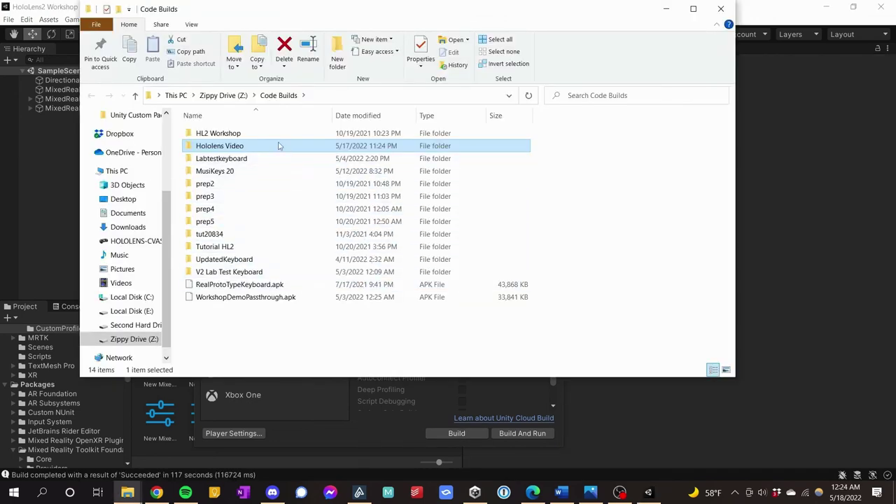
Step: Open the built _A HoloLens2 Workshop Video solution from the Hololens Video folder in Visual Studio
{"action": "double_click", "coordinate": [256, 146]}
{"action": "double_click", "coordinate": [245, 184]}
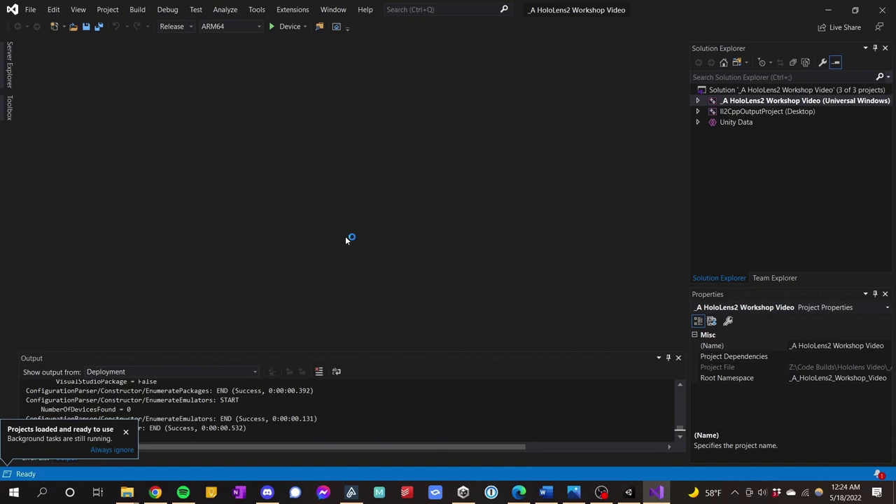
Step: Deploy the solution to the HoloLens, then start the Device Portal's live preview in Chrome
{"action": "left_click", "coordinate": [124, 433]}
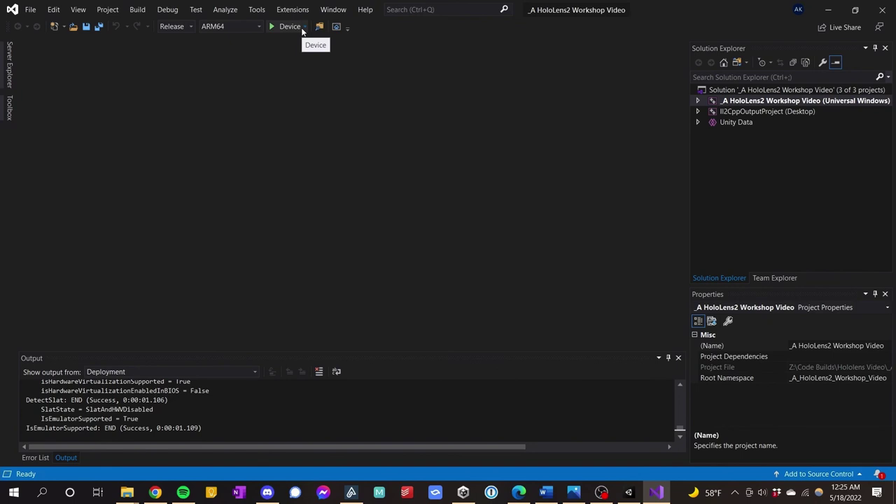
{"action": "left_click", "coordinate": [139, 10]}
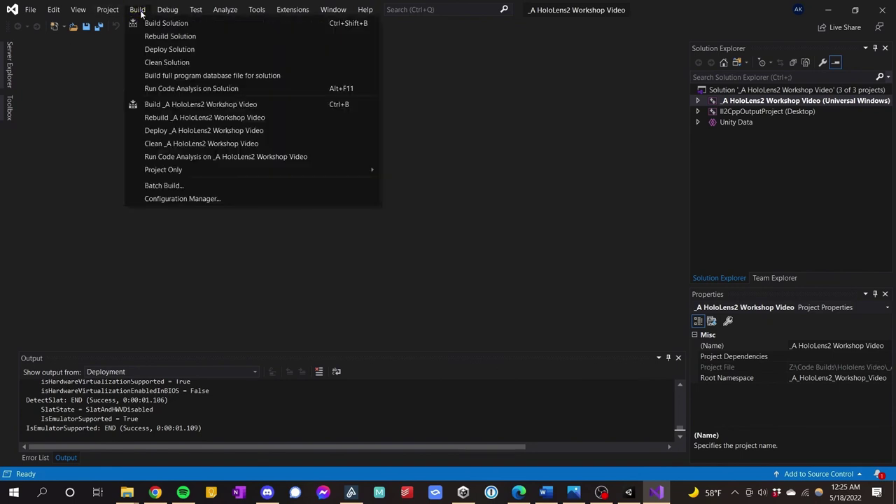
{"action": "left_click", "coordinate": [161, 51]}
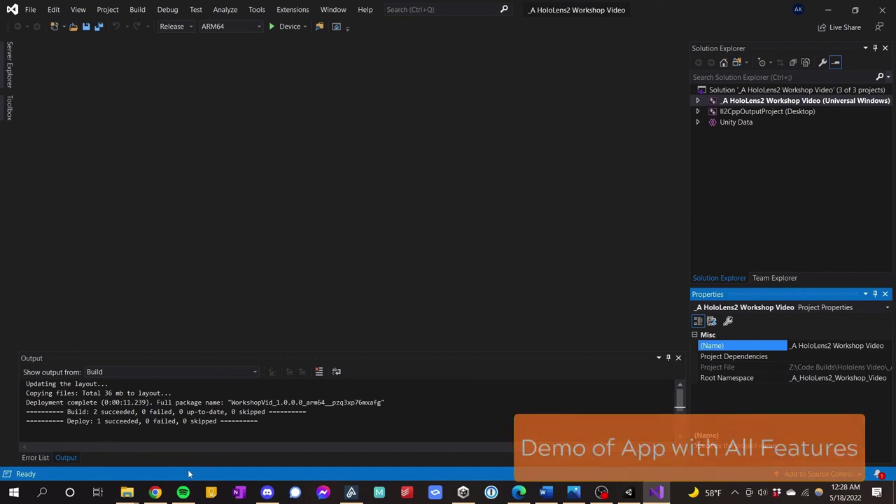
{"action": "left_click", "coordinate": [155, 492]}
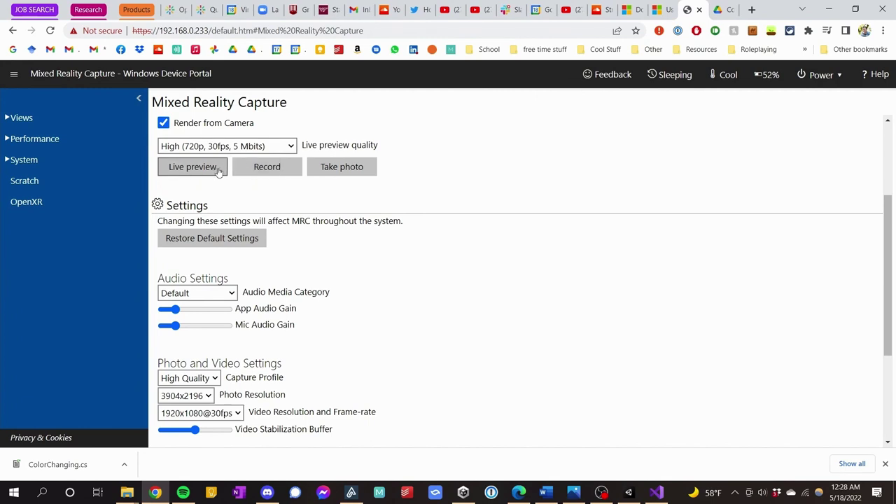
{"action": "left_click", "coordinate": [193, 168]}
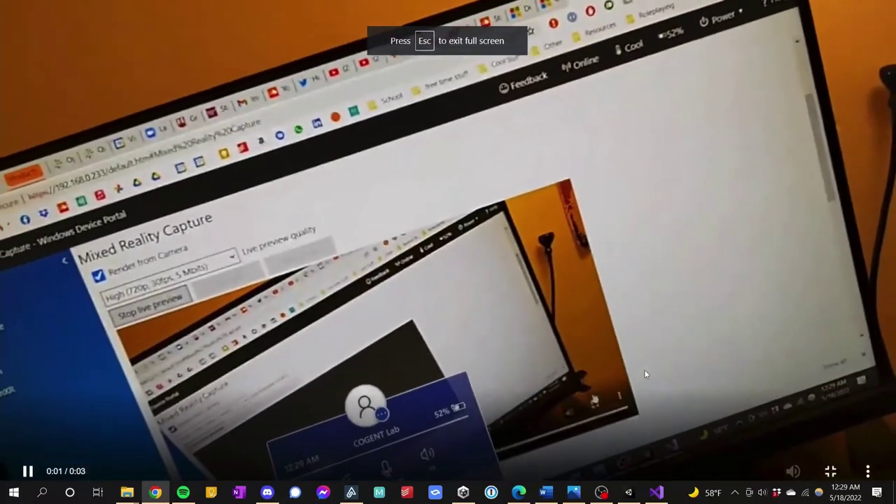